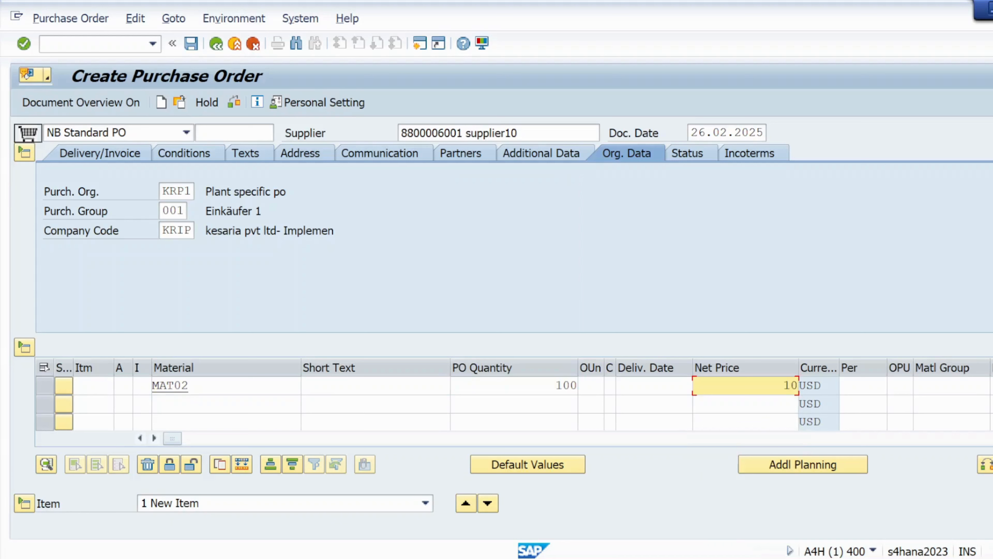
# Enter plant KL01 for the MAT02 order item and expand its item details
pyautogui.click(991, 385)
pyautogui.click(964, 403)
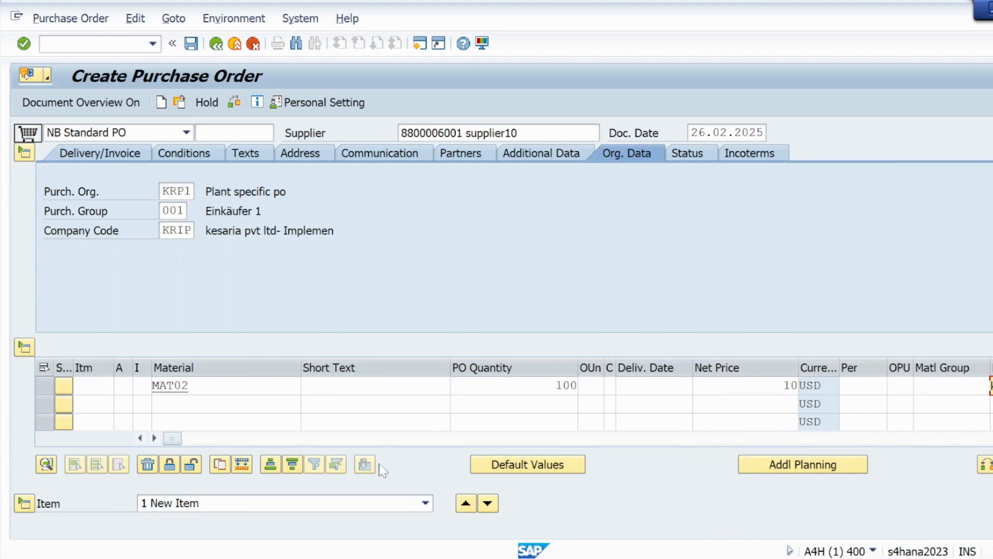
pyautogui.click(24, 503)
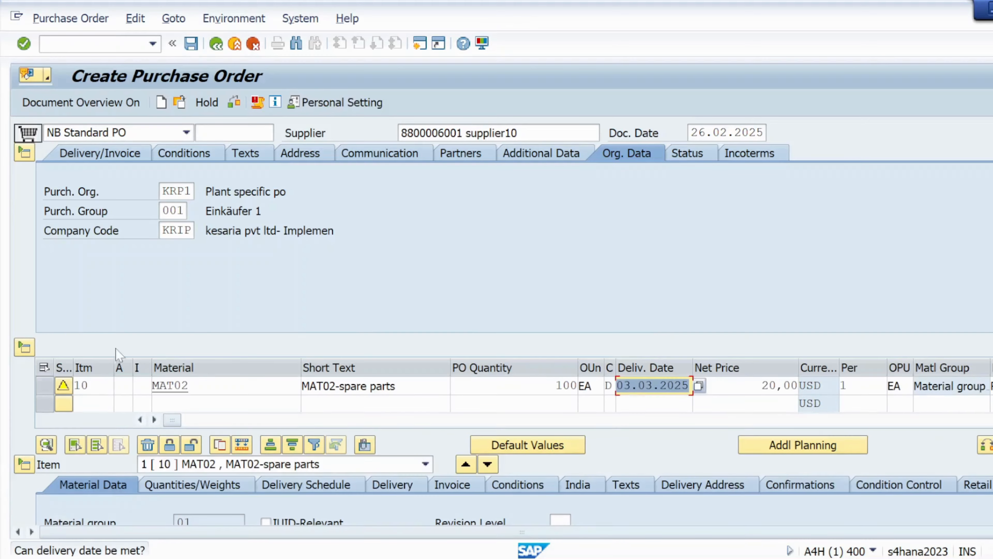
# Set the delivery date of the MAT02 item to 20.03.2025 and save the purchase order
pyautogui.scroll(-4, 989, 352)
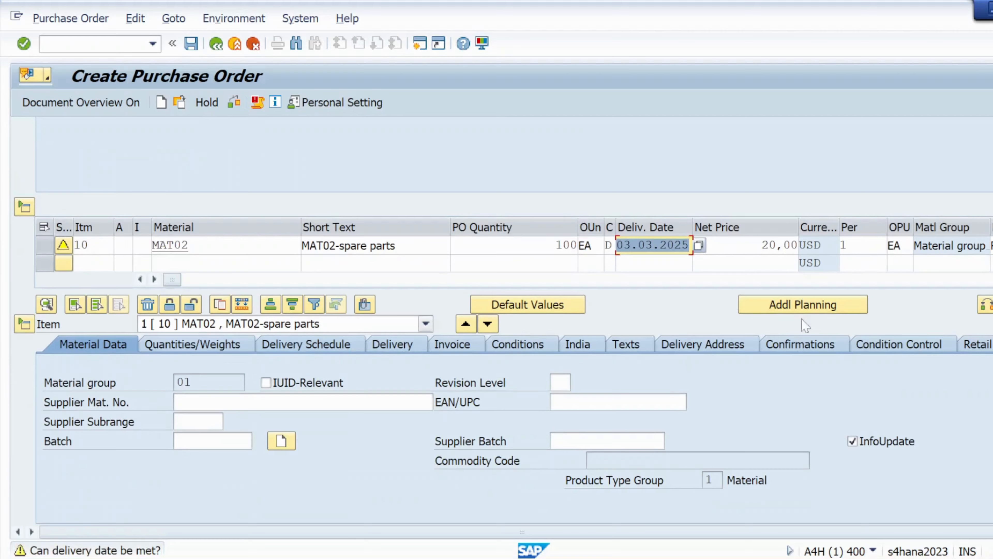
pyautogui.scroll(3, 503, 320)
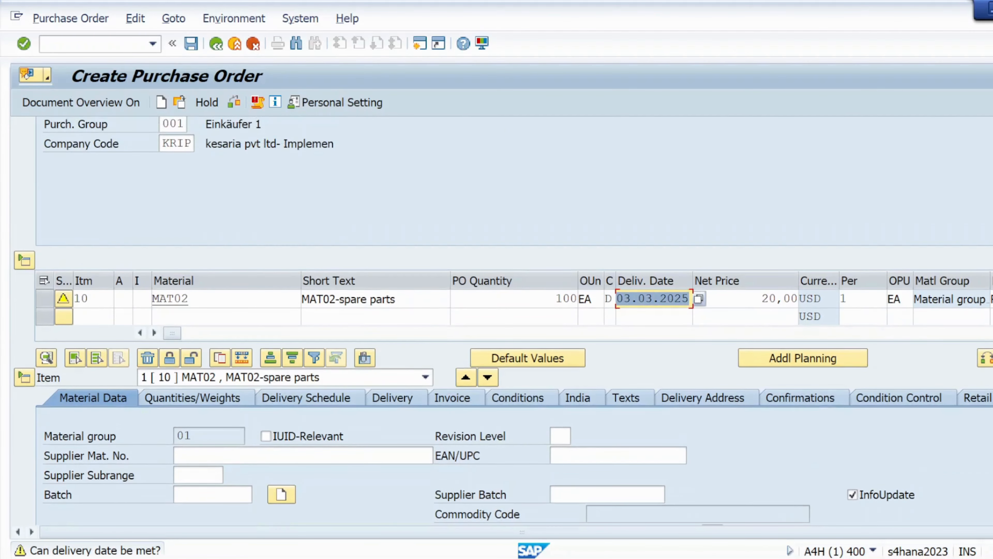
pyautogui.scroll(-2, 503, 320)
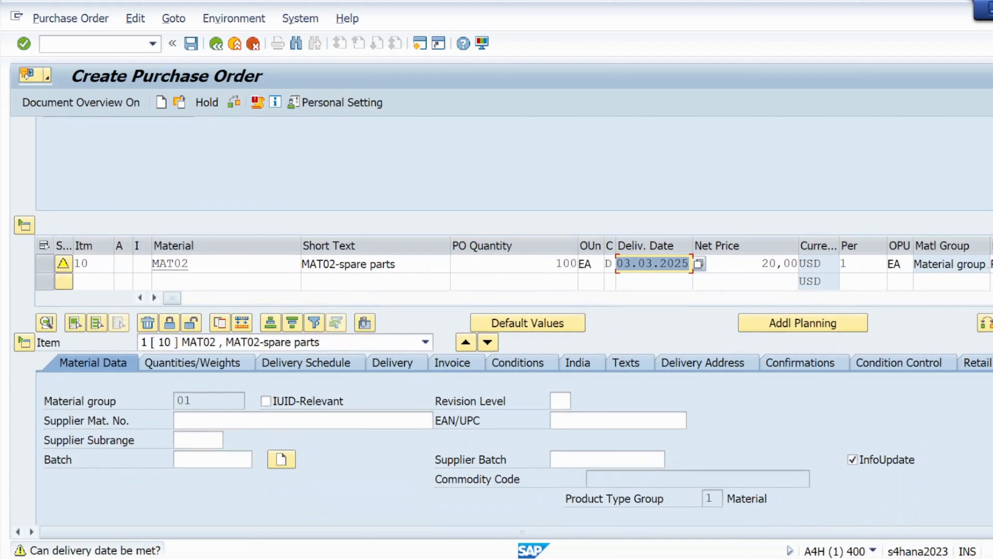
pyautogui.scroll(-1, 502, 352)
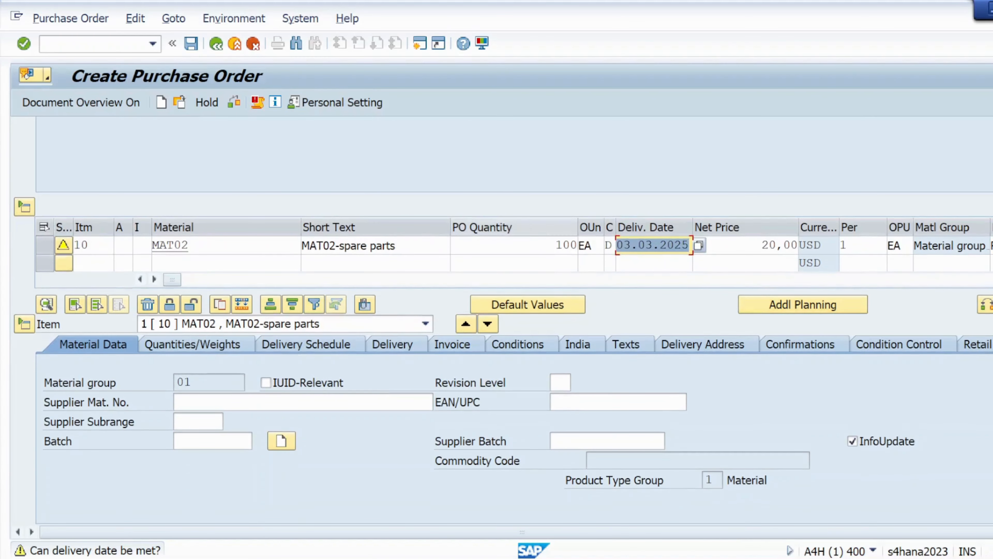
pyautogui.click(699, 245)
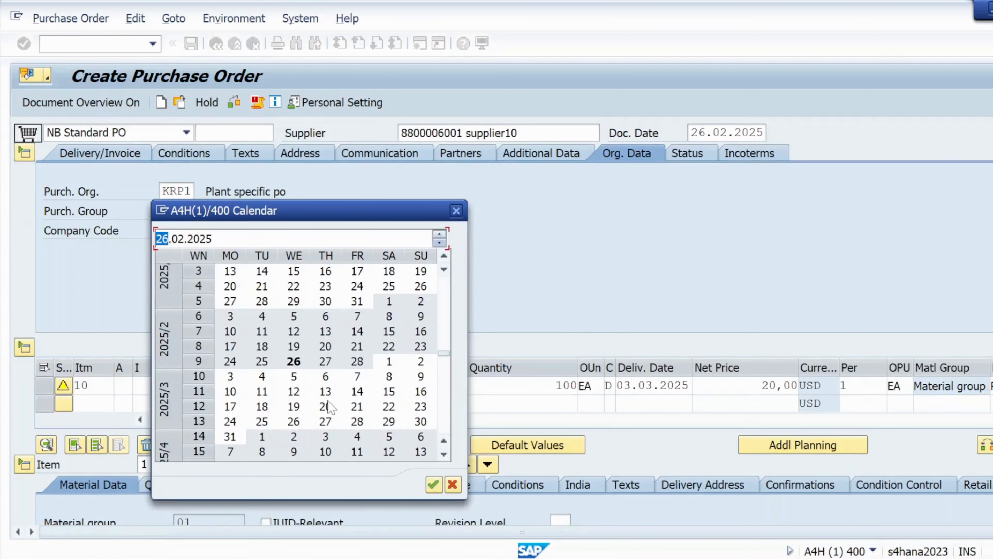
pyautogui.click(326, 407)
pyautogui.doubleClick(326, 407)
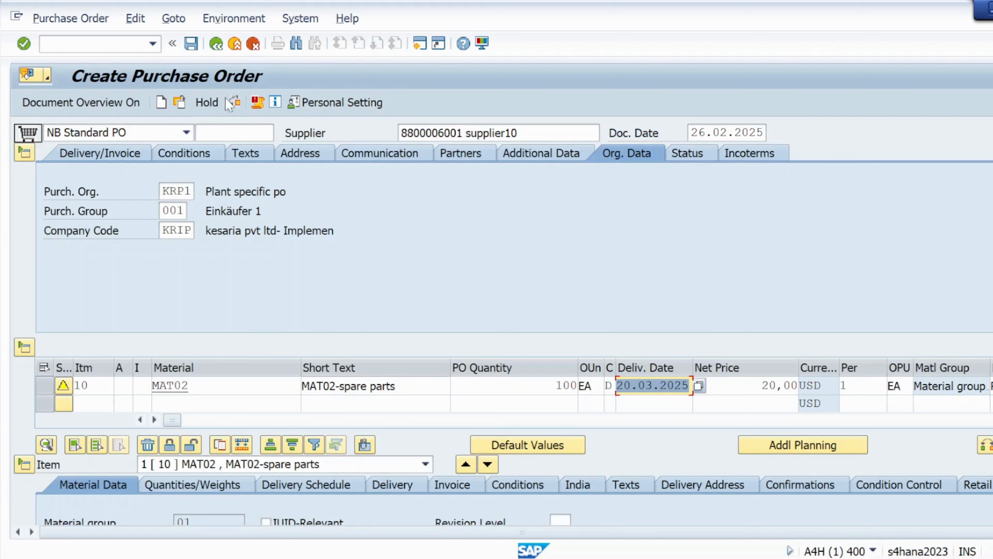
pyautogui.click(233, 103)
pyautogui.click(192, 44)
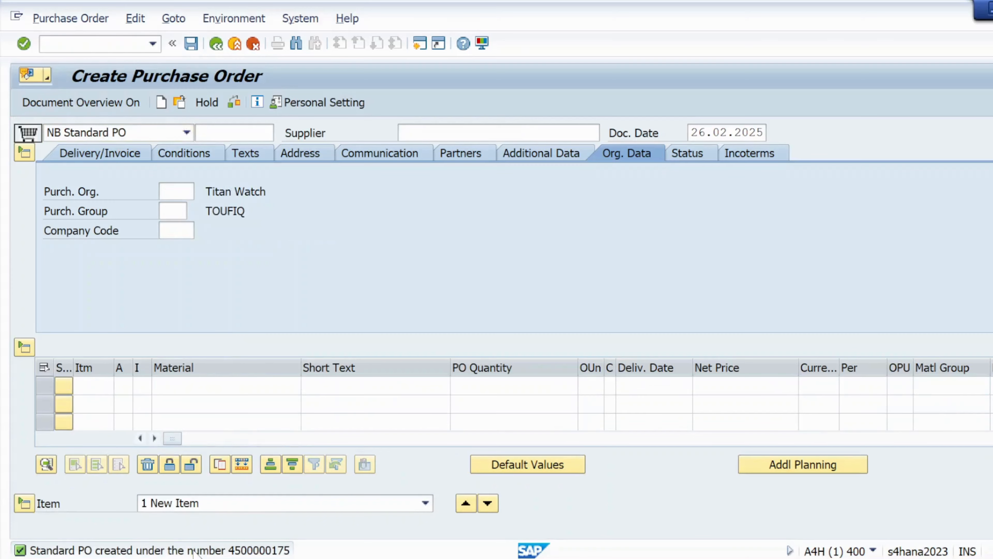
# Copy the full purchase order creation message into a new Notepad document
pyautogui.doubleClick(194, 551)
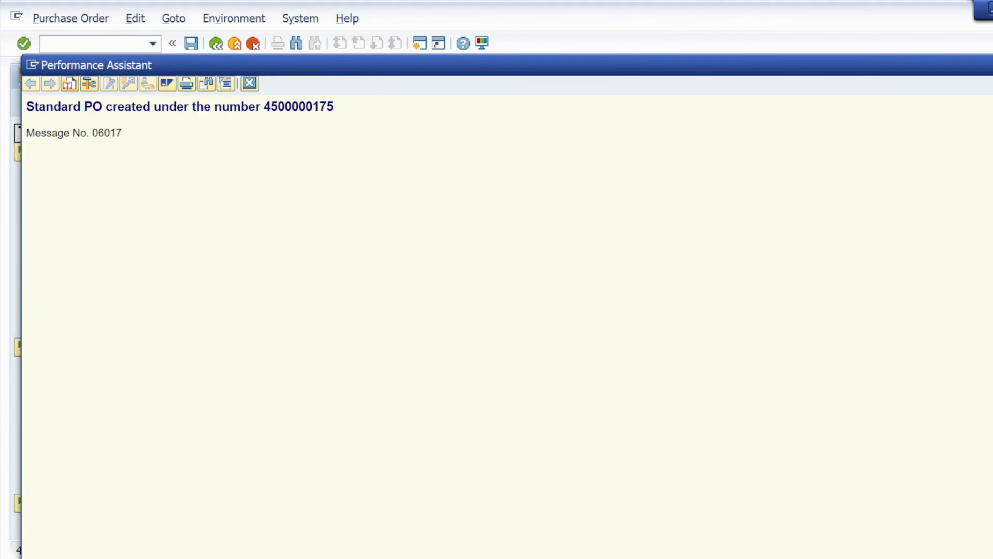
pyautogui.moveTo(26, 106); pyautogui.dragTo(348, 97)
pyautogui.hotkey('ctrl', 'c')
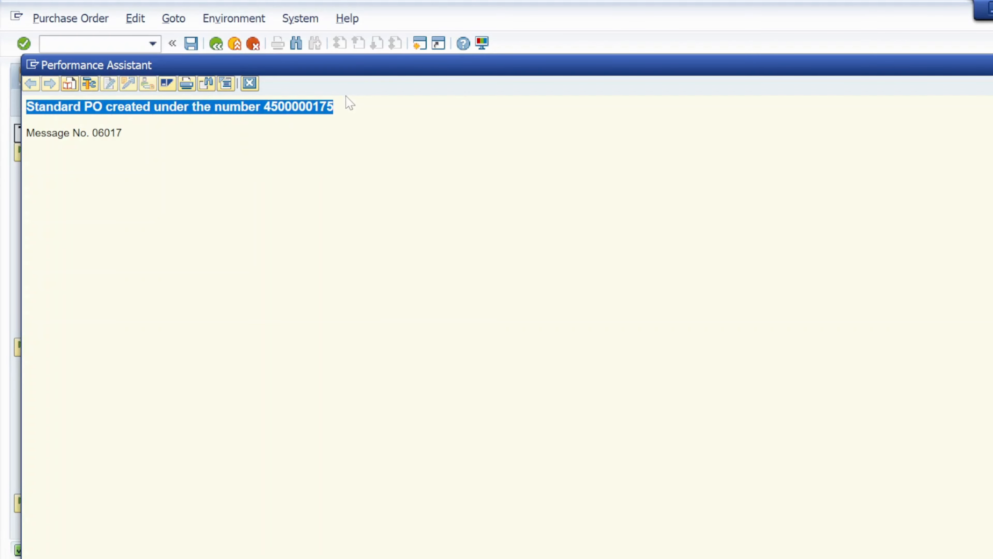
pyautogui.press('super')
pyautogui.write('note')
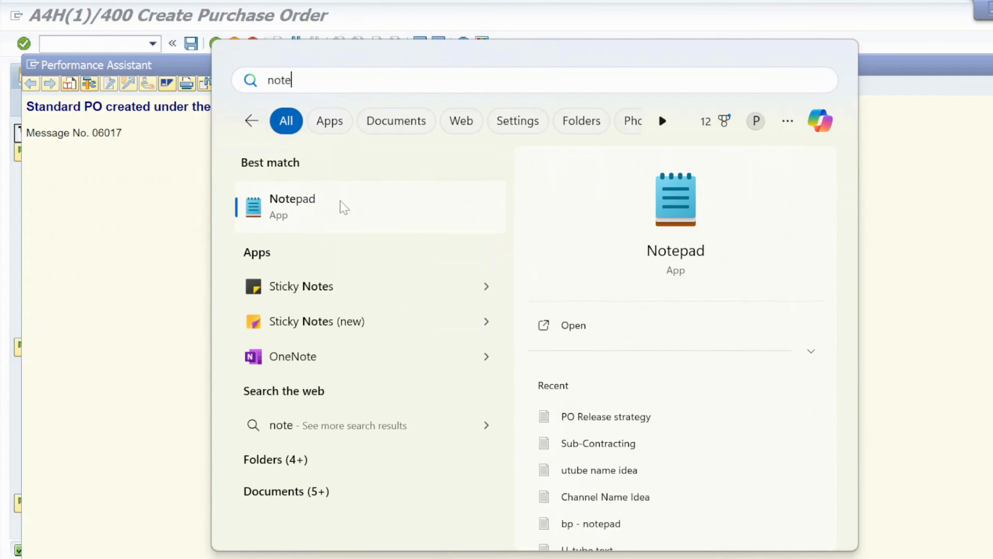
pyautogui.click(305, 210)
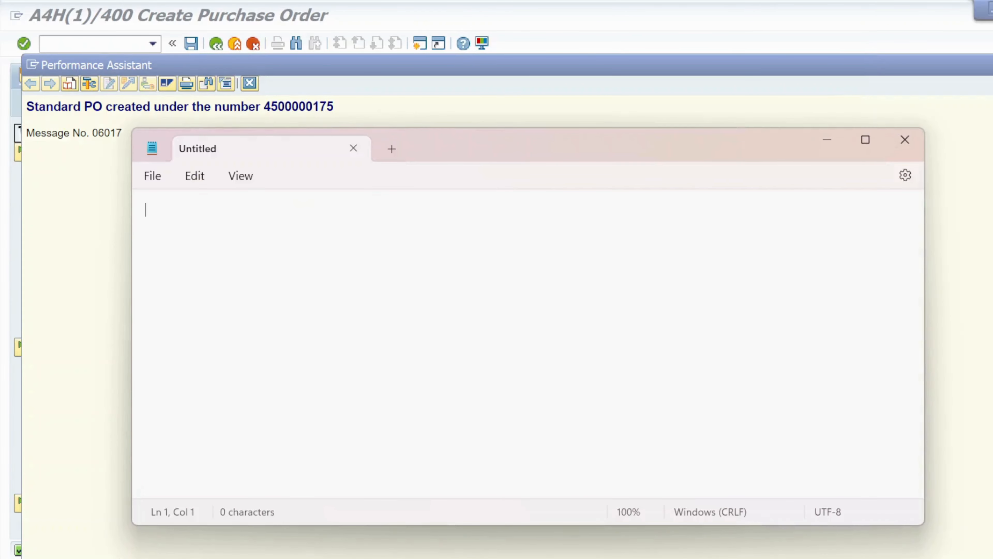
pyautogui.hotkey('ctrl', 'v')
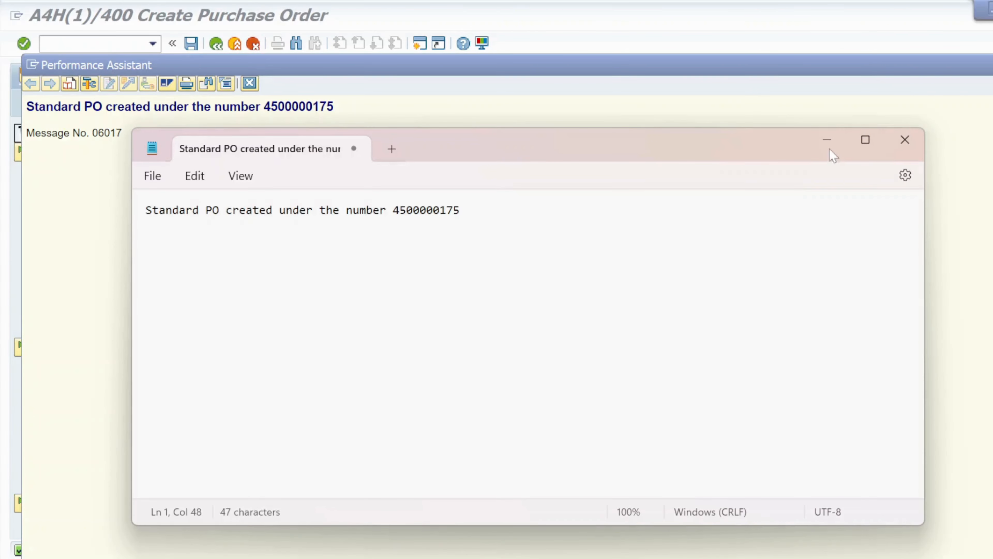
pyautogui.click(826, 140)
# Close the message help window and start the goods receipt transaction with /nmigo
pyautogui.tripleClick(330, 107)
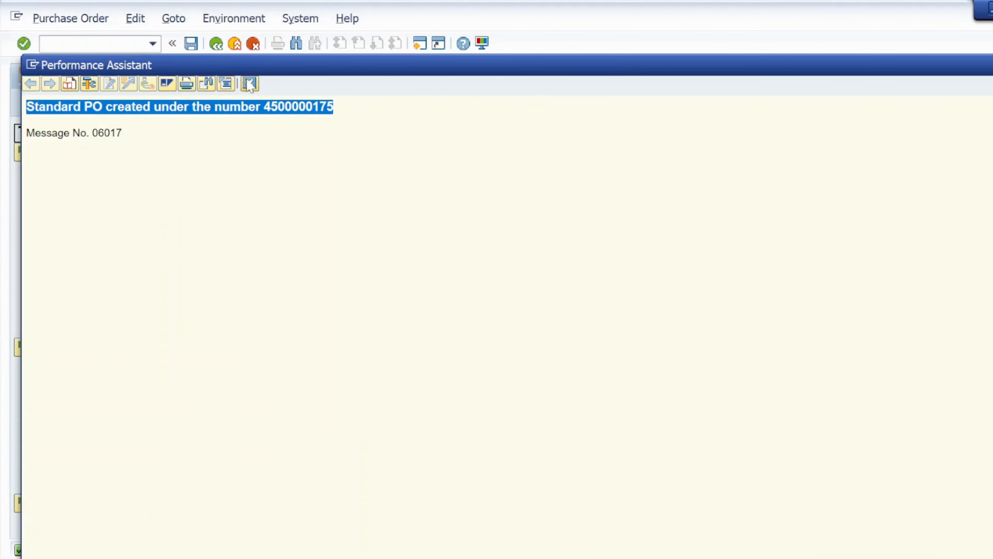
pyautogui.click(250, 84)
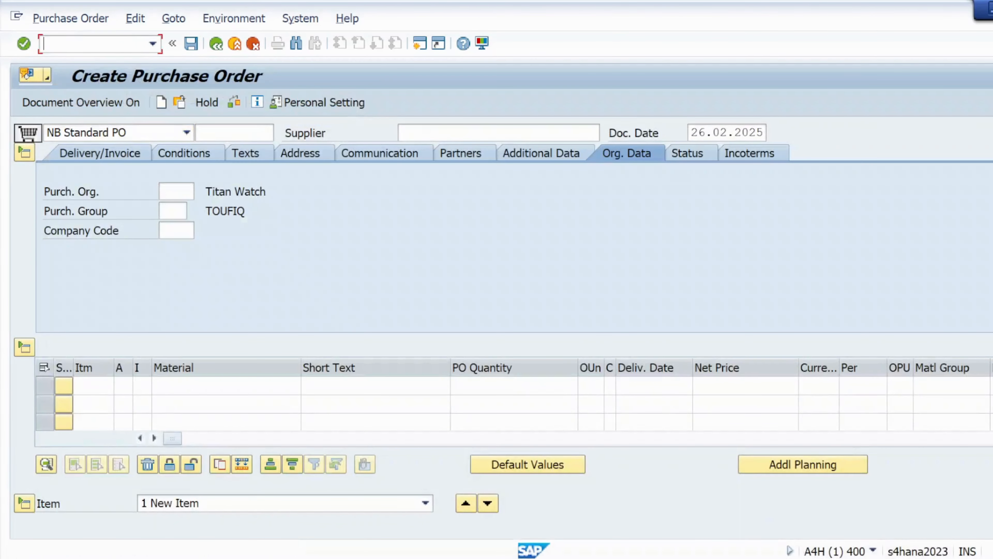
pyautogui.write('/nmigo')
pyautogui.press('Return')
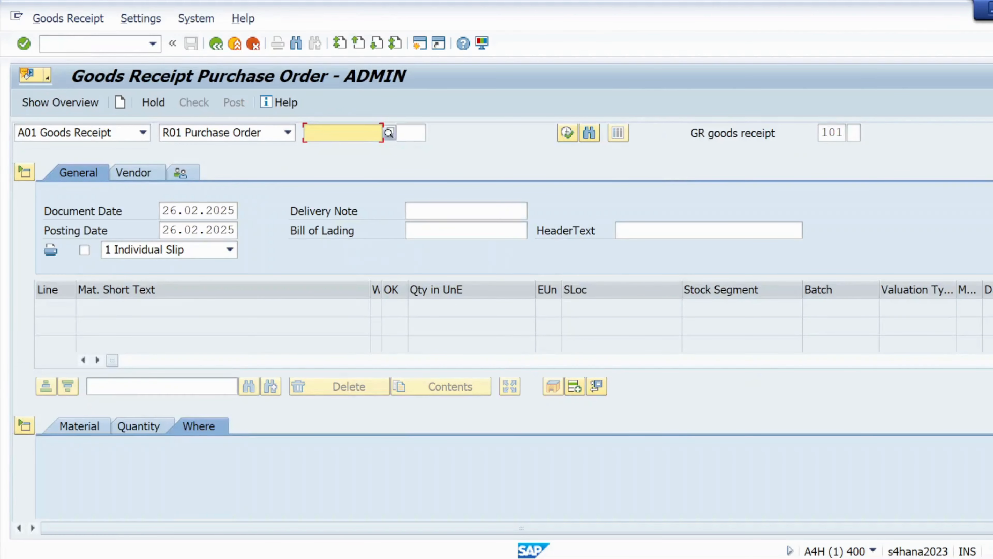
pyautogui.click(311, 133)
pyautogui.write('Standard P')
pyautogui.write('\\')
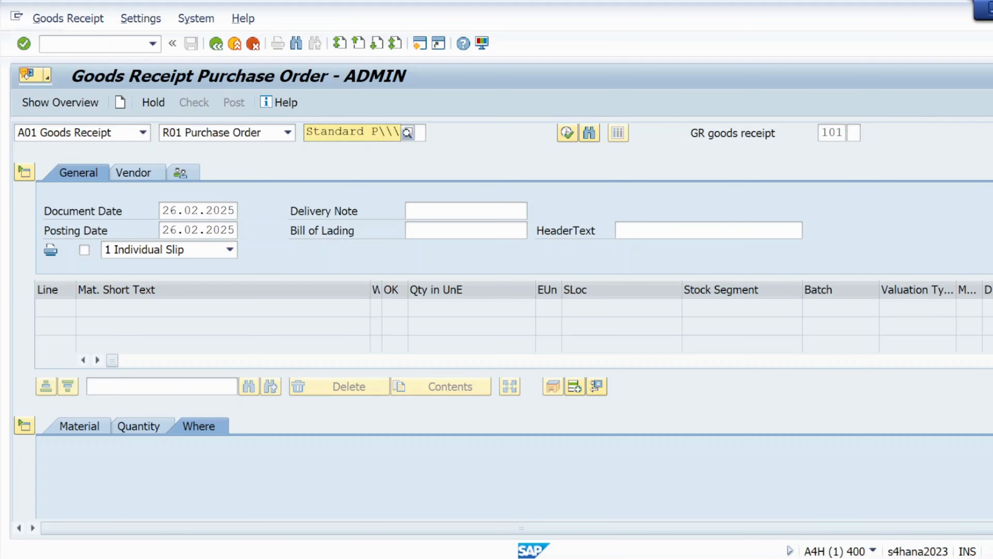
pyautogui.press('BackSpace')
pyautogui.press('BackSpace')
pyautogui.press('BackSpace')
pyautogui.press('BackSpace')
pyautogui.press('BackSpace')
pyautogui.press('BackSpace')
pyautogui.press('BackSpace')
pyautogui.press('BackSpace')
pyautogui.press('BackSpace')
pyautogui.press('BackSpace')
pyautogui.press('BackSpace')
pyautogui.press('BackSpace')
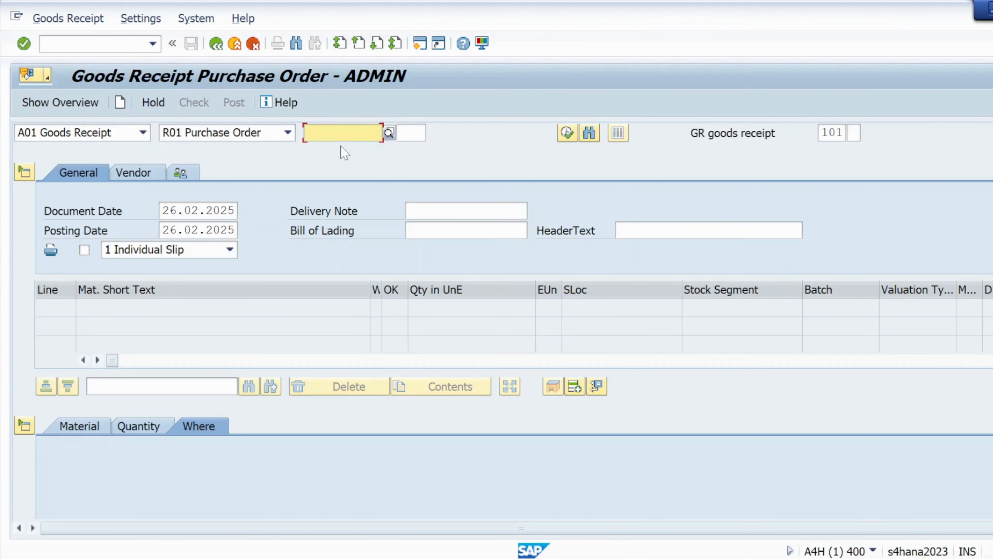
# Copy only the purchase order number from Notepad and load that order into the SAP goods receipt
pyautogui.hotkey('alt', 'Tab')
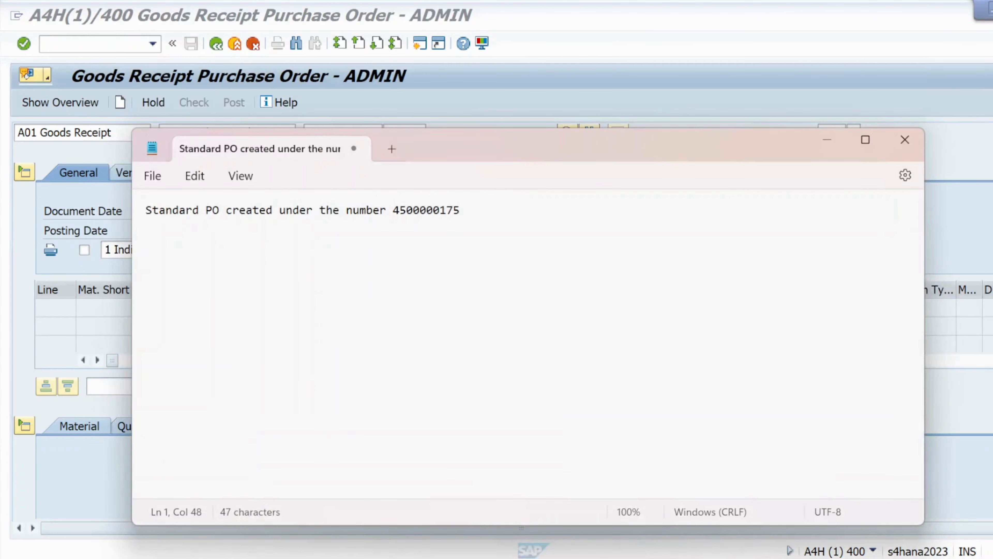
pyautogui.moveTo(393, 210); pyautogui.dragTo(459, 210)
pyautogui.hotkey('ctrl', 'c')
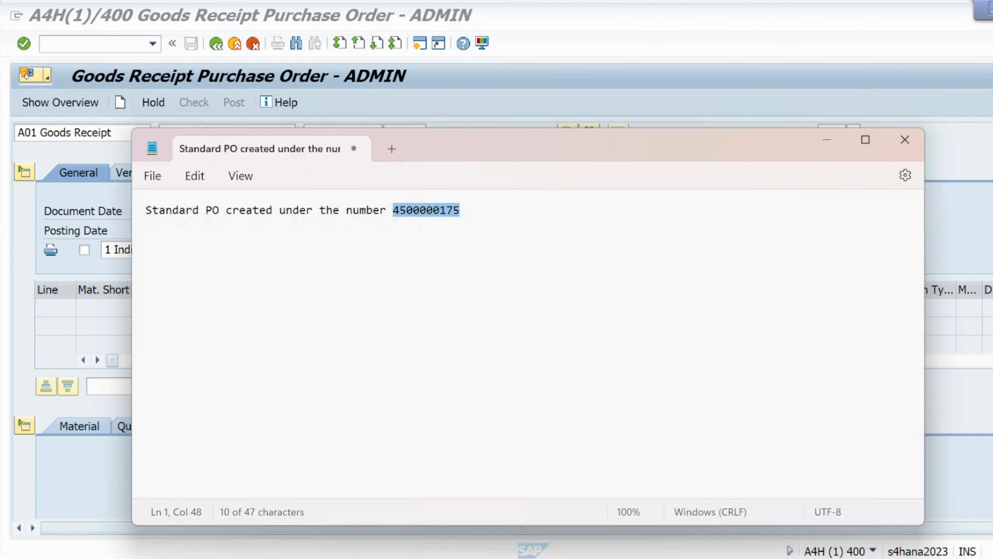
pyautogui.hotkey('alt', 'Tab')
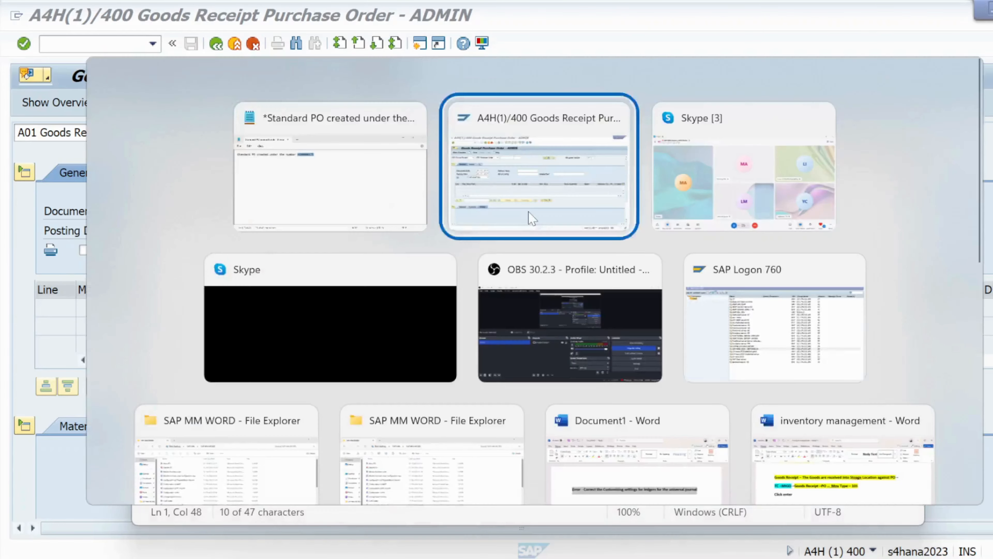
pyautogui.hotkey('ctrl', 'v')
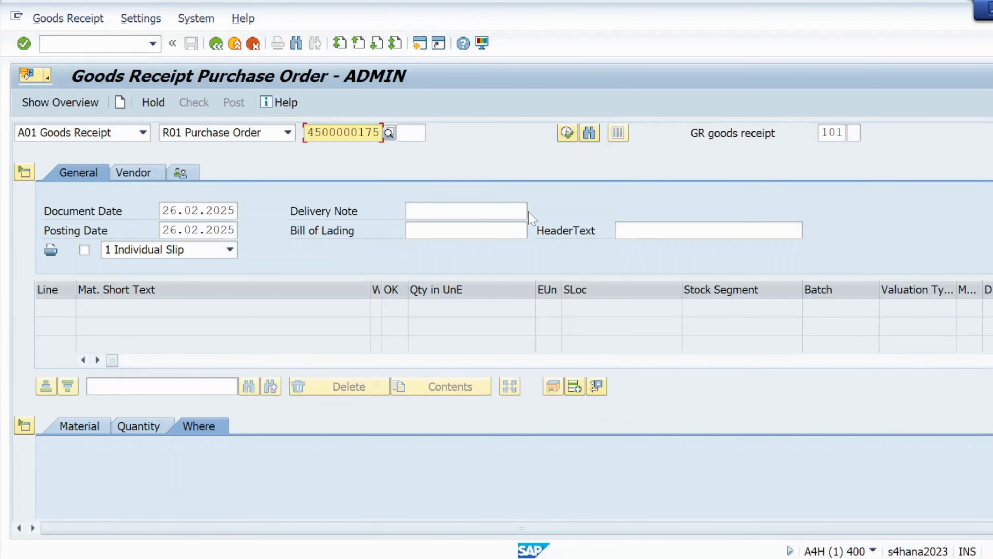
pyautogui.press('Return')
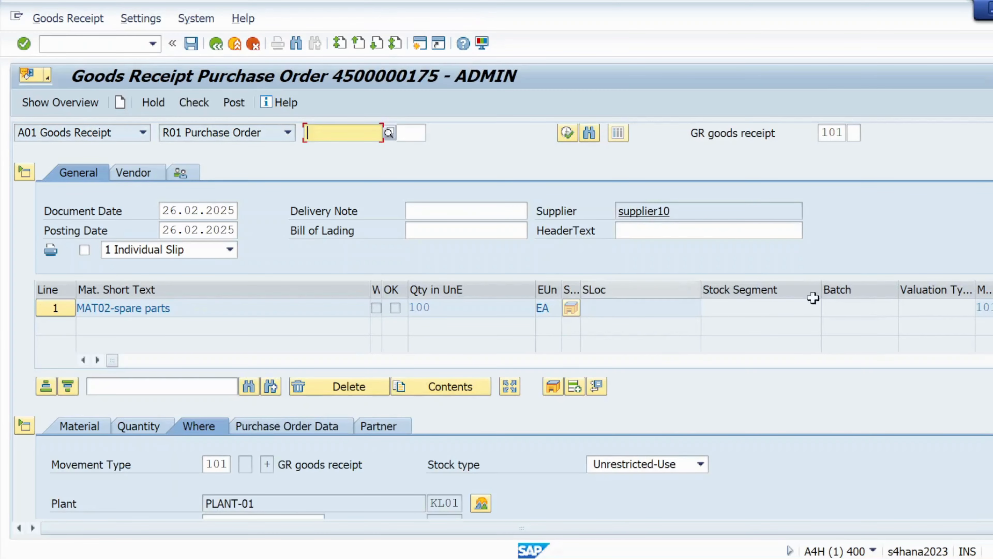
# Review the movement type, plant and storage location details of the MAT02 receipt item
pyautogui.scroll(-3, 333, 381)
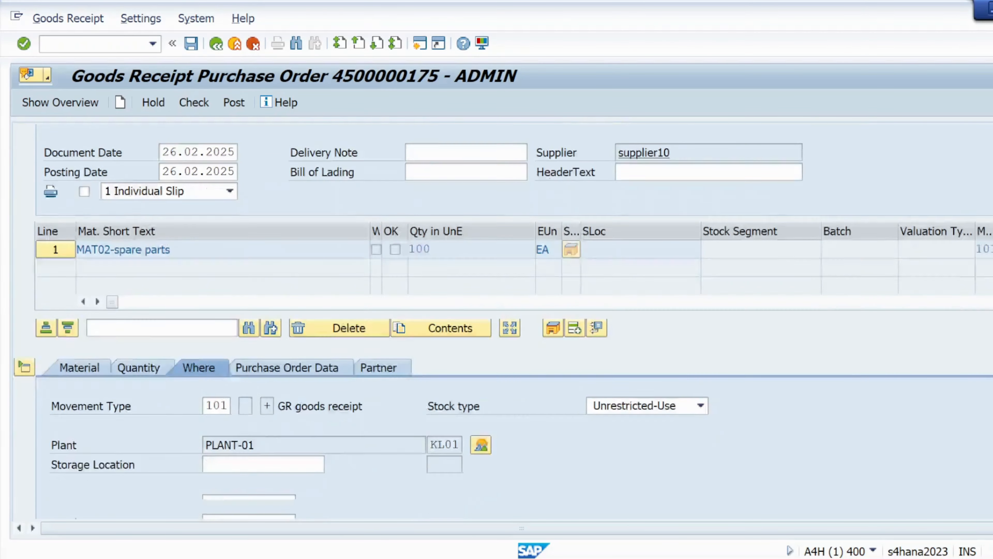
pyautogui.click(234, 386)
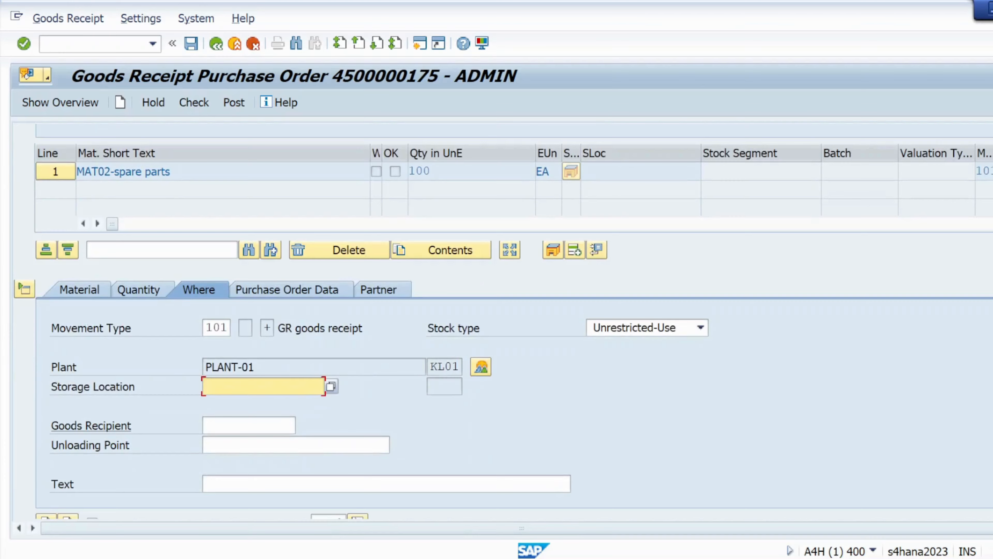
pyautogui.click(237, 405)
pyautogui.scroll(3, 504, 321)
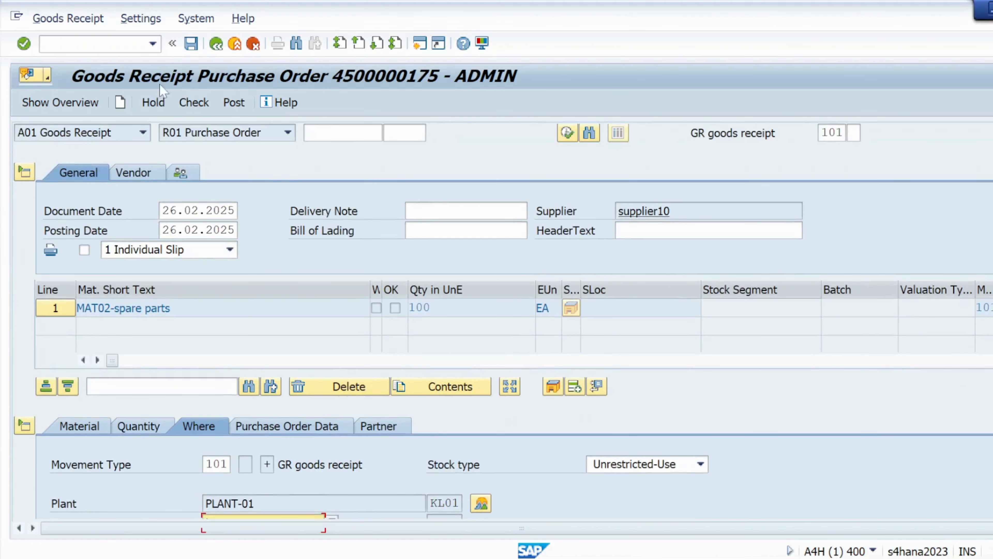
# Restart the goods receipt transaction with /nmigo and enter the newly created purchase order's number as reference
pyautogui.click(94, 44)
pyautogui.write('/nm')
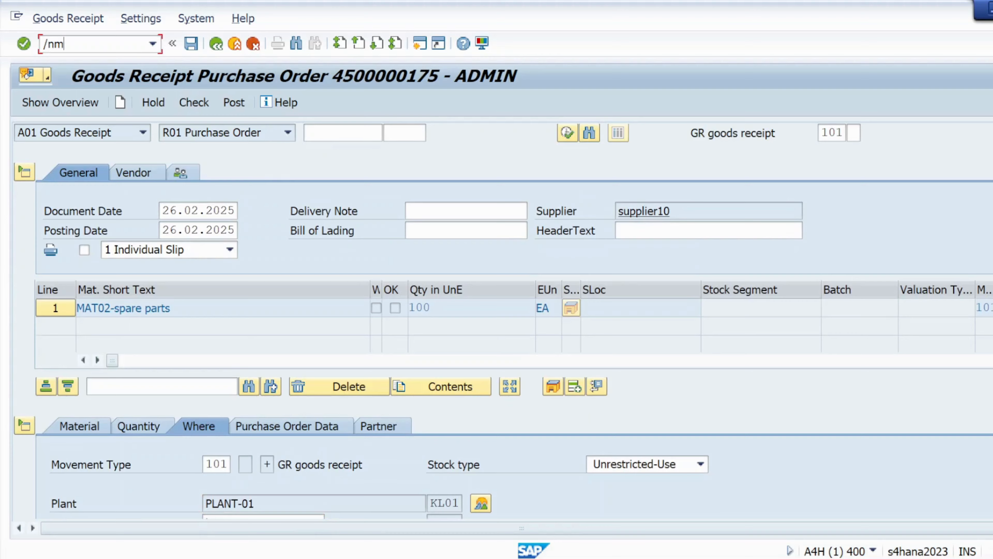
pyautogui.write('igo')
pyautogui.press('Return')
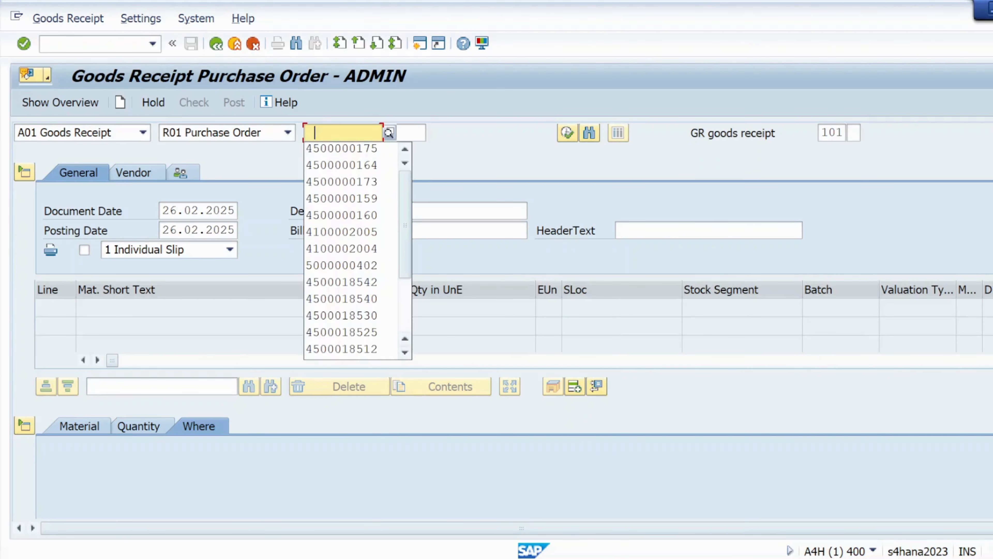
pyautogui.click(331, 151)
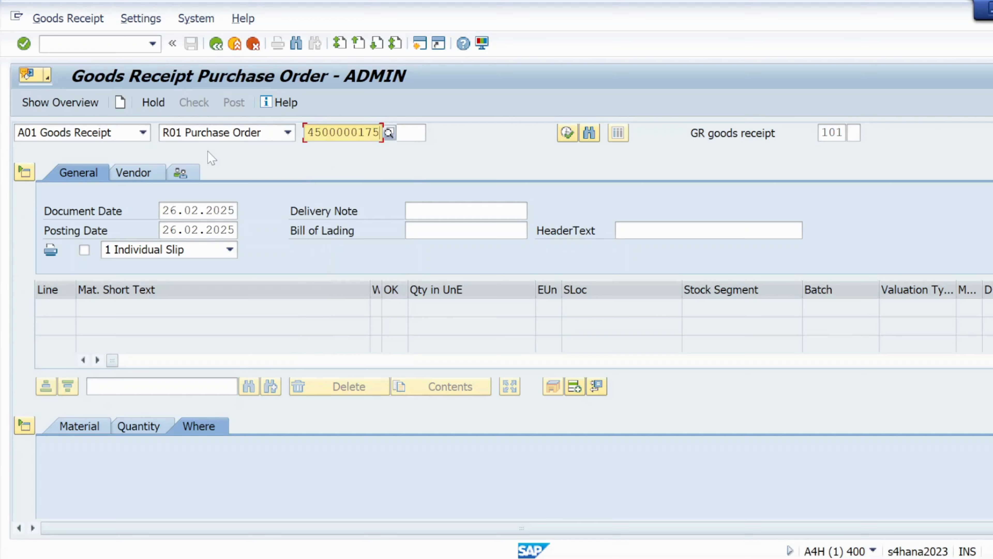
# Examine the reference document options, the movement type and the available goods movement actions, keeping R01 Purchase Order and A01 Goods Receipt
pyautogui.click(287, 132)
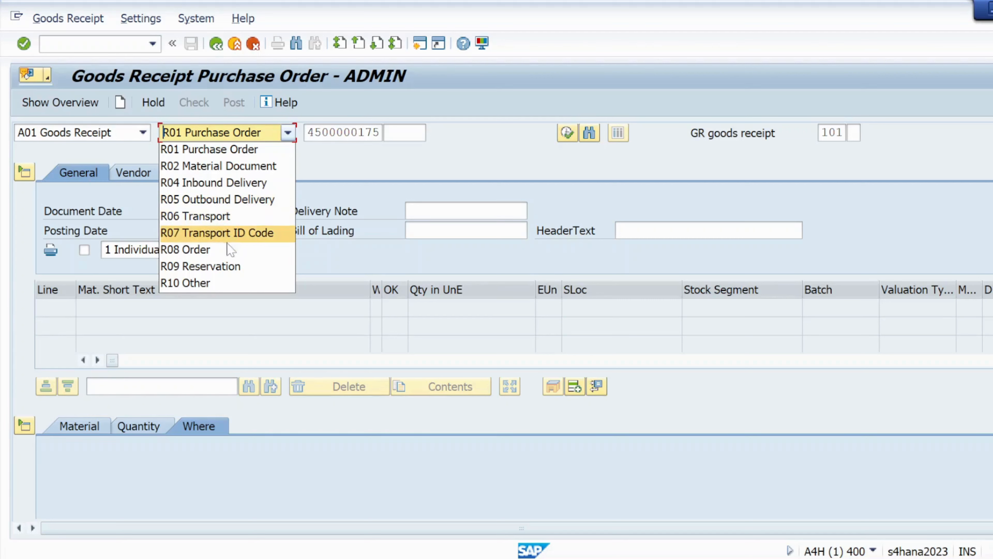
pyautogui.click(213, 150)
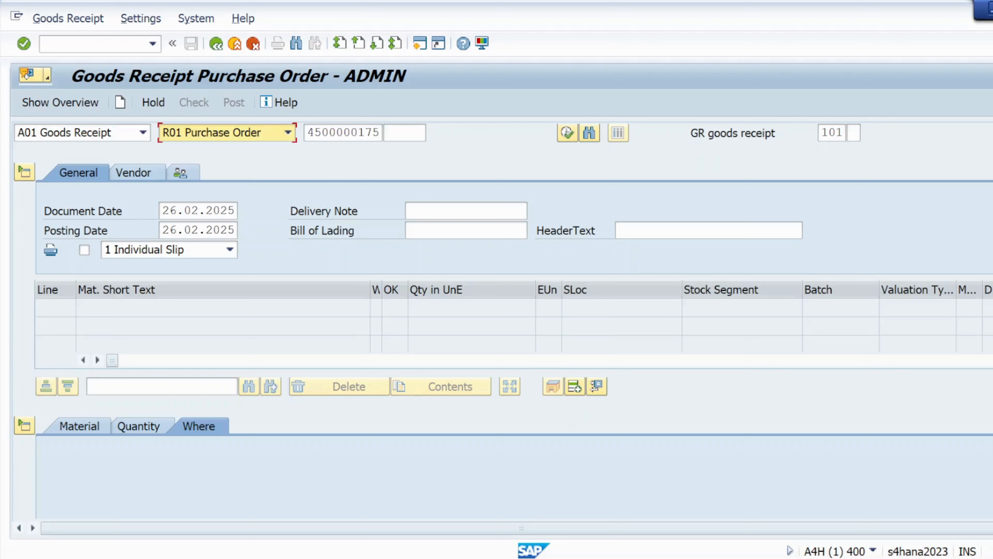
pyautogui.click(828, 133)
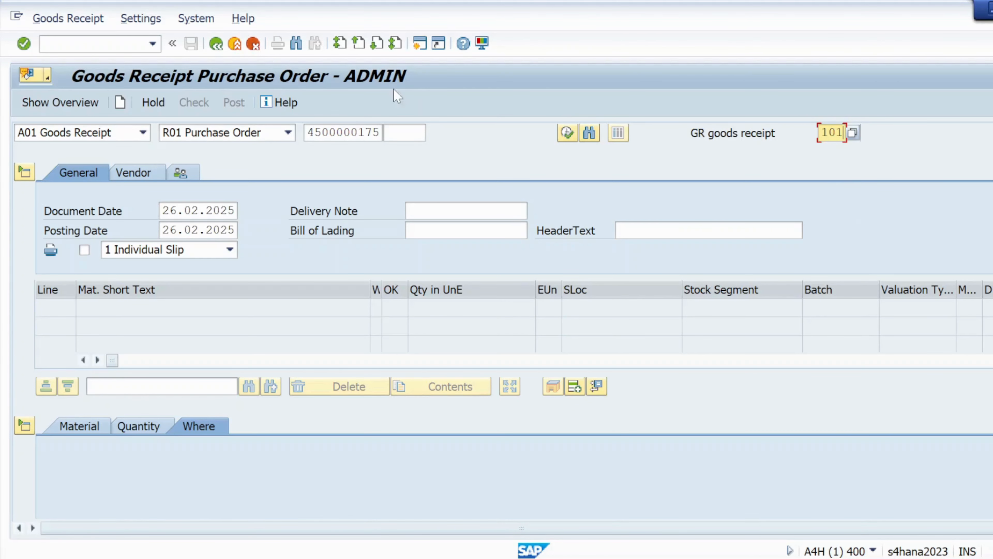
pyautogui.click(144, 134)
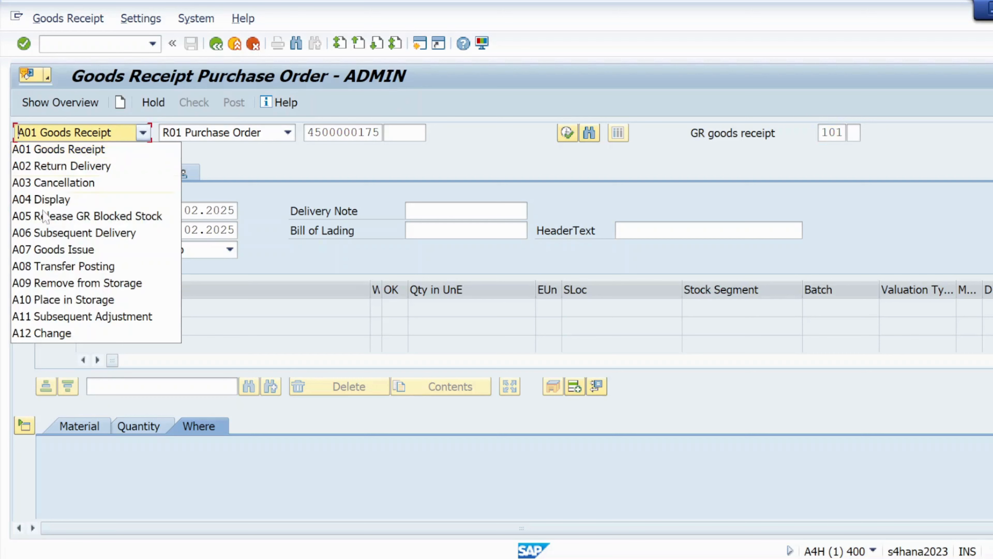
pyautogui.click(211, 168)
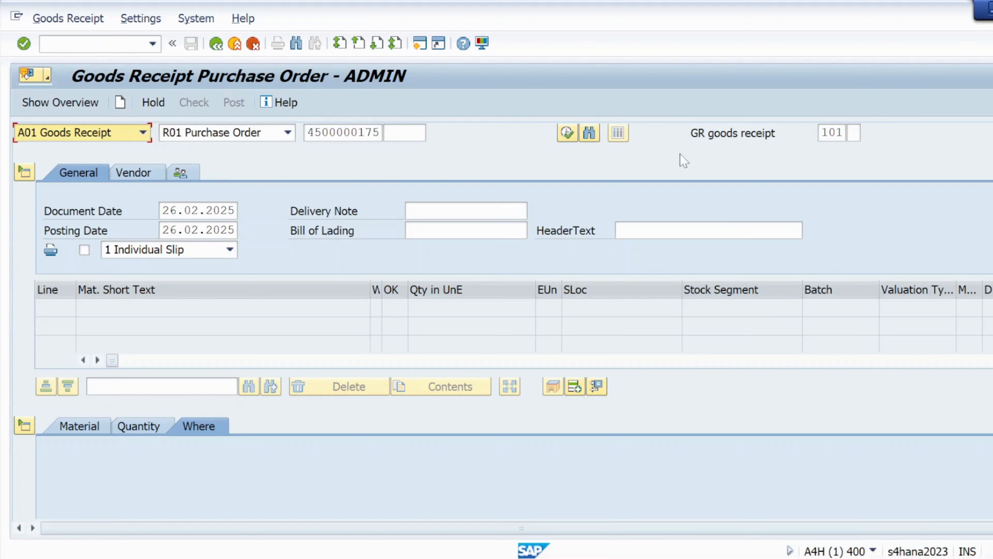
# Load the referenced purchase order into the goods receipt and mark its MAT02 item OK with storage location ks01
pyautogui.click(25, 48)
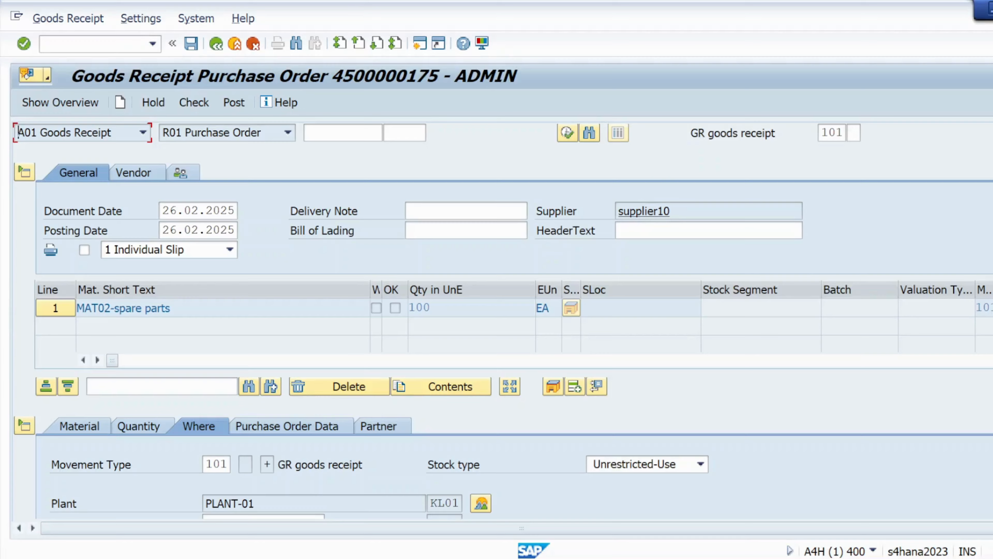
pyautogui.scroll(-4, 503, 321)
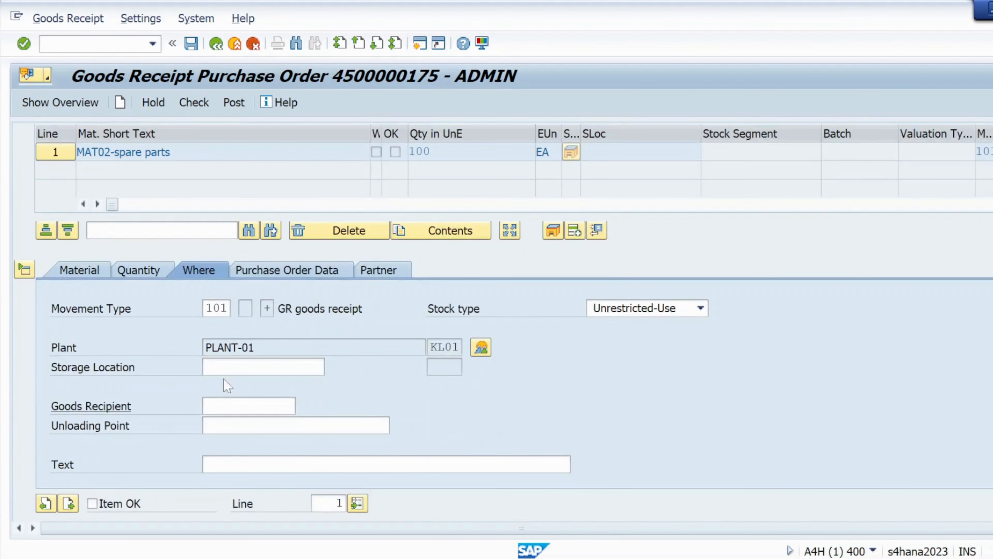
pyautogui.click(235, 367)
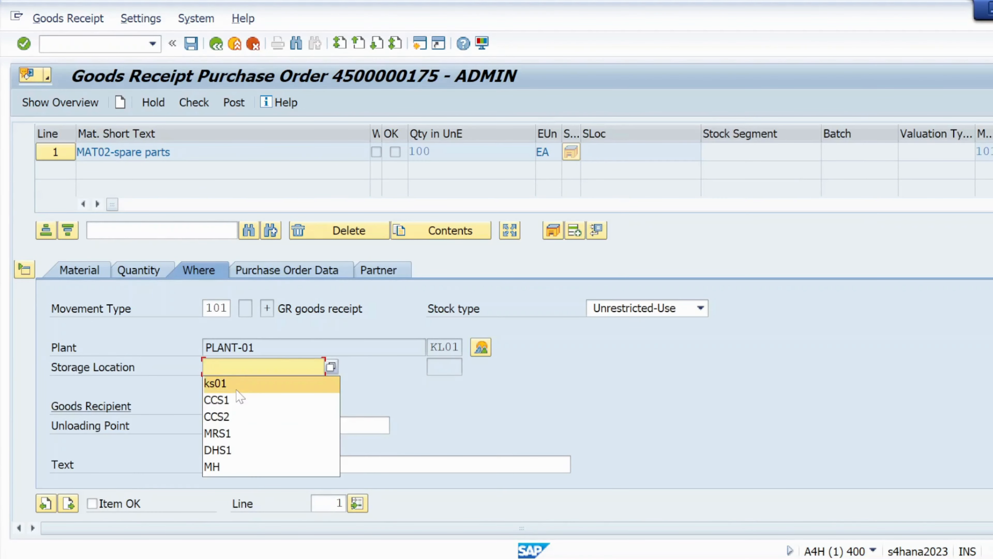
pyautogui.click(220, 385)
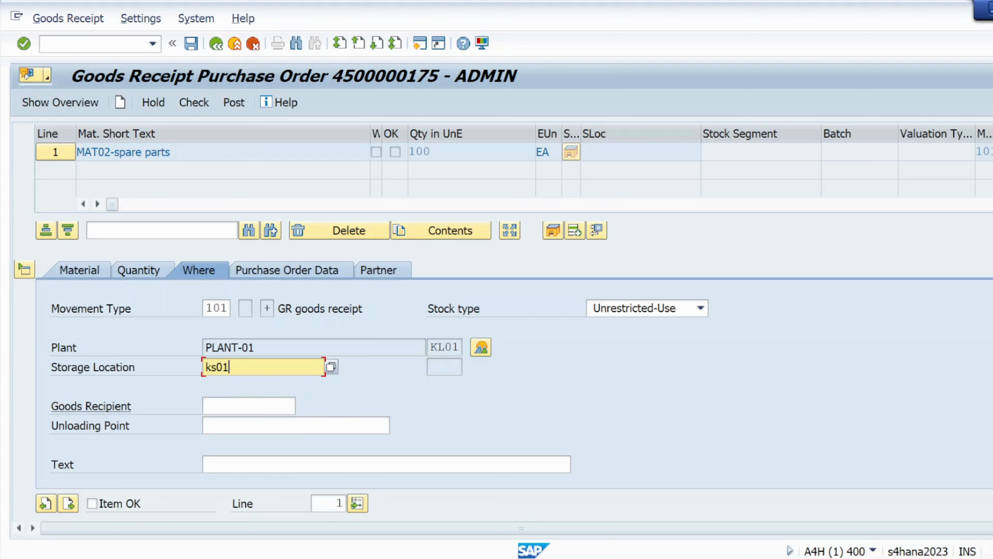
pyautogui.click(93, 504)
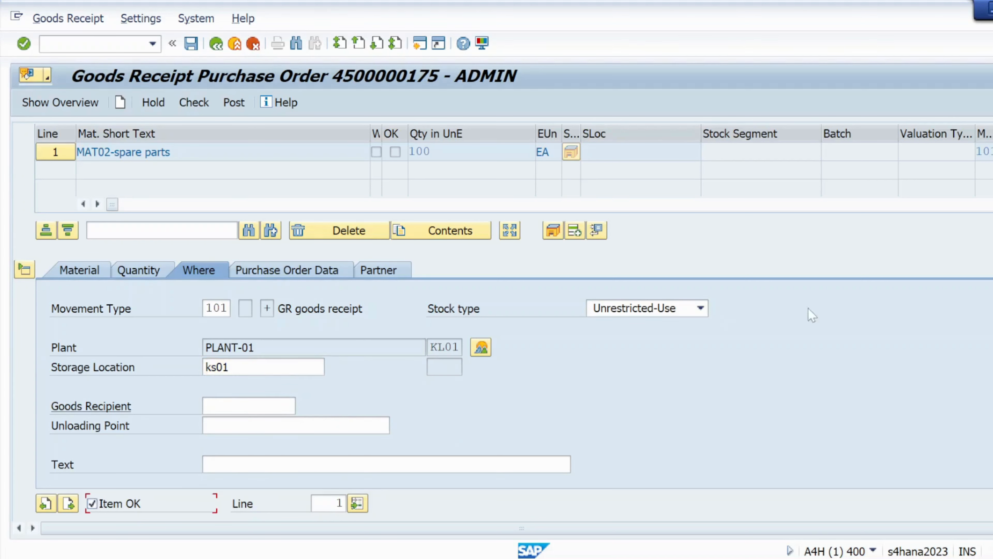
# Check the MAT02 goods receipt against the purchase order and post it
pyautogui.scroll(5, 503, 279)
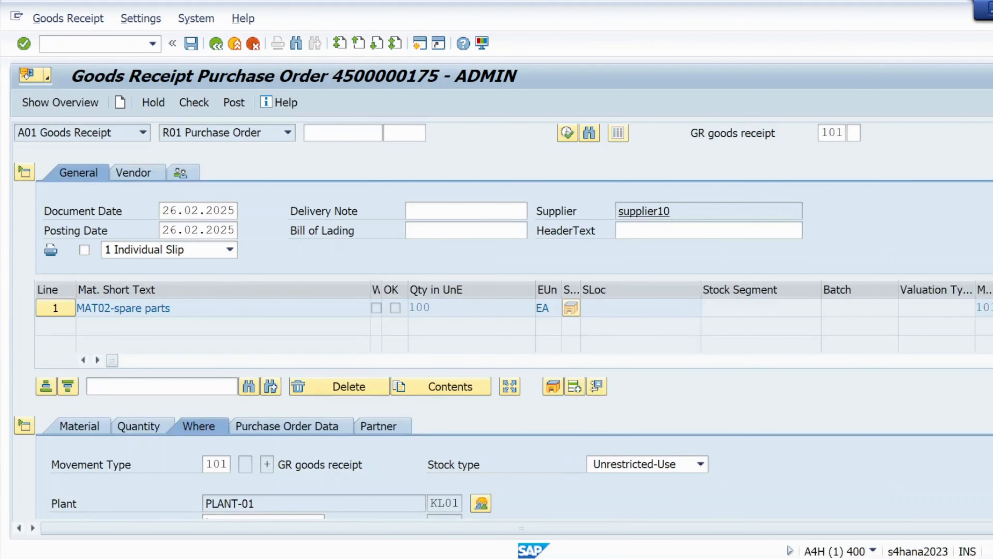
pyautogui.scroll(-5, 814, 363)
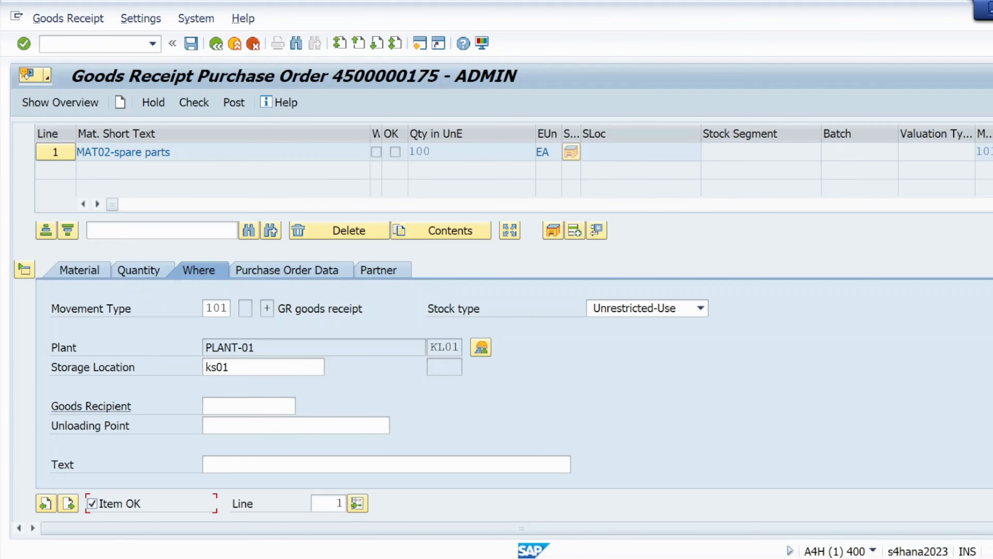
pyautogui.scroll(3, 502, 321)
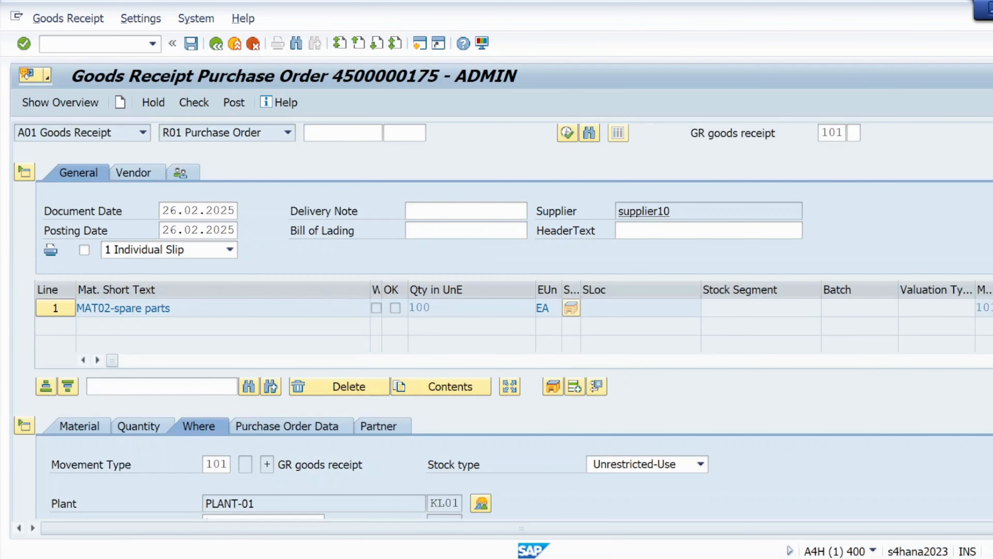
pyautogui.scroll(-3, 502, 321)
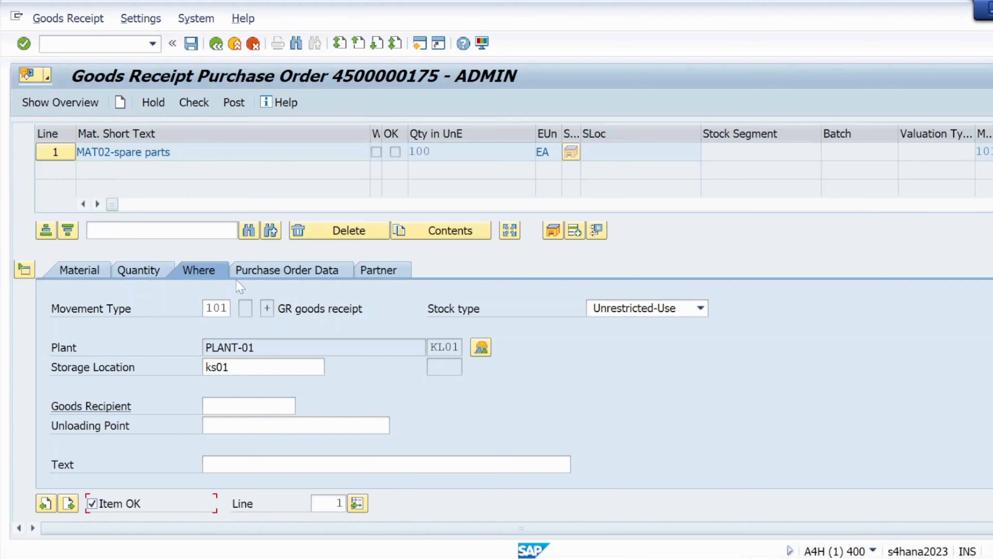
pyautogui.click(194, 103)
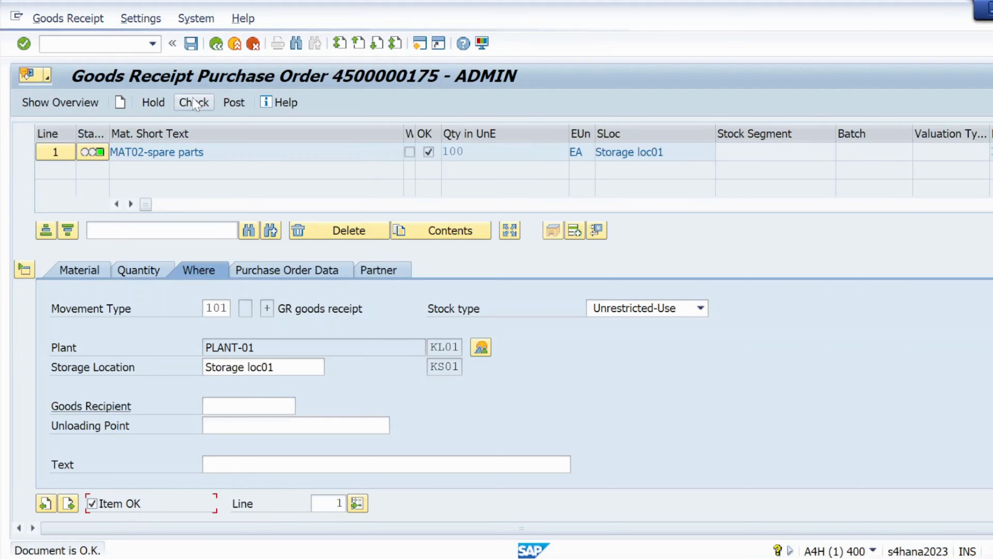
pyautogui.click(228, 103)
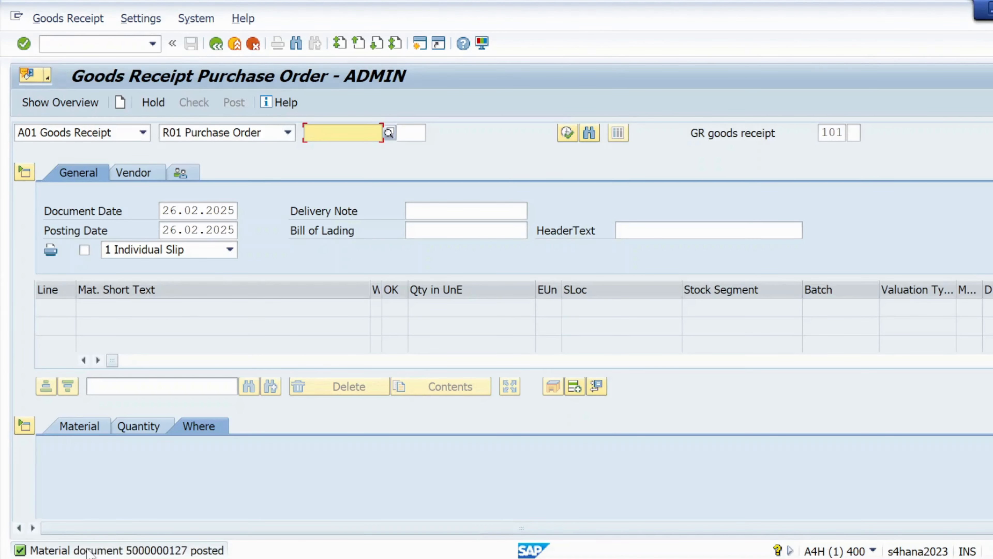
# Copy the posted material document message from its long text and paste it below the purchase order line in Notepad
pyautogui.doubleClick(103, 551)
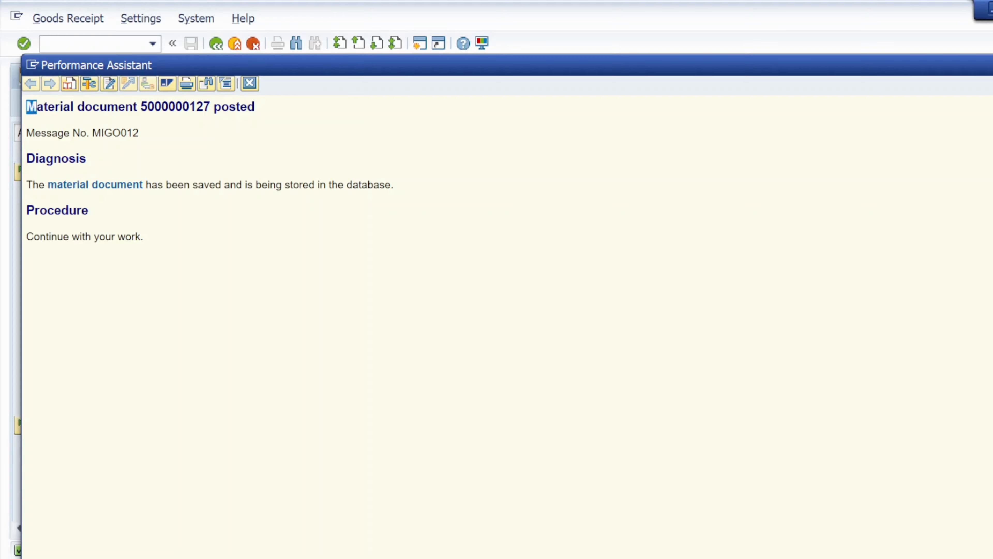
pyautogui.moveTo(27, 106); pyautogui.dragTo(255, 107)
pyautogui.hotkey('ctrl', 'c')
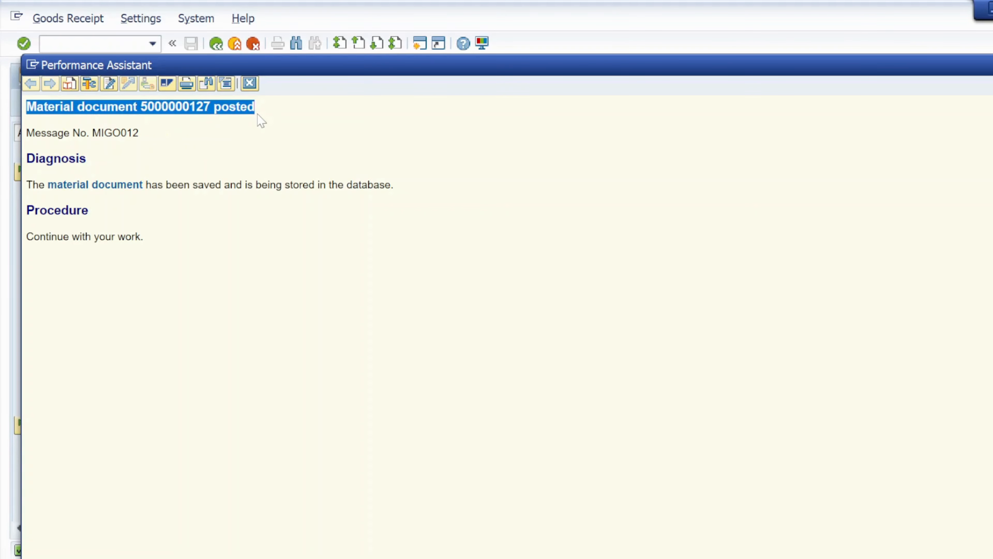
pyautogui.hotkey('alt', 'Tab')
pyautogui.hotkey('alt', 'Tab')
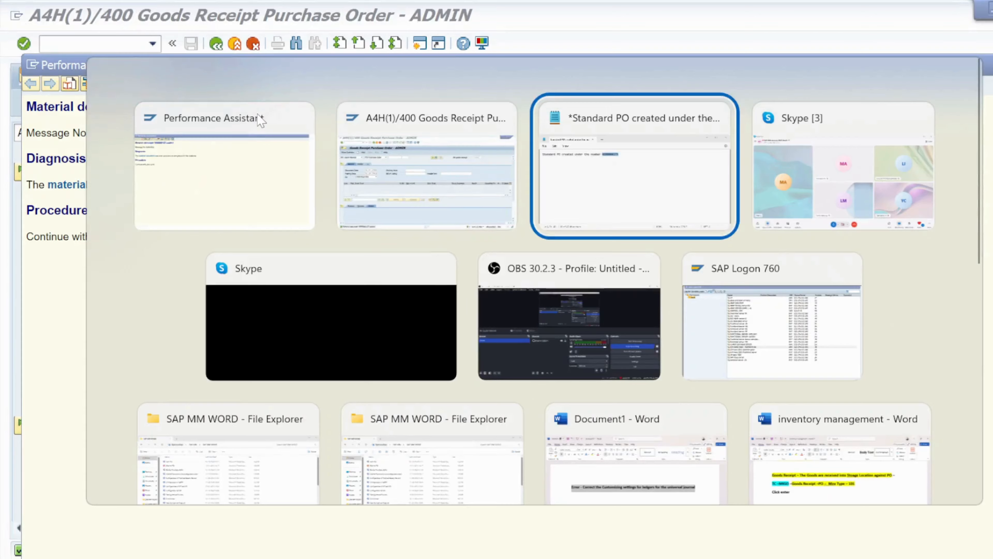
pyautogui.press('End')
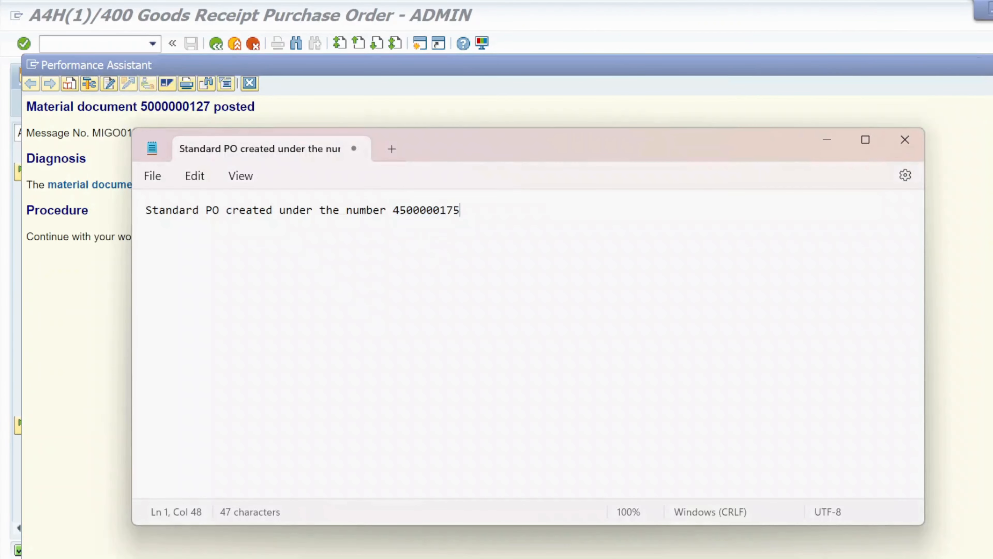
pyautogui.press('Return')
pyautogui.press('Return')
pyautogui.hotkey('ctrl', 'v')
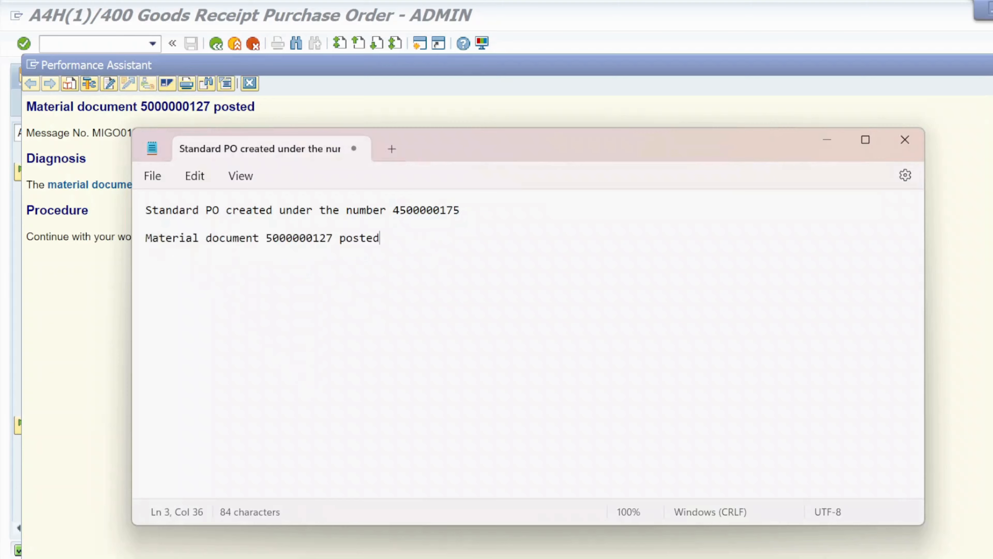
# Select only the material document number in the Notepad note, then minimize Notepad and close the Performance Assistant
pyautogui.hotkey('ctrl', 'Left')
pyautogui.hotkey('ctrl', 'Left')
pyautogui.hotkey('shift', 'Right')
pyautogui.hotkey('shift', 'Right')
pyautogui.hotkey('shift', 'Right')
pyautogui.hotkey('shift', 'Right')
pyautogui.hotkey('shift', 'Right')
pyautogui.hotkey('shift', 'Right')
pyautogui.hotkey('shift', 'Right')
pyautogui.hotkey('shift', 'Right')
pyautogui.hotkey('shift', 'Right')
pyautogui.hotkey('shift', 'Right')
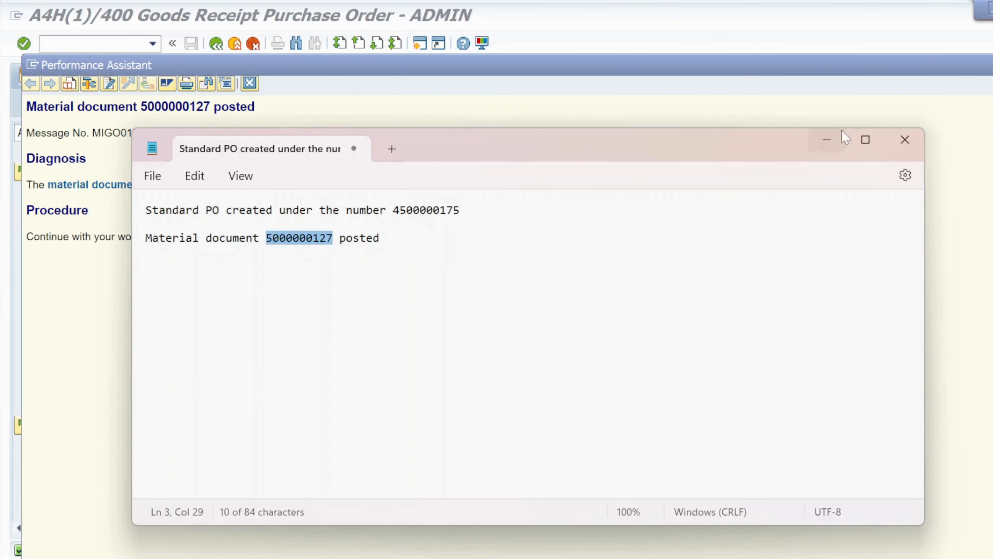
pyautogui.click(826, 140)
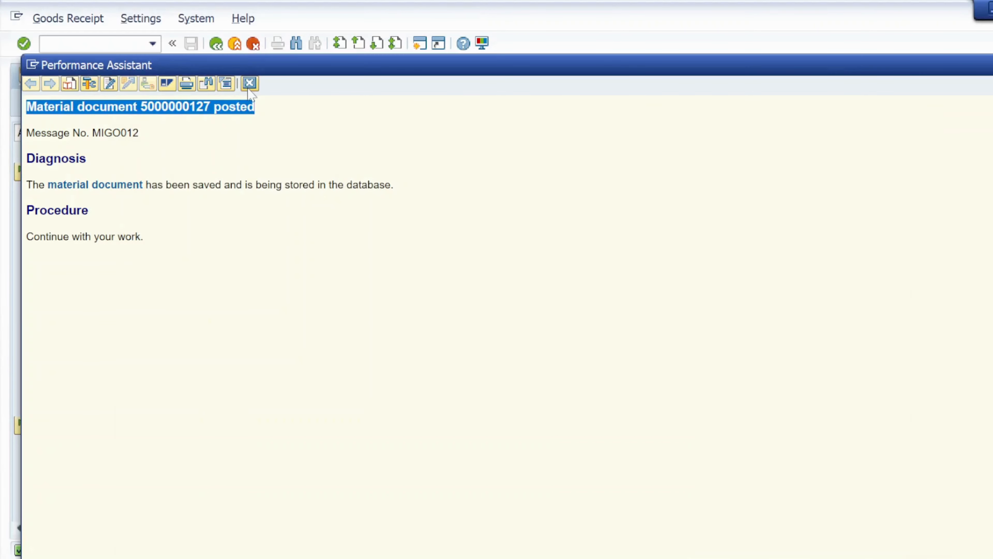
pyautogui.click(249, 83)
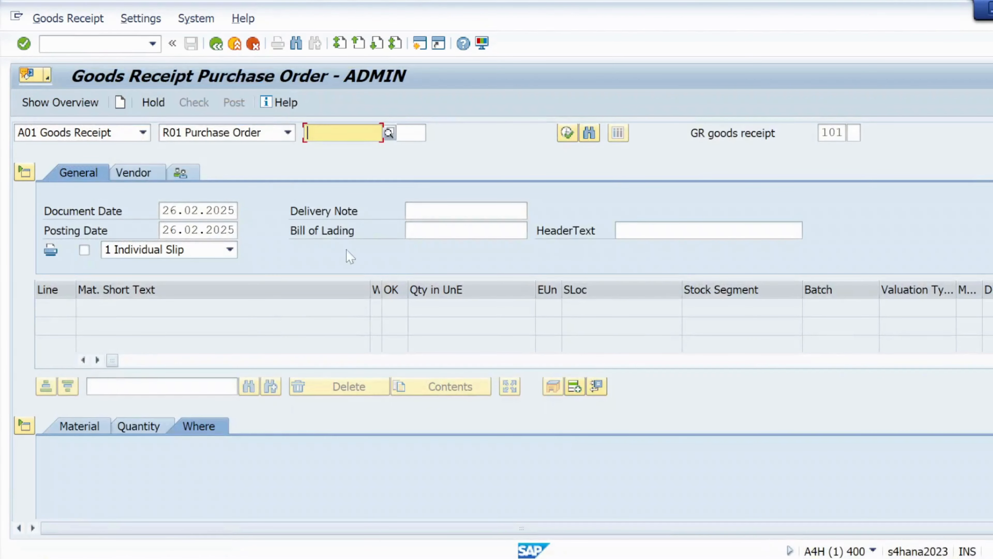
pyautogui.scroll(-5, 503, 279)
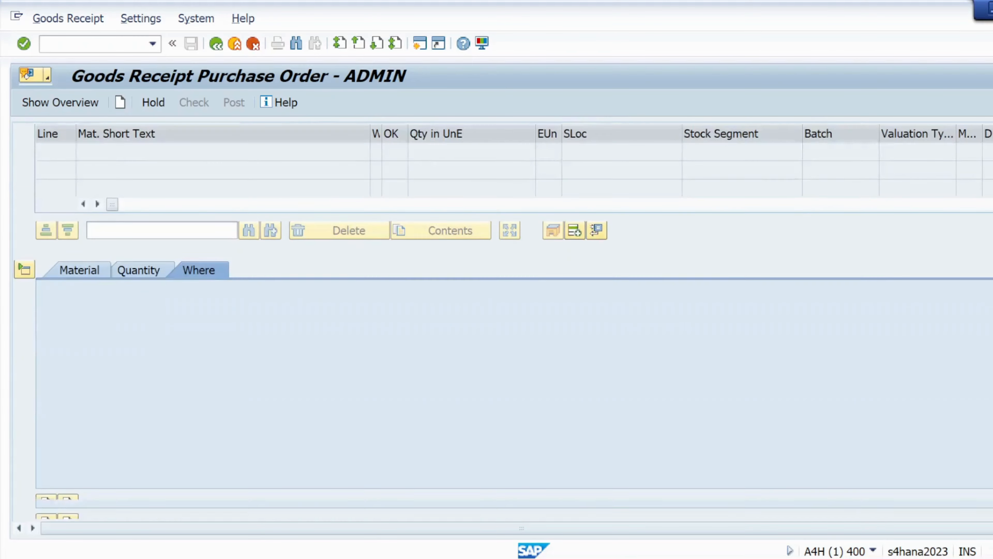
pyautogui.scroll(5, 503, 279)
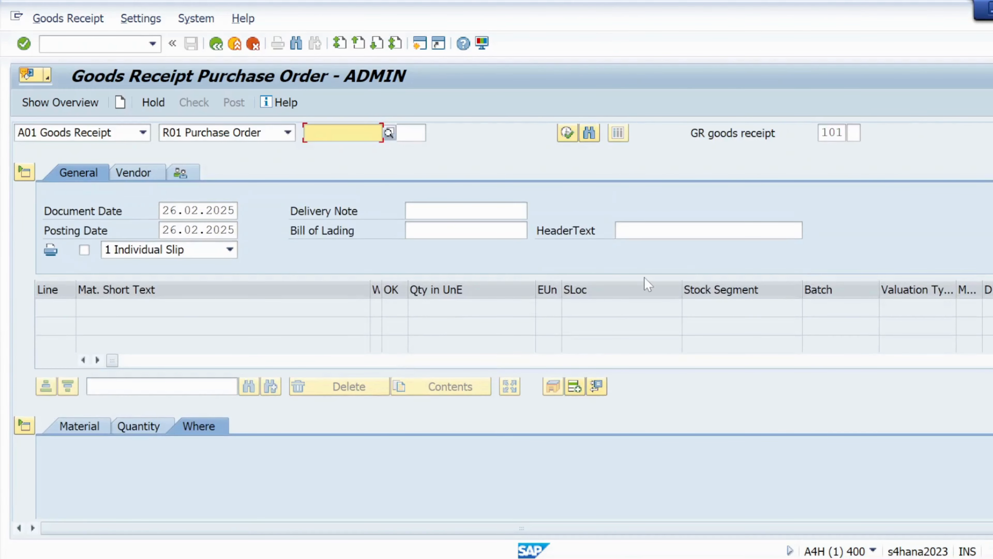
pyautogui.click(88, 43)
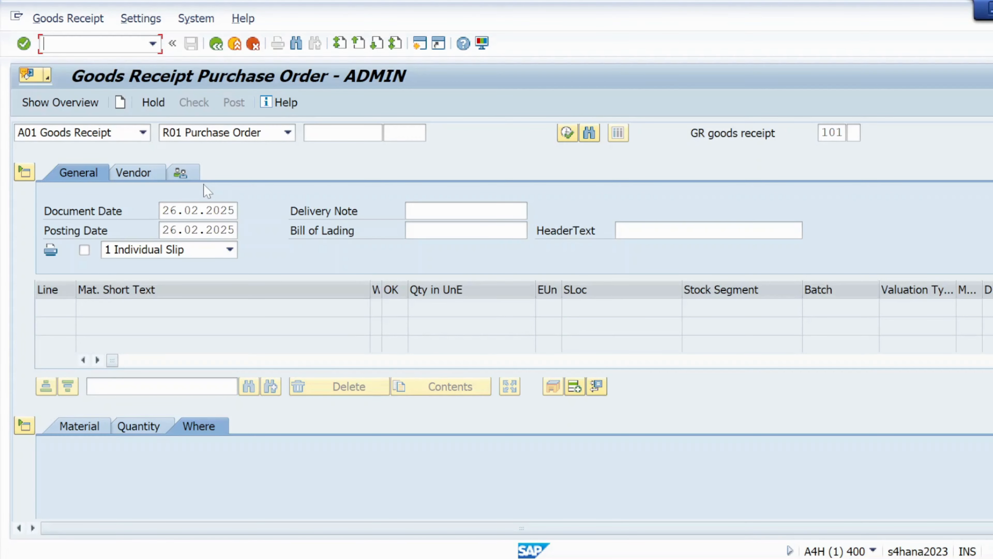
# Switch to the inventory management document in Word and bring up its topic list and Goods Receipt section
pyautogui.hotkey('alt', 'Tab')
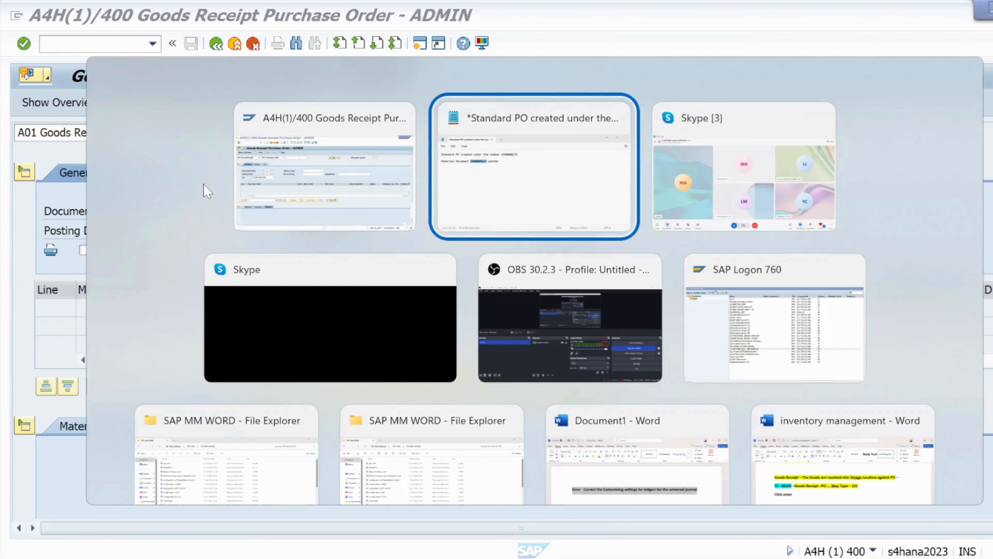
pyautogui.hotkey('alt', 'Tab')
pyautogui.hotkey('alt', 'Tab')
pyautogui.hotkey('alt', 'Tab')
pyautogui.hotkey('alt', 'Tab')
pyautogui.hotkey('alt', 'Tab')
pyautogui.hotkey('alt', 'Tab')
pyautogui.hotkey('alt', 'Tab')
pyautogui.hotkey('alt', 'Tab')
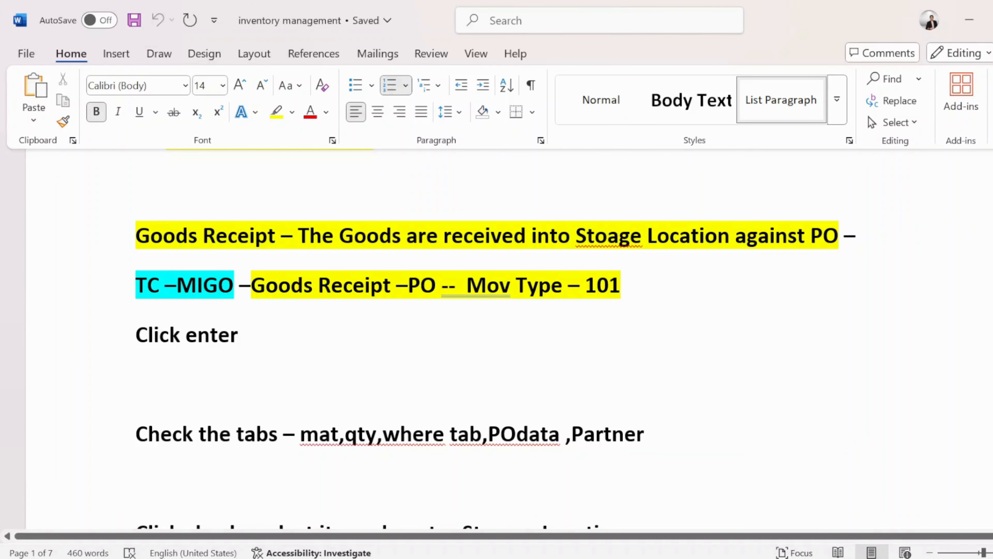
pyautogui.scroll(1, 496, 338)
pyautogui.scroll(3, 495, 339)
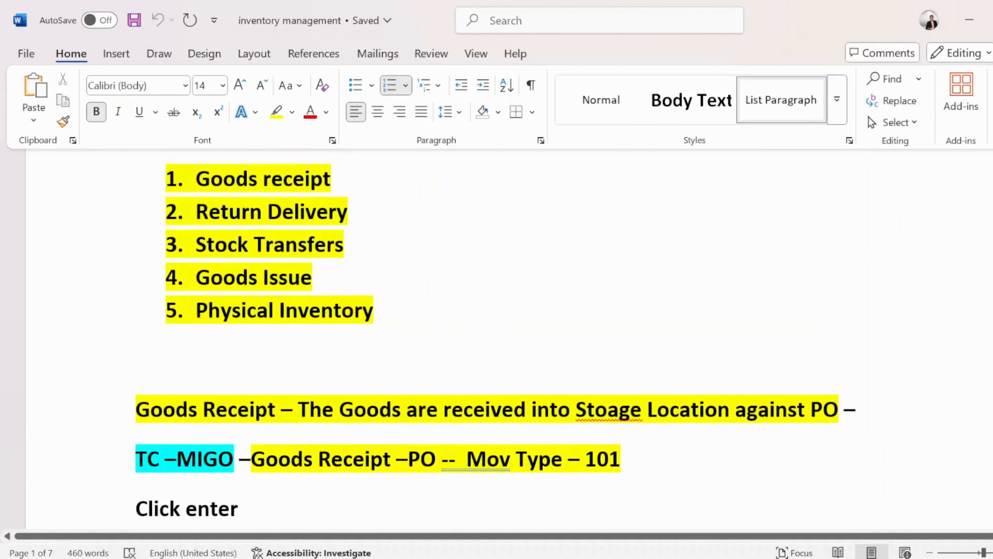
# Review the Goods Receipt definition in the notes, along with its transaction code, purchase order reference and movement type
pyautogui.moveTo(276, 409); pyautogui.dragTo(136, 409)
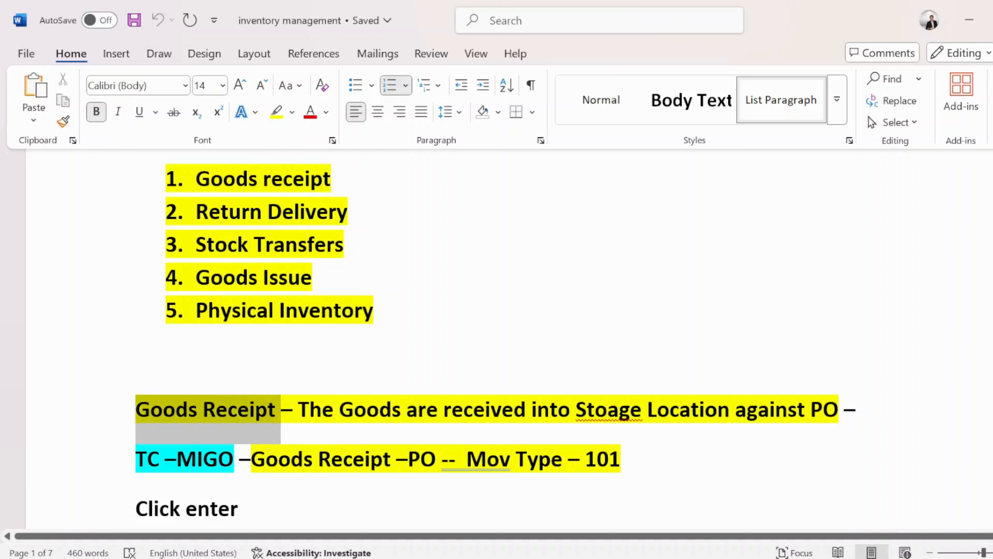
pyautogui.click(176, 409)
pyautogui.moveTo(299, 409); pyautogui.dragTo(843, 409)
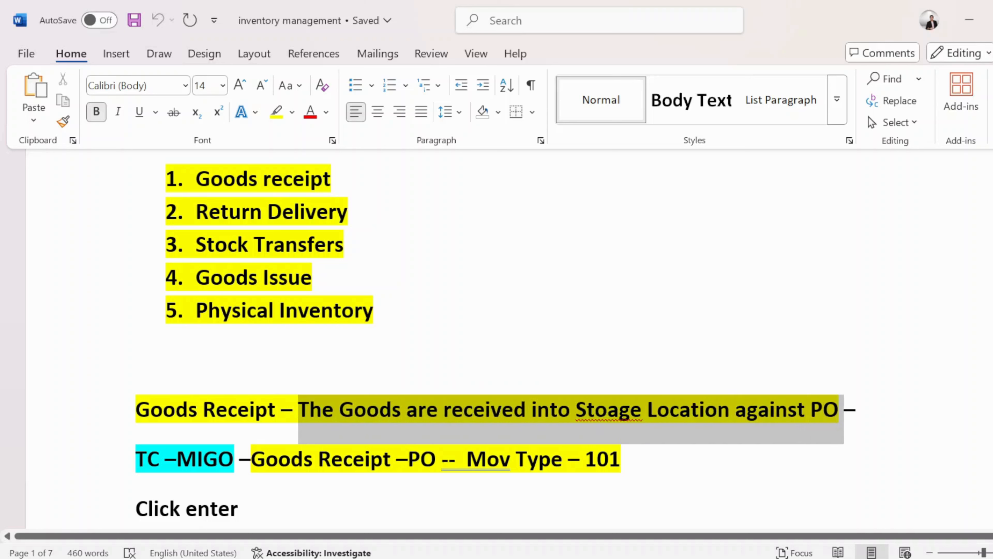
pyautogui.moveTo(240, 459); pyautogui.dragTo(177, 458)
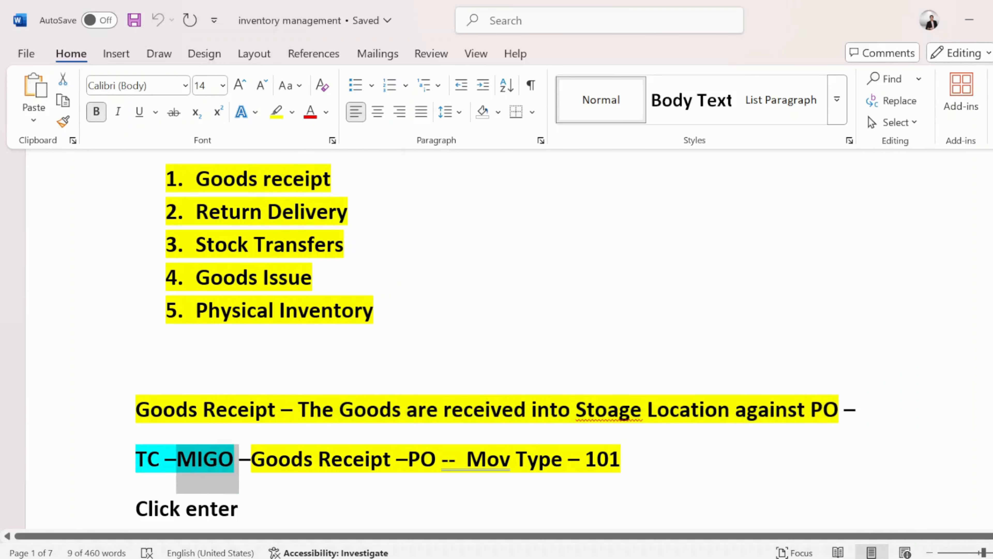
pyautogui.click(266, 458)
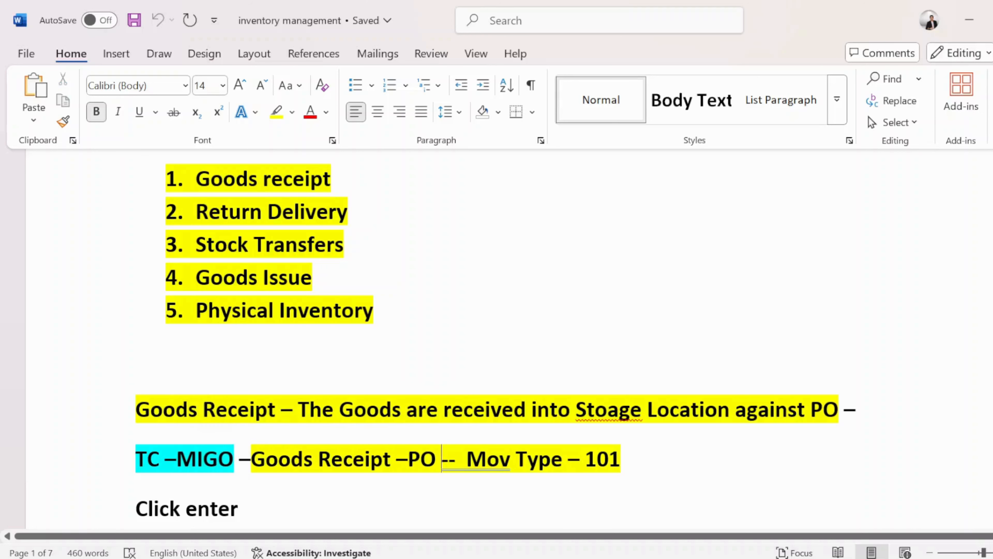
pyautogui.moveTo(442, 458); pyautogui.dragTo(420, 458)
pyautogui.click(499, 458)
pyautogui.moveTo(499, 459); pyautogui.dragTo(705, 483)
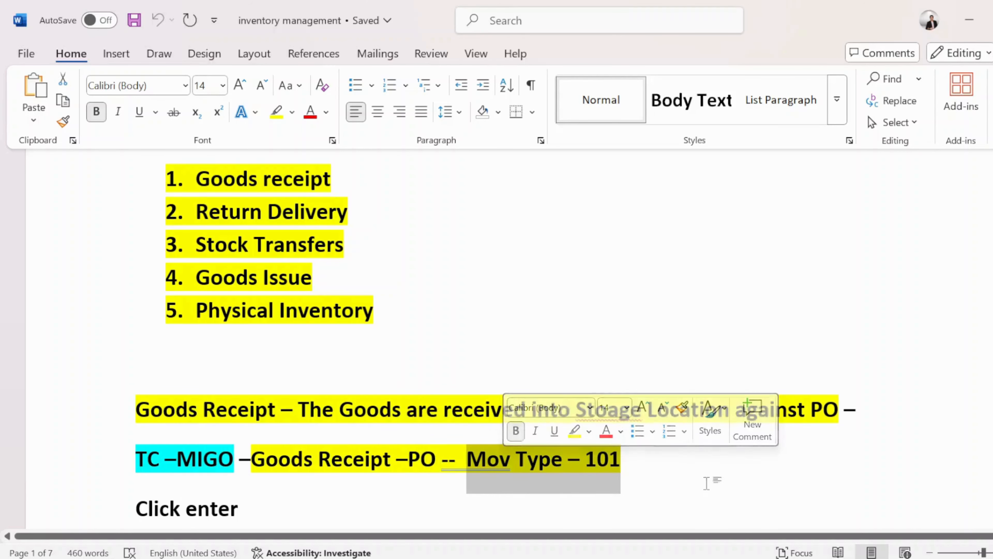
# Review the MIGO procedure notes on the tabs to check, the item OK selection and the storage location entry
pyautogui.scroll(-5, 496, 313)
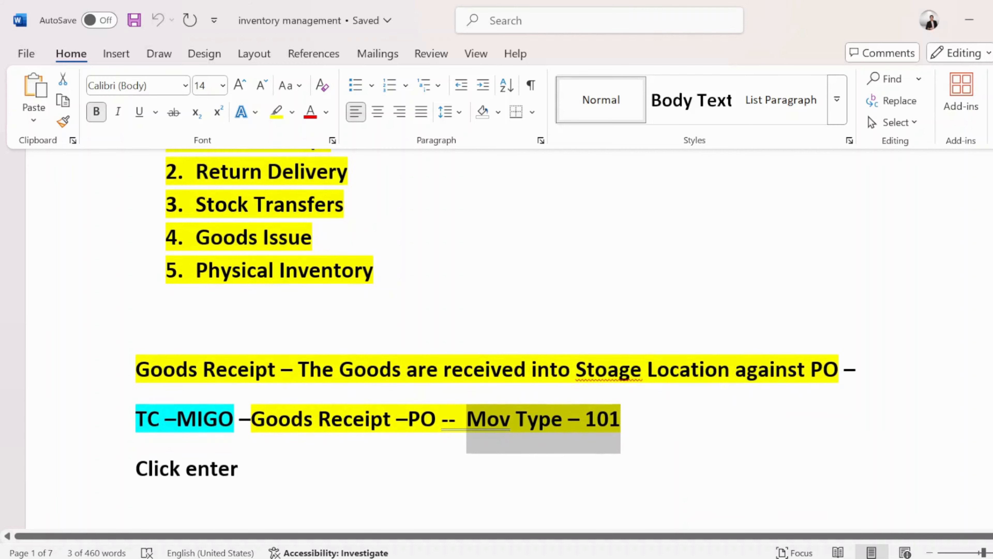
pyautogui.scroll(-3, 496, 313)
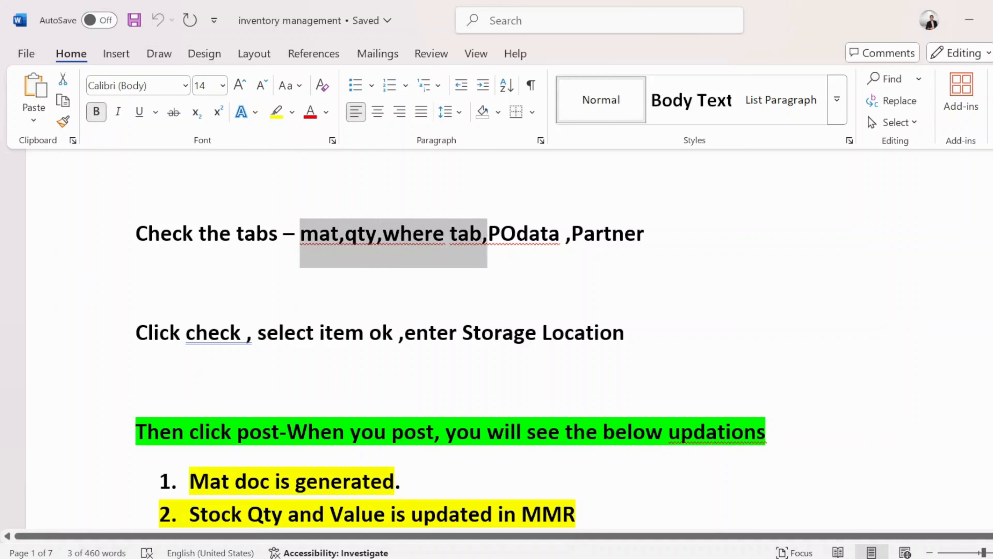
pyautogui.moveTo(565, 243); pyautogui.dragTo(612, 243)
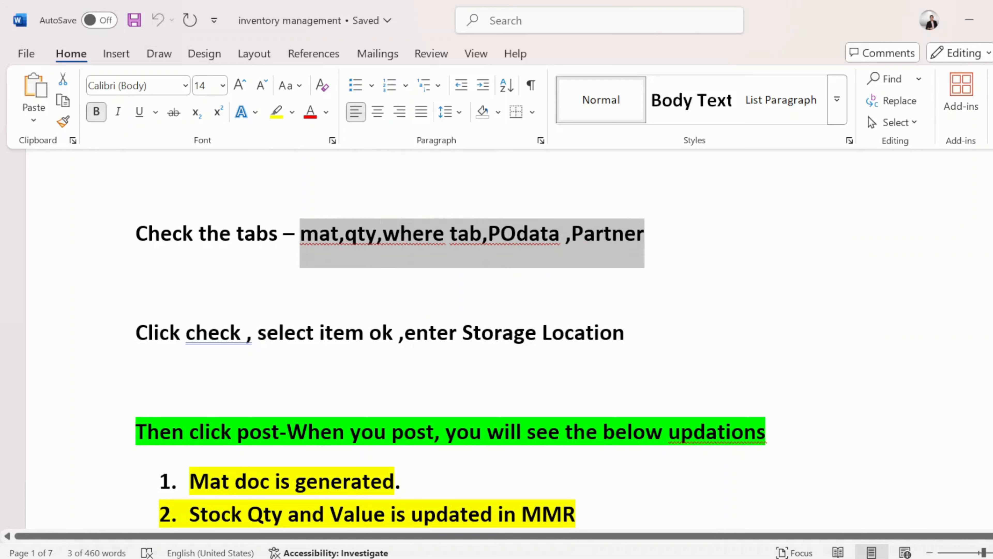
pyautogui.click(553, 267)
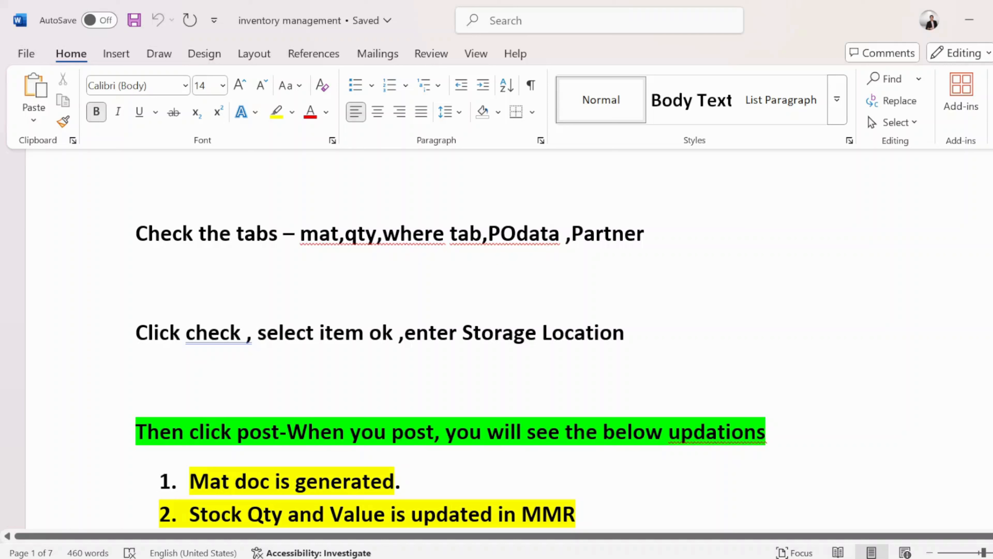
pyautogui.moveTo(392, 333); pyautogui.dragTo(274, 333)
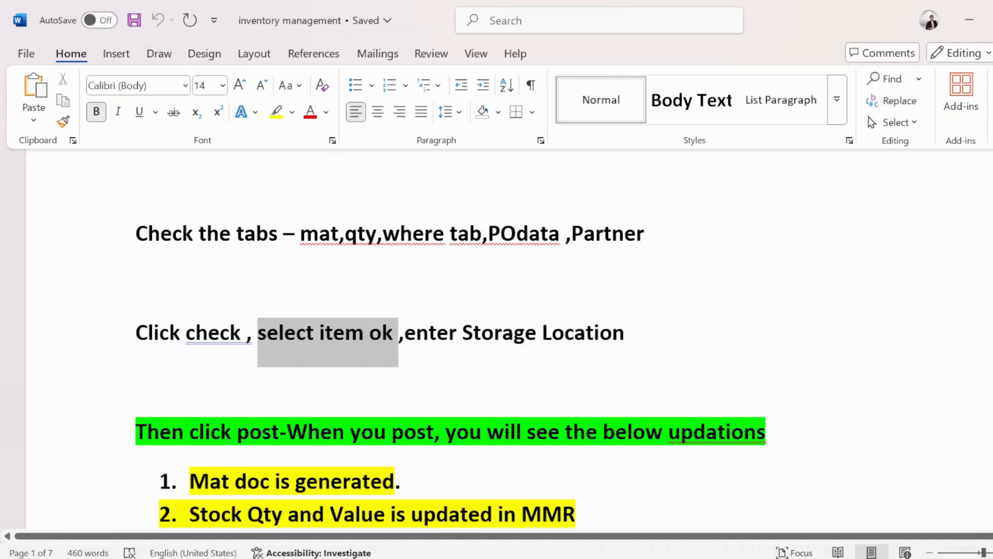
pyautogui.click(314, 333)
pyautogui.moveTo(624, 334); pyautogui.dragTo(525, 334)
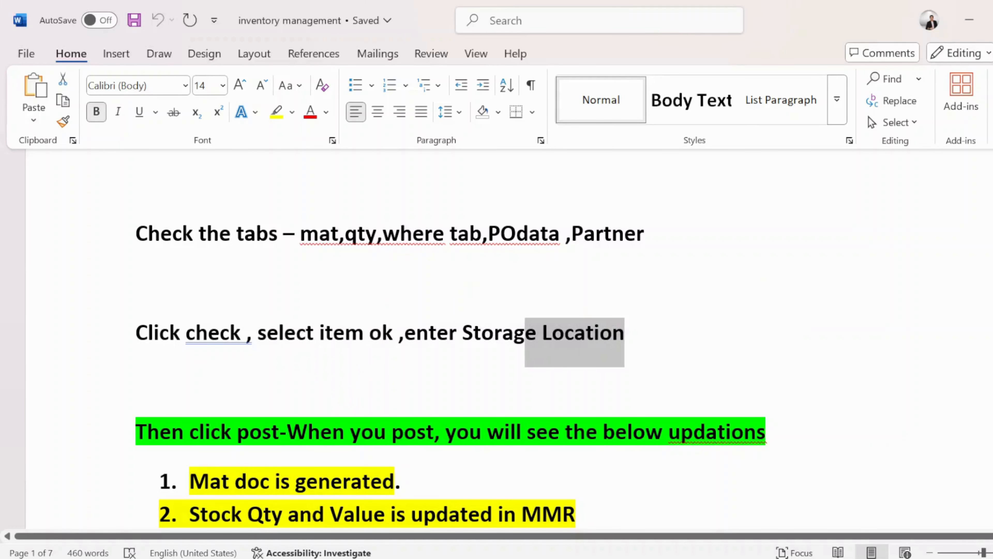
# Review the posting instruction and the first three resulting updates: material document, stock quantity and value, and PO header status
pyautogui.scroll(-5, 497, 332)
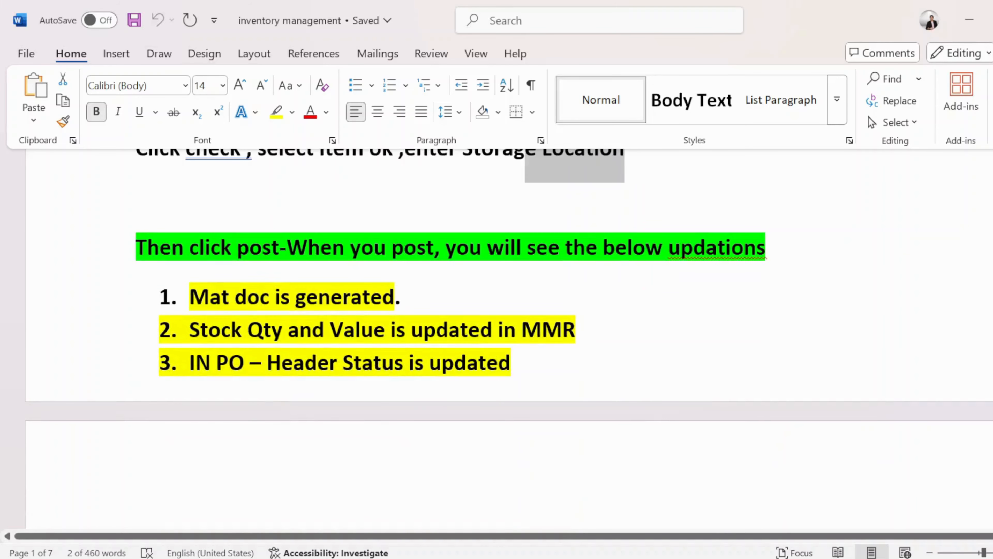
pyautogui.moveTo(288, 248); pyautogui.dragTo(189, 247)
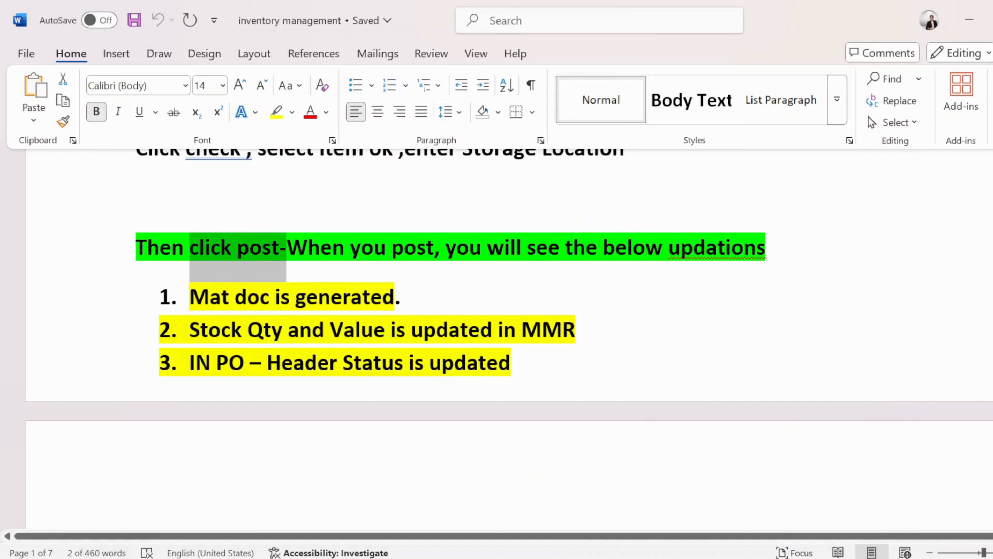
pyautogui.click(250, 248)
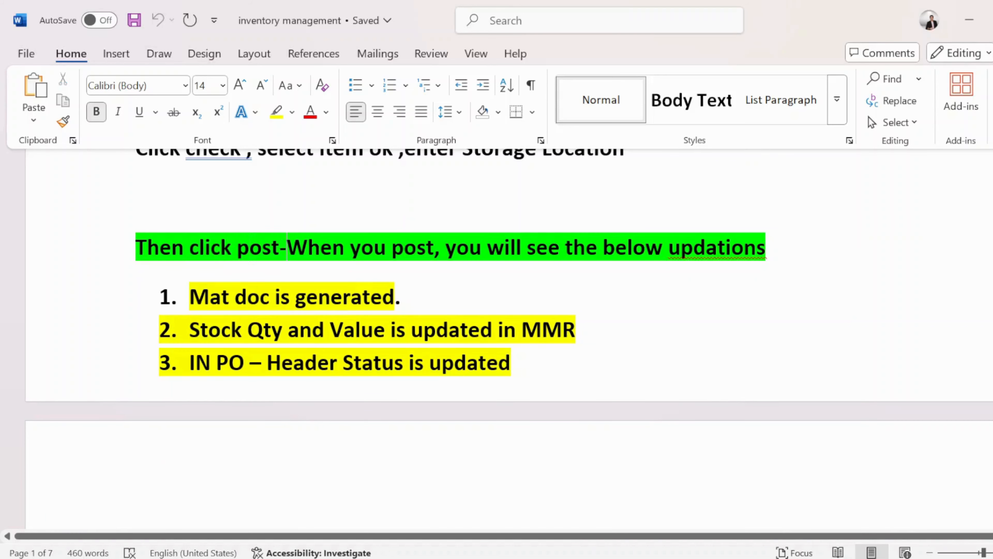
pyautogui.hotkey('shift', 'End')
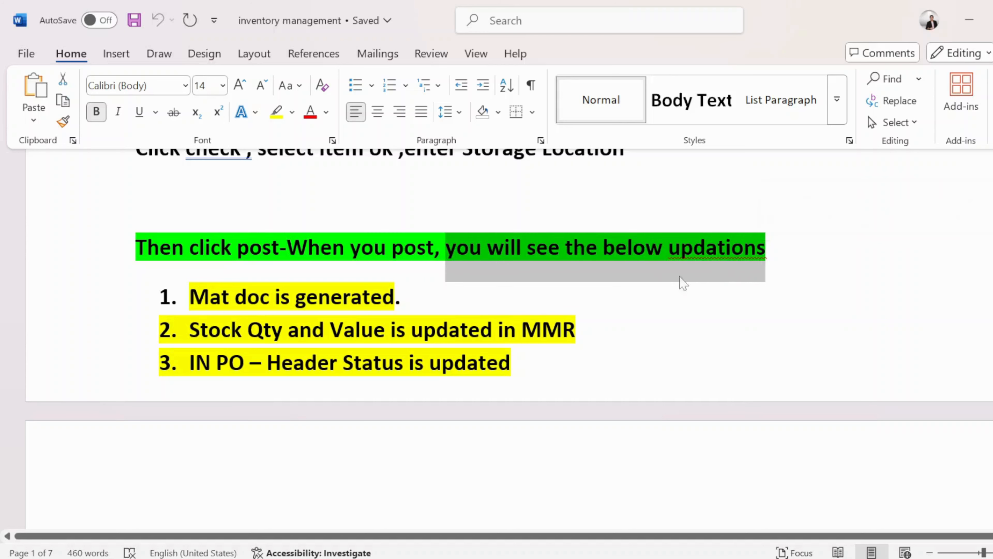
pyautogui.moveTo(402, 298); pyautogui.dragTo(177, 302)
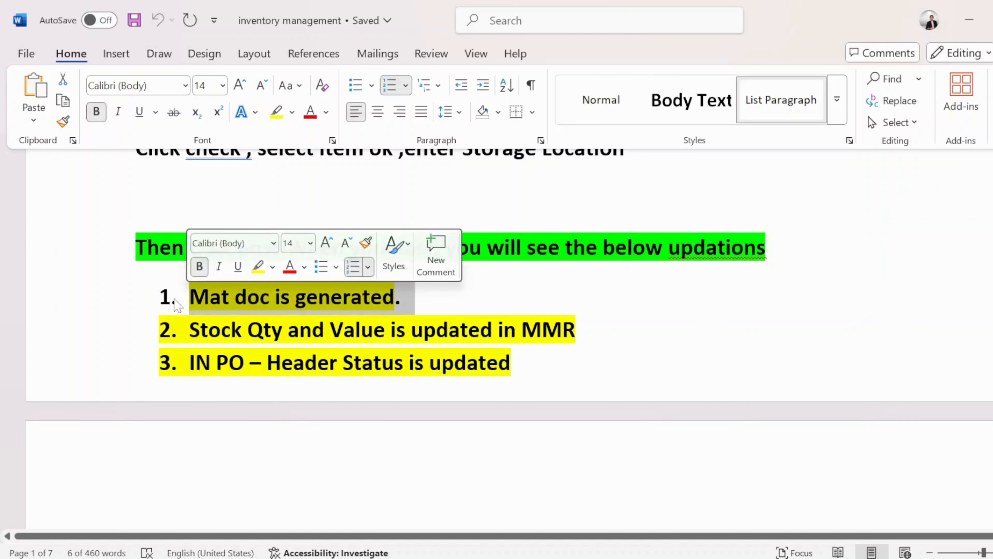
pyautogui.moveTo(576, 330); pyautogui.dragTo(184, 330)
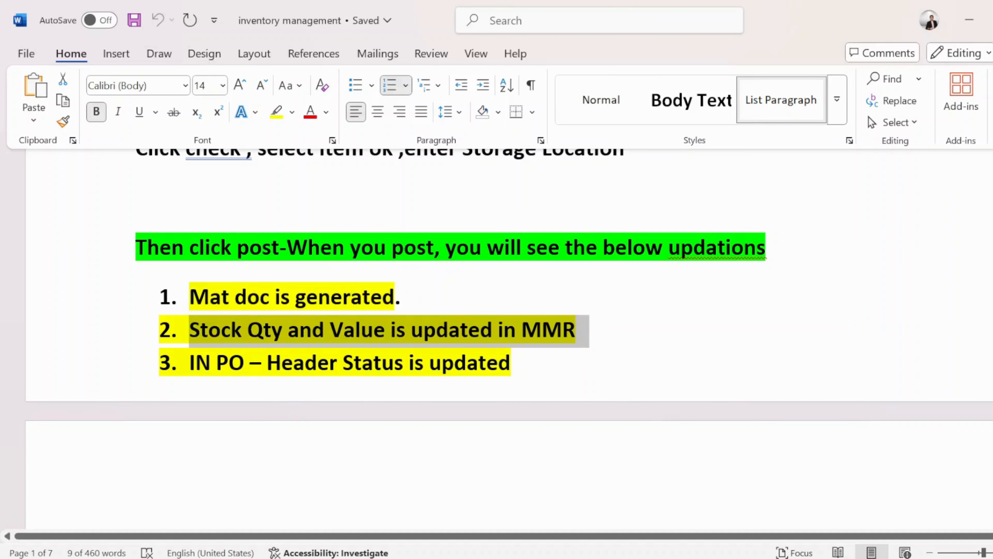
pyautogui.moveTo(522, 363); pyautogui.dragTo(195, 363)
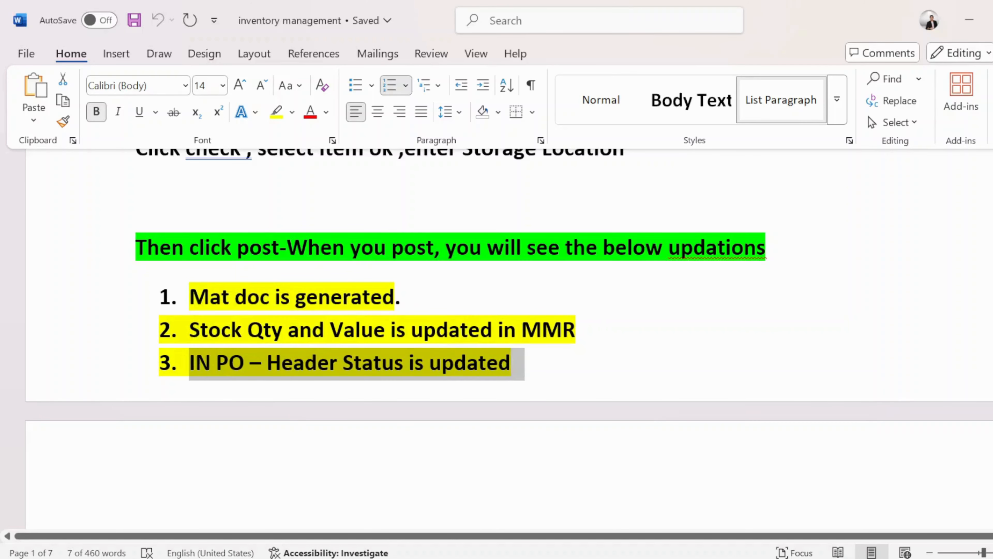
# Look over updates 4 to 6 on the following page, then return to the material document point in the list
pyautogui.scroll(-5, 508, 341)
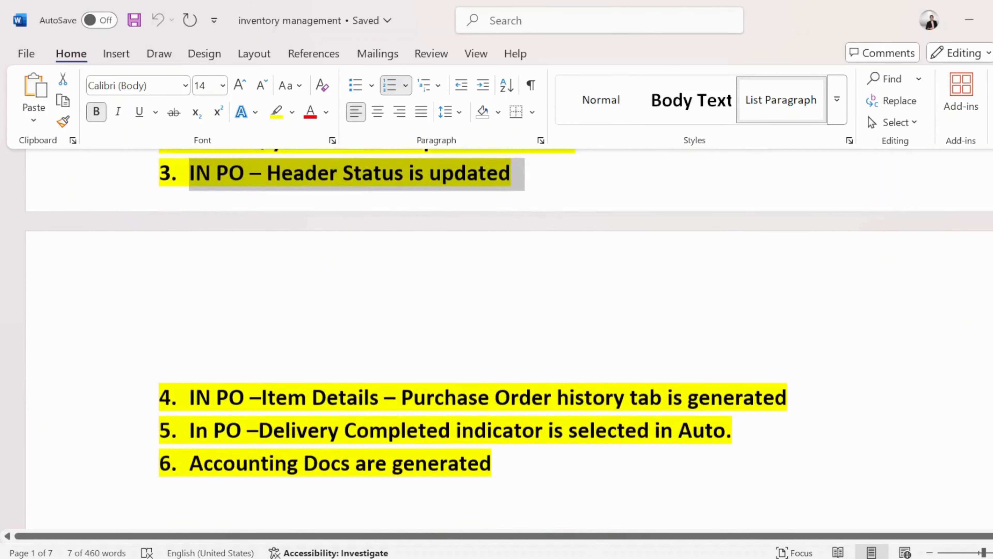
pyautogui.scroll(-1, 509, 338)
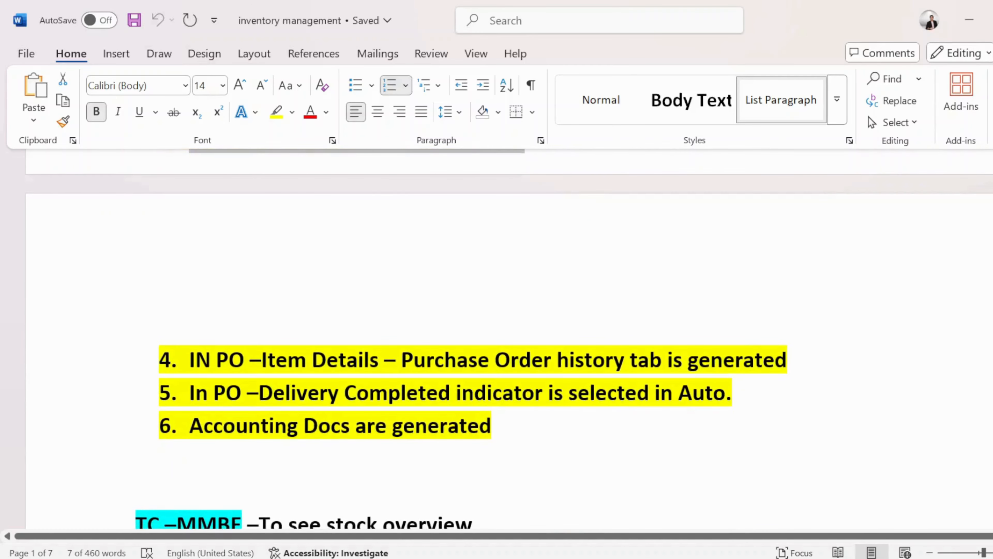
pyautogui.scroll(5, 508, 338)
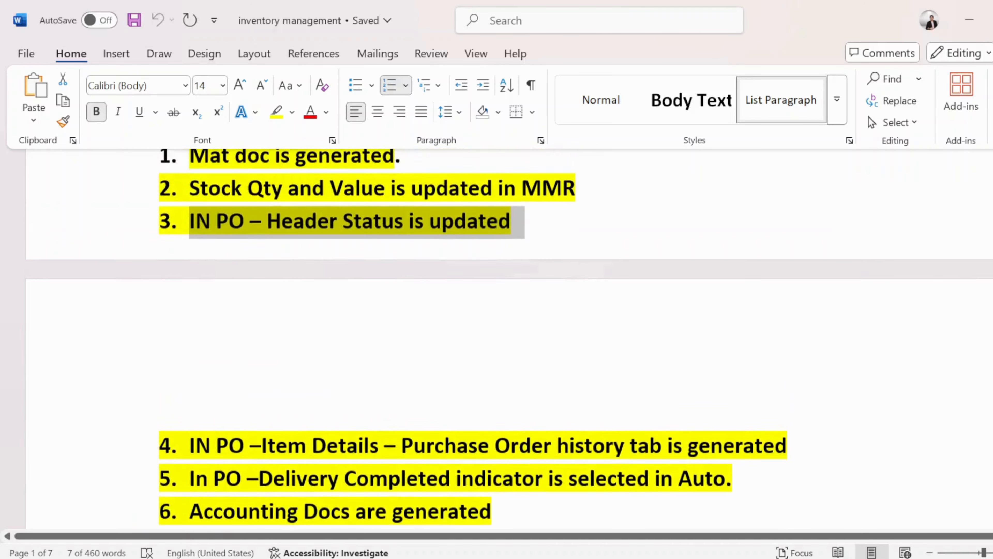
pyautogui.scroll(2, 508, 338)
pyautogui.click(247, 323)
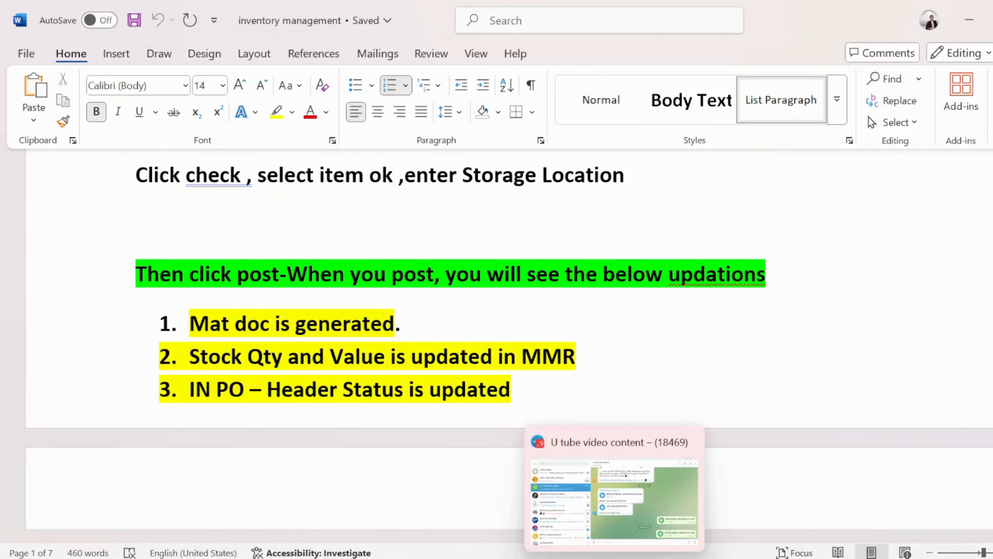
# Check the material document number in the Notepad note, then return to Word and select the stock quantity and value update line
pyautogui.moveTo(543, 556)
pyautogui.click(576, 520)
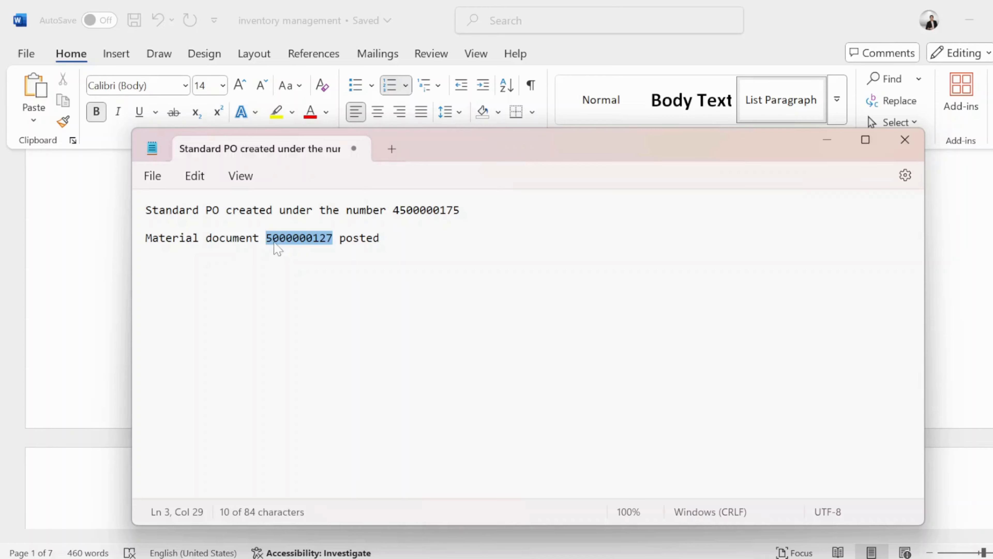
pyautogui.click(274, 243)
pyautogui.moveTo(339, 238); pyautogui.dragTo(259, 239)
pyautogui.click(300, 238)
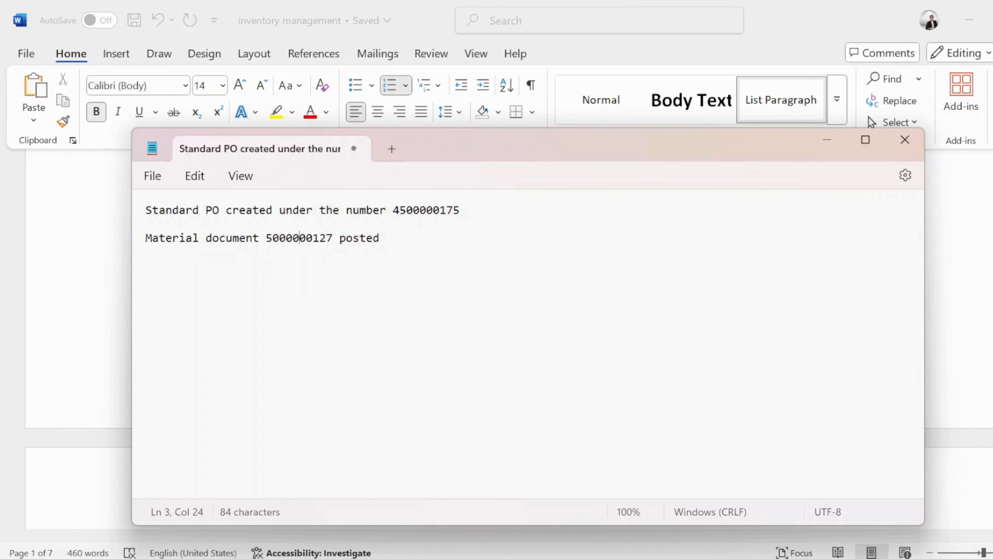
pyautogui.hotkey('alt', 'Tab')
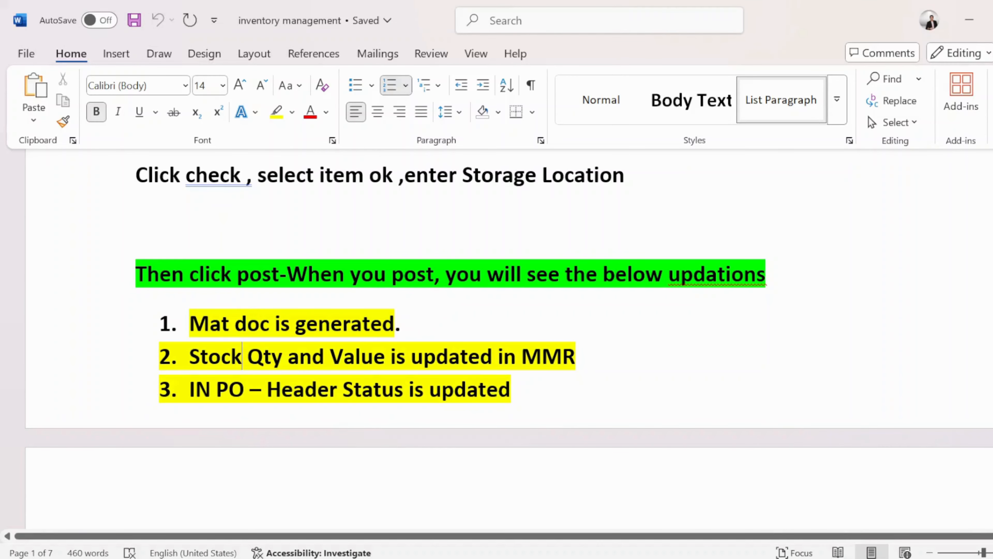
pyautogui.moveTo(190, 356); pyautogui.dragTo(573, 372)
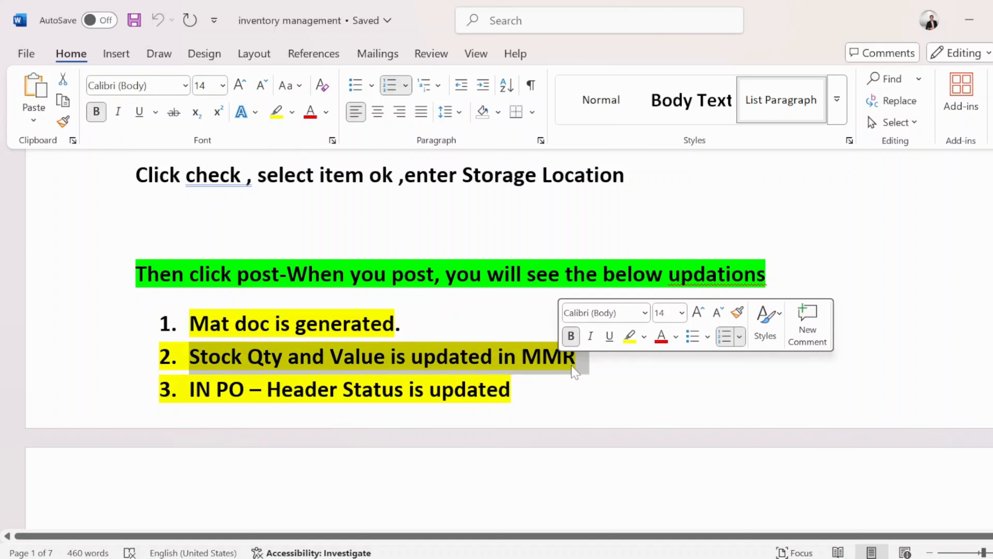
# Switch to the SAP goods receipt window and display the posted material document using the A04 Display action
pyautogui.hotkey('alt', 'Tab')
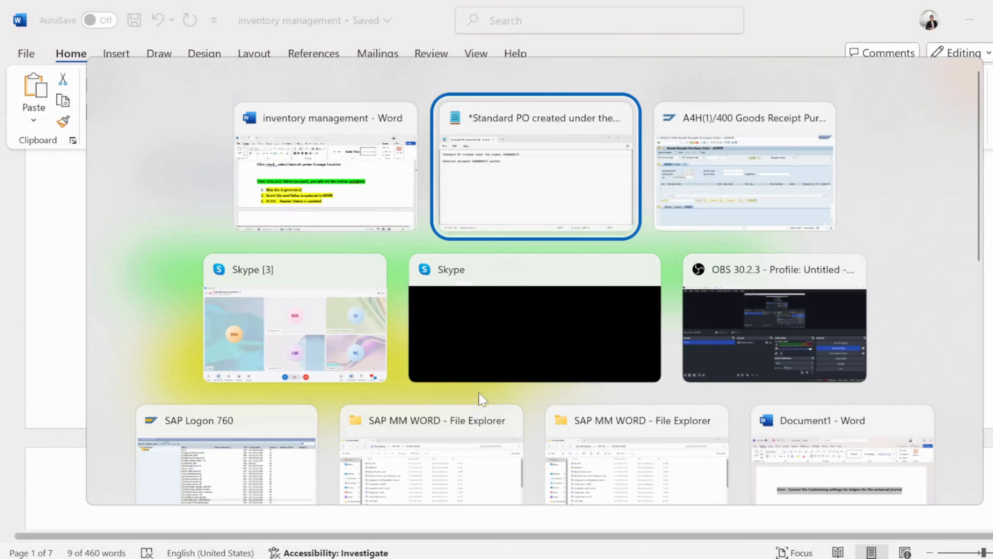
pyautogui.hotkey('alt', 'Tab')
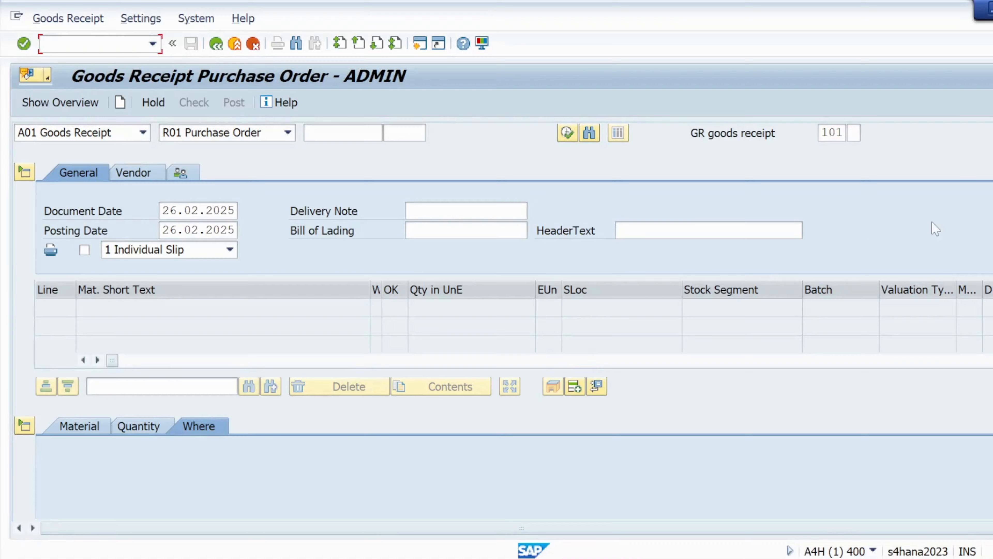
pyautogui.click(143, 133)
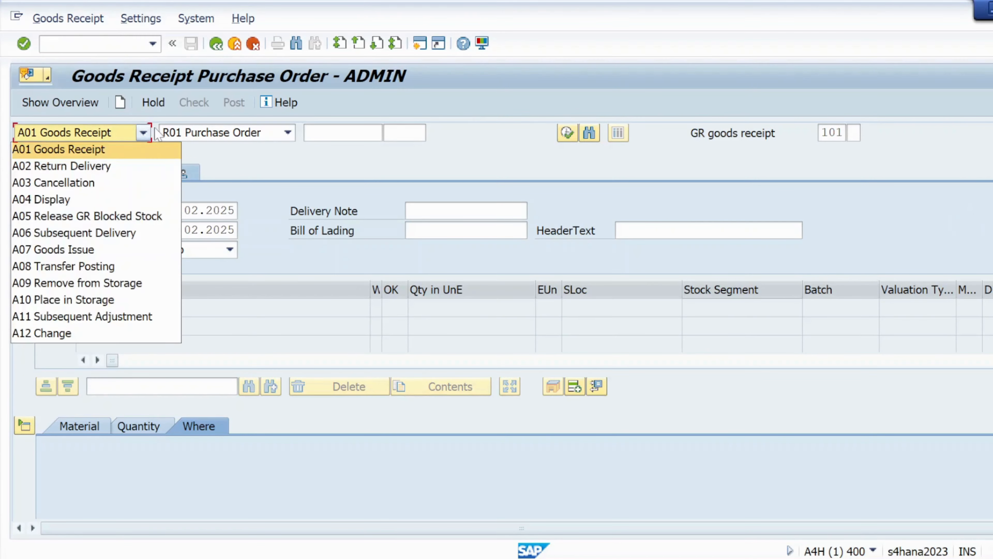
pyautogui.click(53, 203)
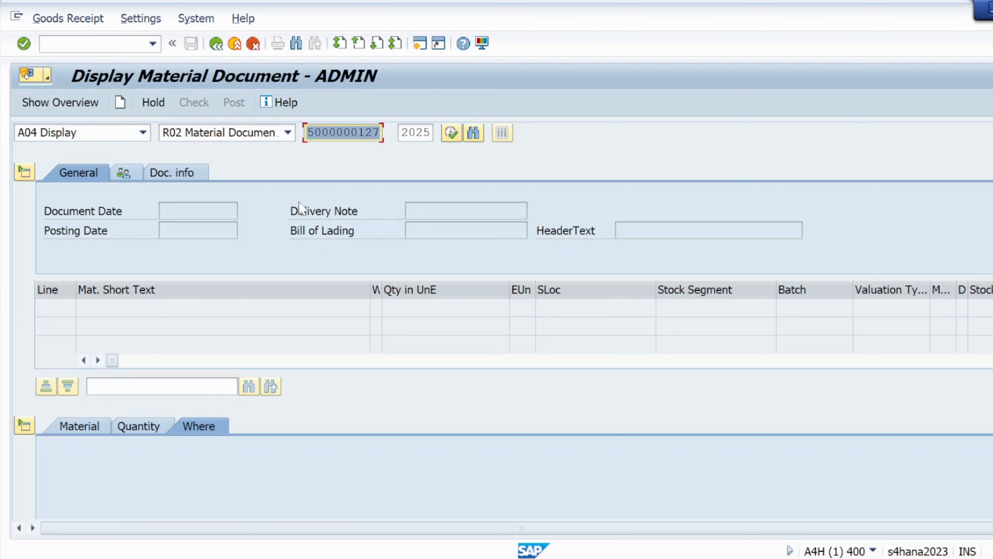
pyautogui.click(23, 43)
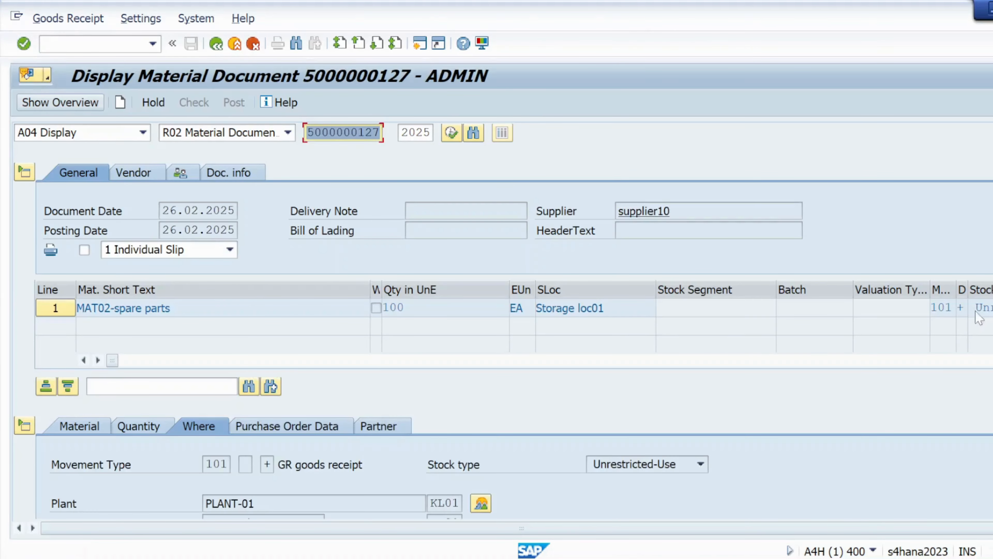
# Examine the MAT02 item's overview, material details and quantity details in the displayed material document
pyautogui.scroll(-8, 503, 321)
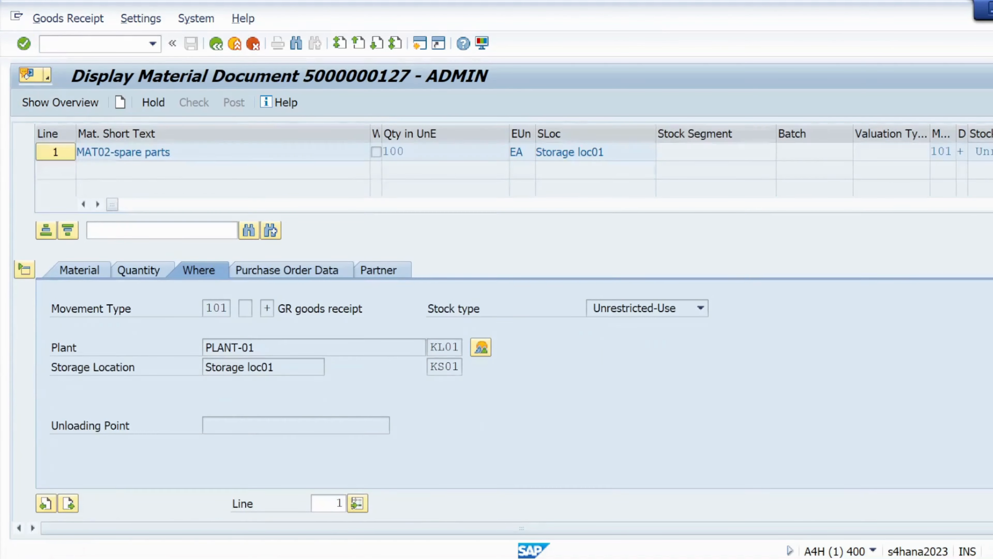
pyautogui.scroll(7, 503, 321)
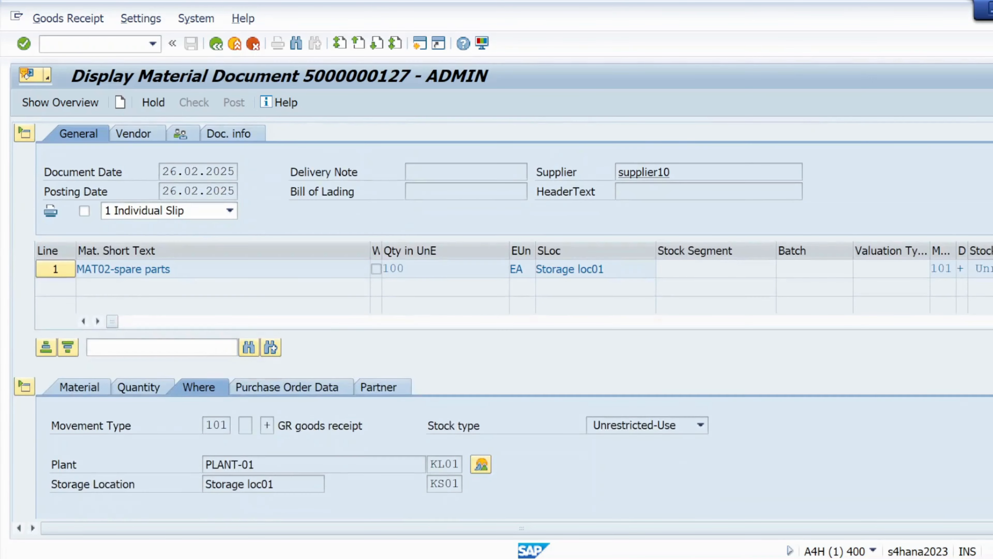
pyautogui.scroll(-5, 502, 321)
pyautogui.click(75, 310)
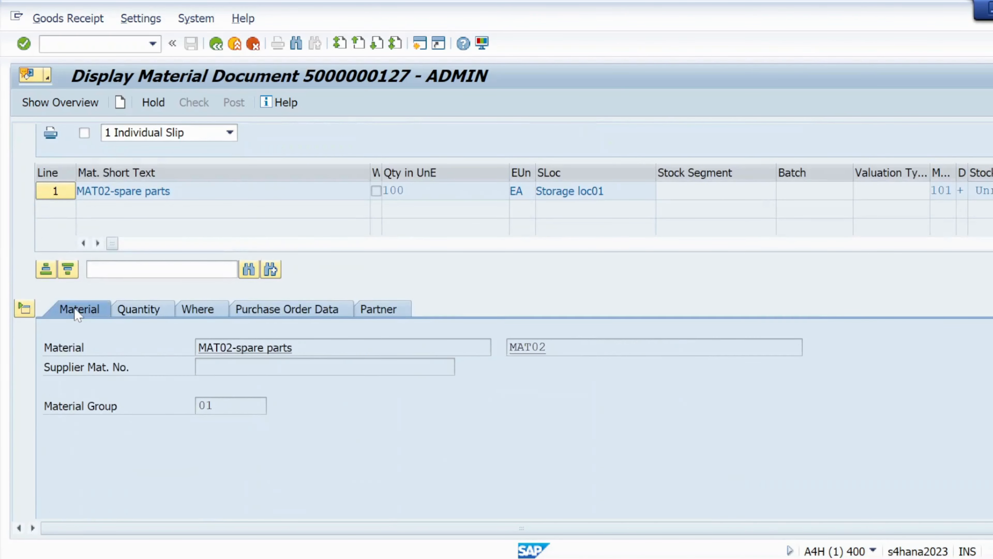
pyautogui.click(139, 312)
pyautogui.moveTo(229, 347); pyautogui.dragTo(205, 366)
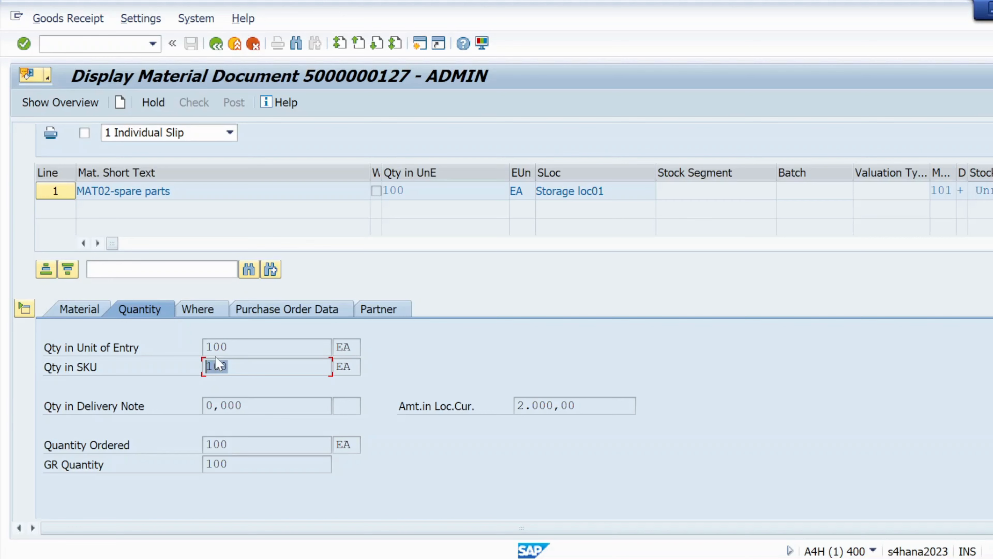
pyautogui.click(227, 347)
# Inspect the item's movement type, plant and storage location, along with its purchase order reference
pyautogui.click(199, 310)
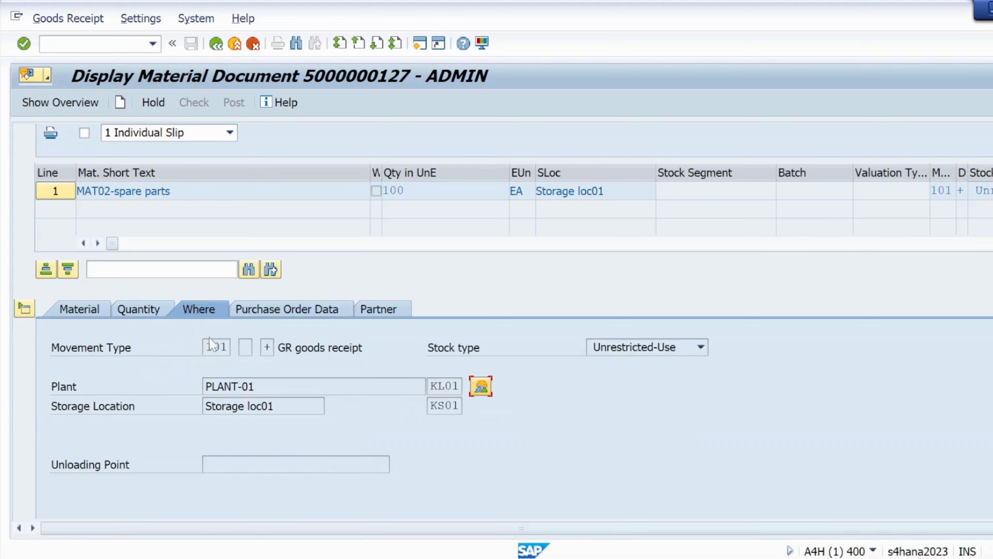
pyautogui.moveTo(230, 348); pyautogui.dragTo(206, 347)
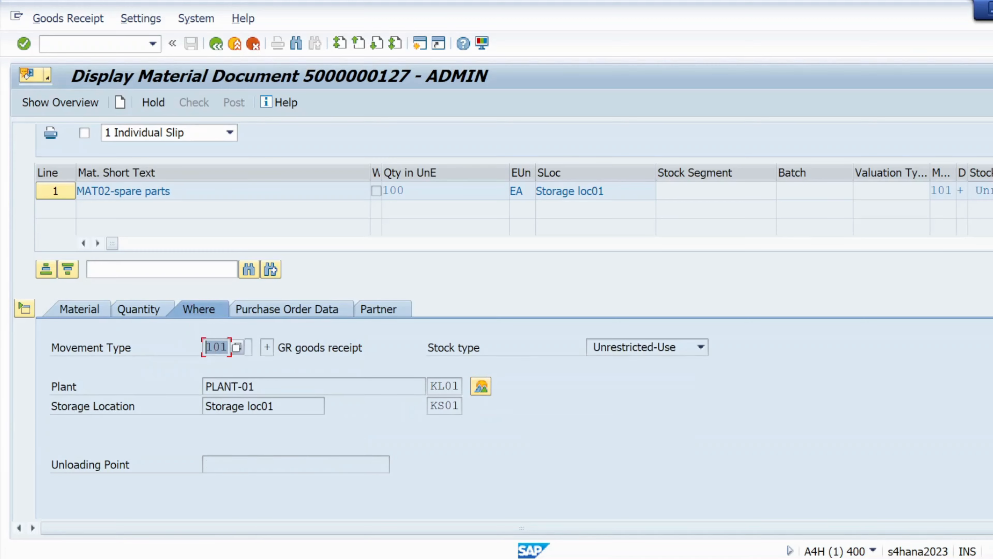
pyautogui.press('Tab')
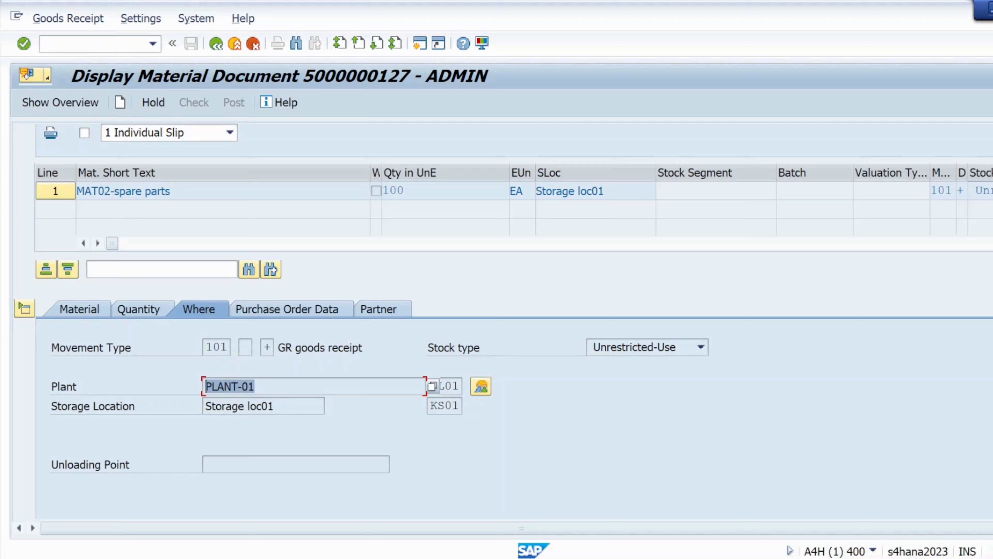
pyautogui.press('Tab')
pyautogui.click(270, 313)
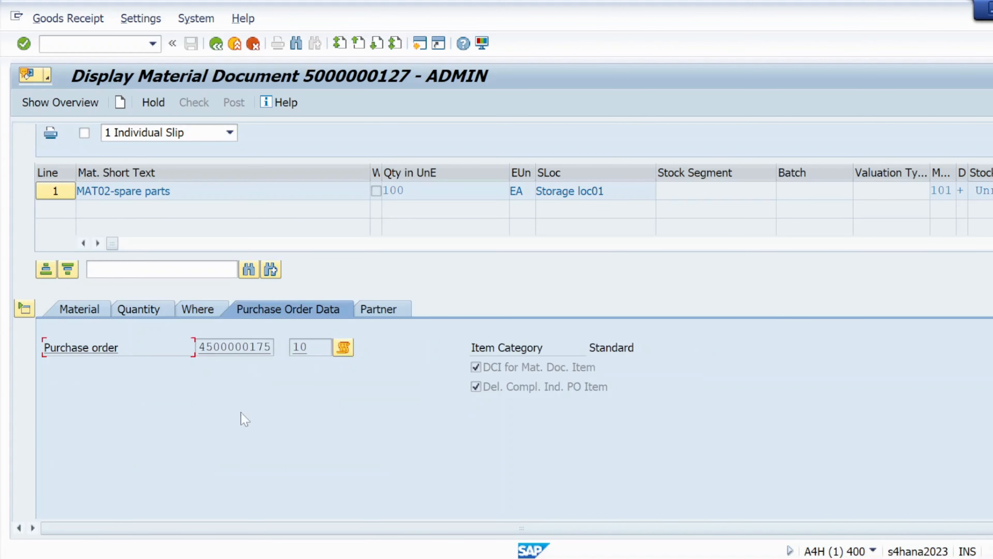
pyautogui.moveTo(272, 348); pyautogui.dragTo(197, 347)
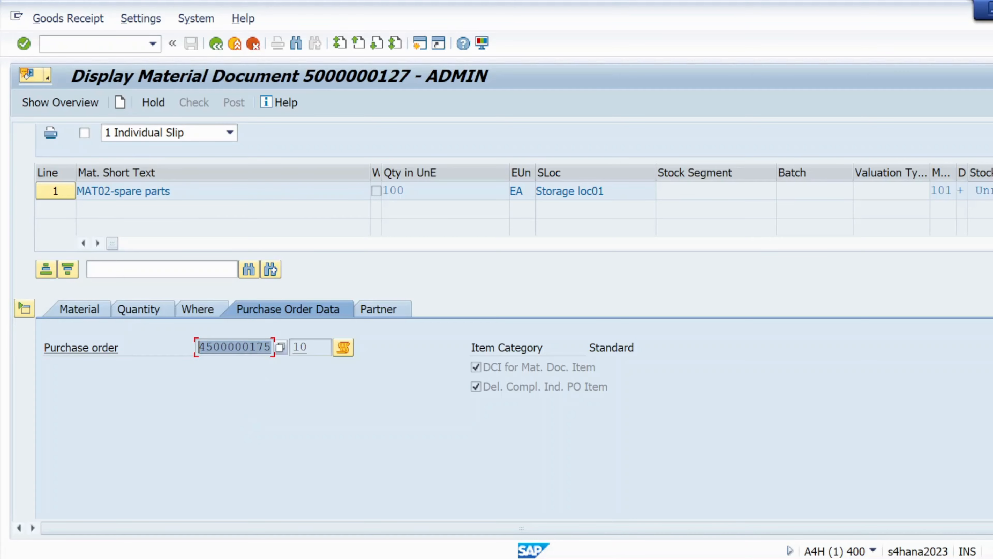
# Show the item's material details, then check the Word note on material document generation against the Notepad record and minimize Notepad
pyautogui.click(97, 311)
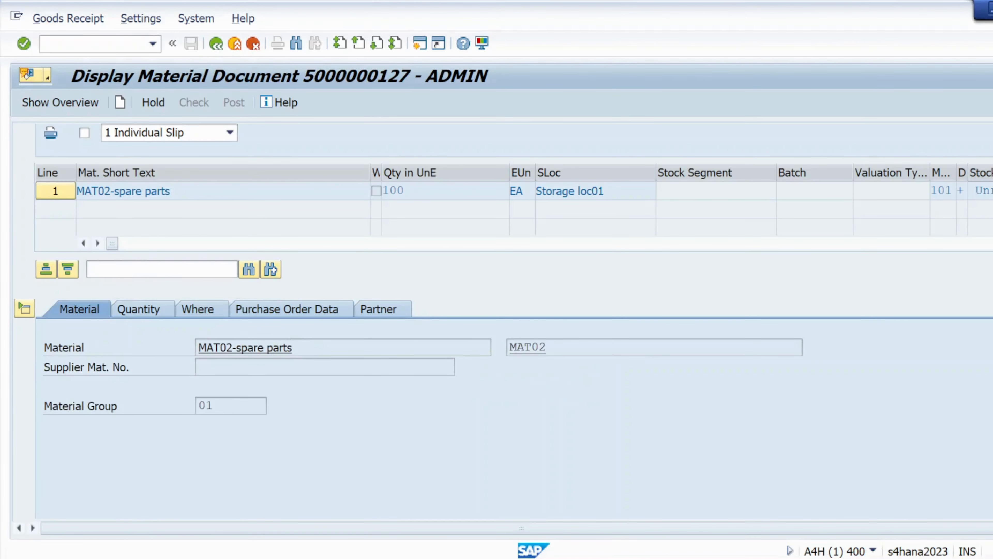
pyautogui.hotkey('alt', 'Tab')
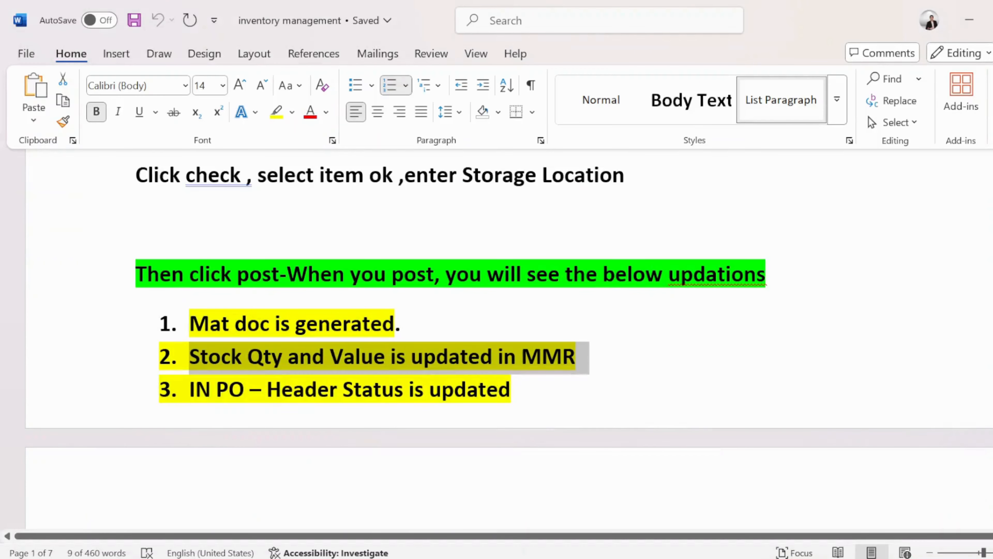
pyautogui.click(307, 323)
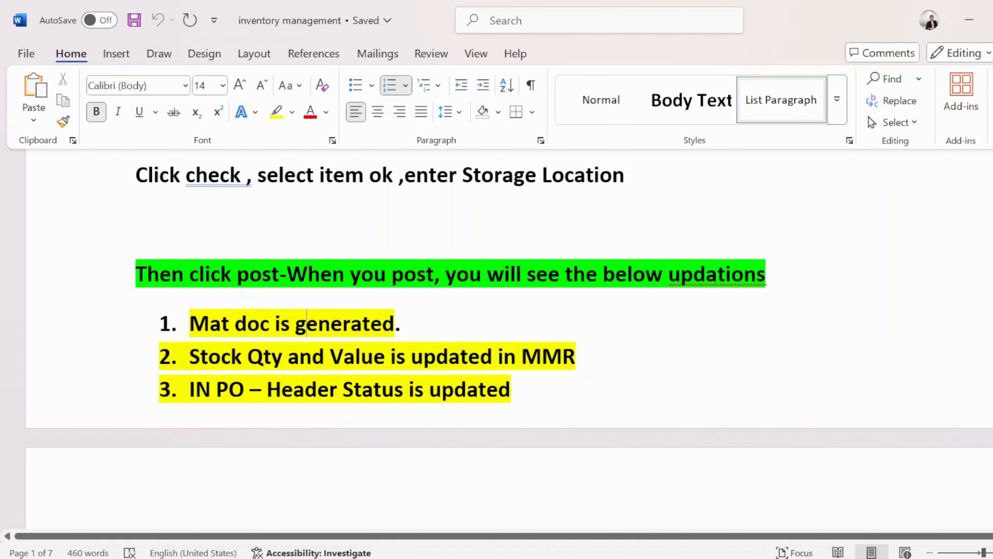
pyautogui.hotkey('alt', 'Tab')
pyautogui.press('Tab')
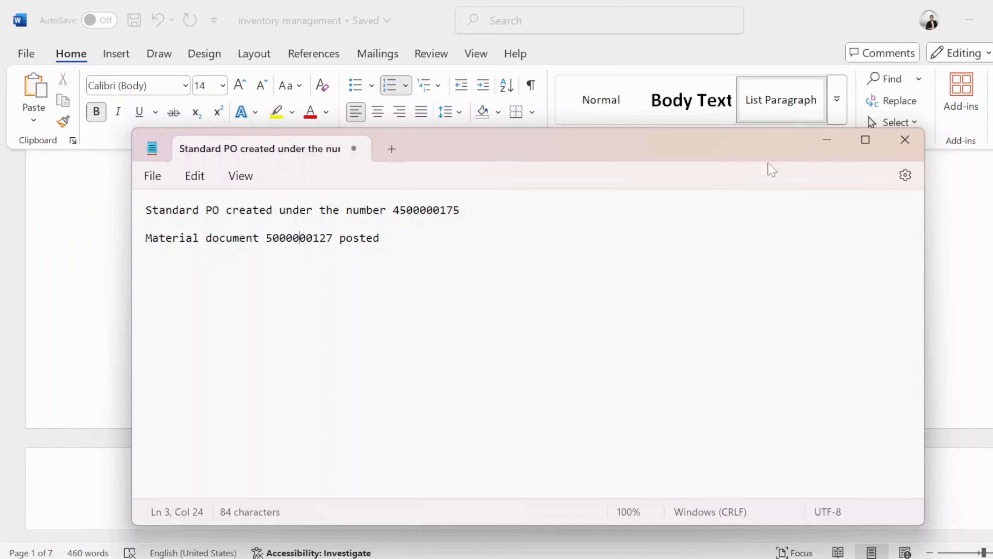
pyautogui.click(827, 139)
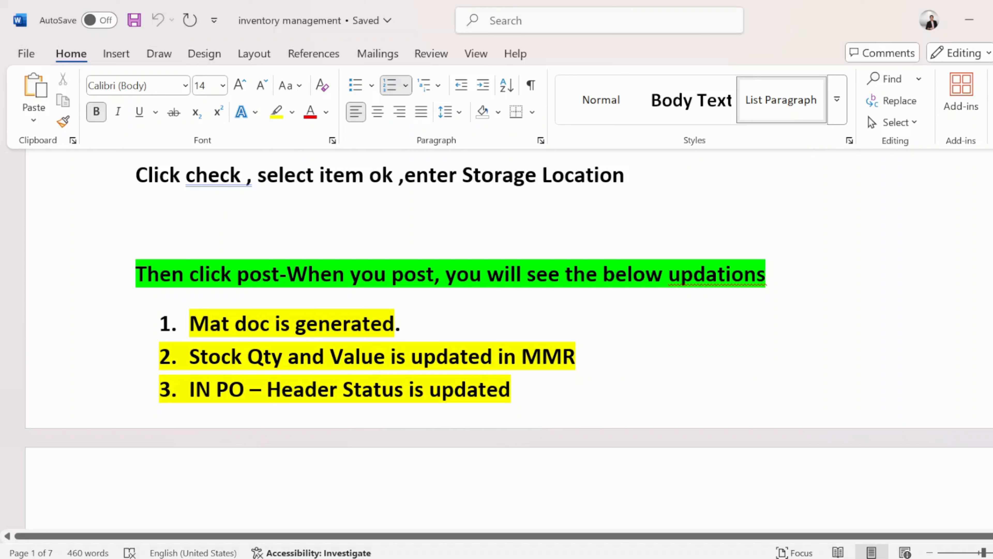
# Switch from the stock quantity and value note to SAP and open the MAT02 material master's Accounting 1 view from the document item
pyautogui.click(300, 356)
pyautogui.hotkey('alt', 'Tab')
pyautogui.hotkey('alt', 'Tab')
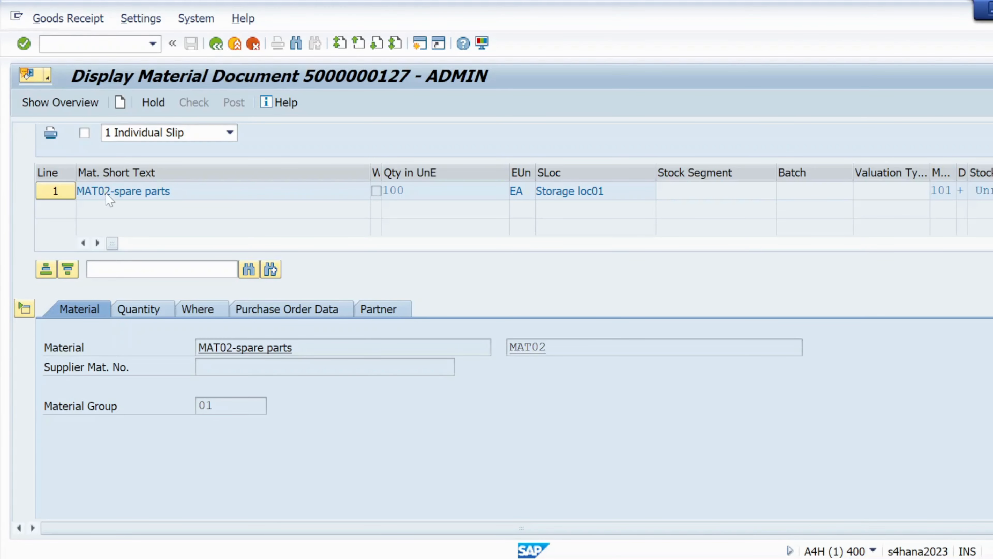
pyautogui.click(118, 192)
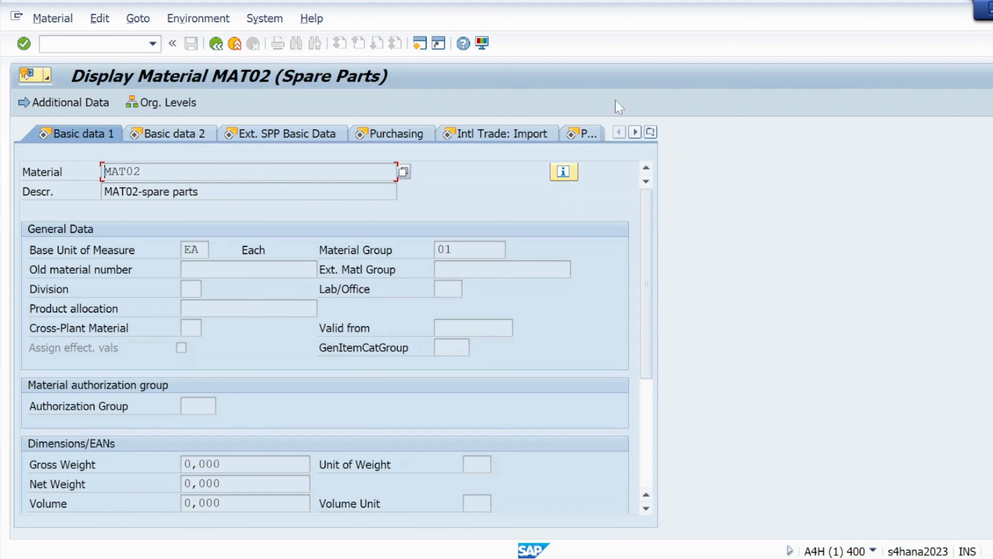
pyautogui.click(651, 132)
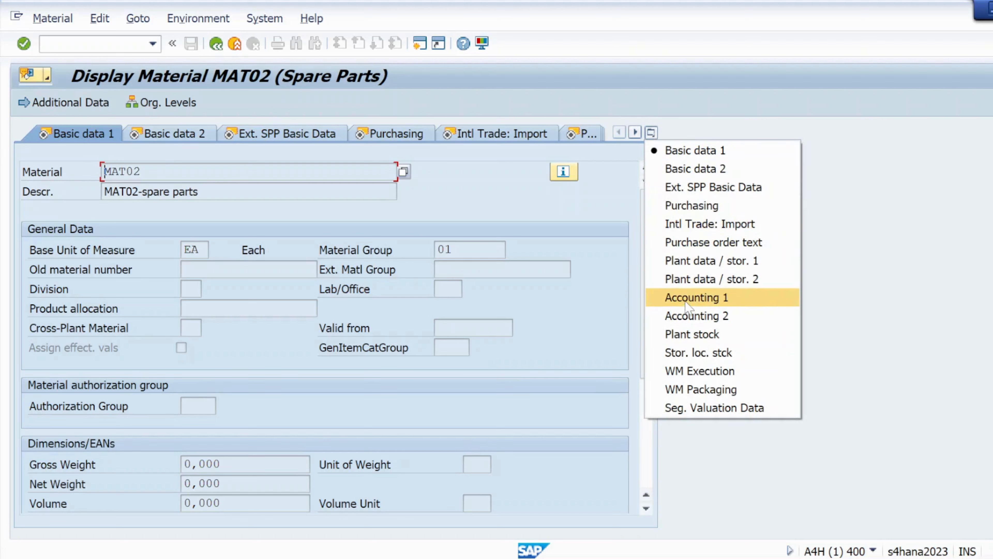
pyautogui.click(700, 301)
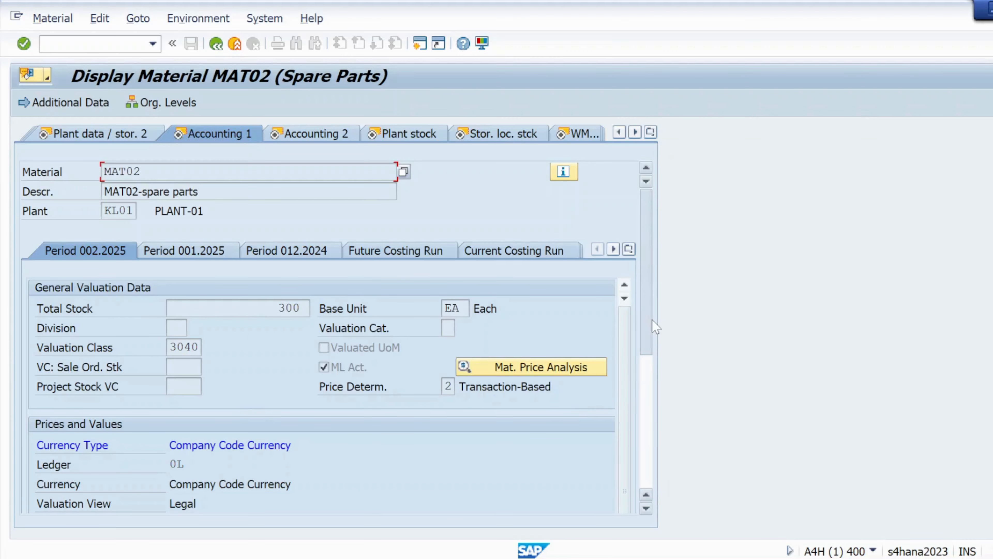
# Inspect MAT02's standard price, inventory value and periodic unit price in the prices and values section
pyautogui.moveTo(656, 329); pyautogui.dragTo(650, 450)
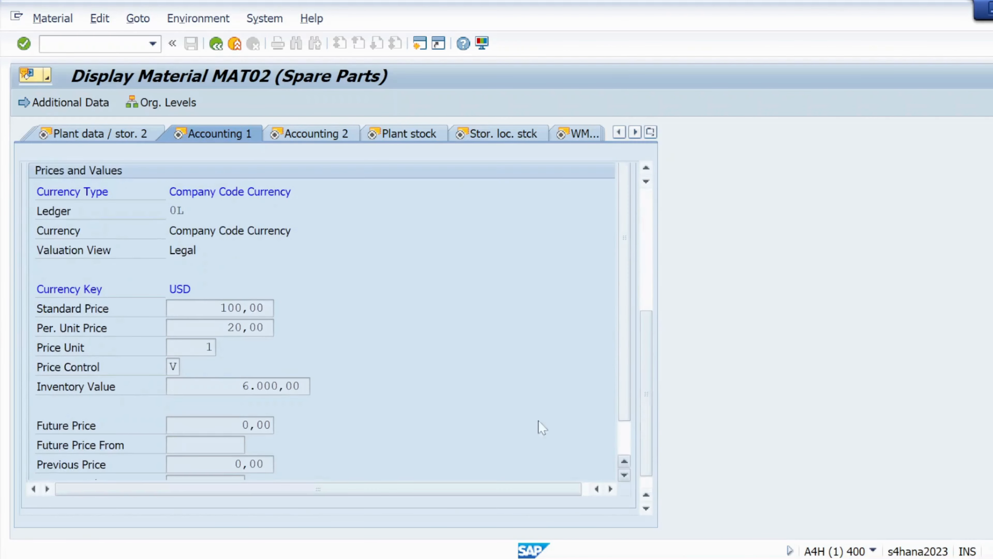
pyautogui.moveTo(221, 308); pyautogui.dragTo(265, 307)
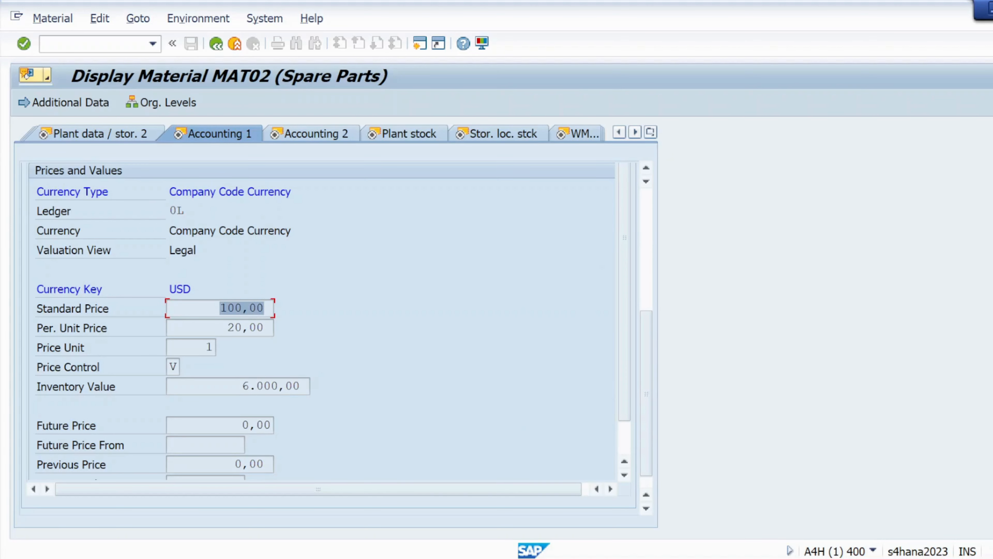
pyautogui.moveTo(242, 386); pyautogui.dragTo(287, 387)
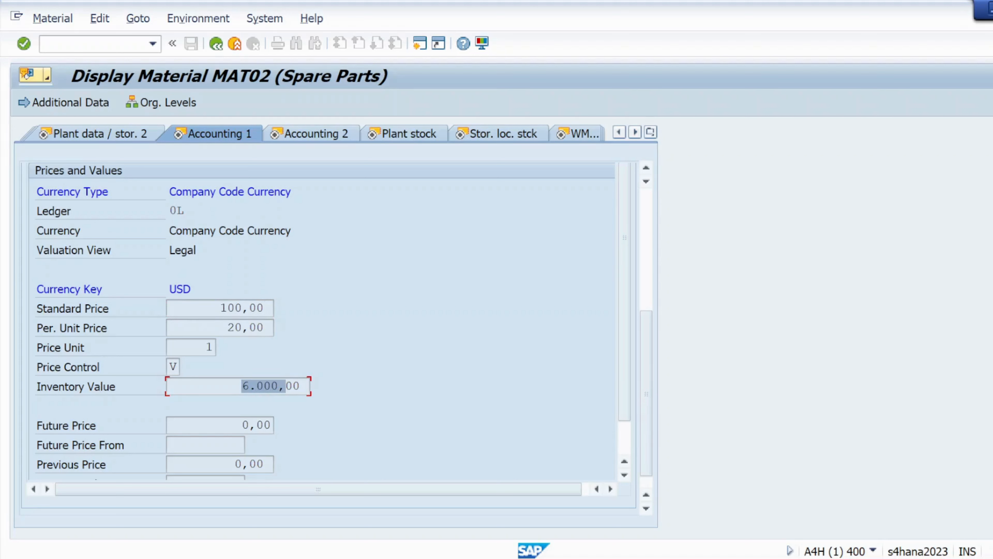
pyautogui.moveTo(227, 328); pyautogui.dragTo(257, 328)
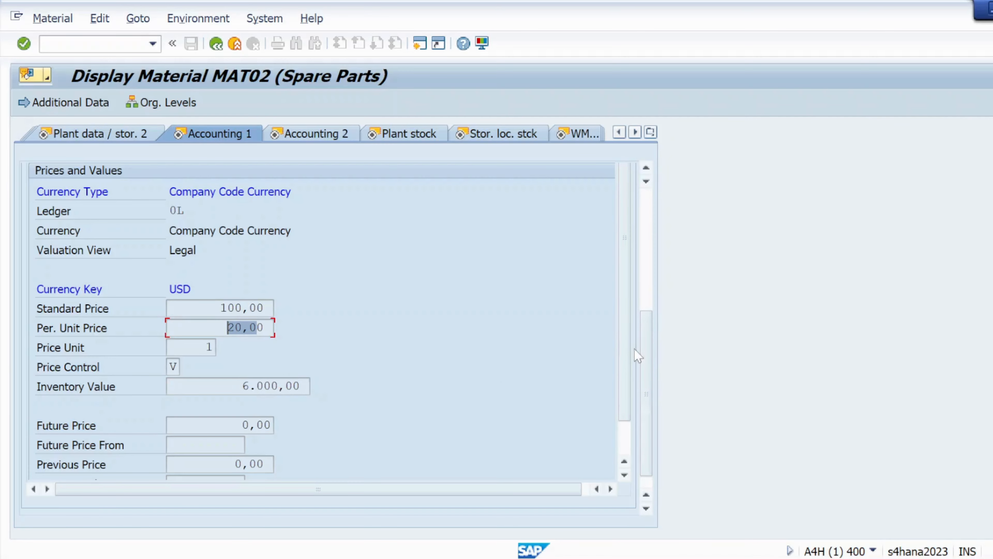
pyautogui.scroll(-1, 628, 383)
pyautogui.moveTo(626, 376); pyautogui.dragTo(626, 416)
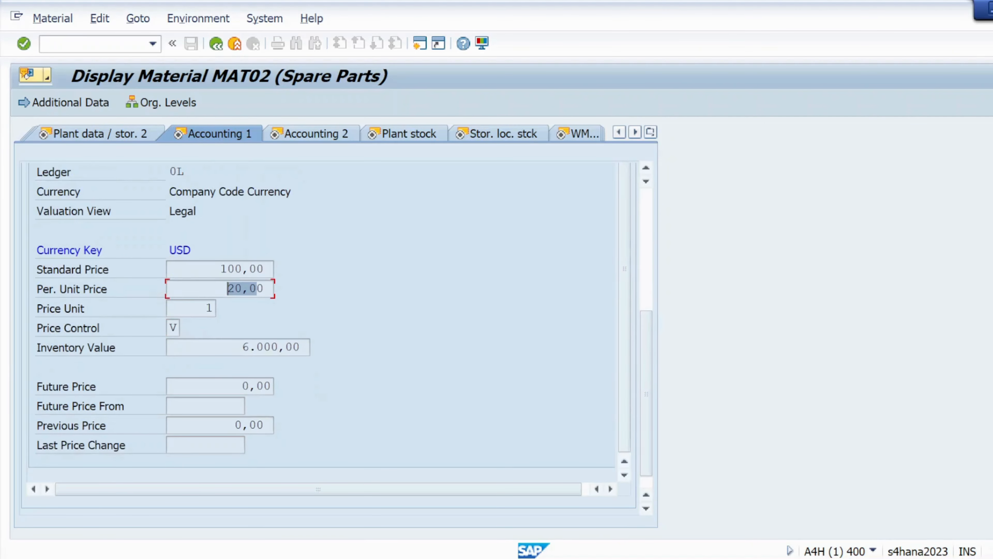
# Compare MAT02's periodic unit price with its standard price and inventory value, then return to the general valuation data
pyautogui.click(250, 289)
pyautogui.hotkey('shift', 'Left')
pyautogui.hotkey('shift', 'Left')
pyautogui.hotkey('shift', 'Left')
pyautogui.hotkey('shift', 'Left')
pyautogui.moveTo(267, 269); pyautogui.dragTo(220, 269)
pyautogui.moveTo(241, 347); pyautogui.dragTo(300, 347)
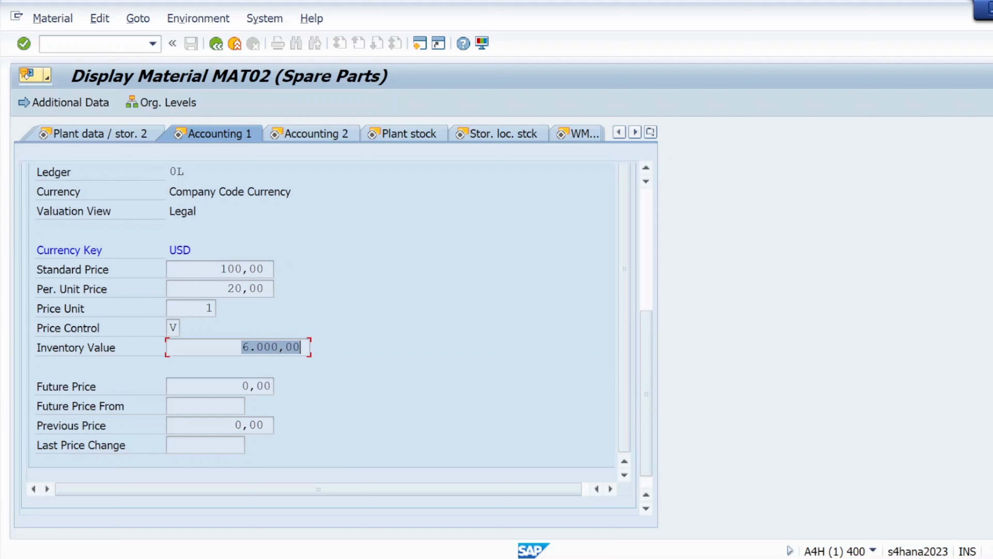
pyautogui.moveTo(219, 268); pyautogui.dragTo(242, 268)
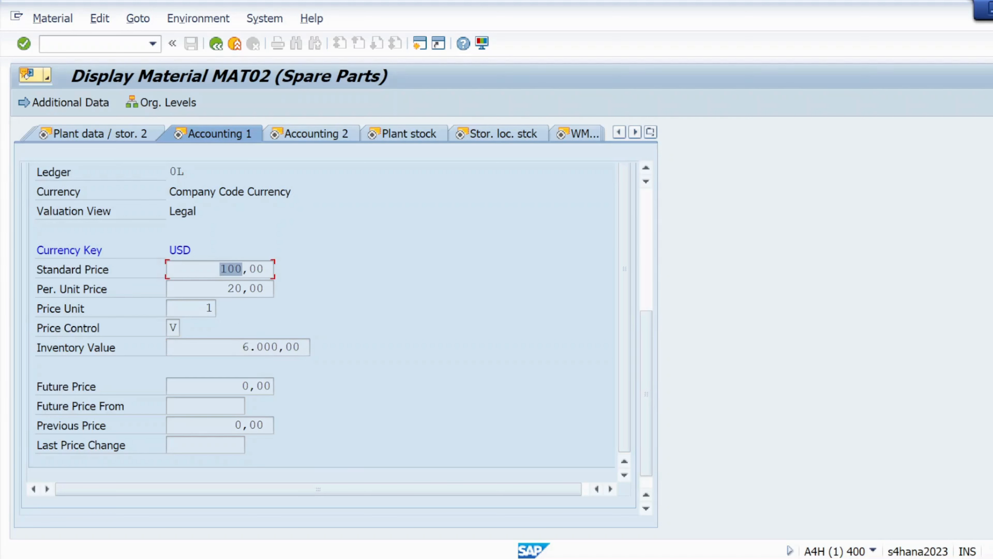
pyautogui.moveTo(243, 289); pyautogui.dragTo(227, 289)
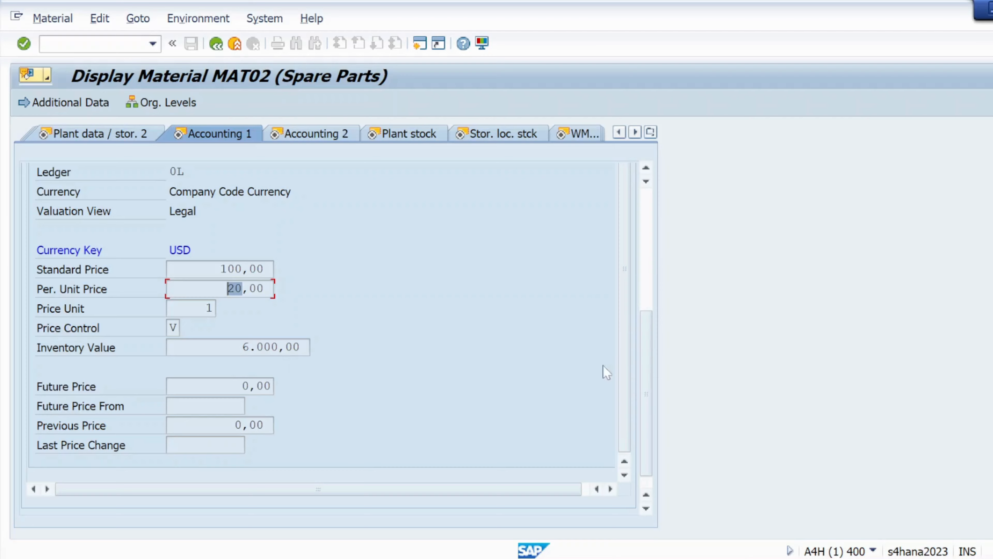
pyautogui.moveTo(646, 368); pyautogui.dragTo(652, 229)
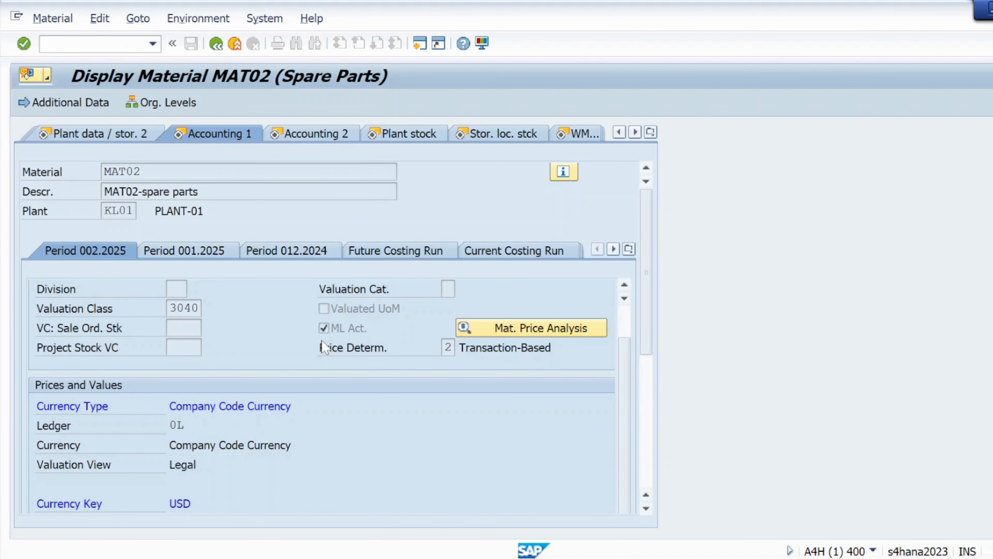
# Check the list of expected updates in the Word notes, then return from the SAP material master to the material document
pyautogui.hotkey('alt', 'Tab')
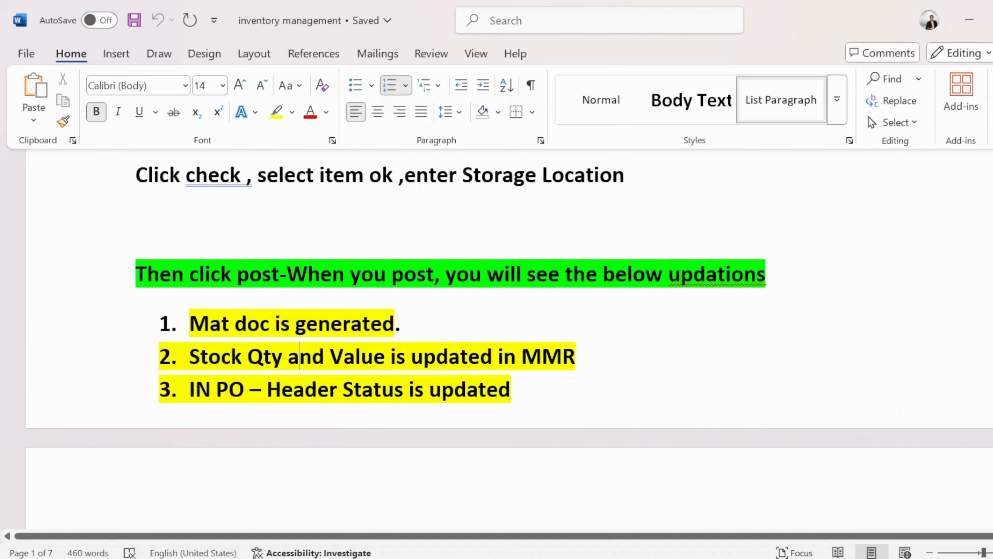
pyautogui.moveTo(657, 557)
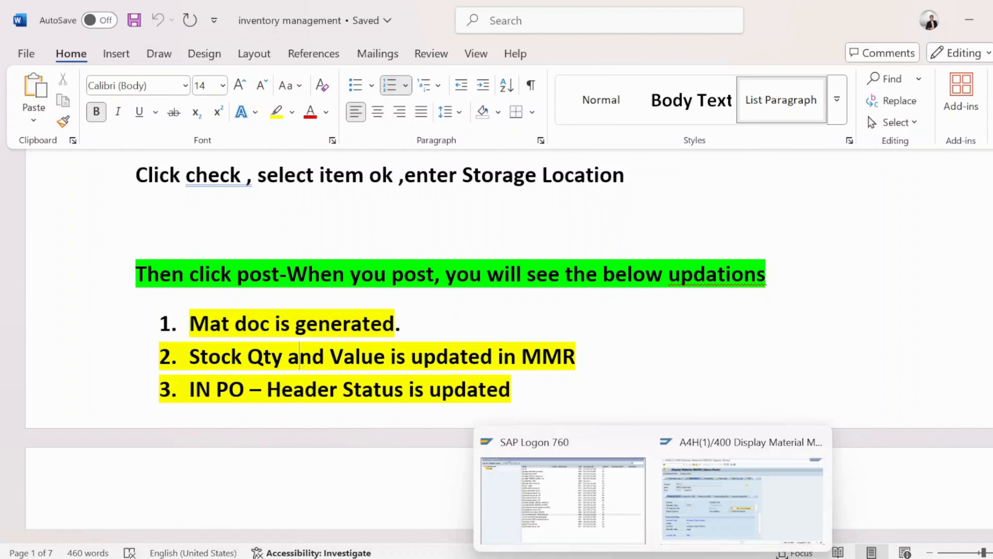
pyautogui.click(724, 499)
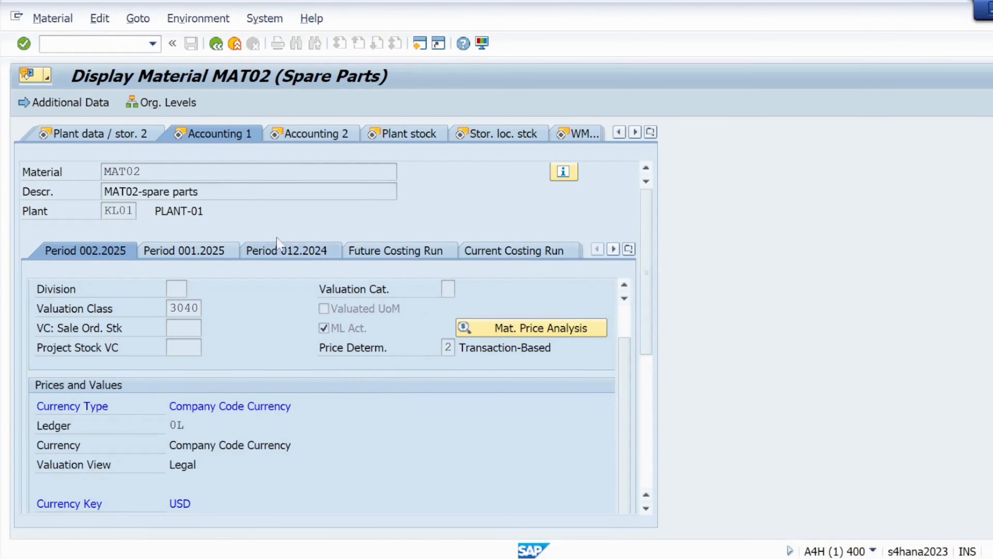
pyautogui.click(217, 44)
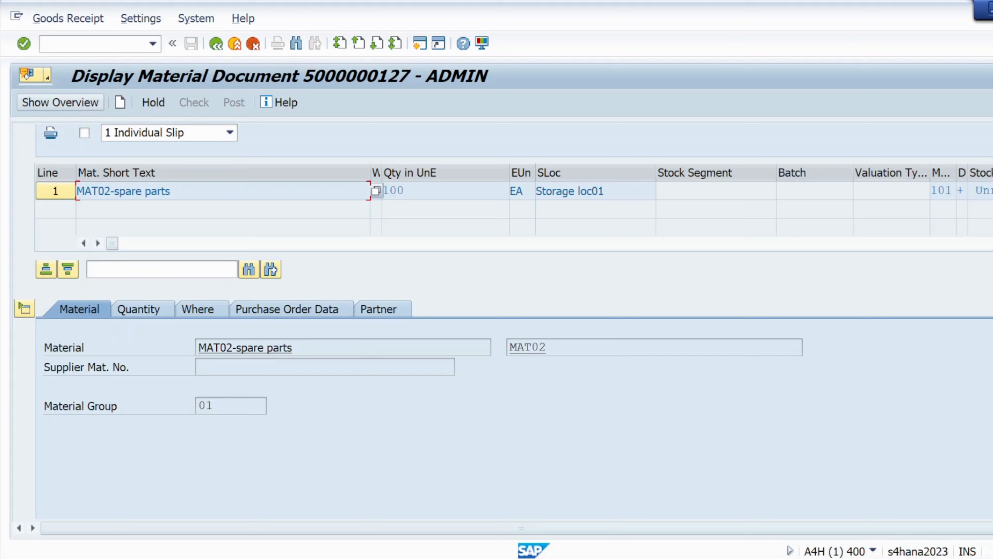
# Open the linked purchase order from the item's purchase order data and display its header status
pyautogui.click(273, 312)
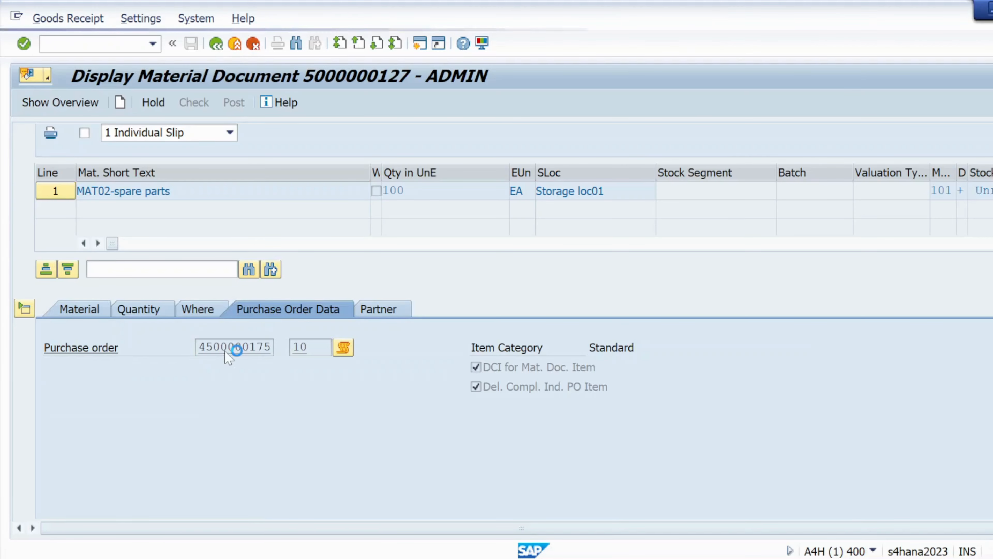
pyautogui.doubleClick(234, 347)
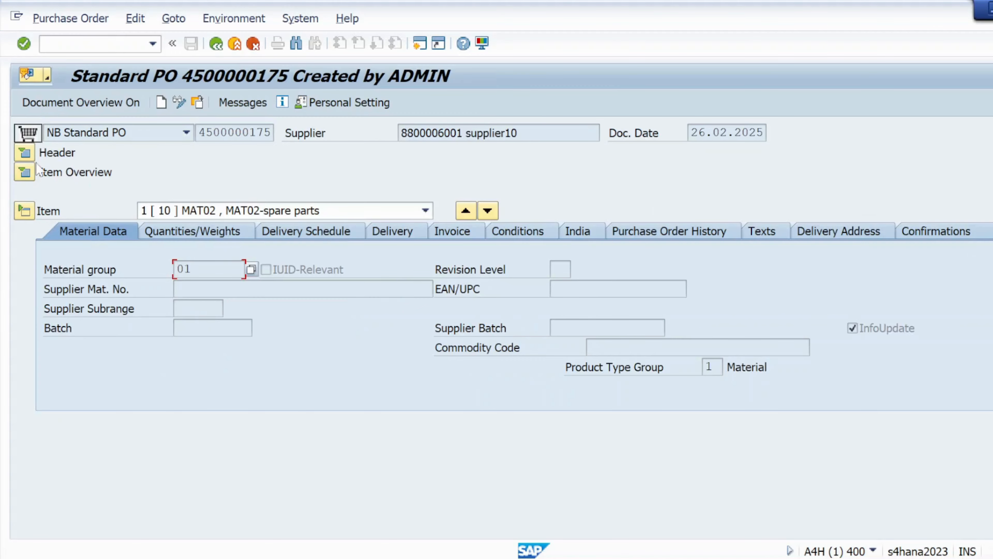
pyautogui.click(25, 153)
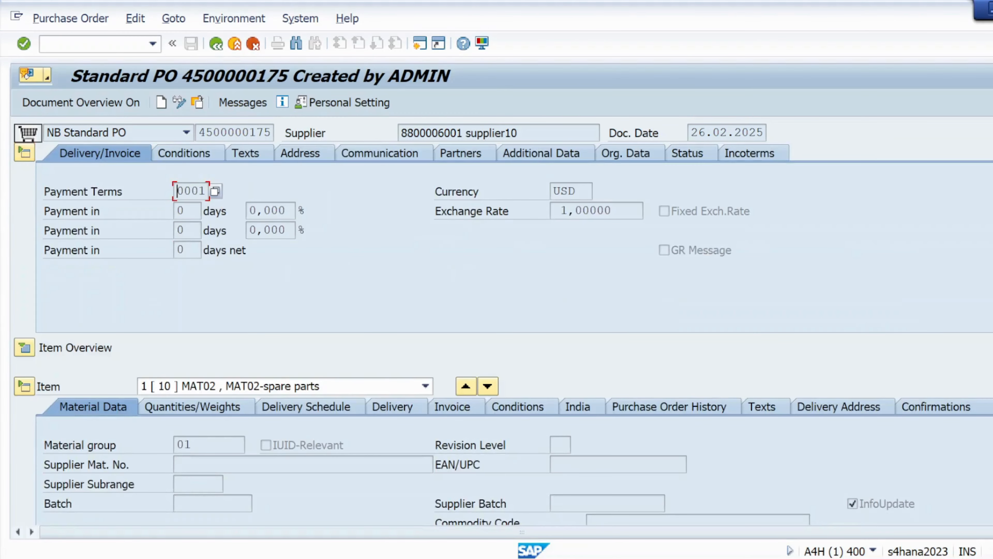
pyautogui.click(688, 156)
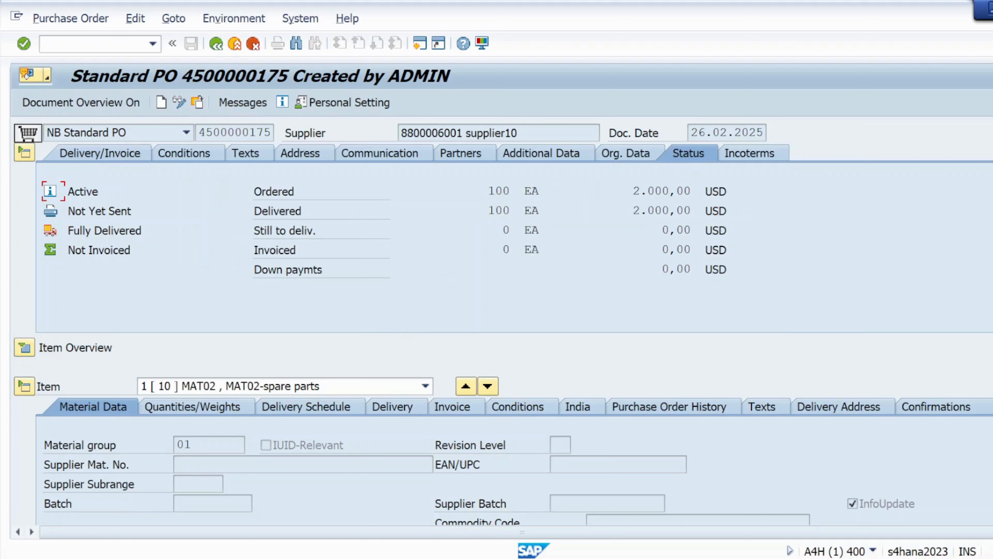
# Compare the ordered and delivered quantities and the ordered value in the purchase order's header status
pyautogui.click(501, 211)
pyautogui.moveTo(489, 191); pyautogui.dragTo(518, 210)
pyautogui.moveTo(488, 191); pyautogui.dragTo(510, 192)
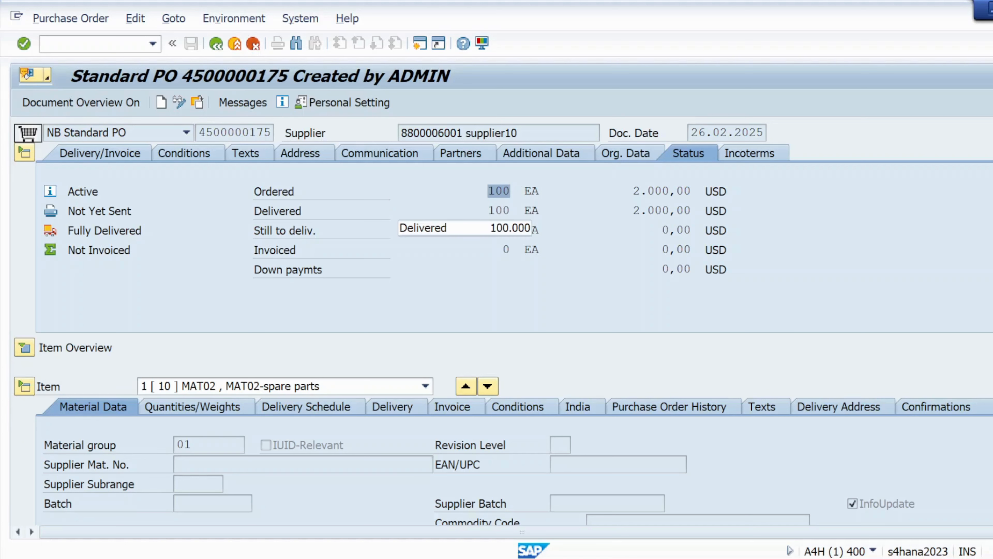
pyautogui.moveTo(488, 211); pyautogui.dragTo(518, 211)
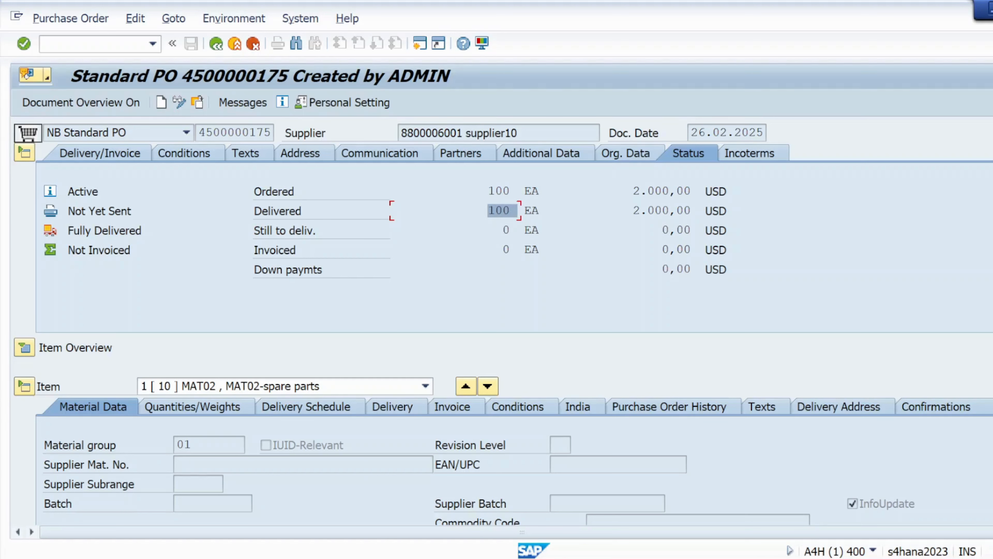
pyautogui.moveTo(511, 191); pyautogui.dragTo(487, 191)
pyautogui.moveTo(633, 191); pyautogui.dragTo(670, 191)
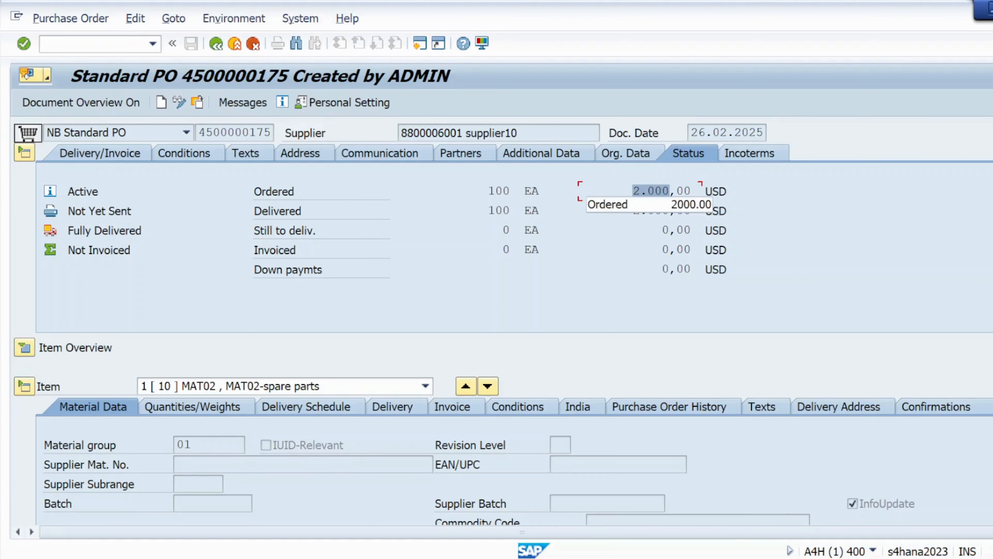
pyautogui.moveTo(487, 191); pyautogui.dragTo(518, 191)
pyautogui.moveTo(633, 191); pyautogui.dragTo(676, 191)
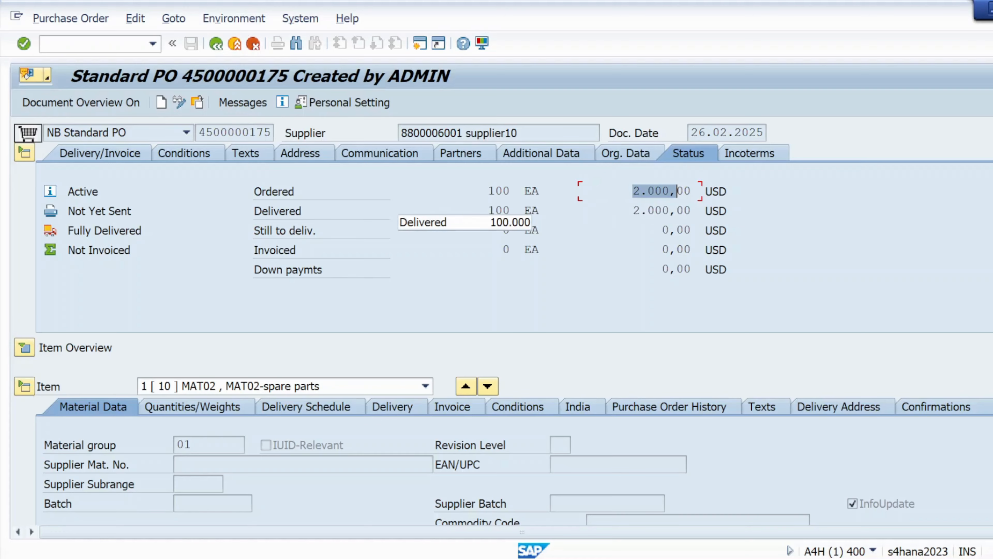
# Return to the material document, review updates 4 to 6 in the Word notes, and switch back to SAP
pyautogui.click(216, 43)
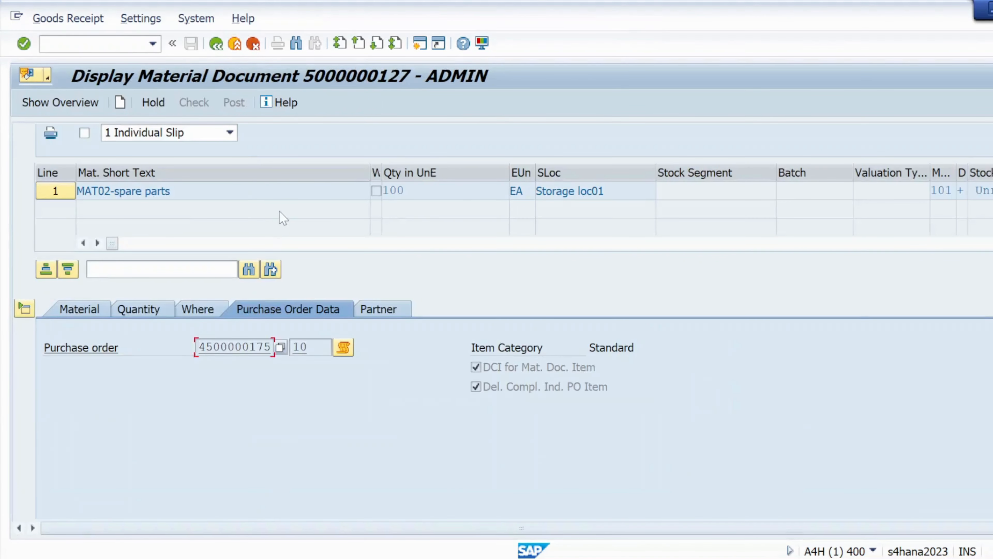
pyautogui.hotkey('alt', 'Tab')
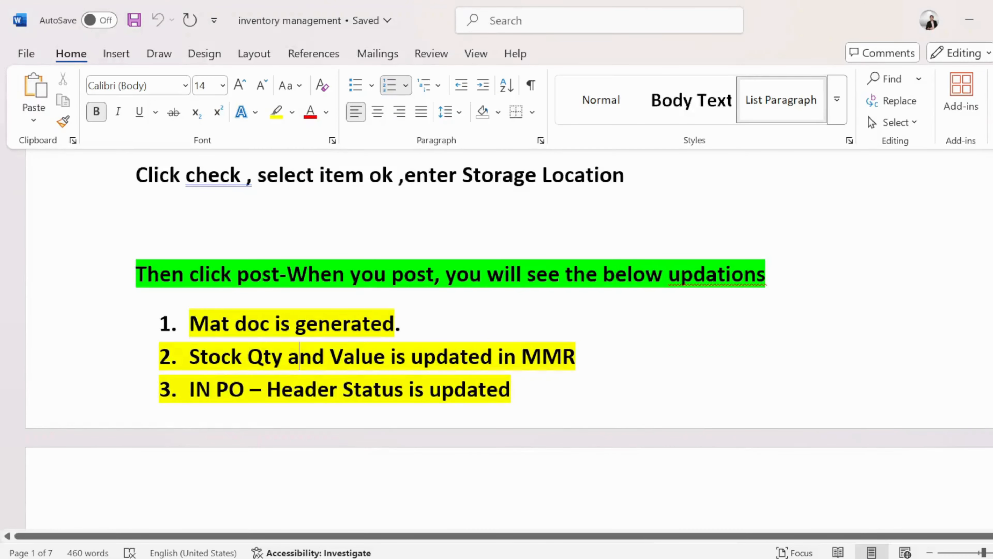
pyautogui.scroll(-6, 497, 340)
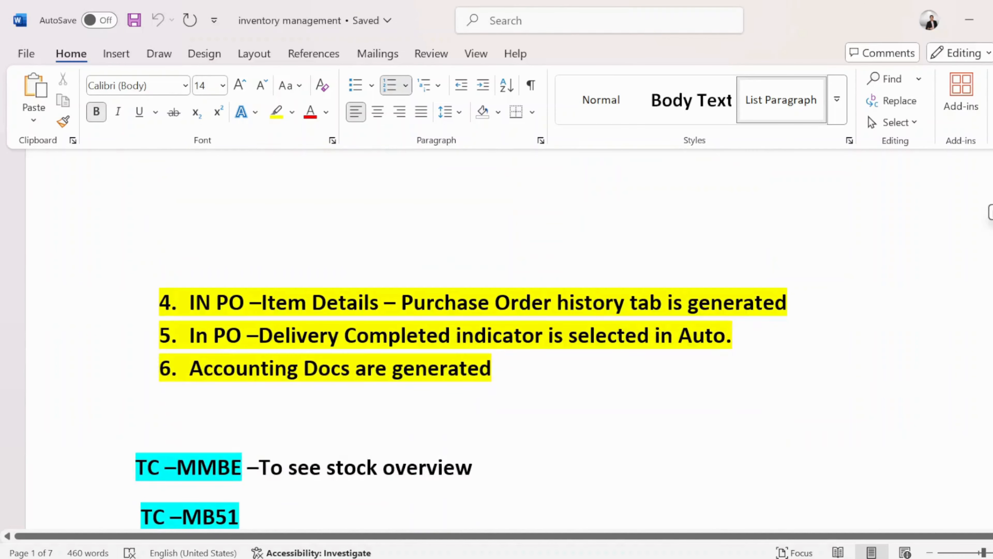
pyautogui.moveTo(636, 553)
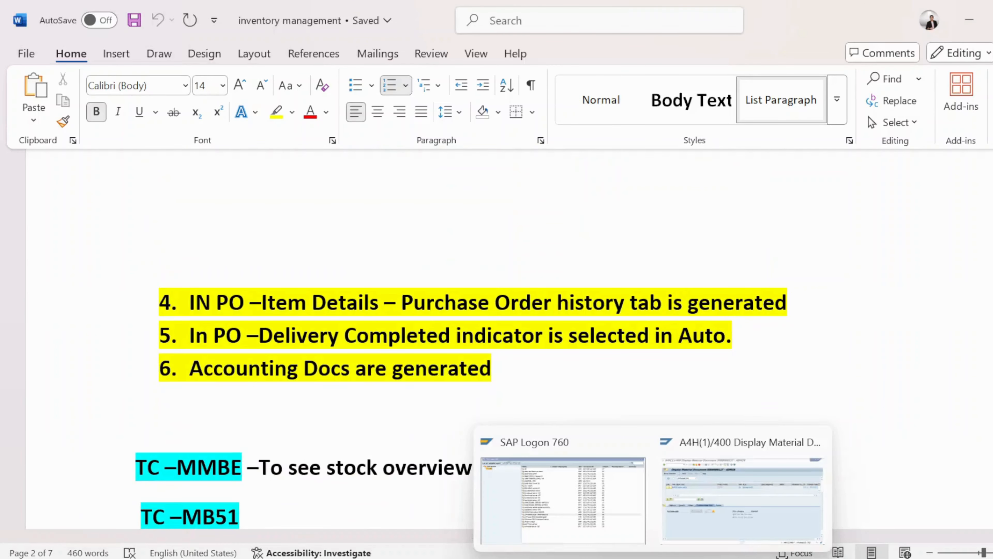
pyautogui.click(743, 485)
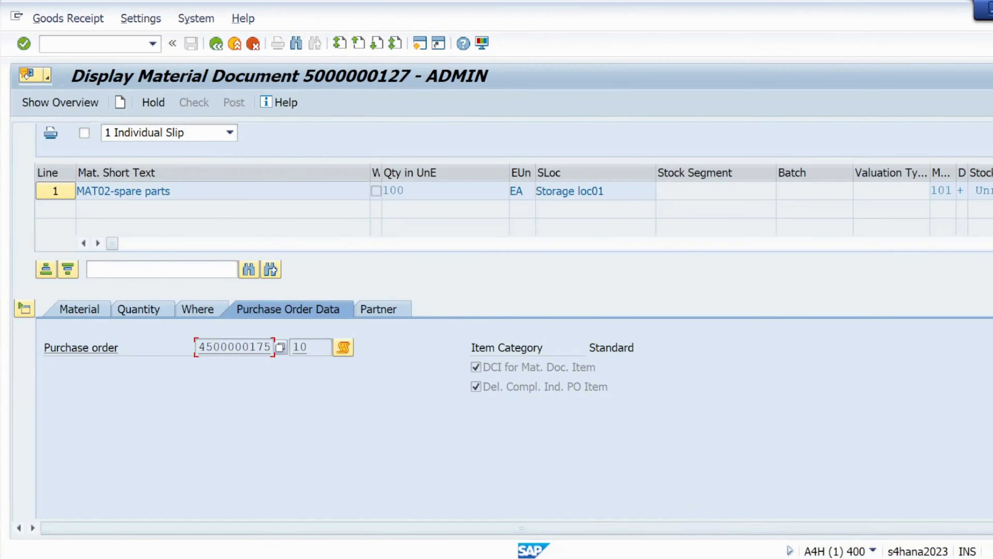
# Open the linked purchase order, compare its ordered, delivered, still-to-deliver and invoiced quantities, and return to the material document
pyautogui.doubleClick(240, 349)
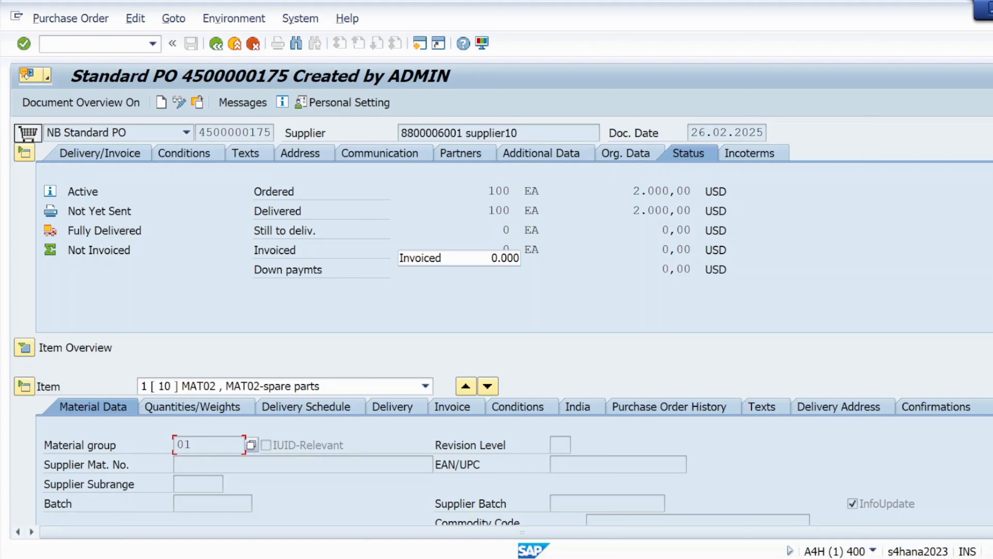
pyautogui.click(505, 249)
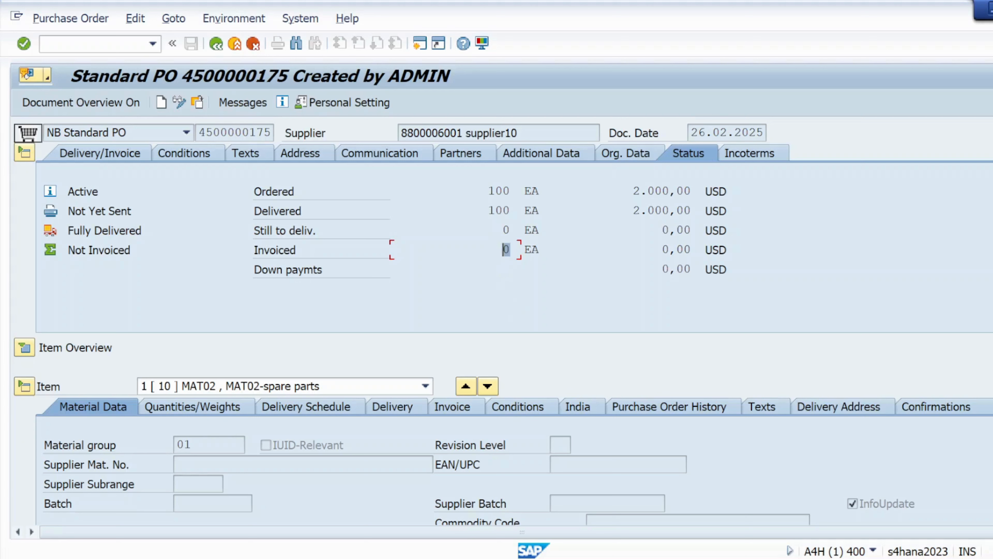
pyautogui.click(510, 230)
pyautogui.click(509, 250)
pyautogui.moveTo(488, 192); pyautogui.dragTo(517, 211)
pyautogui.click(504, 231)
pyautogui.click(505, 250)
pyautogui.click(219, 46)
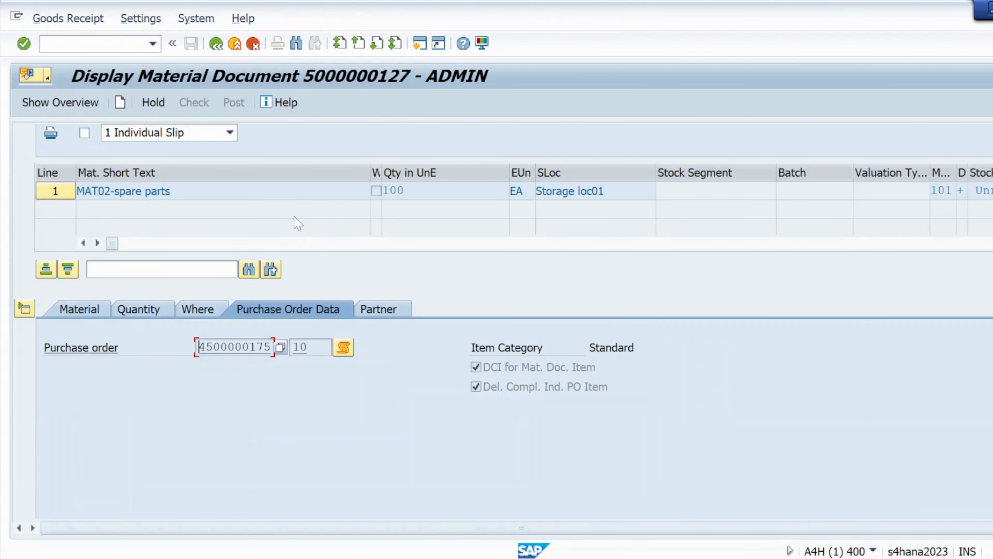
# Review update 4 about purchase order history in the Word notes, then reopen the linked purchase order in SAP
pyautogui.hotkey('alt', 'Tab')
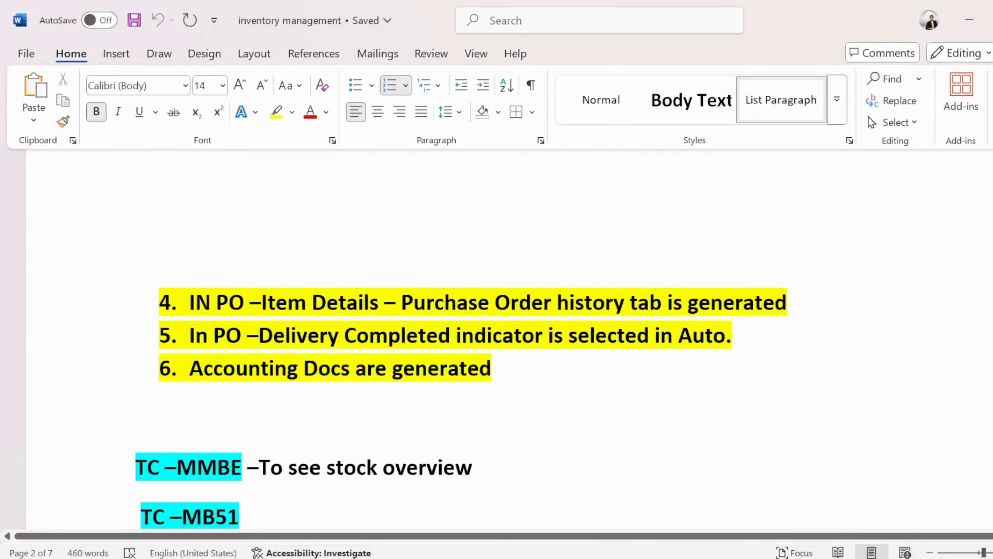
pyautogui.moveTo(189, 302); pyautogui.dragTo(402, 302)
pyautogui.click(253, 308)
pyautogui.moveTo(262, 302); pyautogui.dragTo(787, 302)
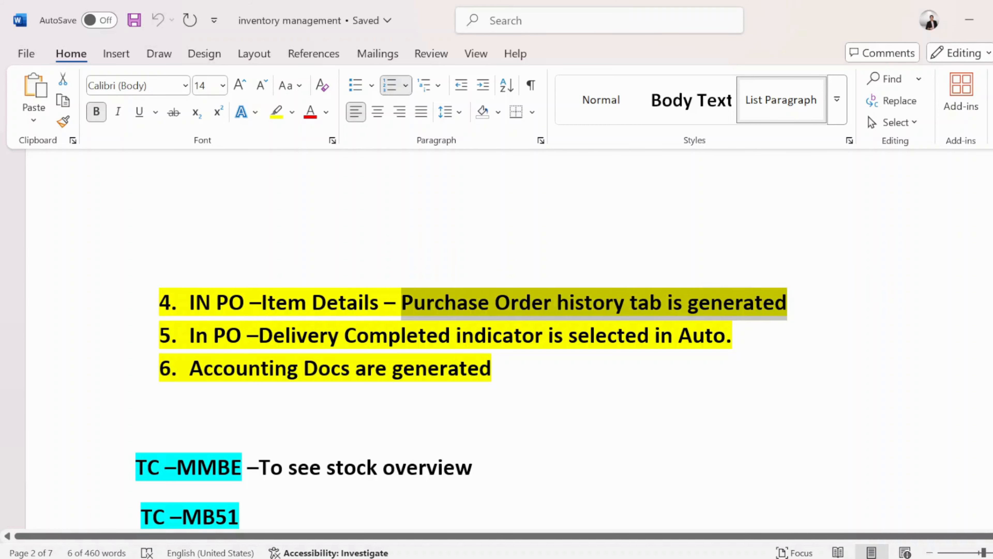
pyautogui.click(341, 364)
pyautogui.hotkey('alt', 'Tab')
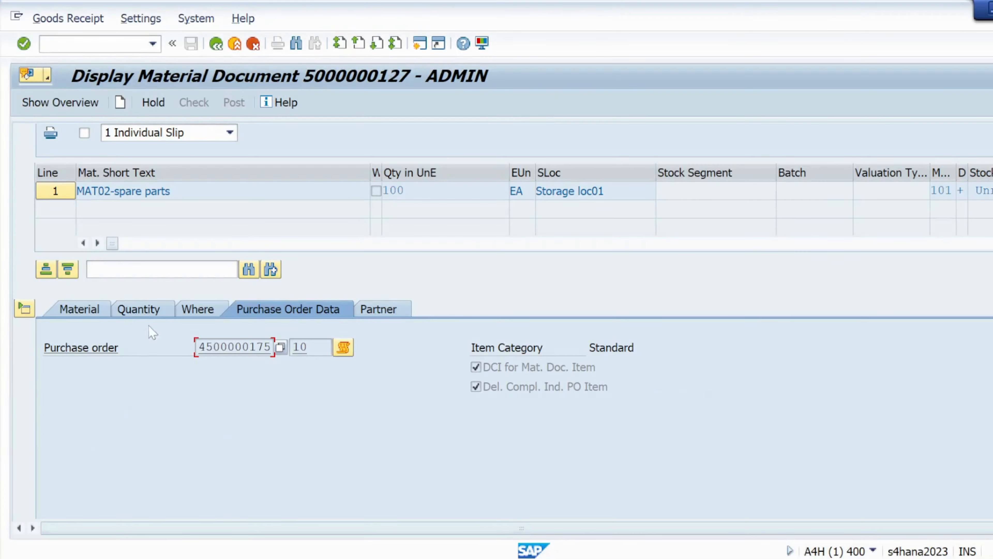
pyautogui.doubleClick(235, 347)
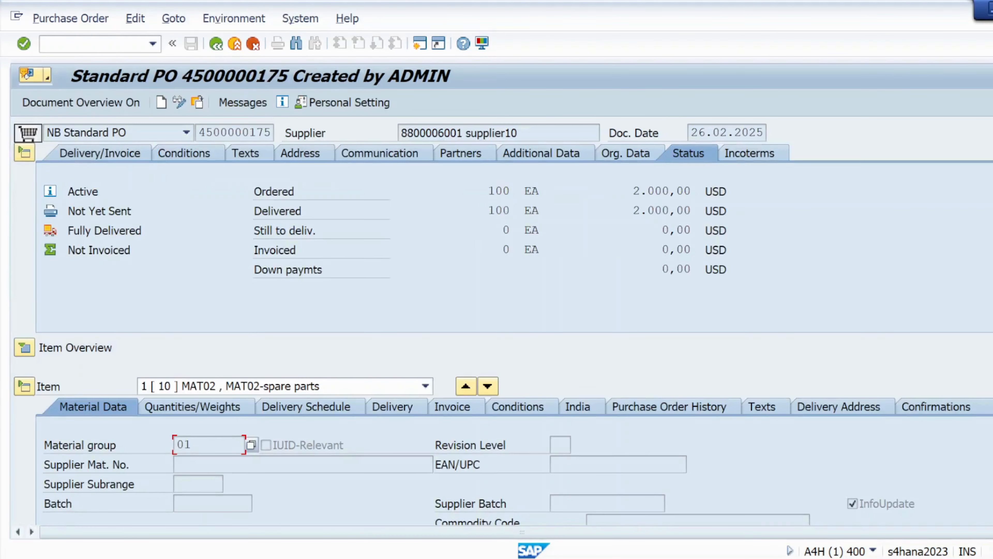
pyautogui.moveTo(528, 554)
pyautogui.moveTo(653, 558)
pyautogui.hotkey('alt', 'Tab')
pyautogui.press('Right')
pyautogui.press('Down')
pyautogui.press('Left')
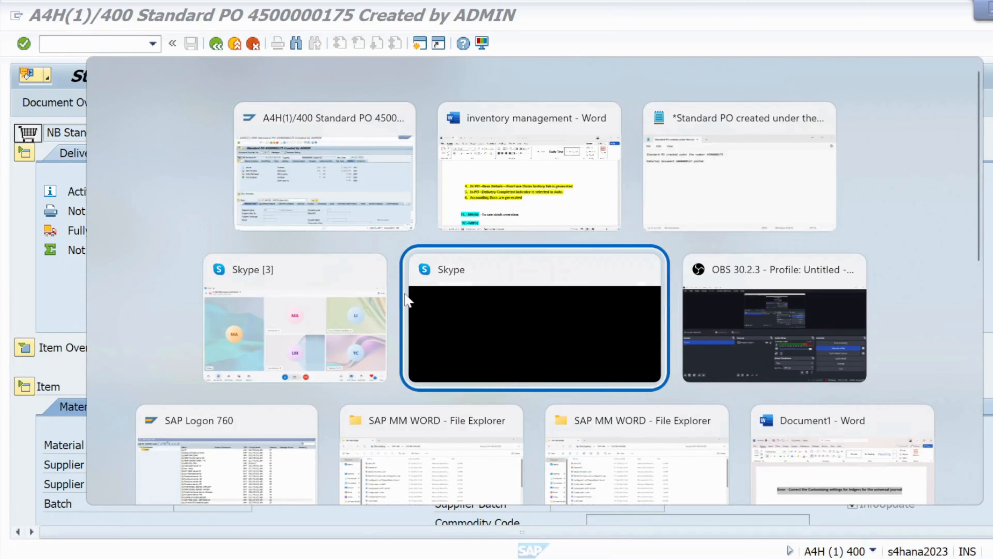
pyautogui.press('Escape')
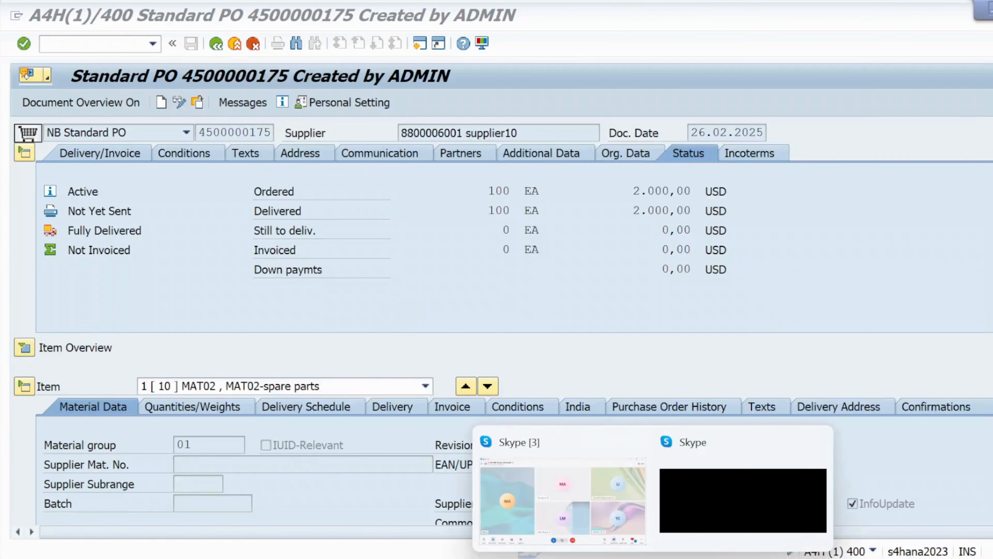
pyautogui.click(641, 476)
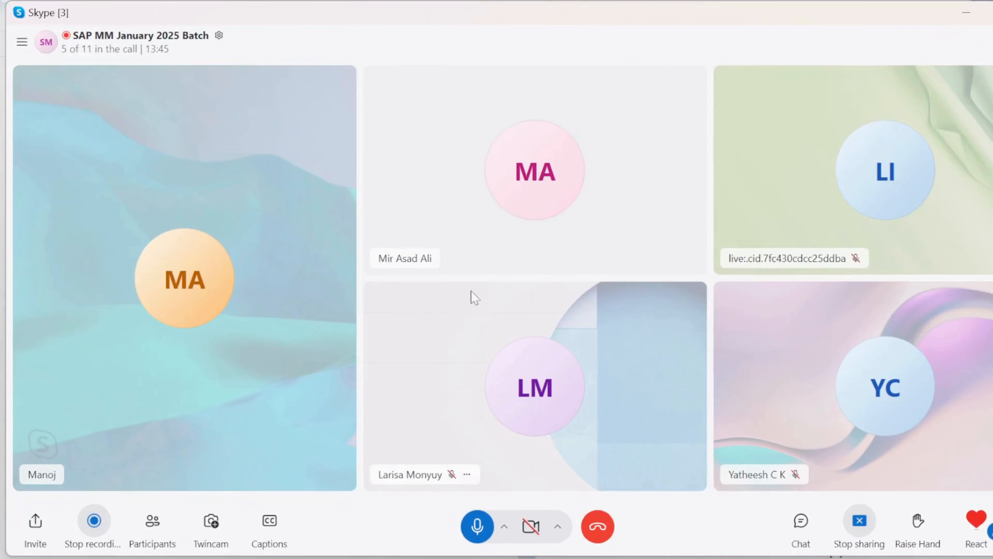
pyautogui.click(443, 259)
pyautogui.click(461, 274)
pyautogui.doubleClick(975, 16)
pyautogui.click(852, 22)
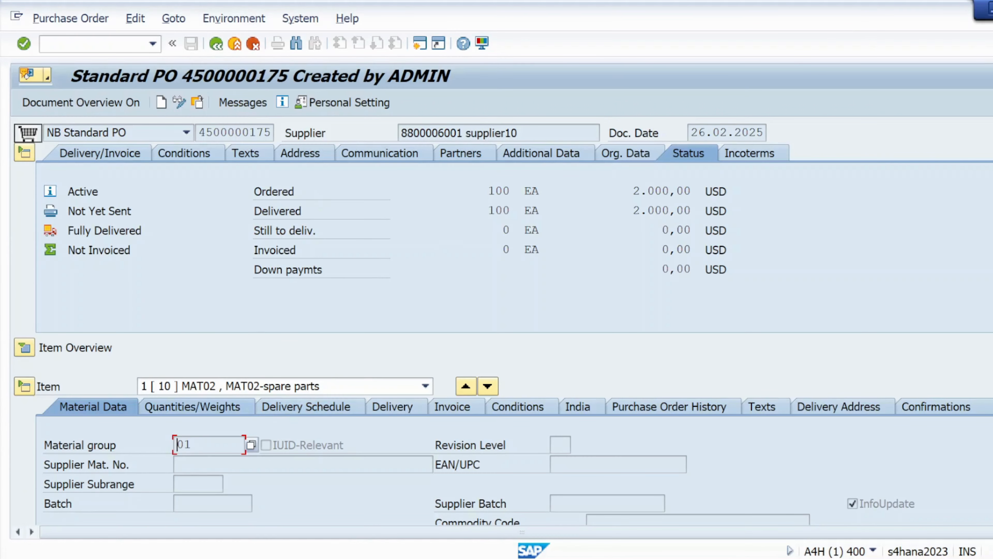
# Display the purchase order history of the MAT02 item, then go back to SAP Easy Access
pyautogui.click(24, 386)
pyautogui.click(27, 393)
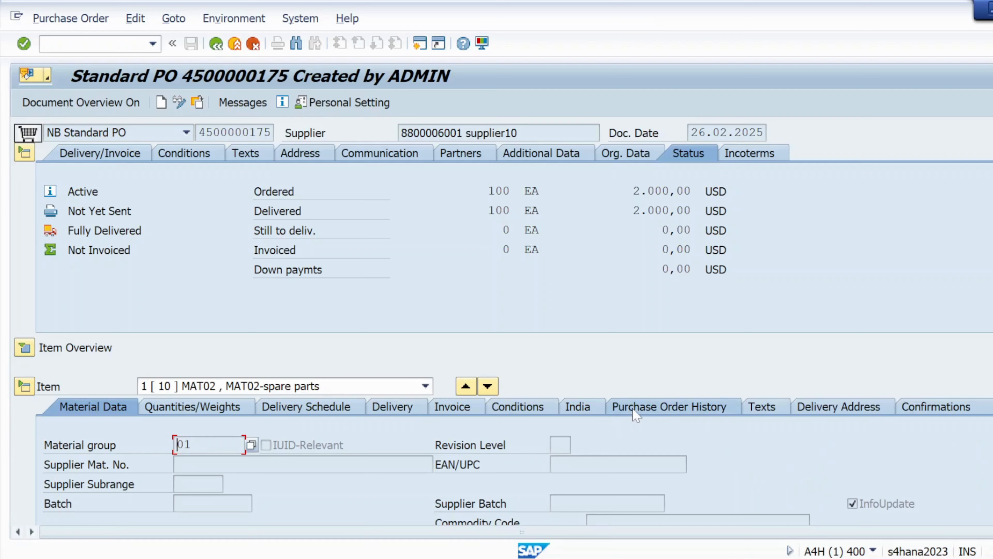
pyautogui.click(660, 407)
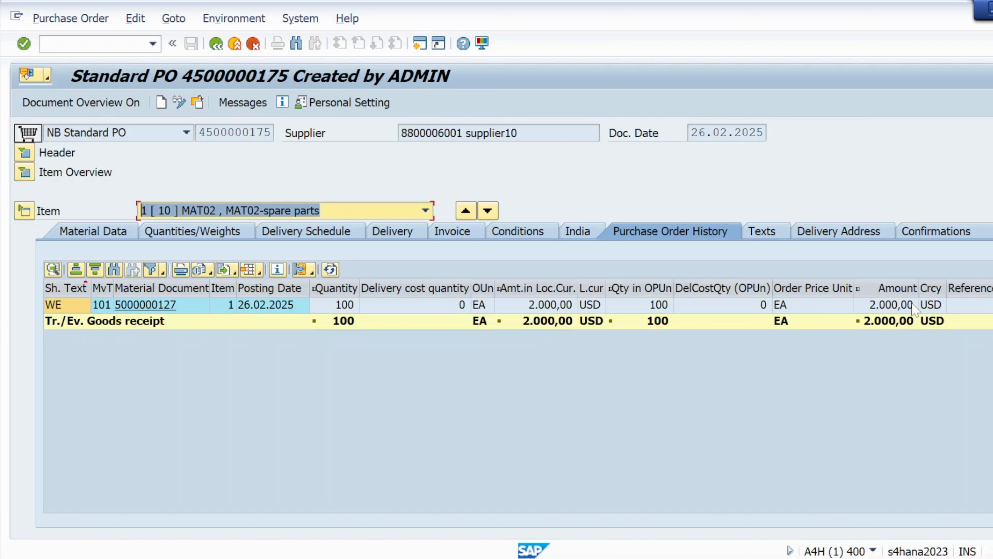
pyautogui.click(216, 44)
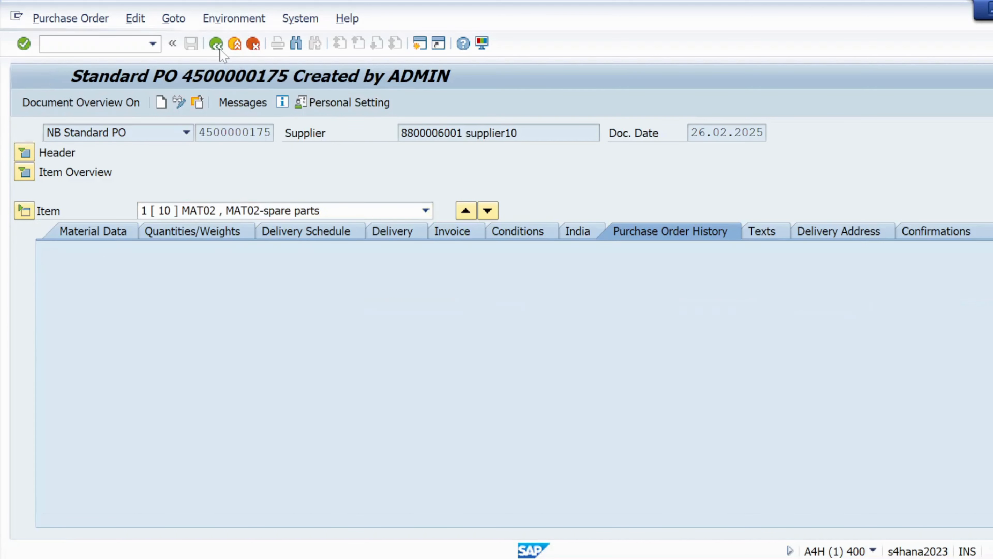
pyautogui.click(217, 44)
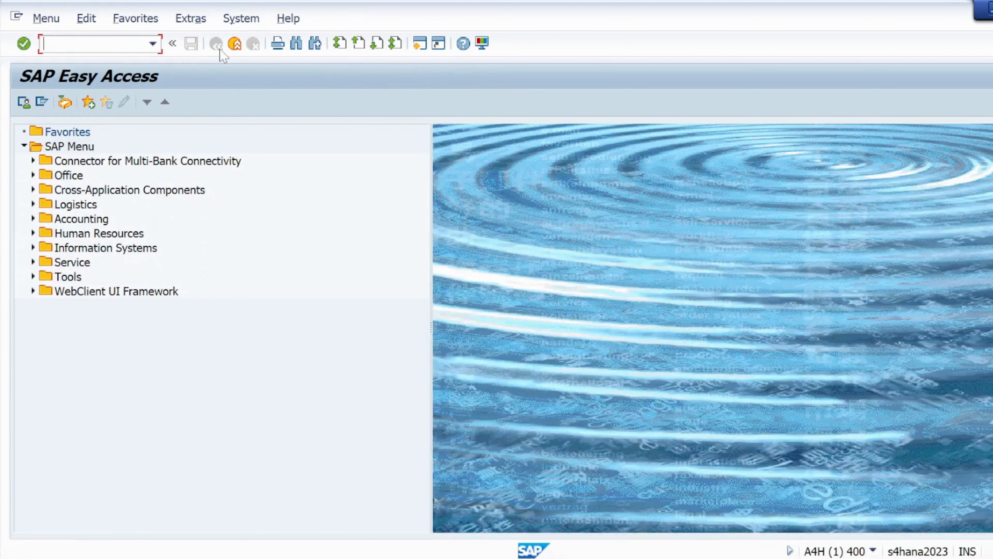
# Switch to the Word notes, review update 5 about the Delivery Completed indicator, and return to SAP
pyautogui.hotkey('alt', 'Tab')
pyautogui.hotkey('alt', 'Tab')
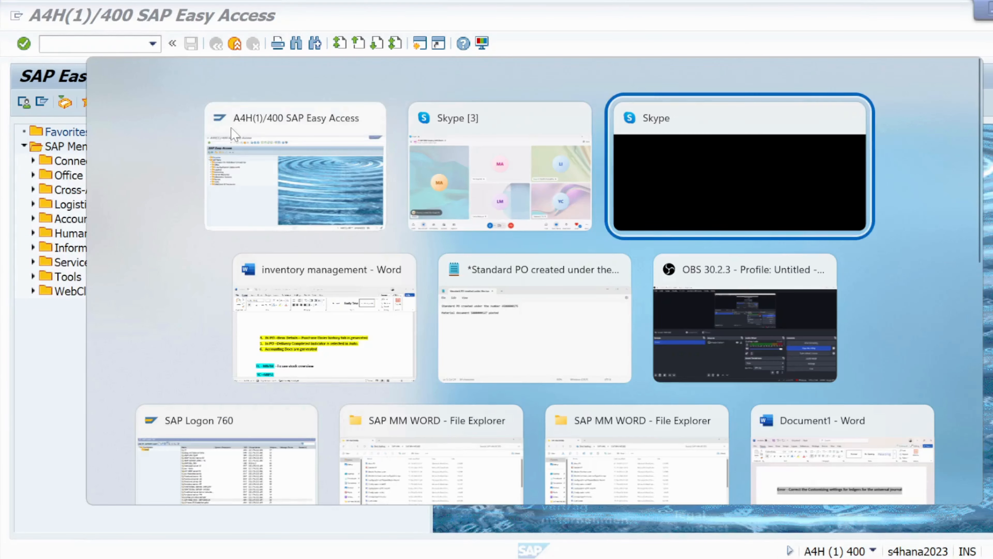
pyautogui.press('Left')
pyautogui.press('Down')
pyautogui.press('Left')
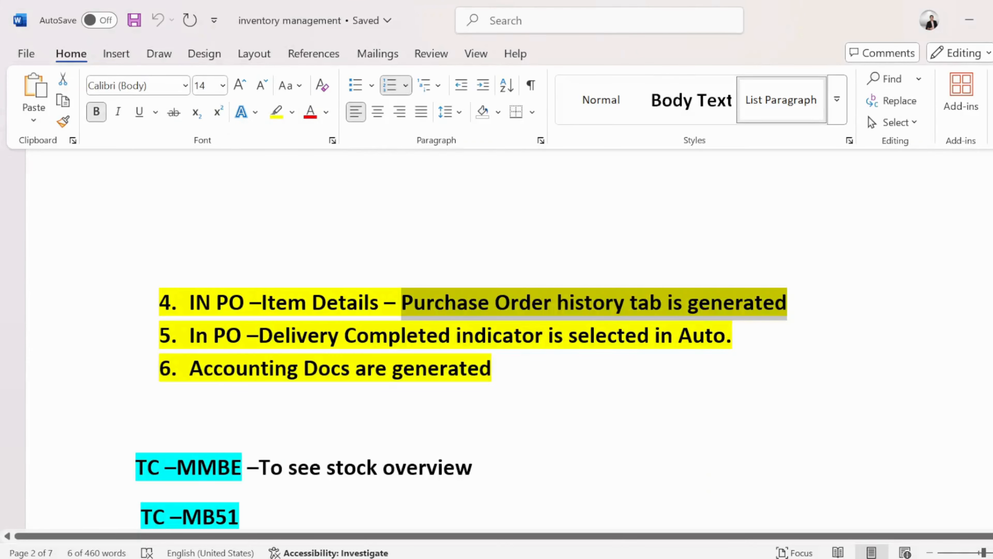
pyautogui.click(226, 335)
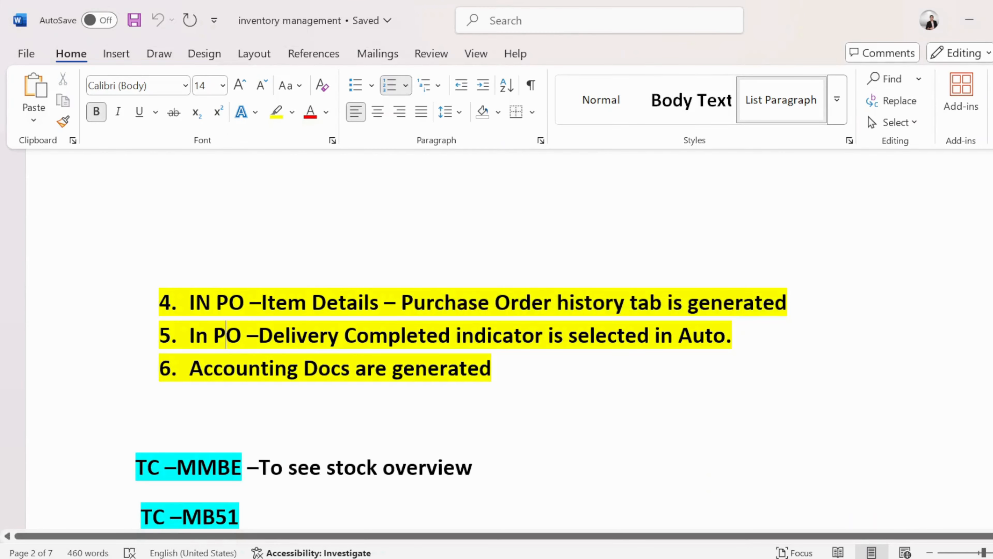
pyautogui.moveTo(273, 336); pyautogui.dragTo(728, 335)
pyautogui.click(492, 368)
pyautogui.hotkey('alt', 'Tab')
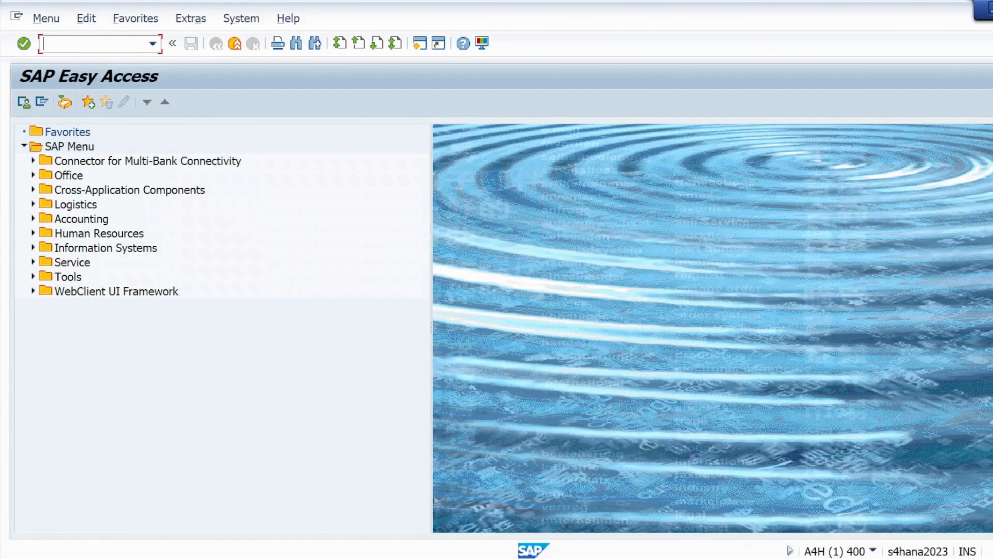
# Start transaction MIGO and display the 2025 material document for the MAT02 goods receipt
pyautogui.moveTo(651, 558)
pyautogui.click(705, 507)
pyautogui.write('migo')
pyautogui.press('Return')
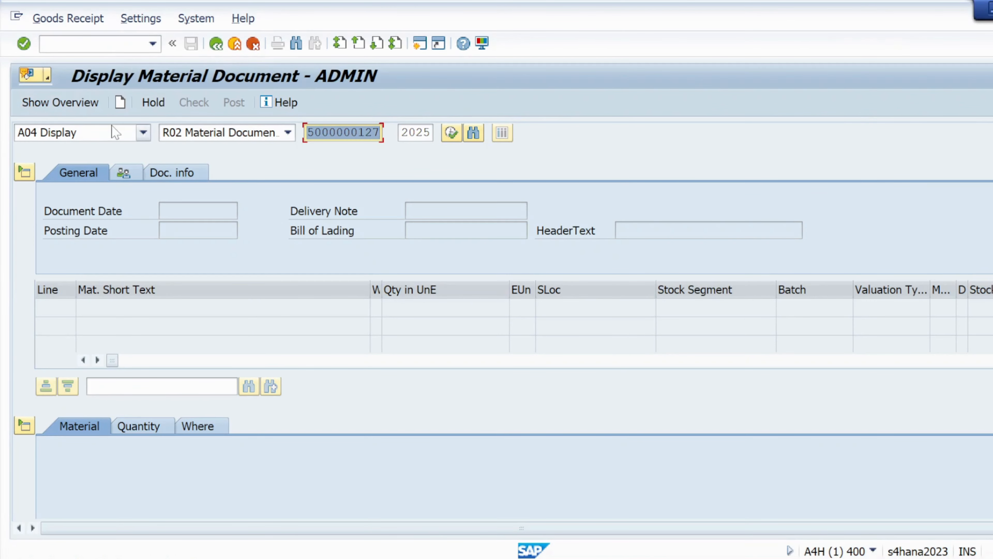
pyautogui.click(26, 45)
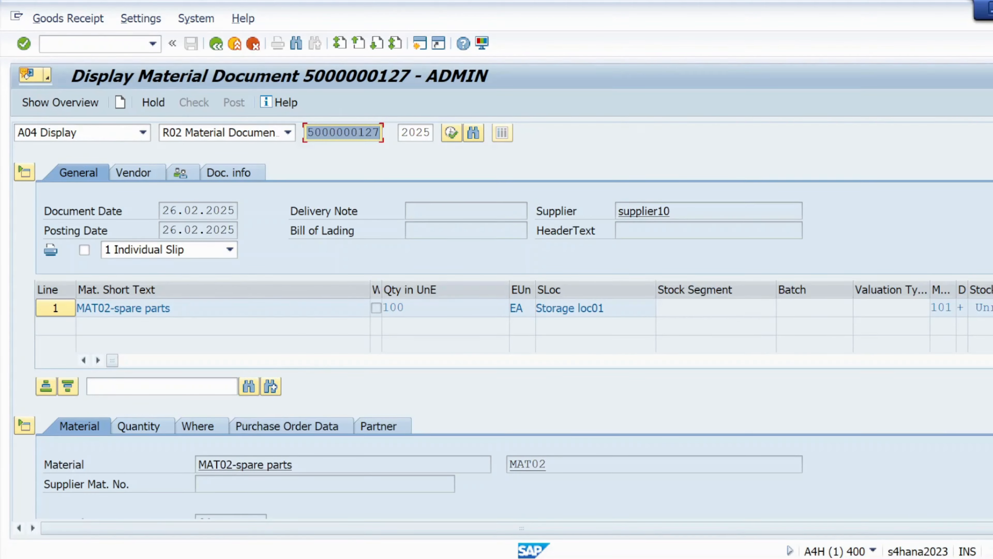
# Check the delivery completed indicator in the item's purchase order data, then exit to SAP Easy Access
pyautogui.click(314, 131)
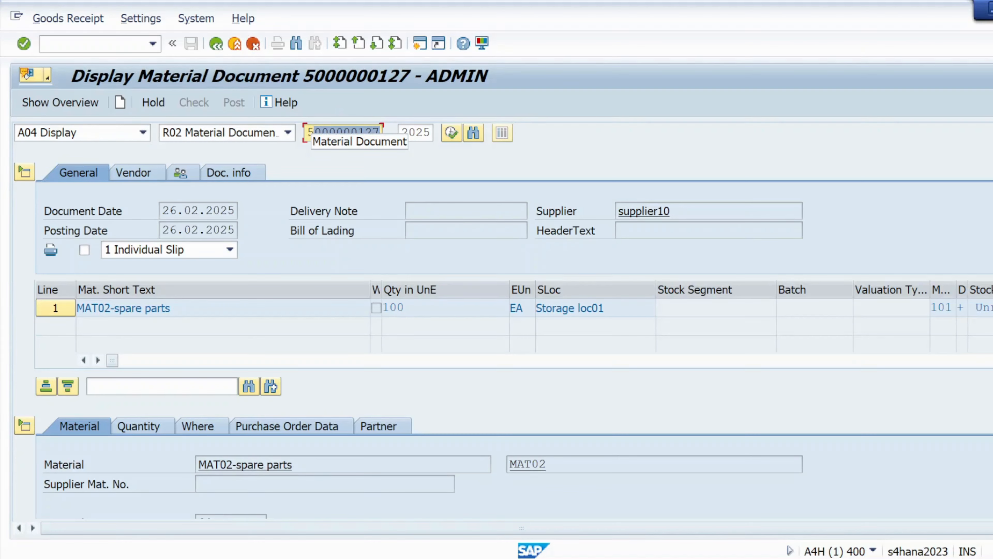
pyautogui.click(365, 131)
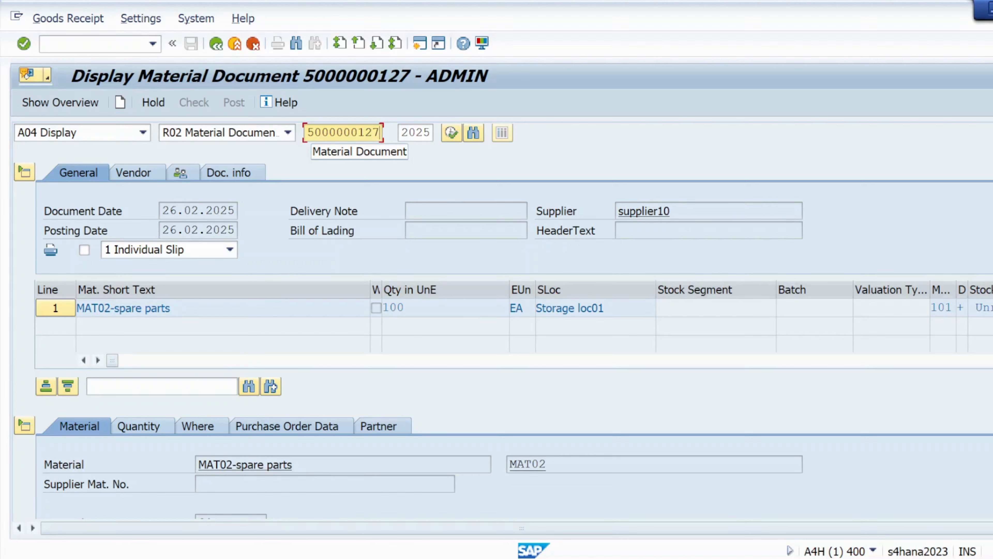
pyautogui.moveTo(307, 132); pyautogui.dragTo(380, 133)
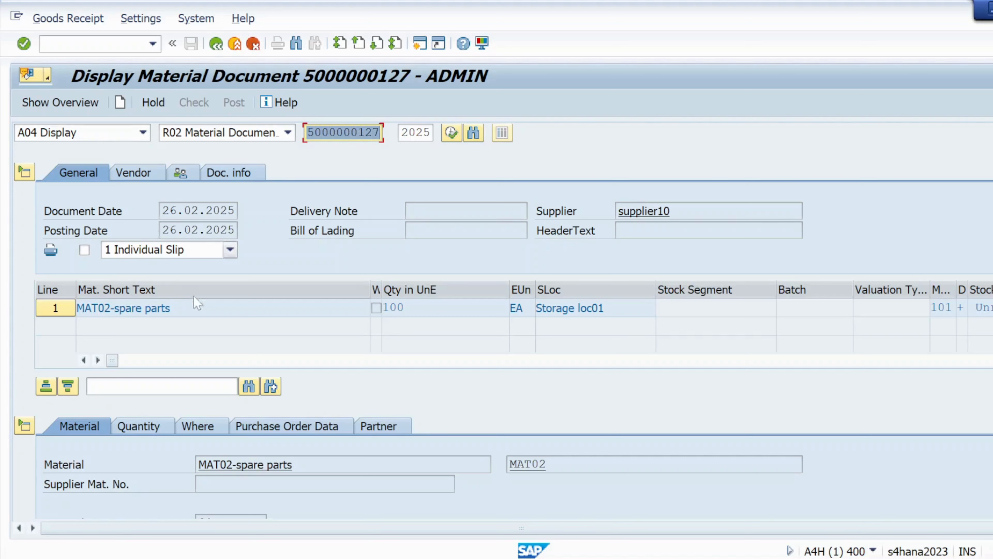
pyautogui.click(330, 427)
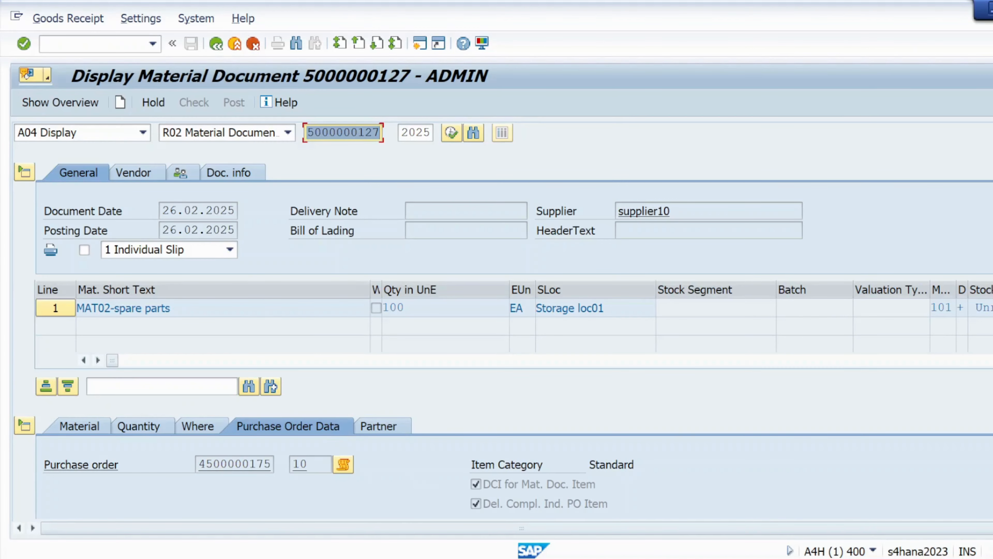
pyautogui.scroll(-3, 503, 306)
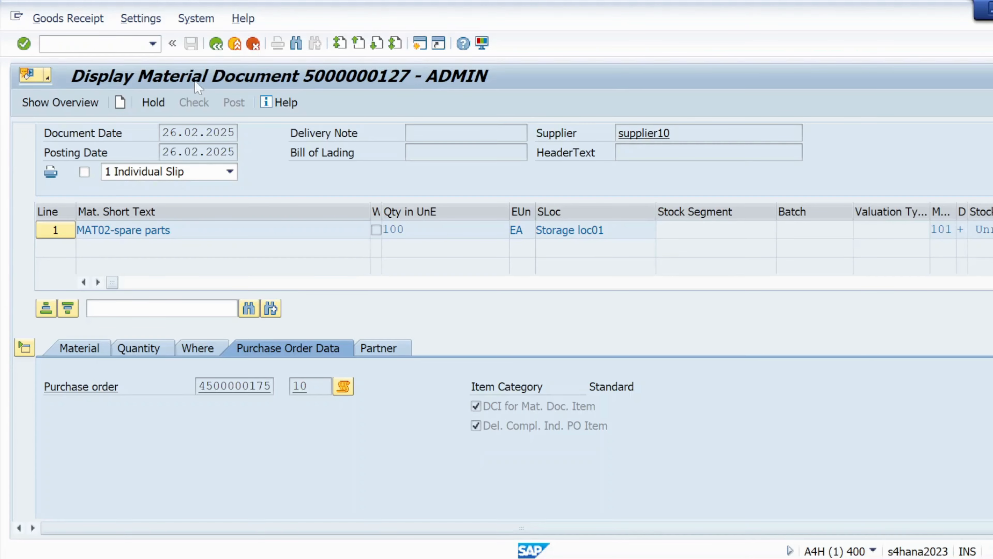
pyautogui.click(216, 43)
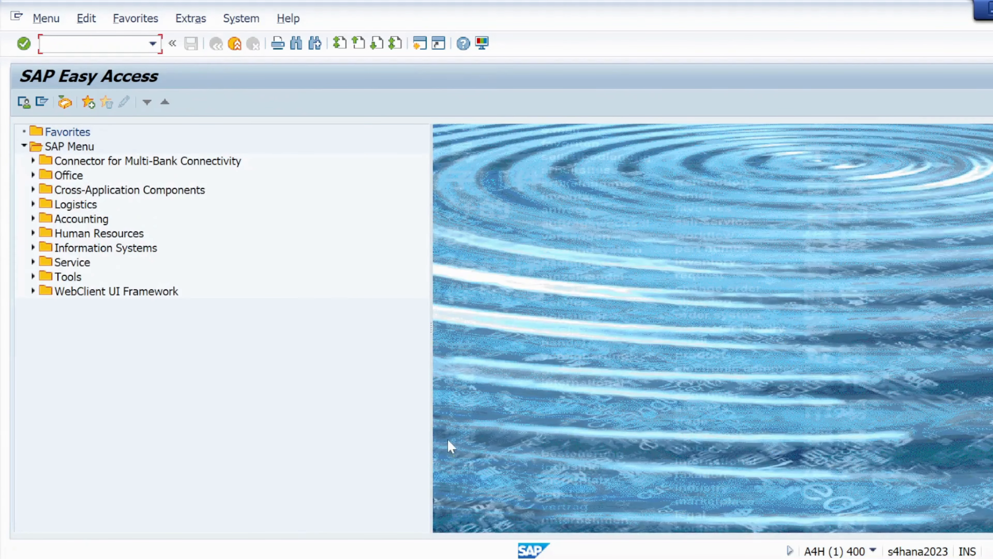
# Restart MIGO with /nmigo and display the goods receipt's material document again
pyautogui.moveTo(650, 546)
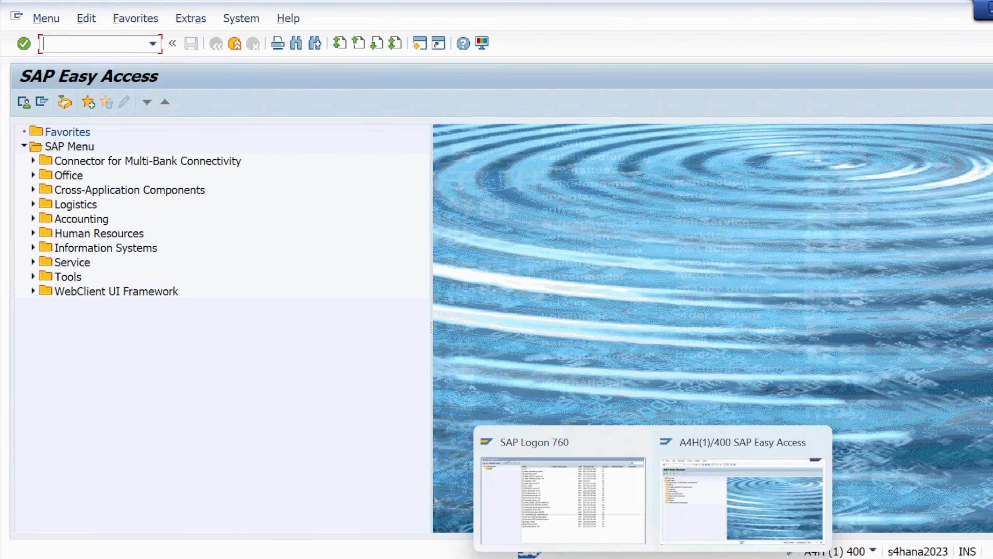
pyautogui.click(678, 521)
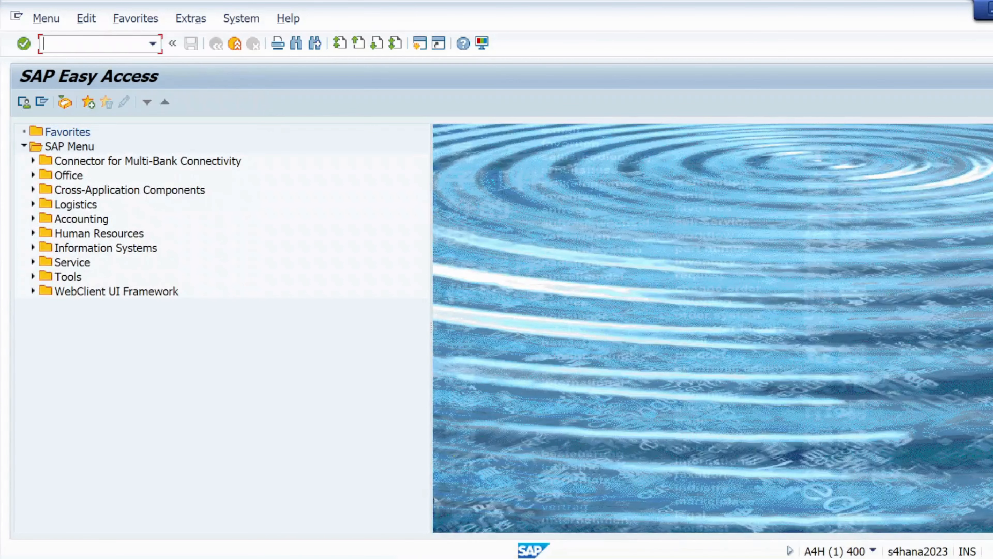
pyautogui.write('/nmigo')
pyautogui.press('Return')
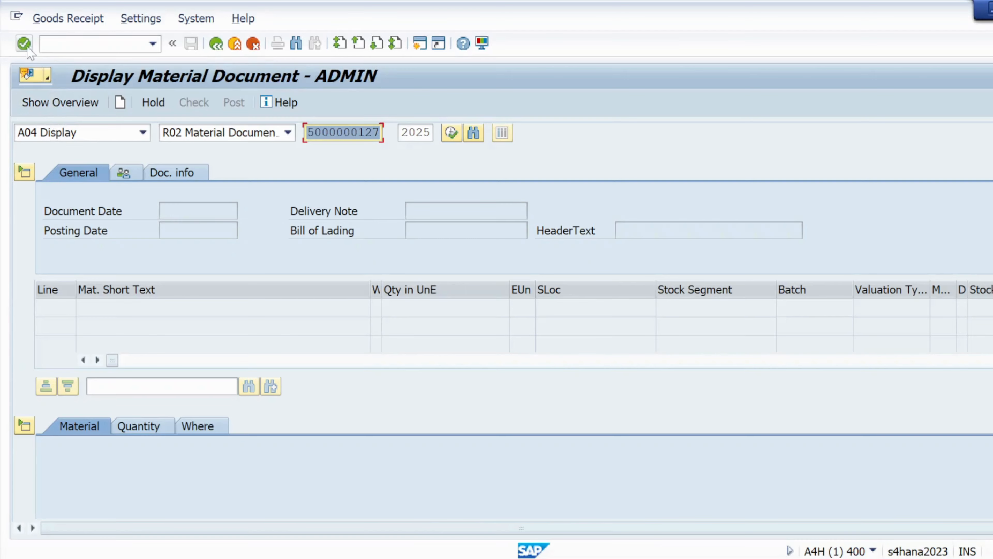
pyautogui.click(24, 44)
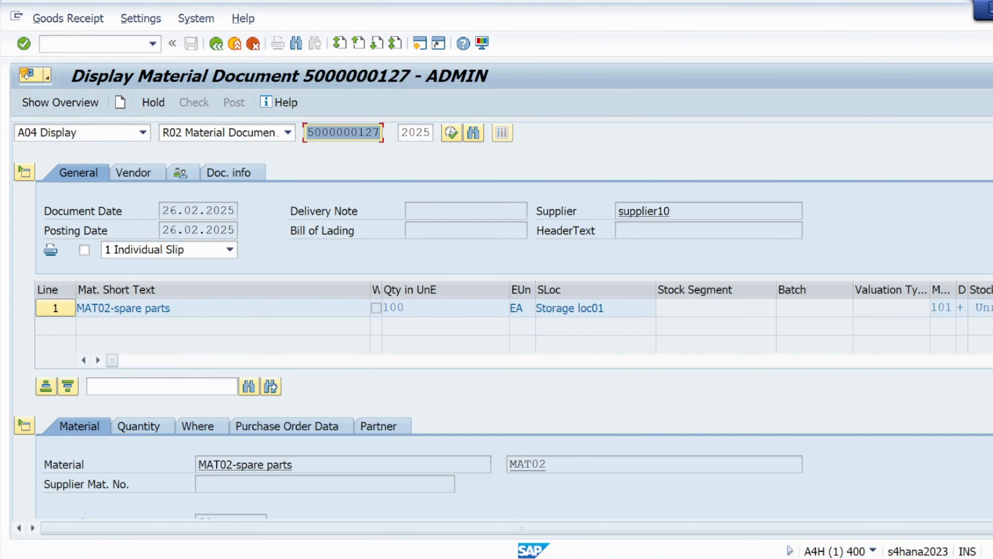
# List the FI documents from the material document's header document info and open the accounting document
pyautogui.scroll(-5, 503, 320)
pyautogui.scroll(4, 502, 321)
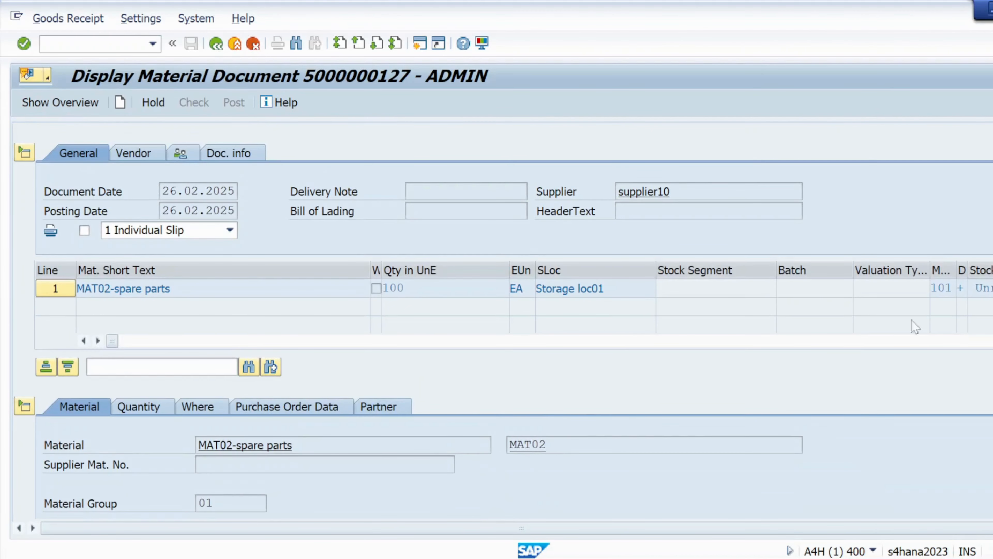
pyautogui.scroll(-2, 502, 317)
pyautogui.scroll(2, 502, 318)
pyautogui.click(236, 157)
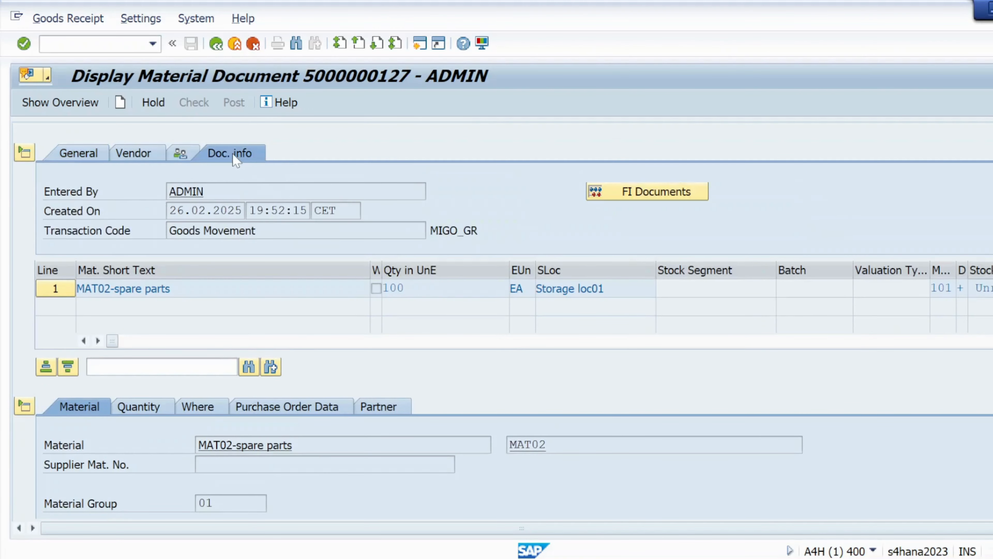
pyautogui.click(605, 191)
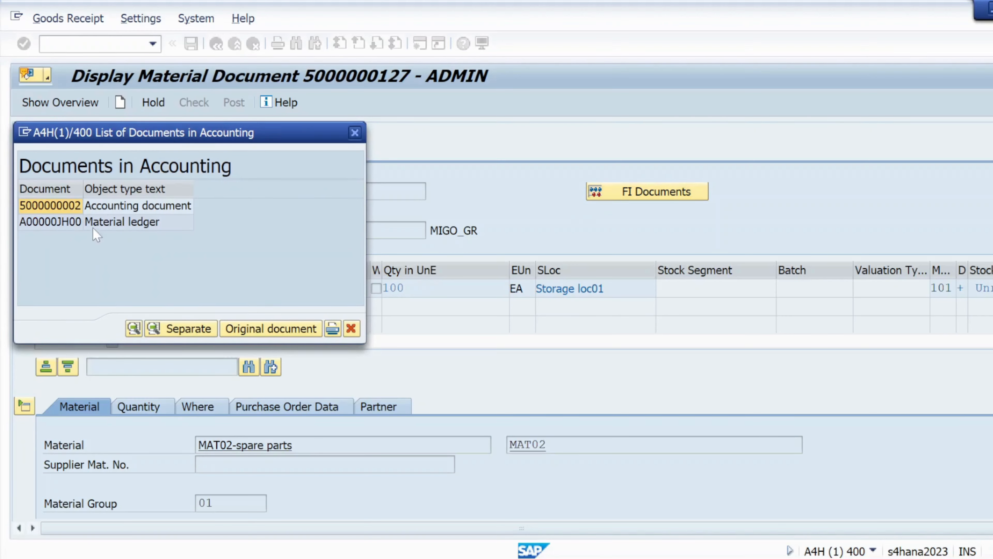
pyautogui.doubleClick(47, 207)
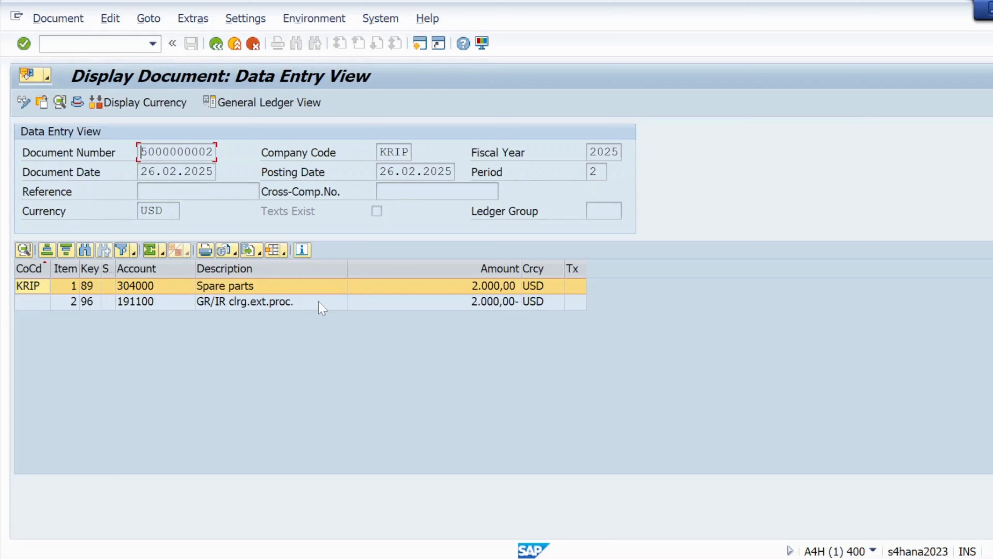
# Examine the Spare parts and GR/IR clearing line items and their amounts, and return to the list of accounting documents
pyautogui.click(231, 305)
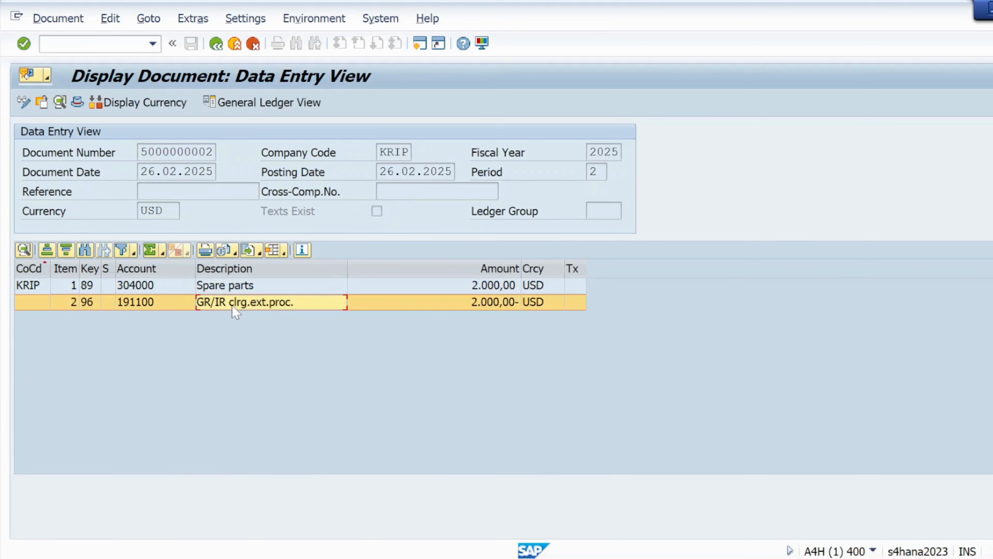
pyautogui.click(214, 289)
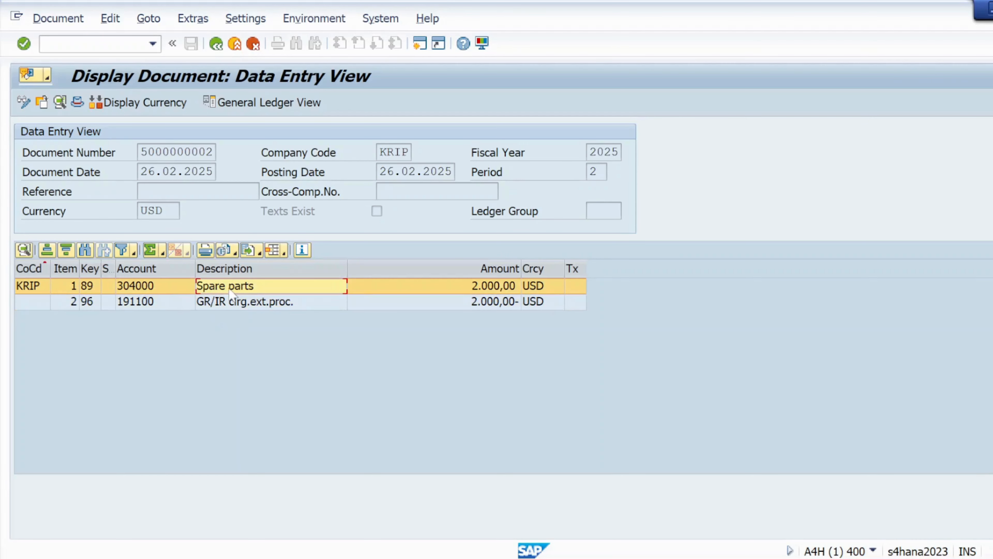
pyautogui.click(462, 288)
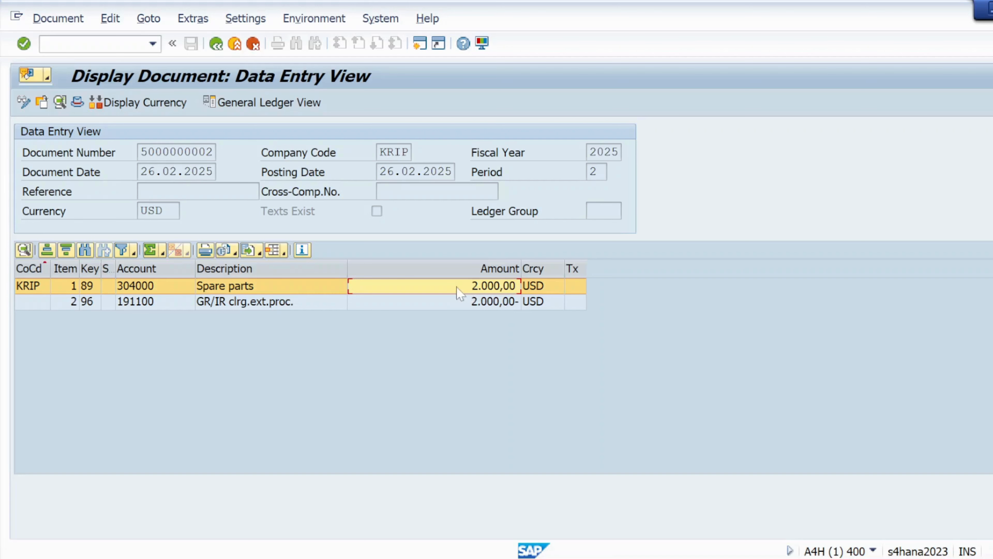
pyautogui.click(478, 307)
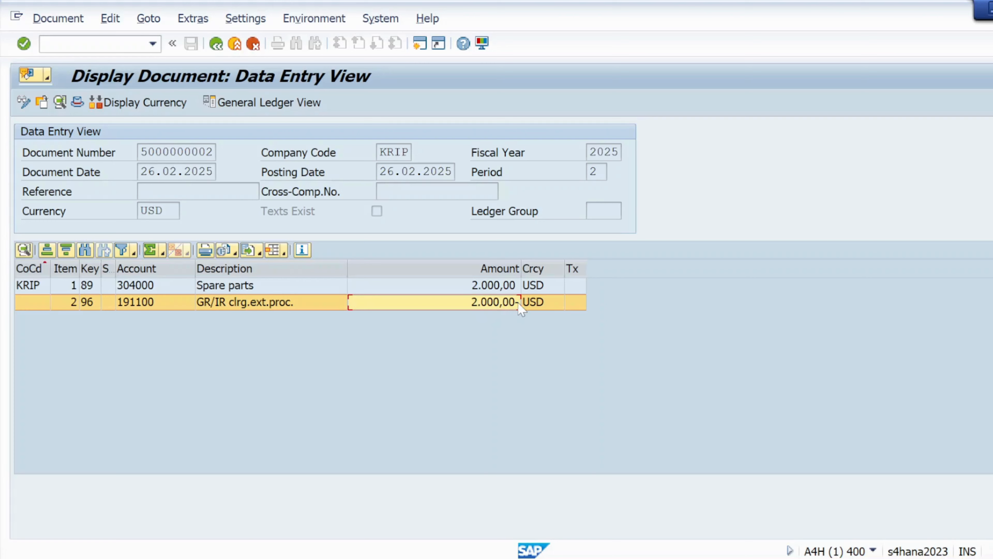
pyautogui.click(492, 288)
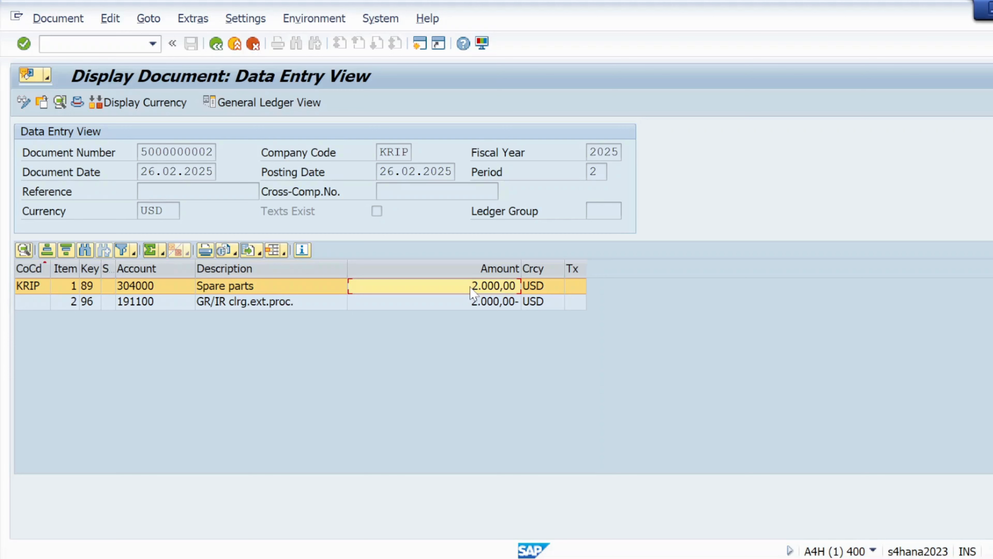
pyautogui.click(476, 304)
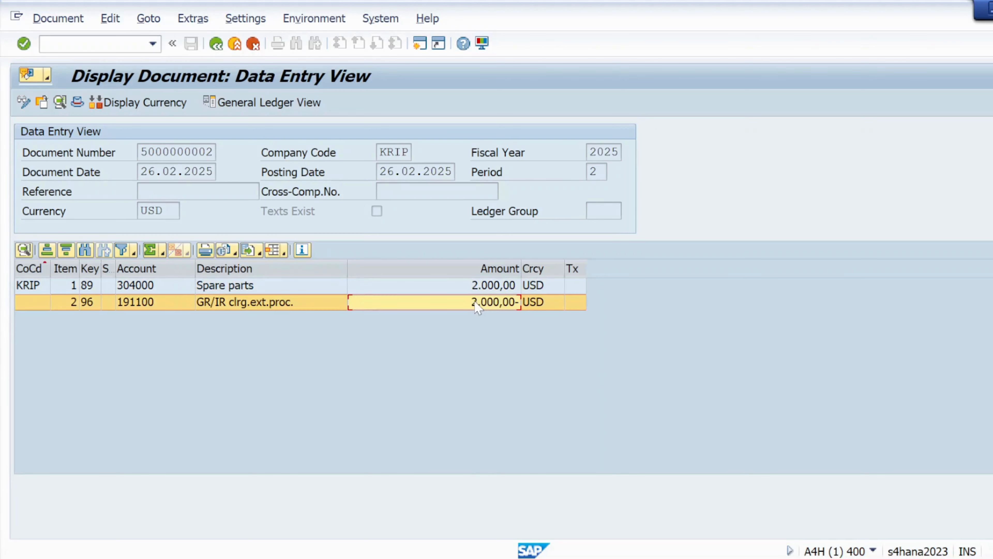
pyautogui.click(509, 287)
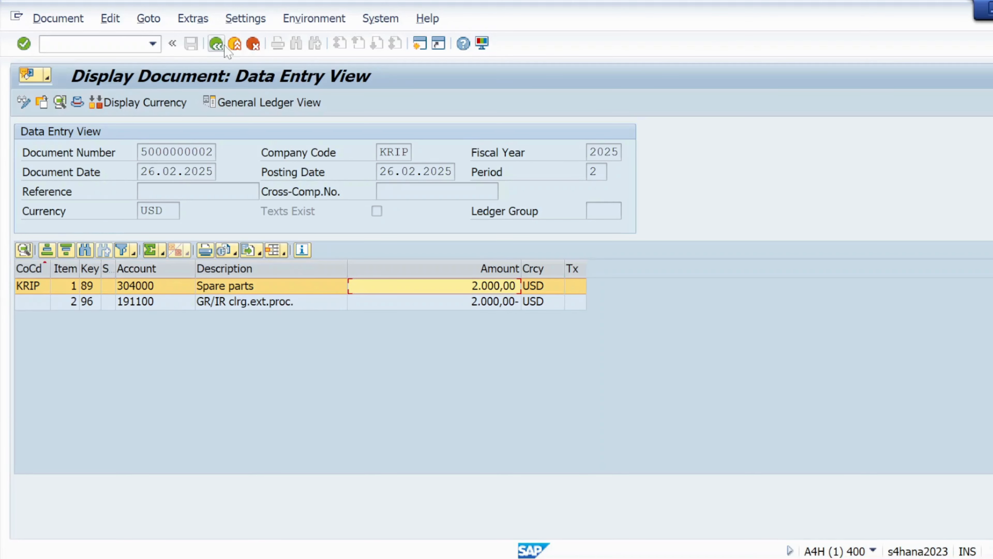
pyautogui.click(216, 43)
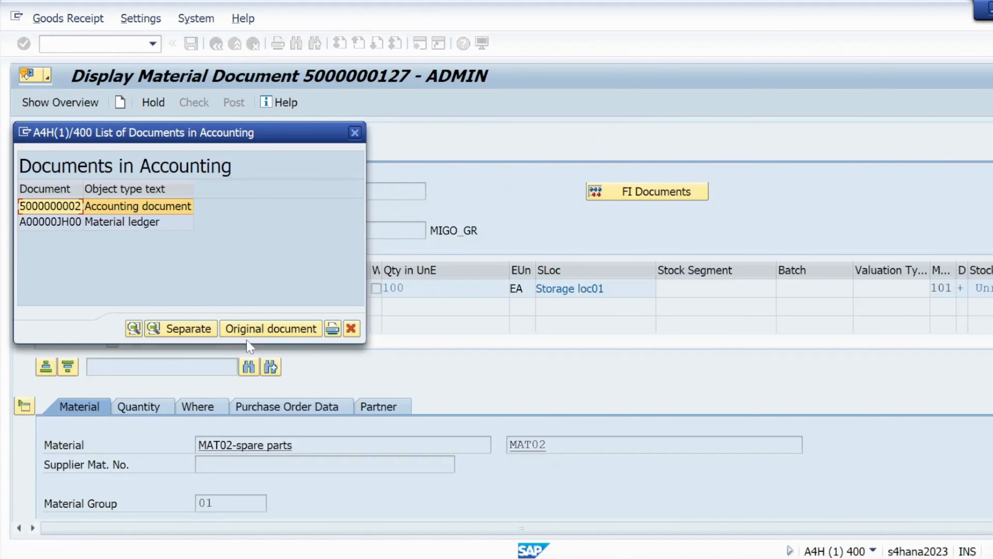
# Switch to the inventory management notes in Word and review posting updates 1 to 3: material document, stock quantity and value, PO header status
pyautogui.hotkey('alt', 'Tab')
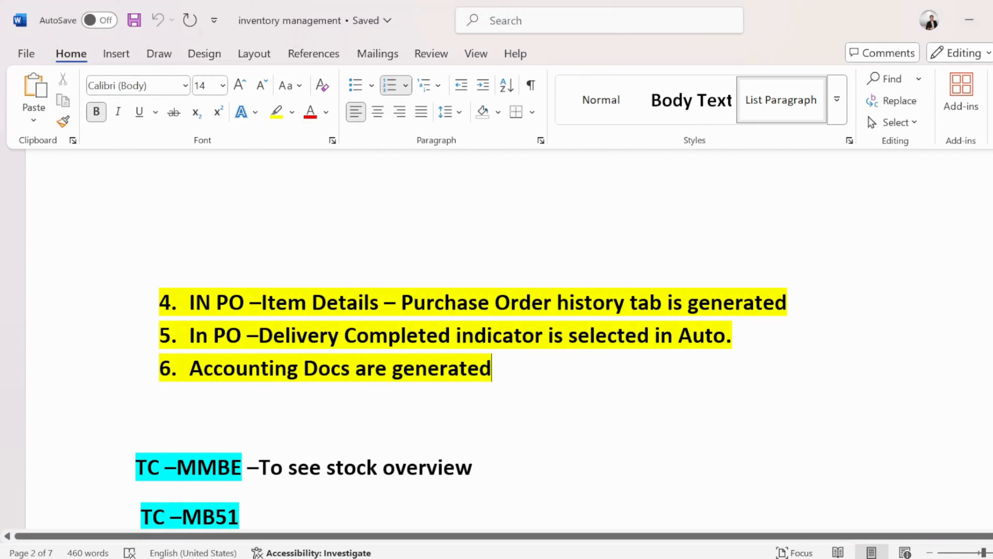
pyautogui.scroll(10, 508, 340)
pyautogui.scroll(-5, 496, 340)
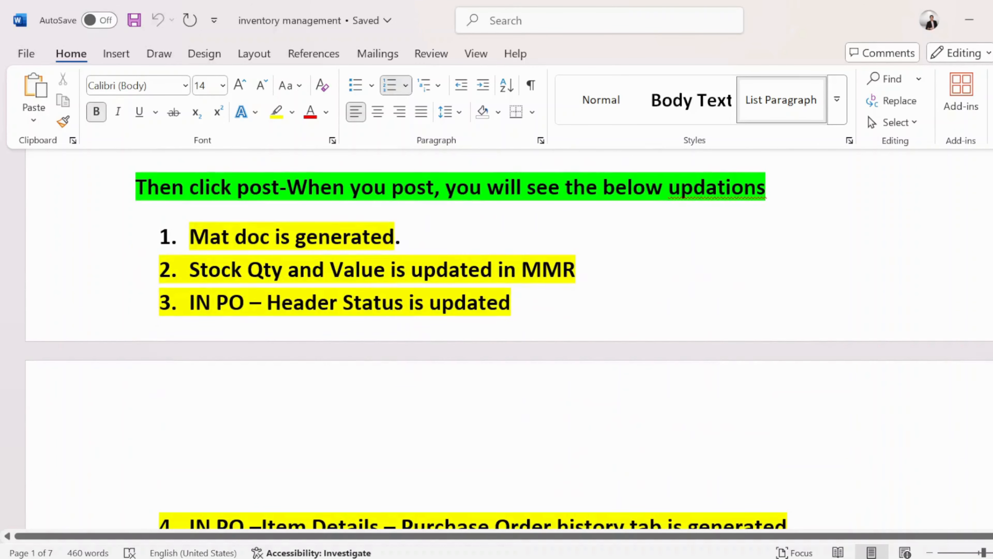
pyautogui.moveTo(190, 237); pyautogui.dragTo(394, 236)
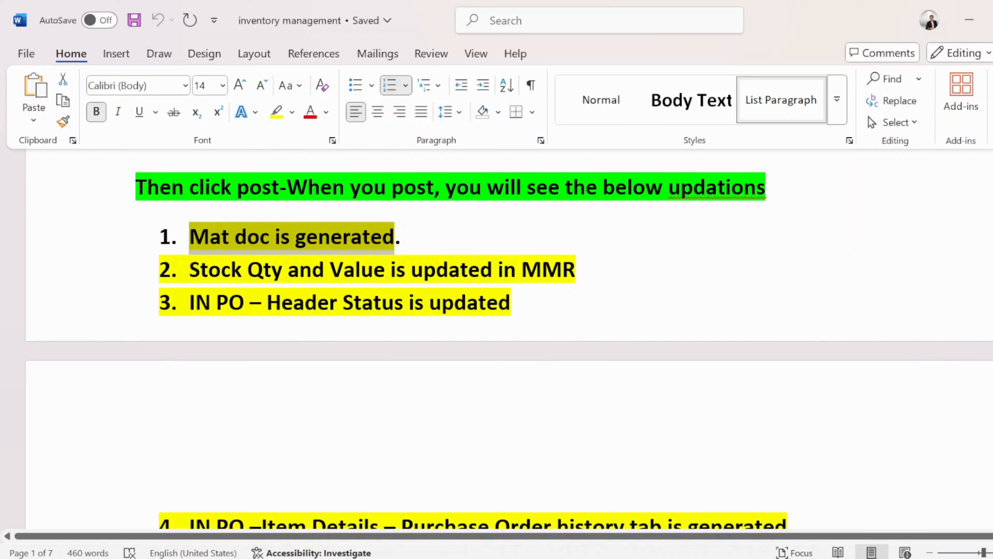
pyautogui.moveTo(190, 269); pyautogui.dragTo(588, 270)
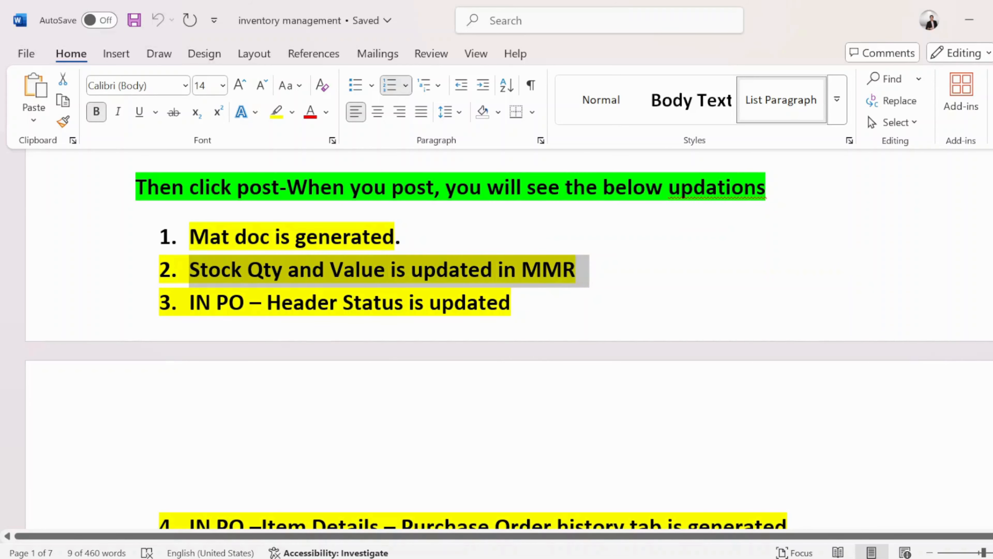
pyautogui.moveTo(190, 302); pyautogui.dragTo(524, 303)
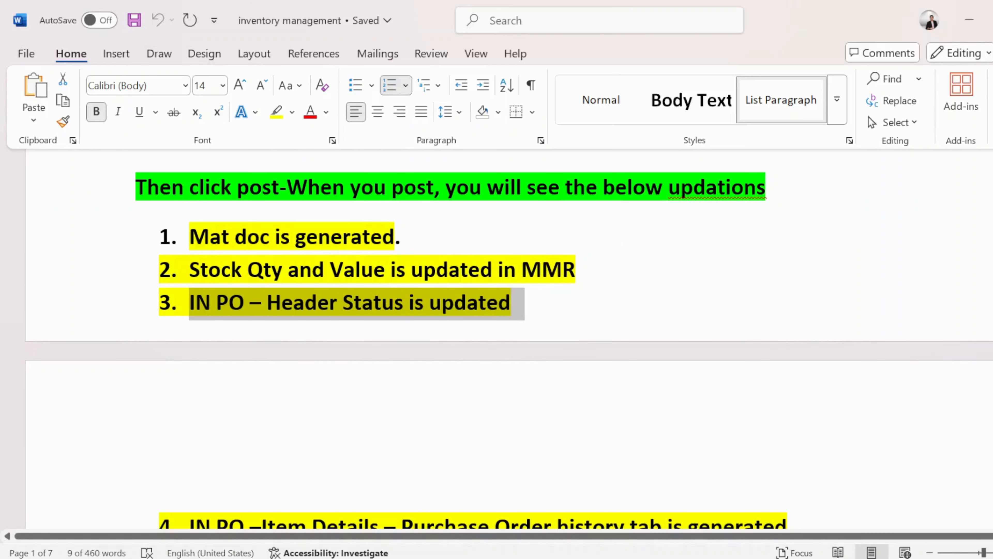
# Review posting updates 4 to 6 on order history, delivery completed indicator and accounting documents, plus the MMBE and MB51 notes below them
pyautogui.scroll(-4, 508, 341)
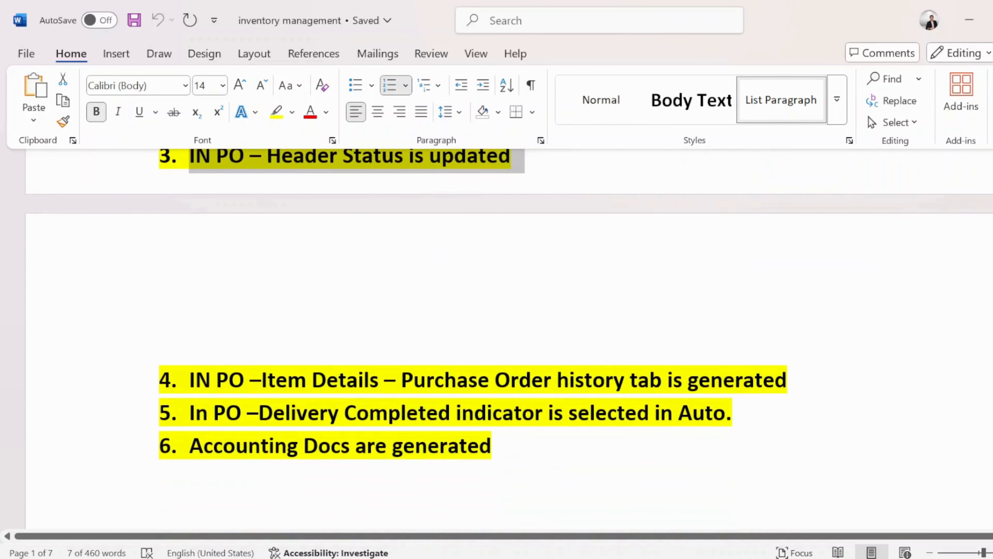
pyautogui.moveTo(379, 380); pyautogui.dragTo(288, 384)
pyautogui.moveTo(414, 380); pyautogui.dragTo(788, 381)
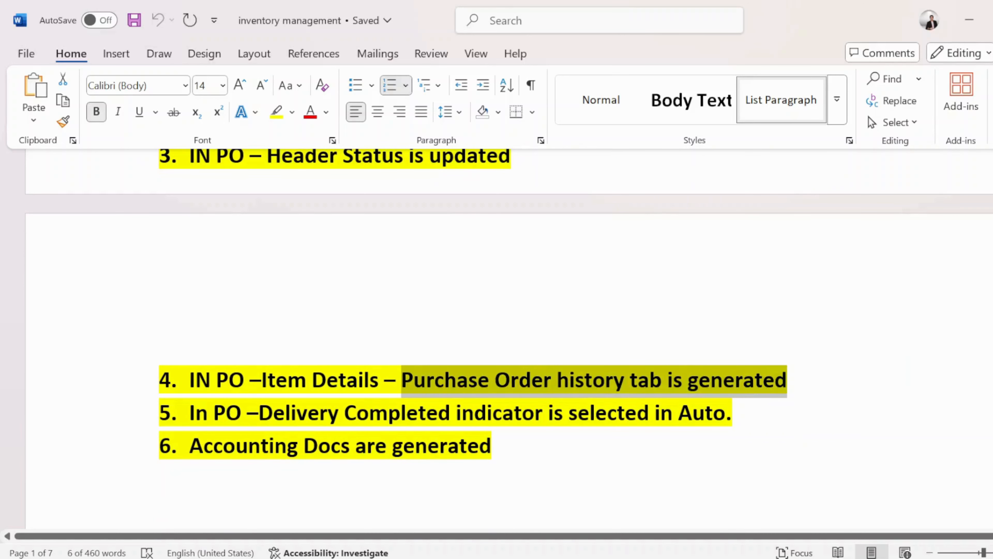
pyautogui.click(241, 413)
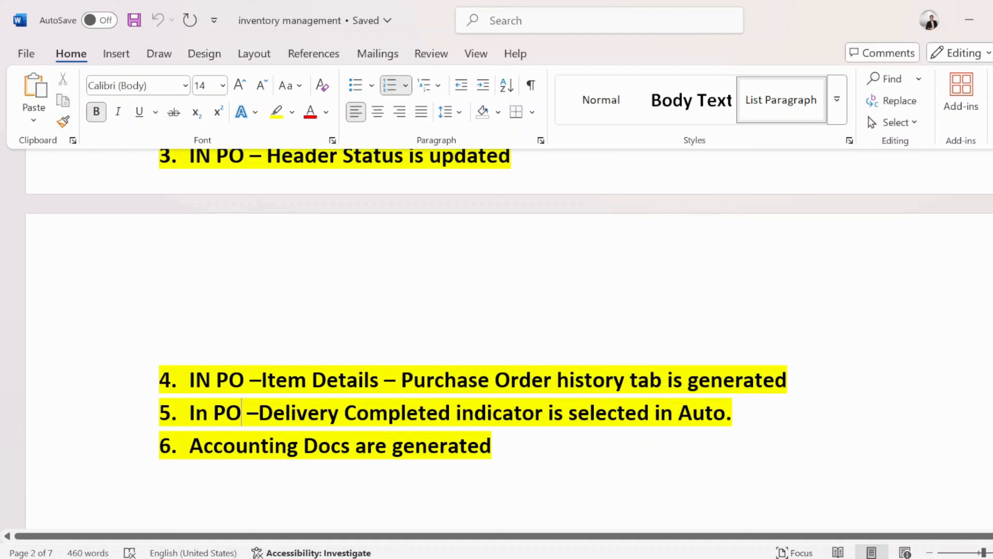
pyautogui.moveTo(258, 413); pyautogui.dragTo(725, 413)
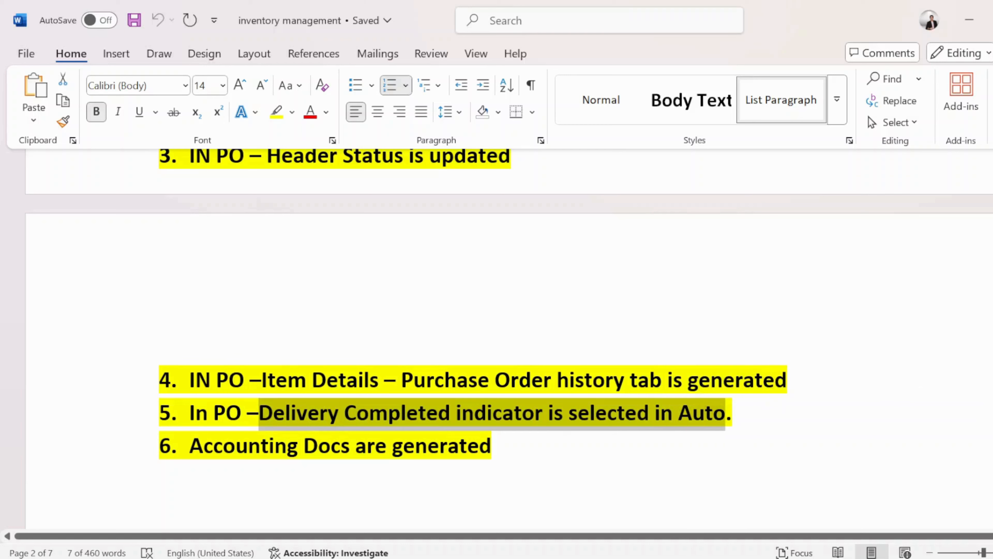
pyautogui.click(236, 446)
pyautogui.moveTo(505, 446); pyautogui.dragTo(189, 446)
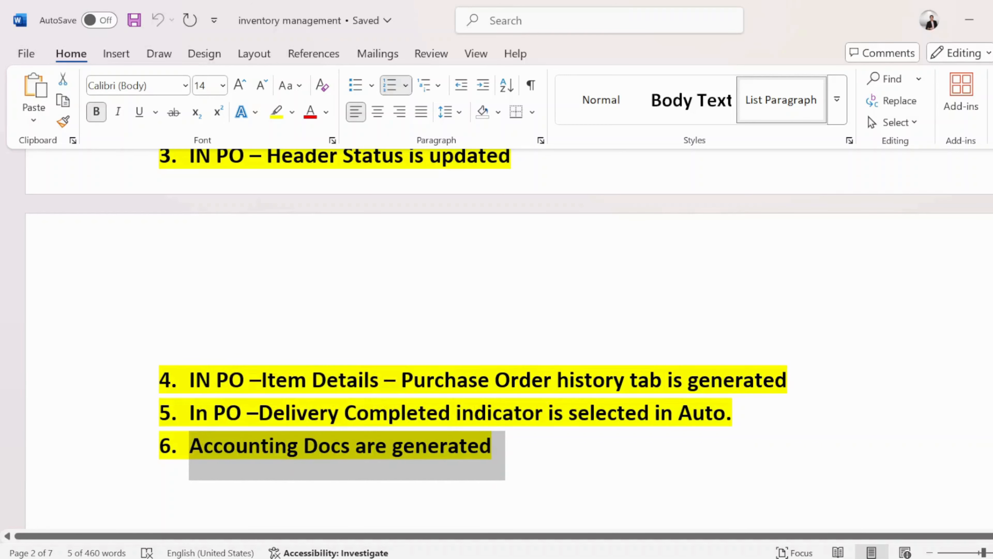
pyautogui.moveTo(992, 212); pyautogui.dragTo(992, 219)
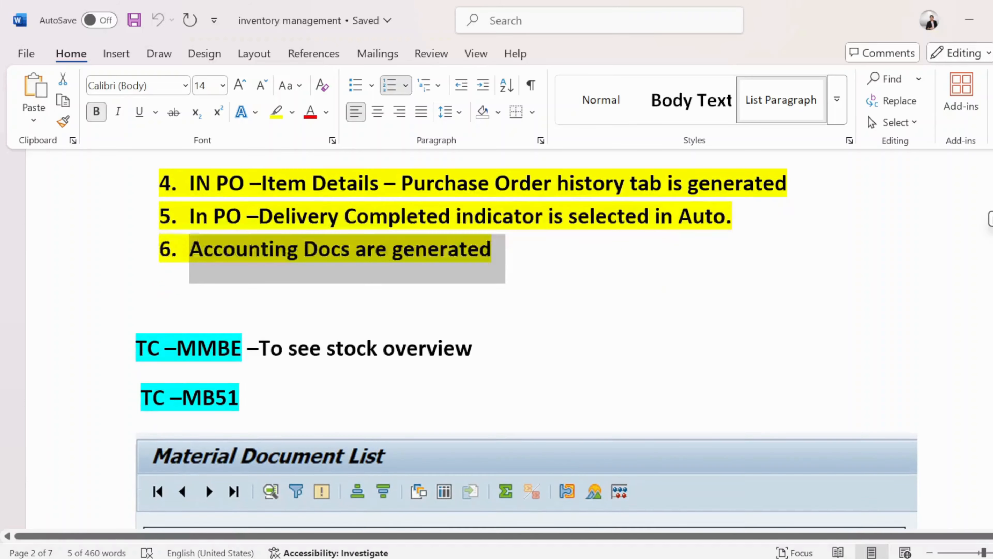
pyautogui.click(461, 309)
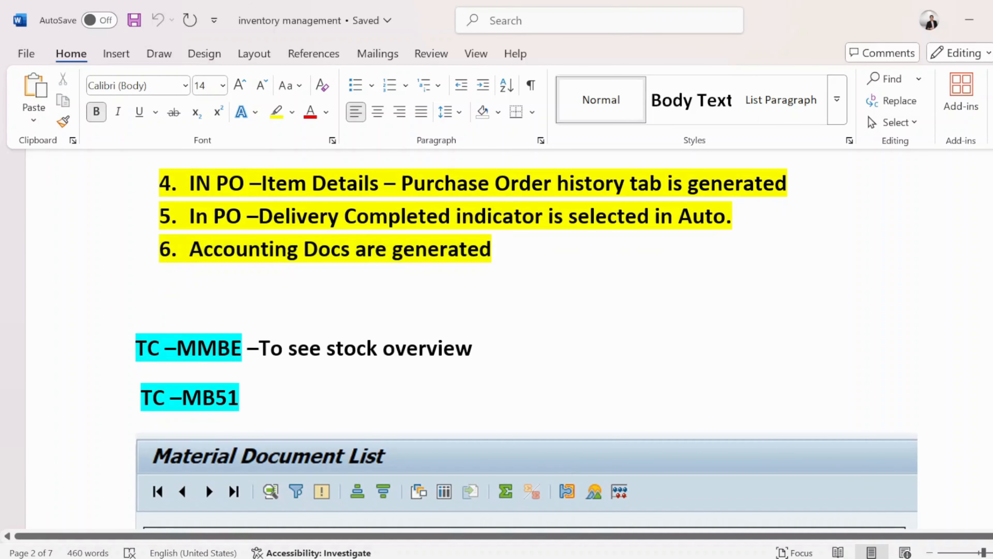
pyautogui.moveTo(992, 229); pyautogui.dragTo(992, 196)
# Switch back to the SAP material document and close the list of accounting documents
pyautogui.moveTo(665, 555)
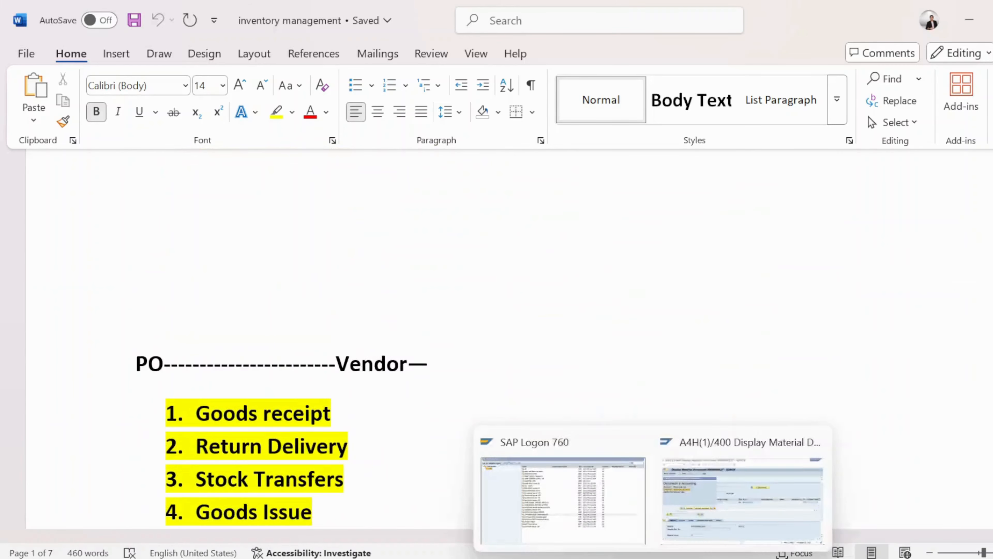
pyautogui.click(669, 532)
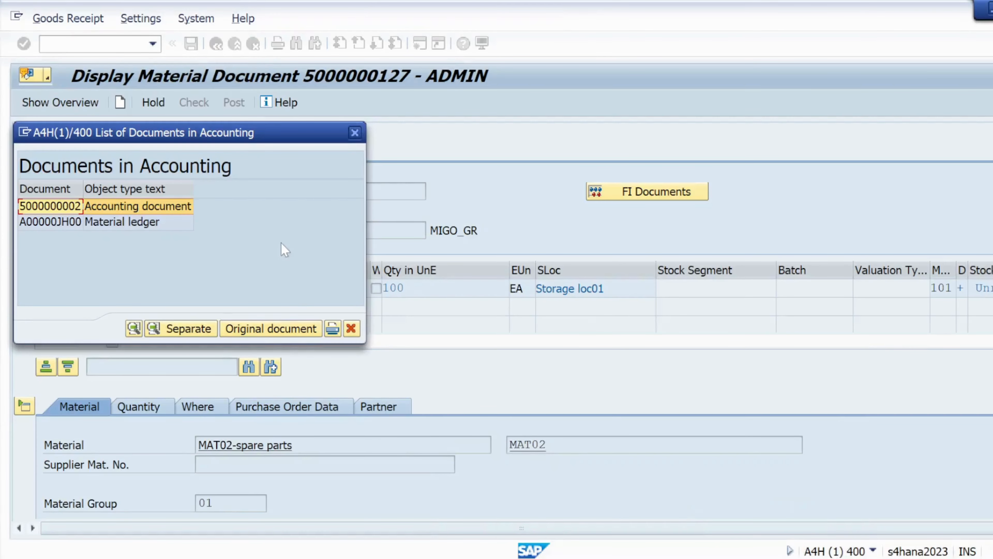
pyautogui.click(355, 132)
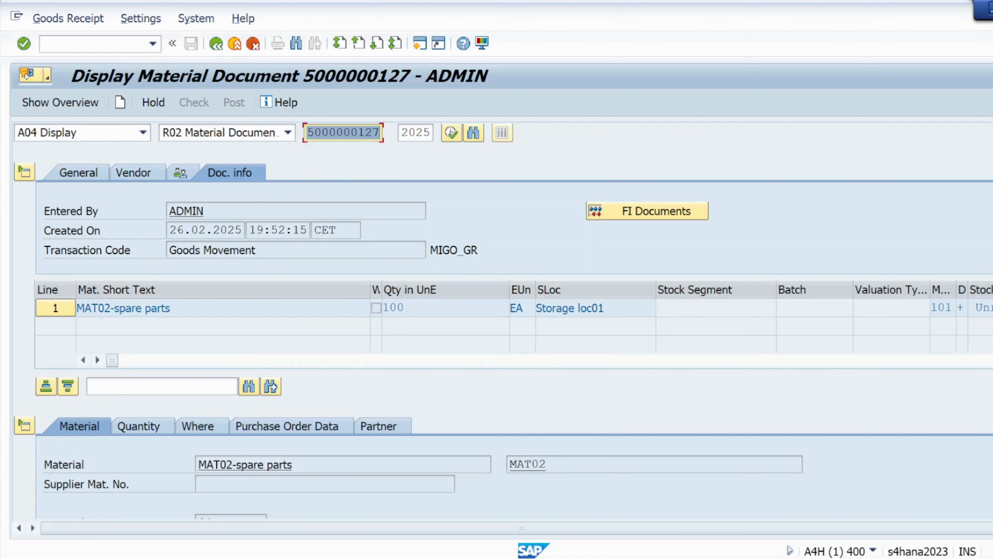
pyautogui.scroll(-5, 502, 323)
pyautogui.scroll(5, 503, 322)
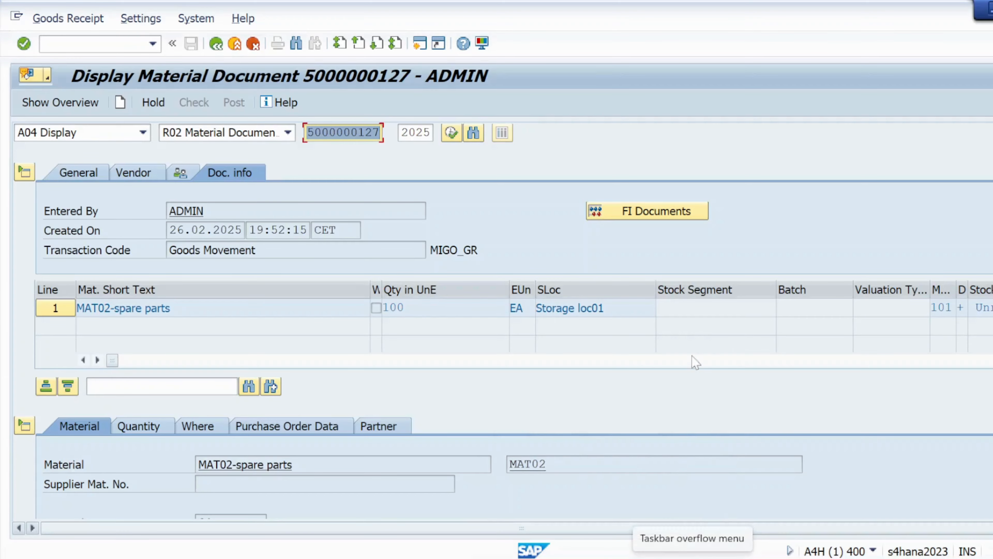
# Switch to the inventory management notes in Word and review the inventory topics list and the MIGO goods receipt entry
pyautogui.hotkey('alt', 'Tab')
pyautogui.hotkey('alt', 'Tab')
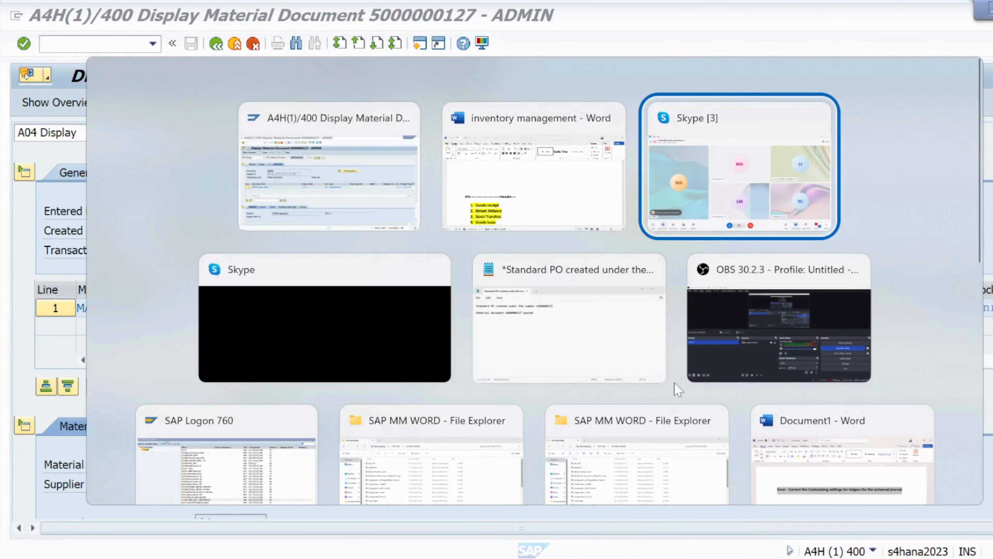
pyautogui.press('Left')
pyautogui.press('Left')
pyautogui.press('Down')
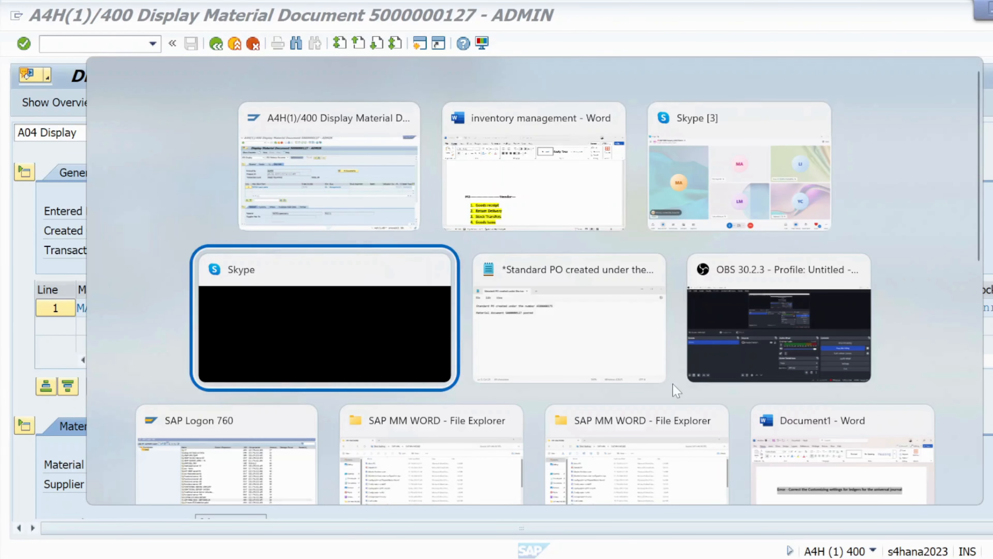
pyautogui.press('Up')
pyautogui.press('Right')
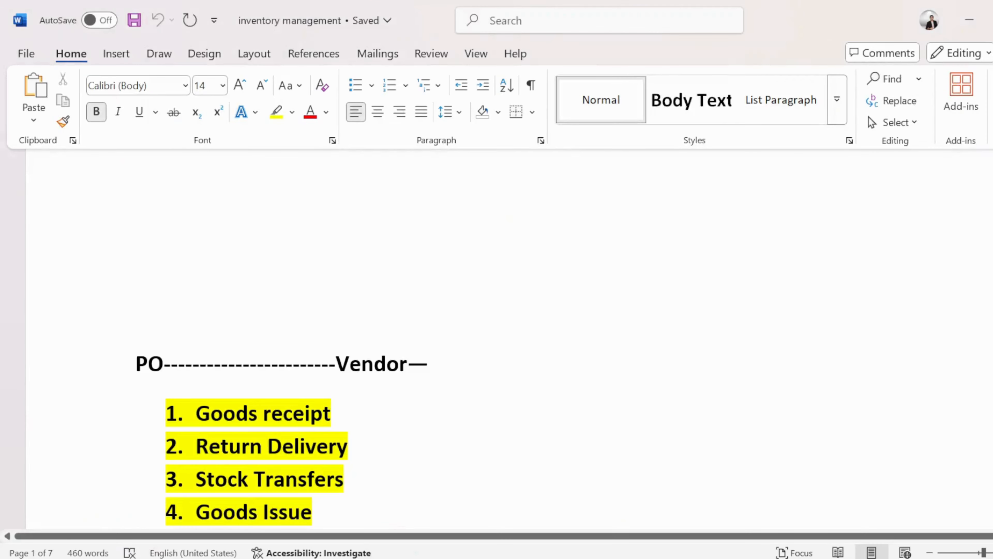
pyautogui.scroll(-3, 497, 337)
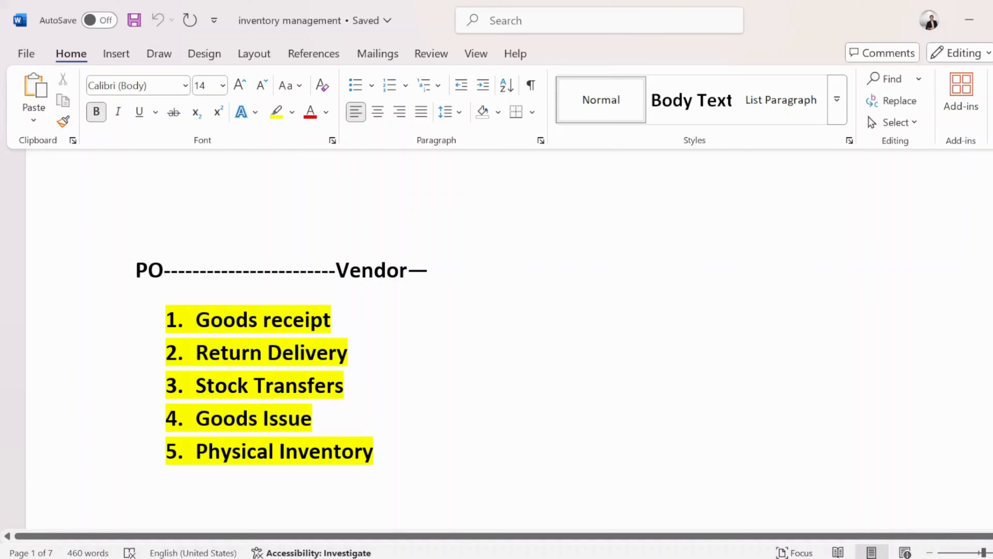
pyautogui.scroll(-2, 496, 337)
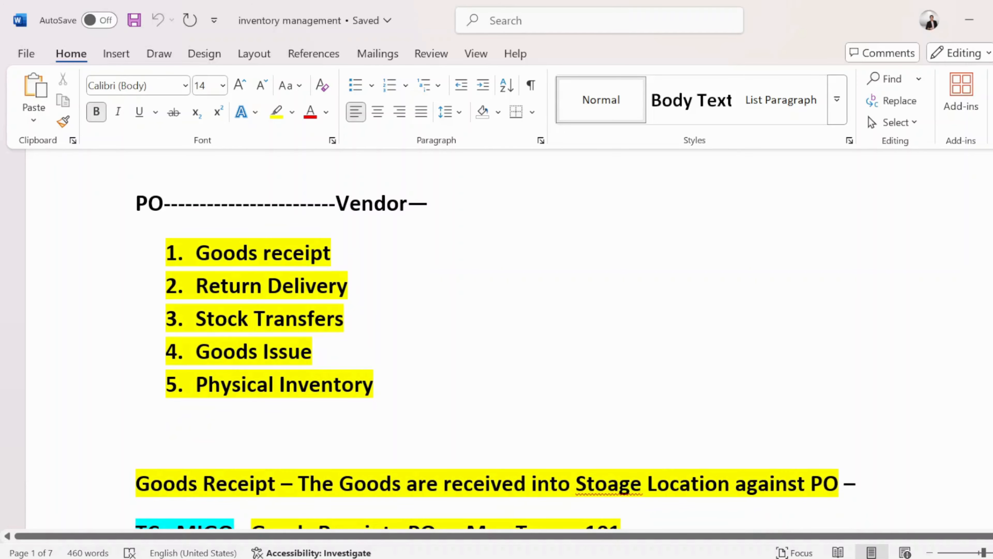
pyautogui.scroll(-2, 496, 352)
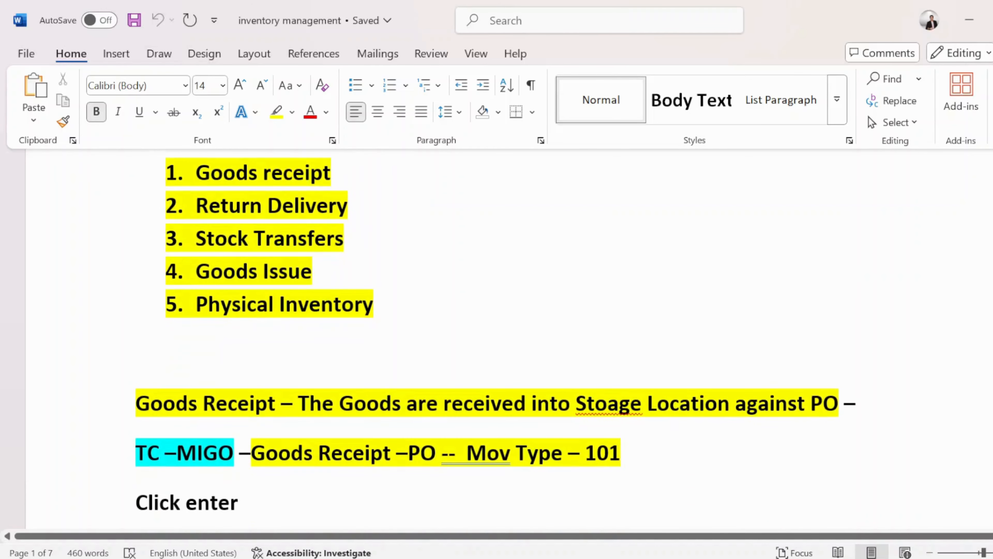
# Switch to the SAP session and start the Create Purchase Order transaction in place of the material document display
pyautogui.moveTo(637, 552)
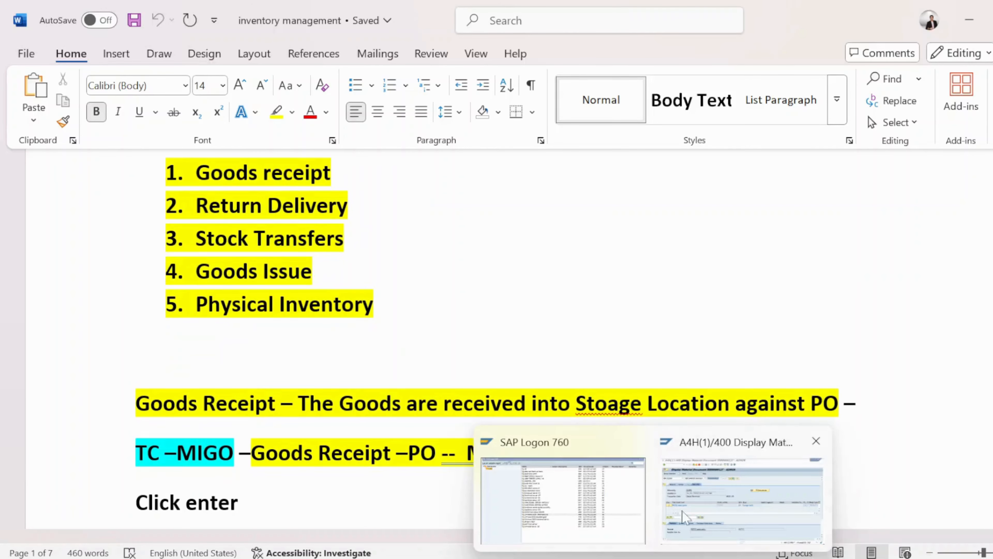
pyautogui.click(735, 485)
pyautogui.click(41, 43)
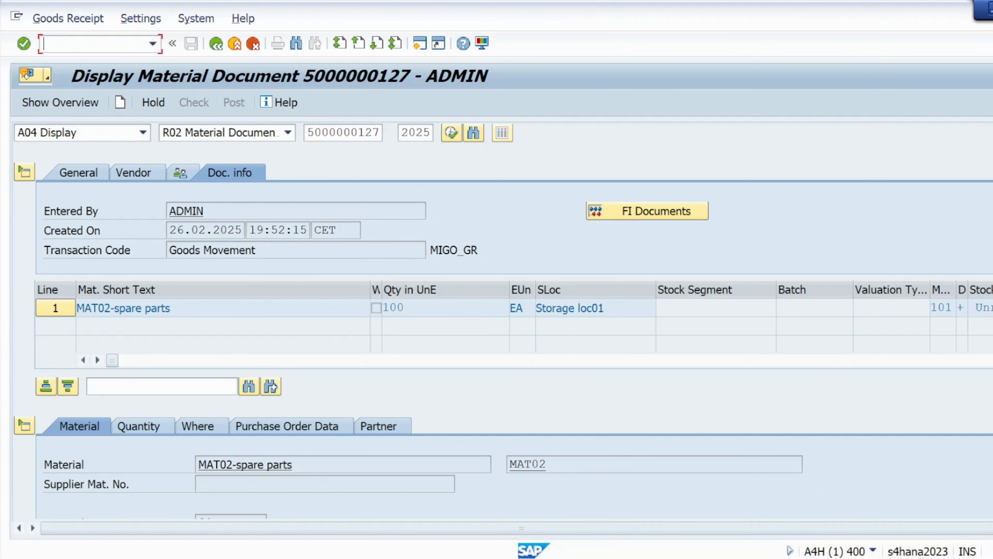
pyautogui.write('/nme21')
pyautogui.press('Return')
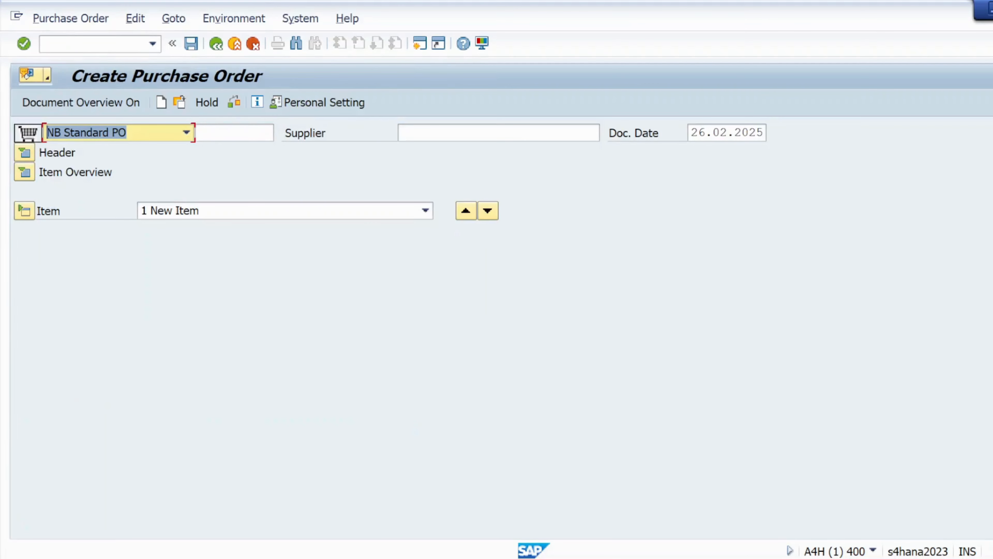
pyautogui.click(78, 44)
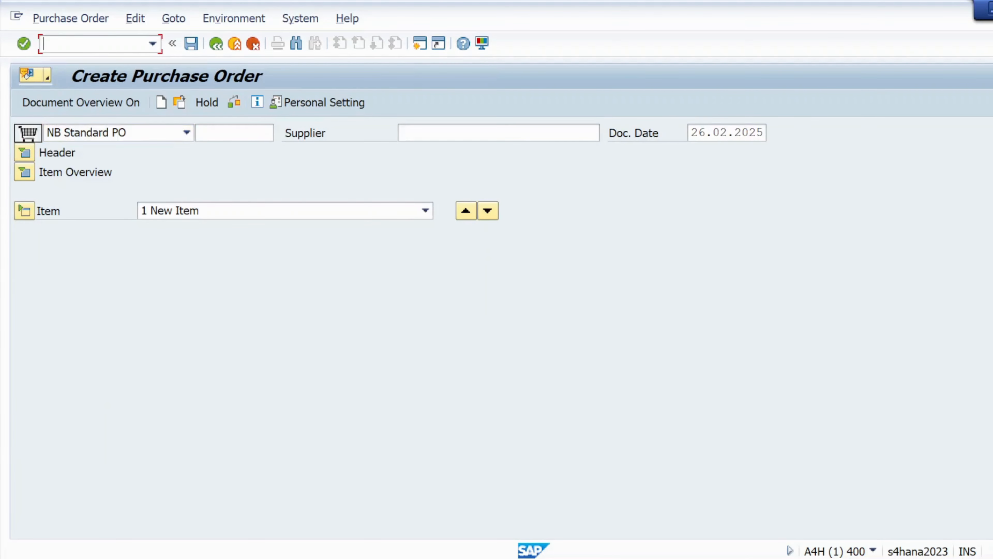
# Start transaction MM01 in place of the current one and enter mat2025 as the material number
pyautogui.write('/nmm01')
pyautogui.press('Return')
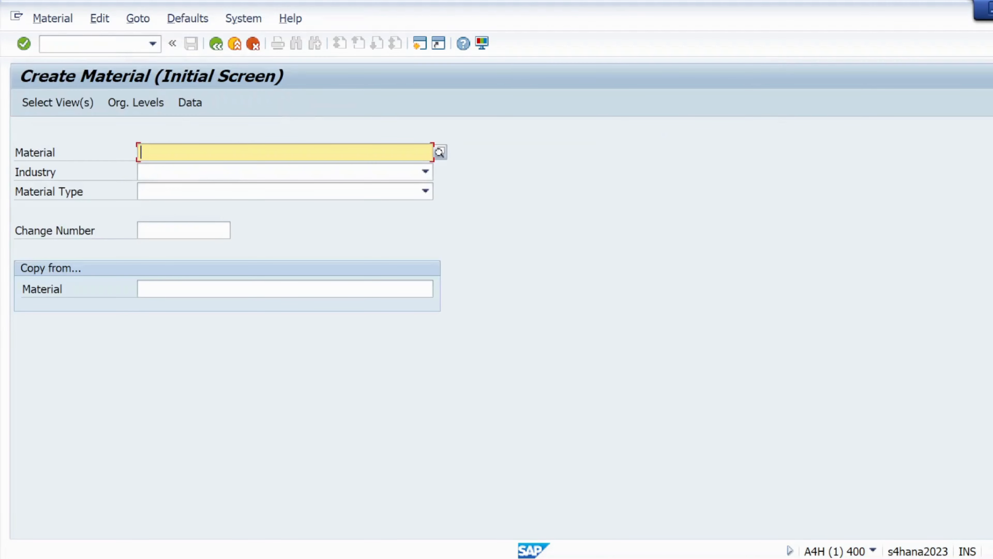
pyautogui.write('mat')
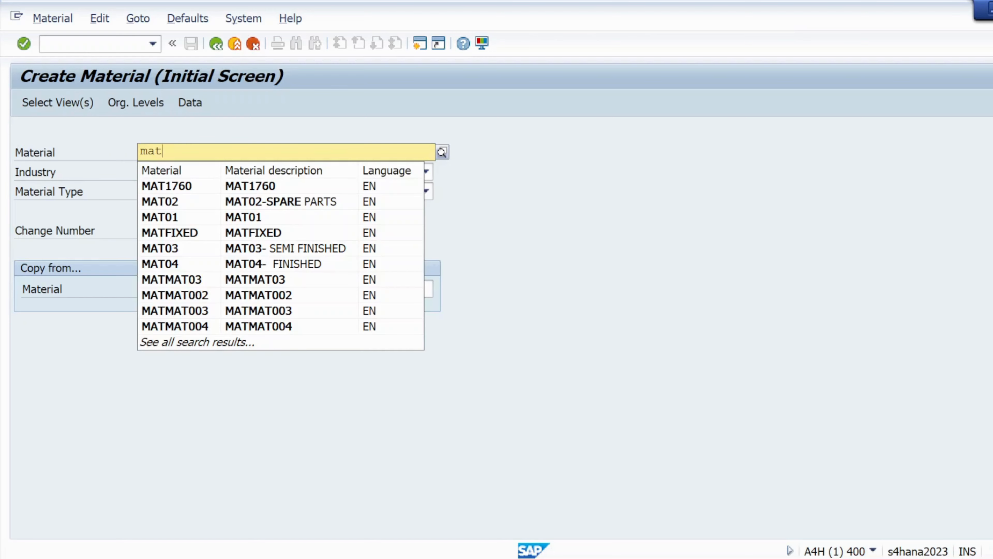
pyautogui.write('2022')
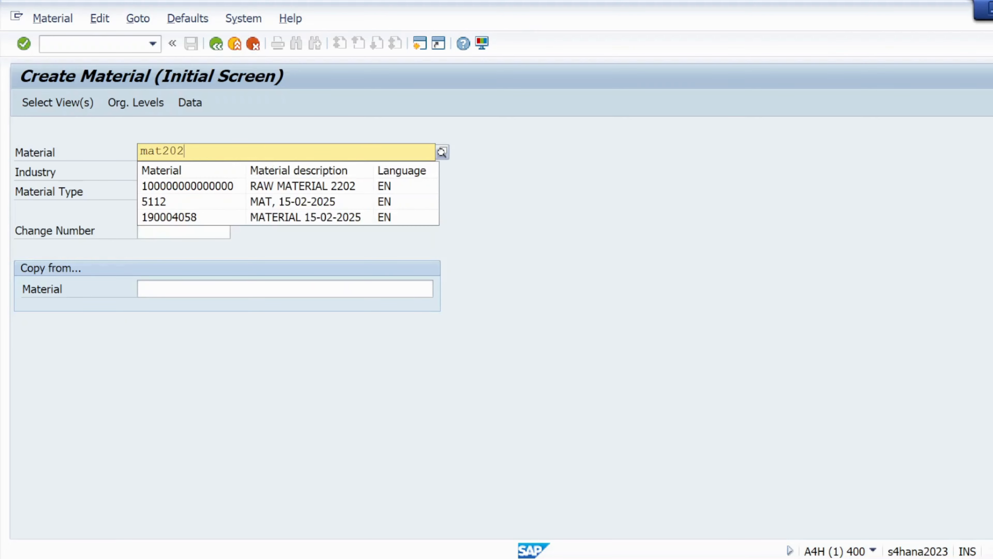
pyautogui.write('5')
pyautogui.click(513, 418)
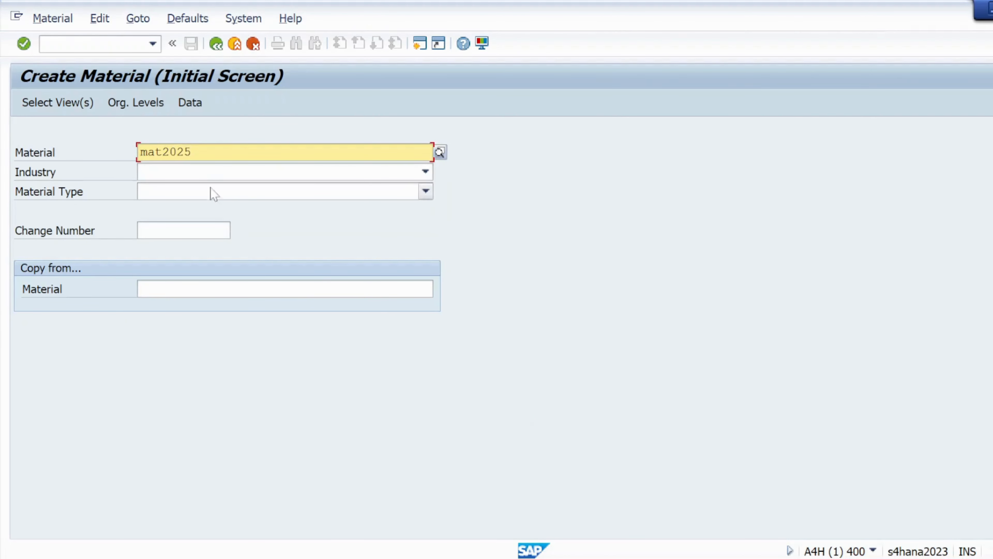
# Set the industry to M Mechanical engineering and the material type to ROH raw materials
pyautogui.click(200, 171)
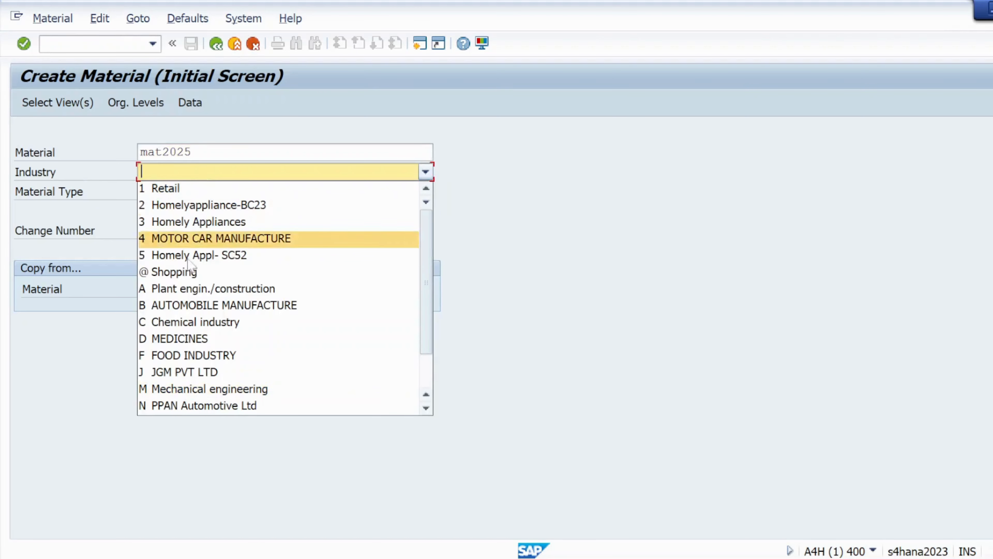
pyautogui.click(207, 389)
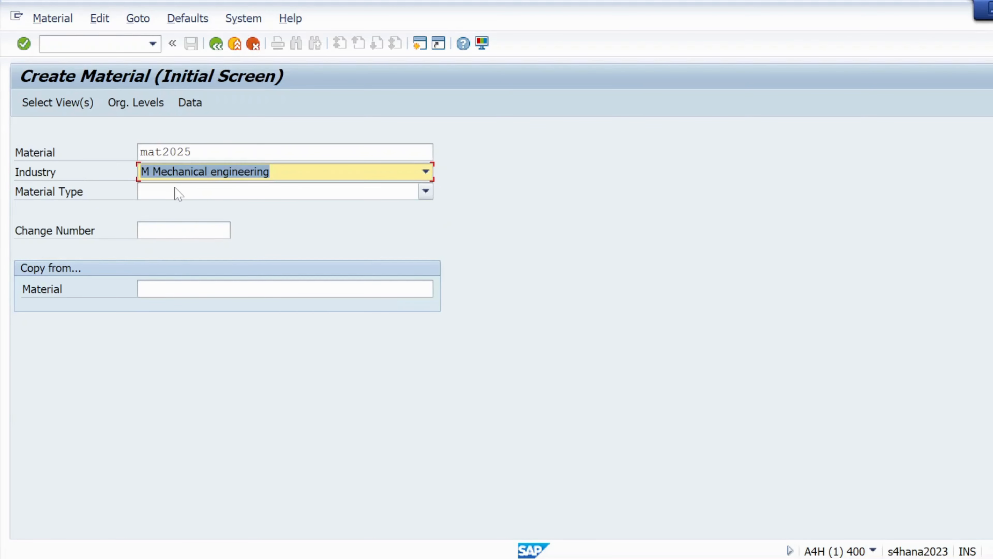
pyautogui.click(178, 193)
pyautogui.scroll(-5, 234, 352)
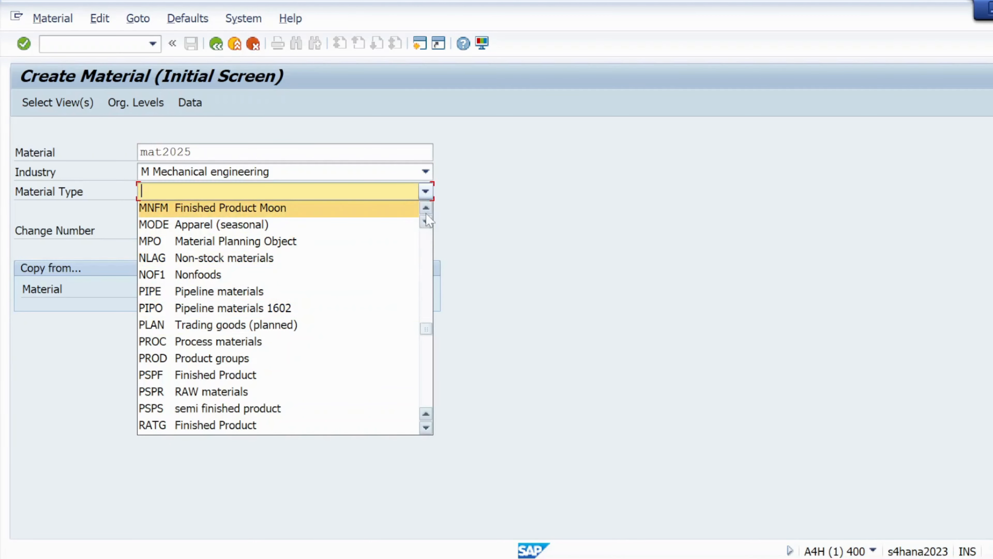
pyautogui.scroll(3, 427, 216)
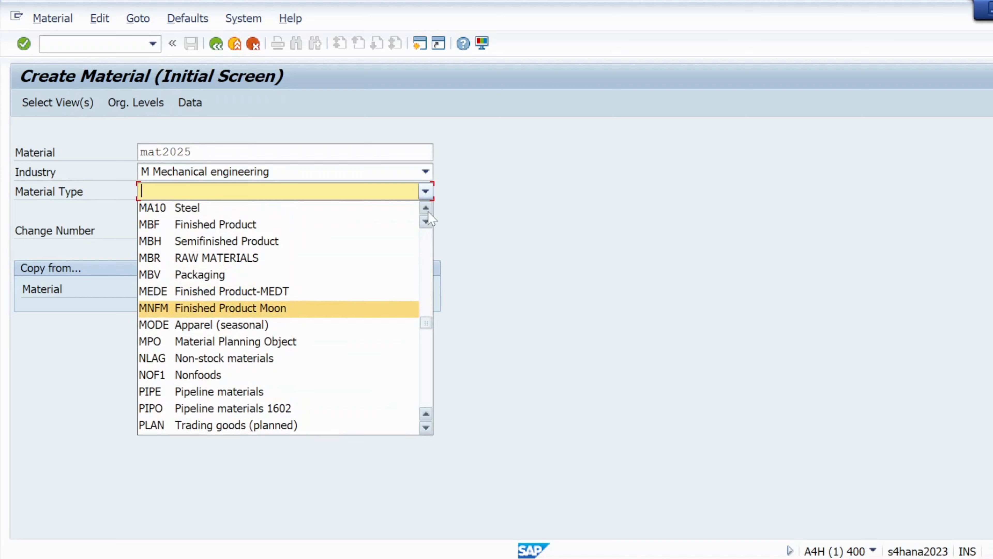
pyautogui.scroll(5, 428, 216)
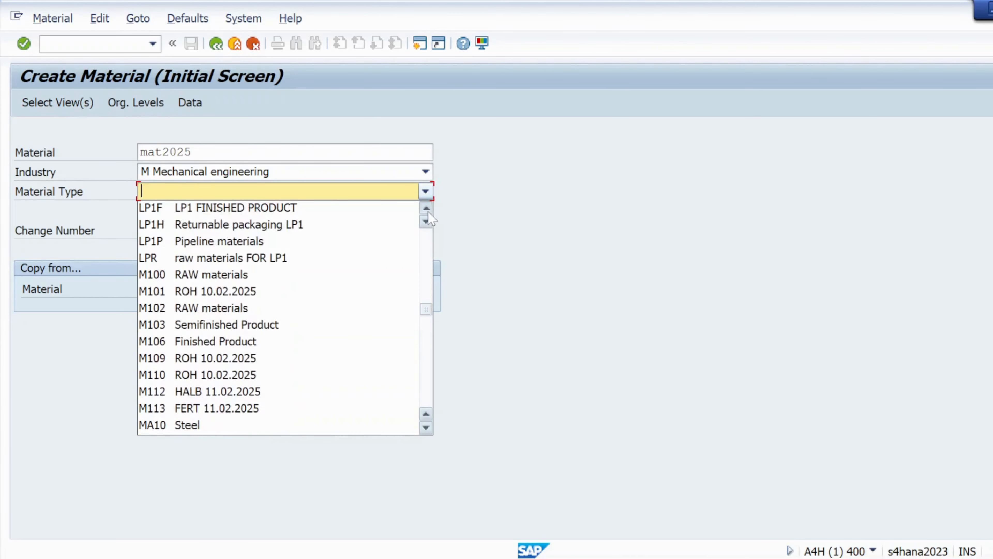
pyautogui.click(428, 212)
pyautogui.press('r')
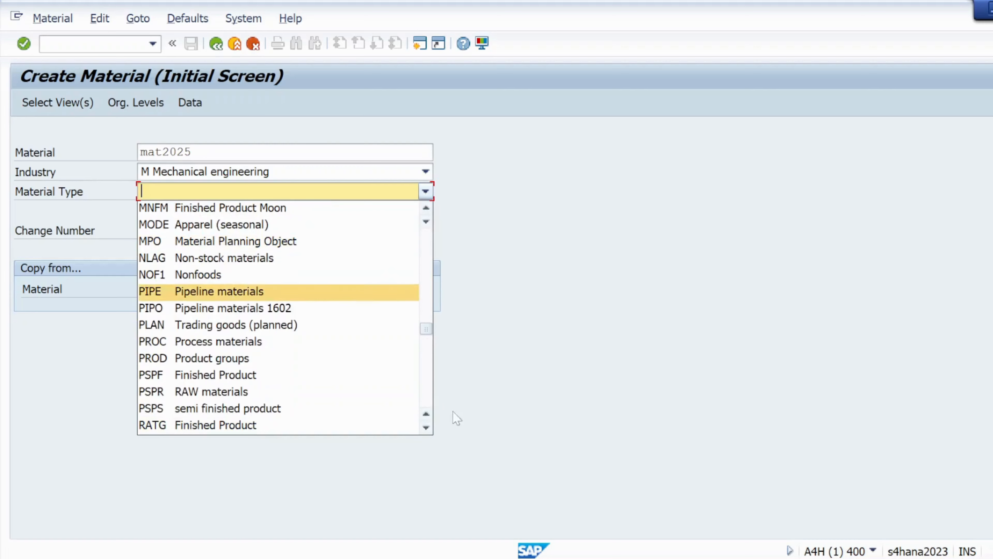
pyautogui.click(425, 429)
pyautogui.click(425, 429)
pyautogui.click(425, 430)
pyautogui.click(426, 430)
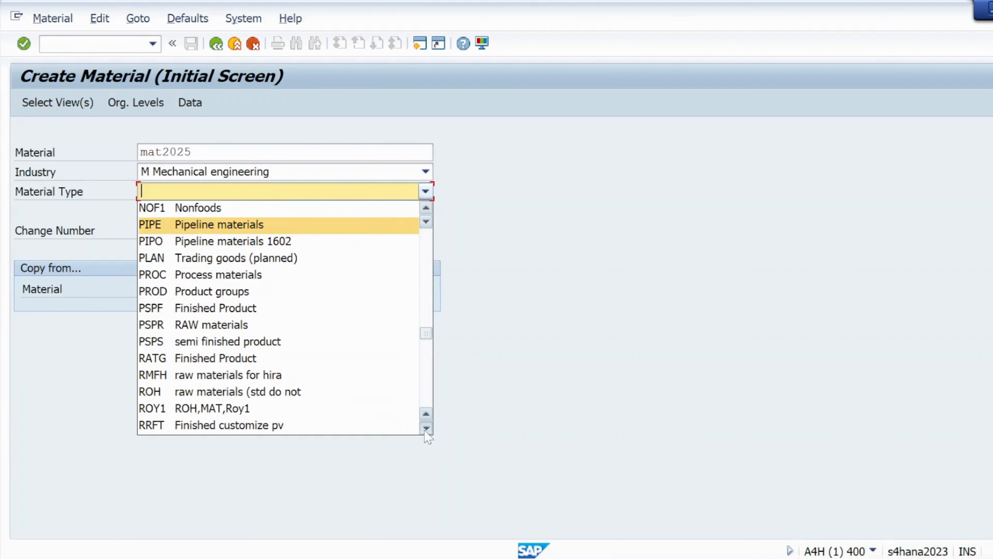
pyautogui.click(425, 429)
pyautogui.click(289, 378)
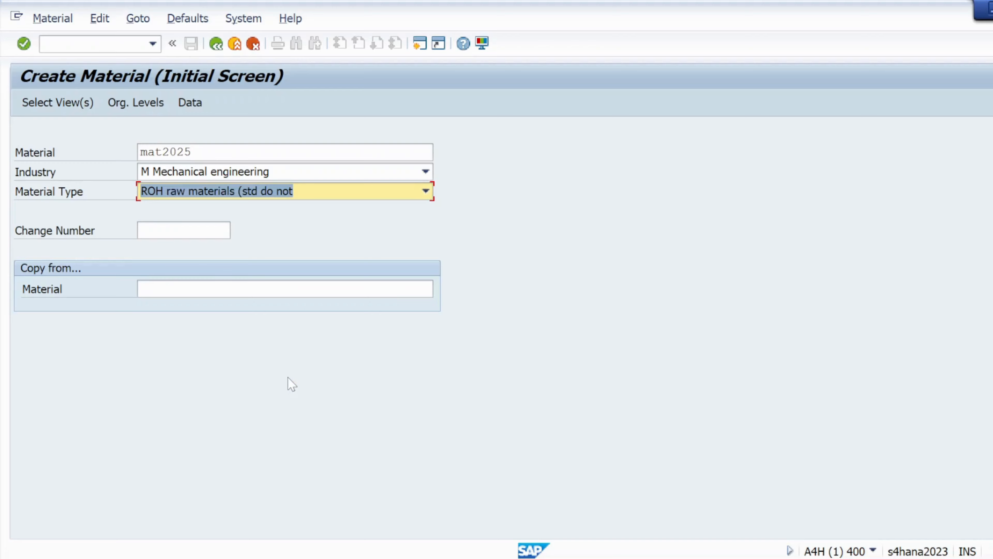
# Select the Basic Data 1, Purchasing and General Plant Data / Storage 1 views for the new material
pyautogui.click(64, 104)
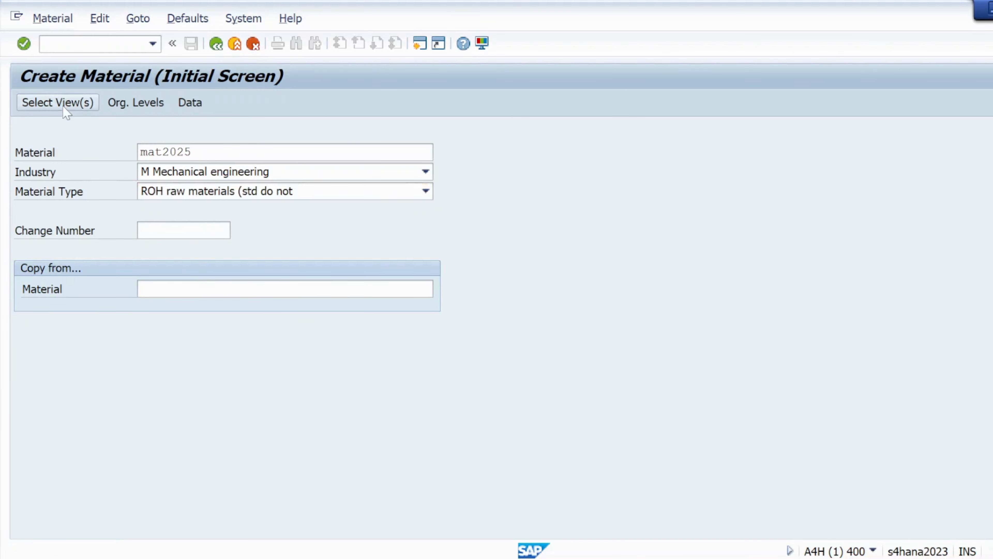
pyautogui.click(309, 144)
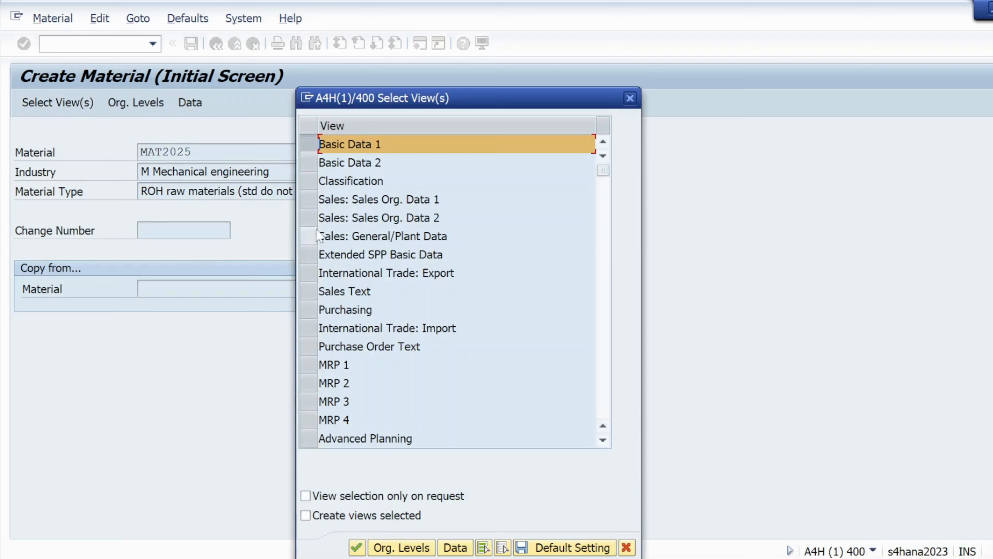
pyautogui.click(308, 309)
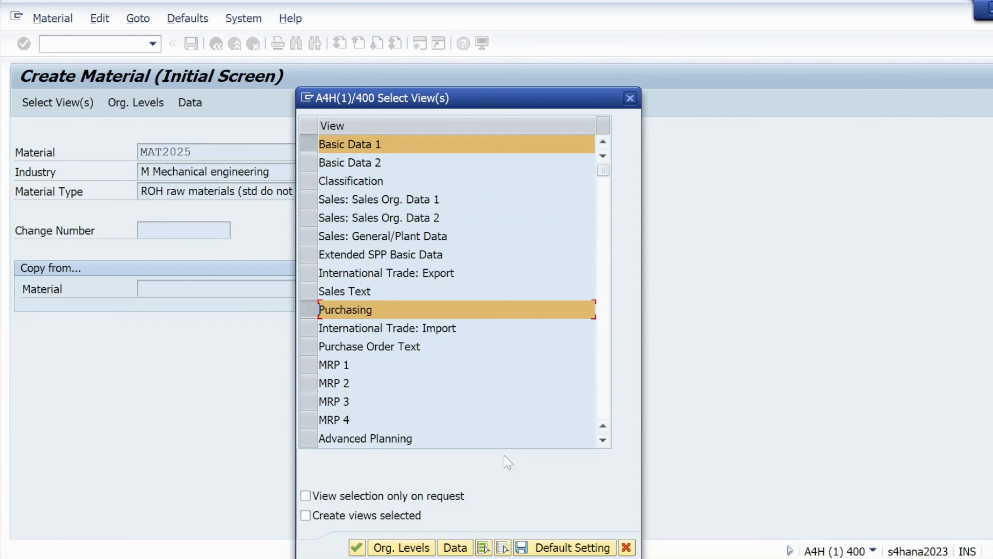
pyautogui.click(603, 440)
pyautogui.click(603, 440)
pyautogui.click(603, 440)
pyautogui.click(602, 441)
pyautogui.click(603, 441)
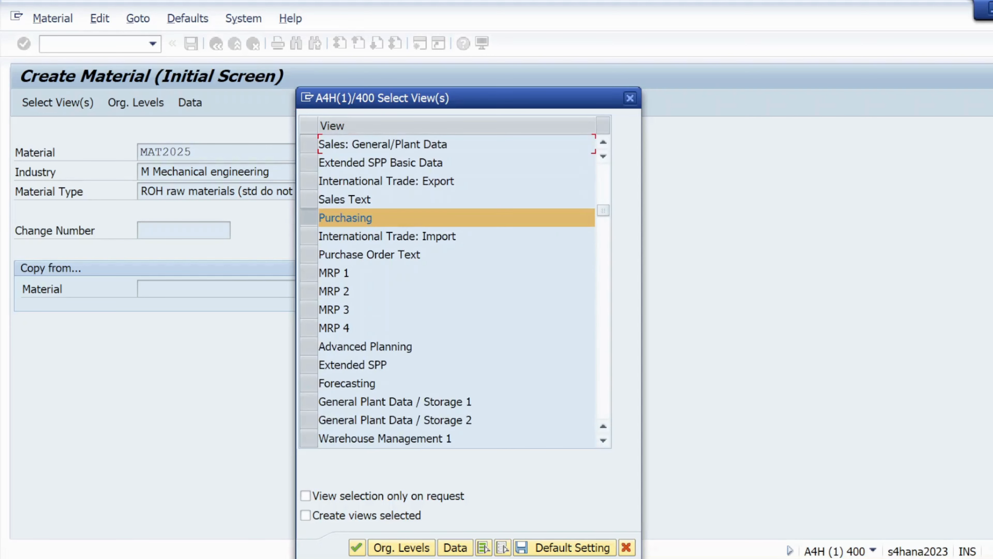
pyautogui.click(308, 401)
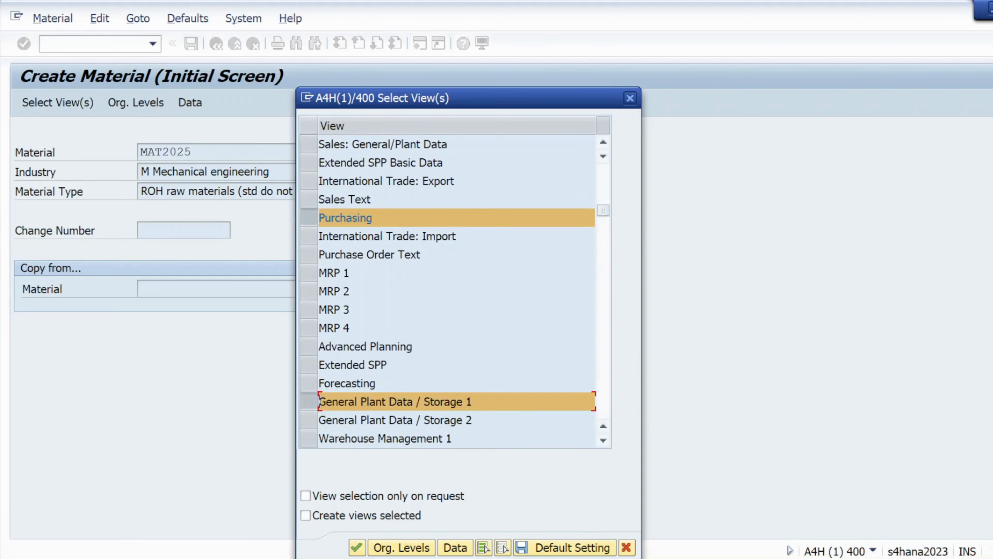
# Add the Accounting 1 view to the material's selected views
pyautogui.click(603, 440)
pyautogui.click(603, 440)
pyautogui.click(603, 441)
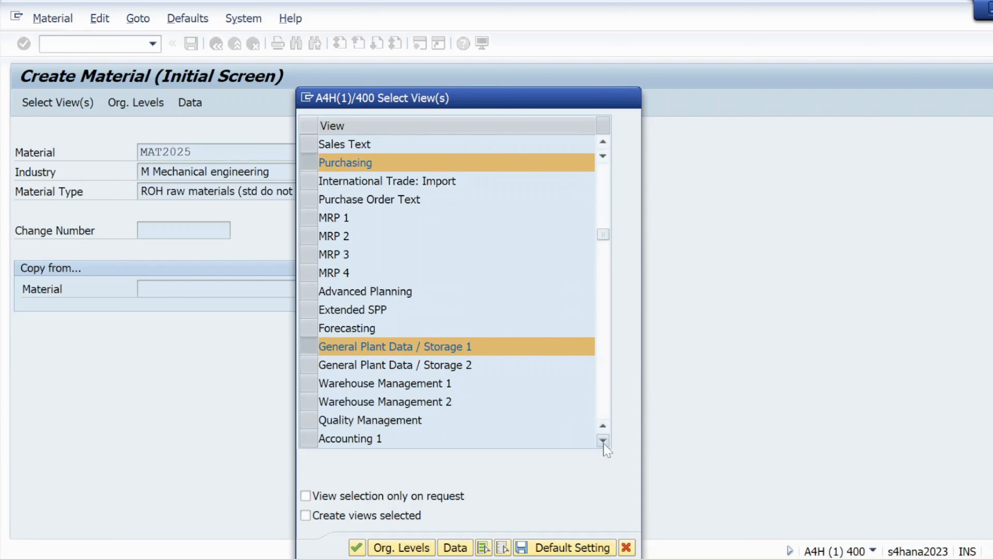
pyautogui.click(602, 440)
pyautogui.click(602, 441)
pyautogui.click(309, 402)
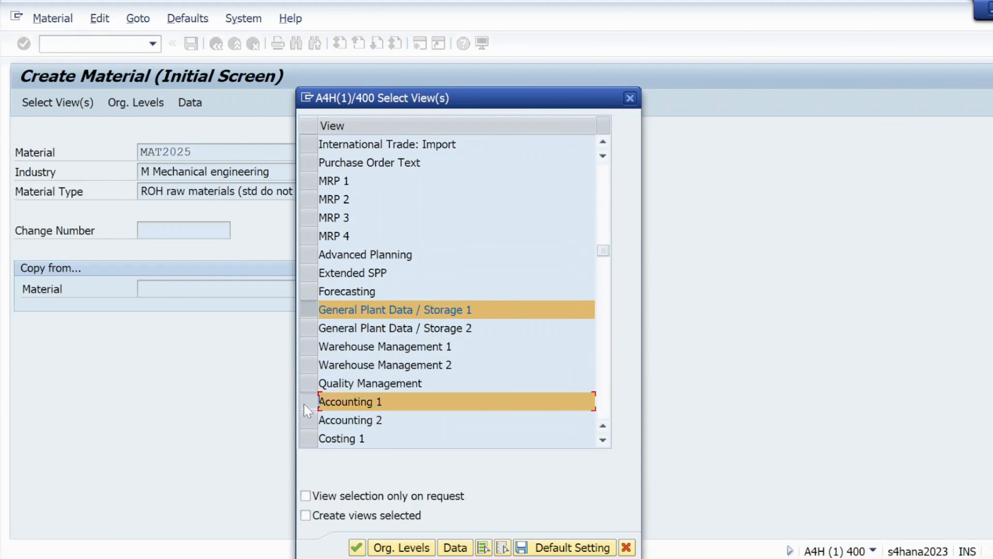
# Set the organizational levels to plant KL01 and storage location KS01, and confirm them
pyautogui.click(417, 550)
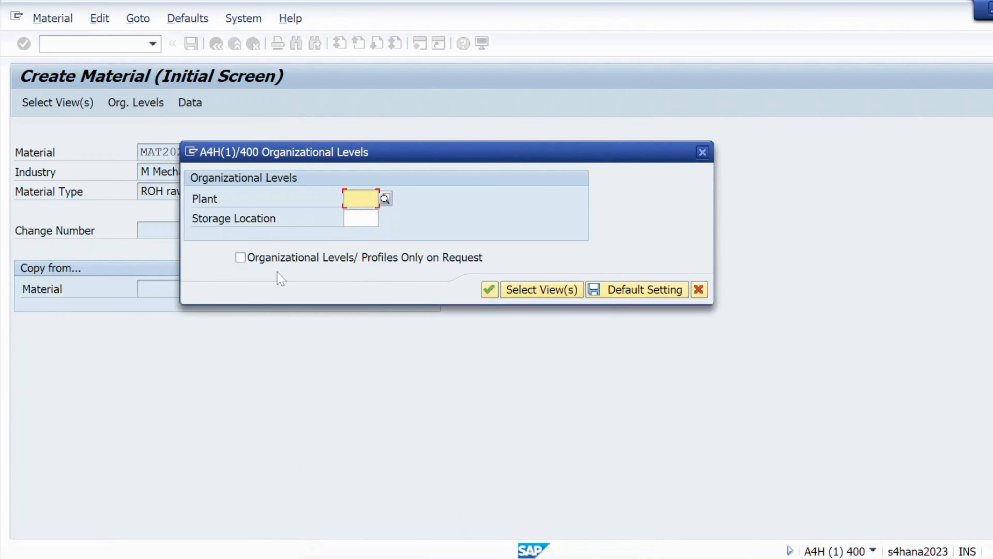
pyautogui.write('kl01')
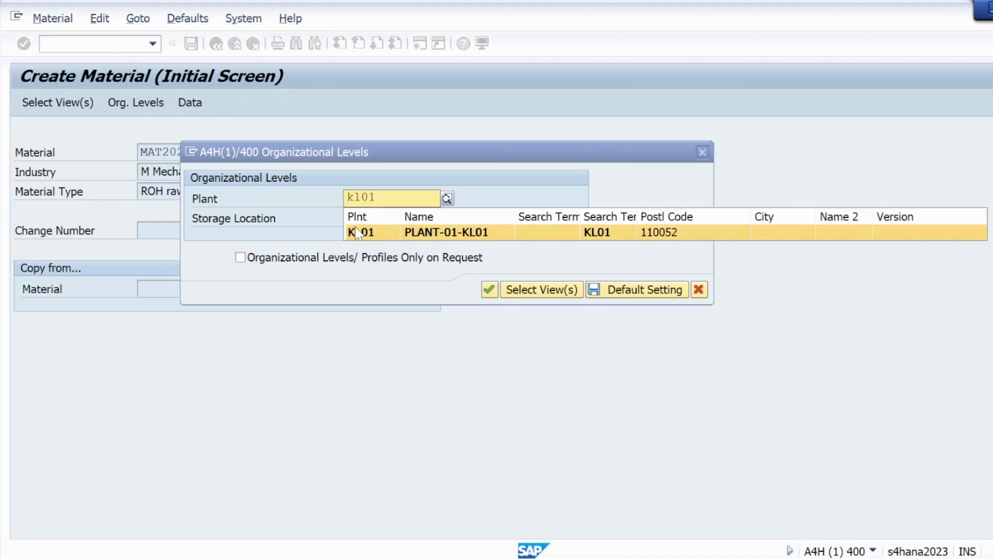
pyautogui.click(358, 235)
pyautogui.press('Tab')
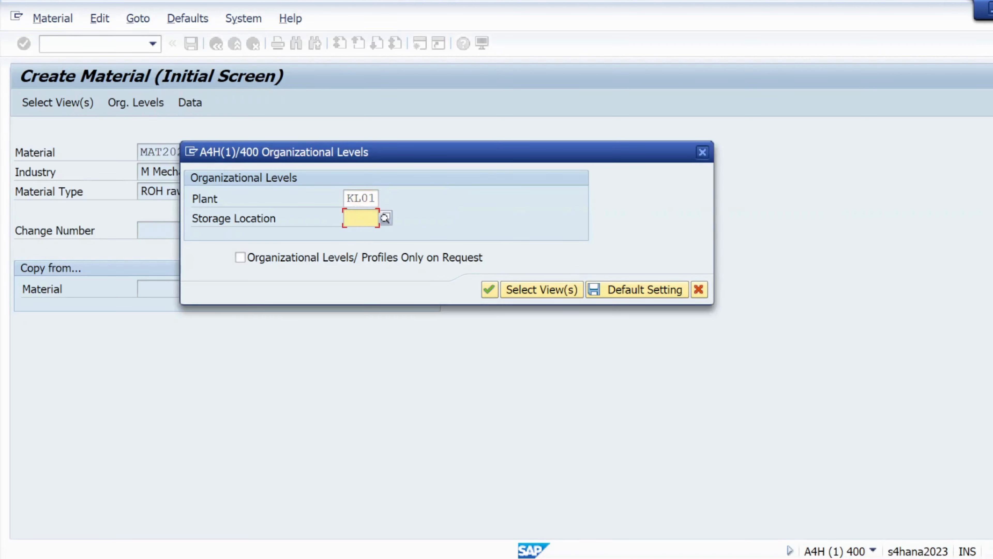
pyautogui.write('ks01')
pyautogui.press('Return')
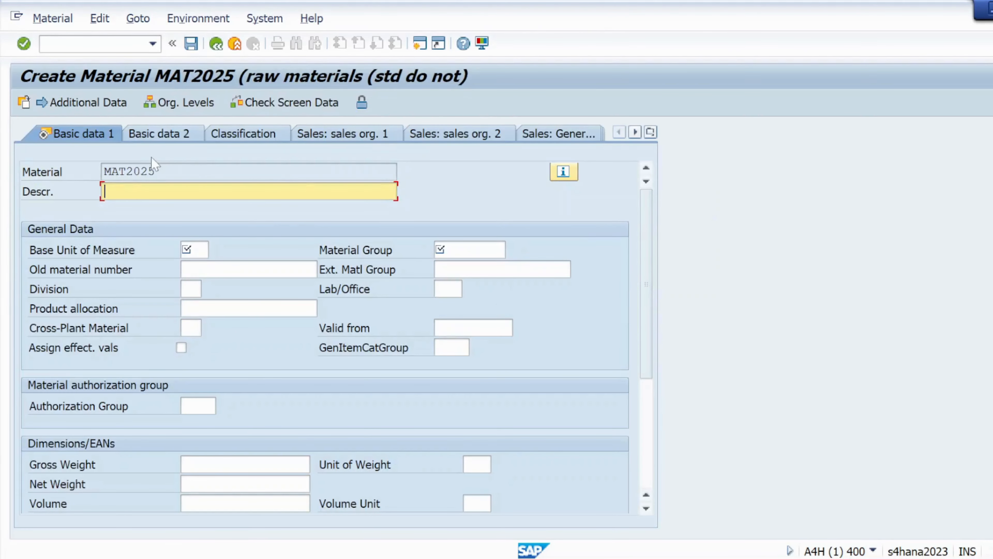
# Copy the material number MAT2025 into the description of the basic data
pyautogui.moveTo(155, 171); pyautogui.dragTo(93, 171)
pyautogui.hotkey('ctrl', 'c')
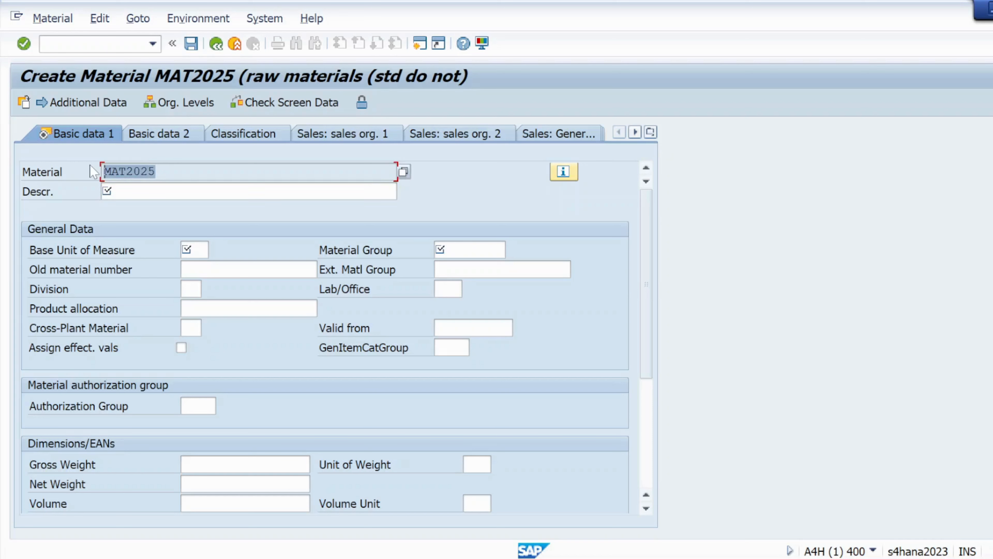
pyautogui.click(90, 165)
pyautogui.press('Tab')
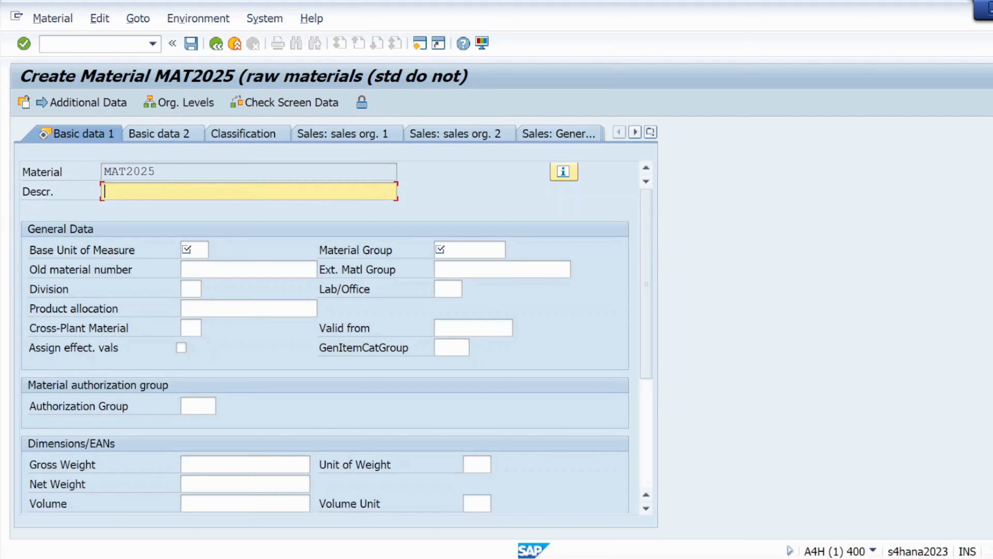
pyautogui.hotkey('ctrl', 'v')
# Set the base unit of measure to EA and the material group to 01, and confirm the basic data
pyautogui.press('Tab')
pyautogui.write('e')
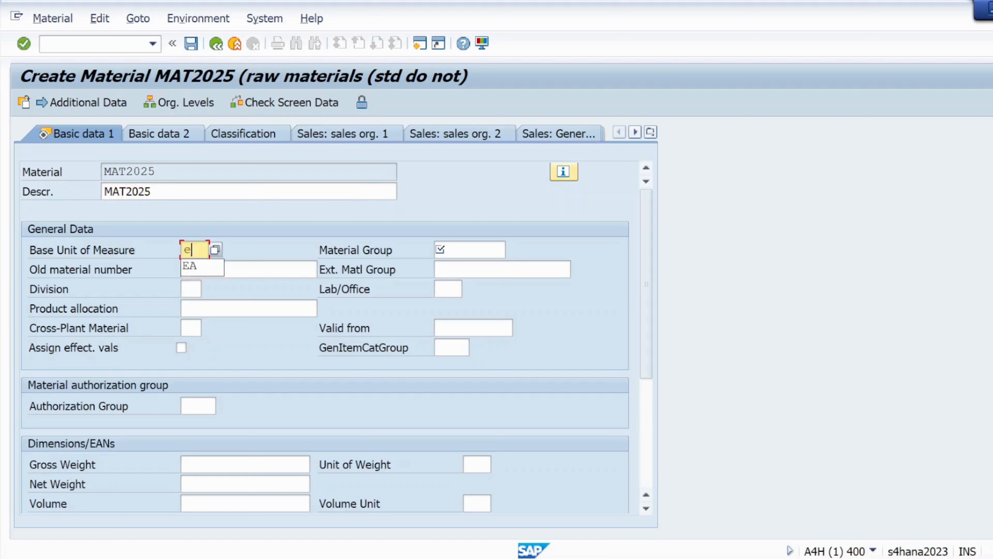
pyautogui.write('a')
pyautogui.press('Tab')
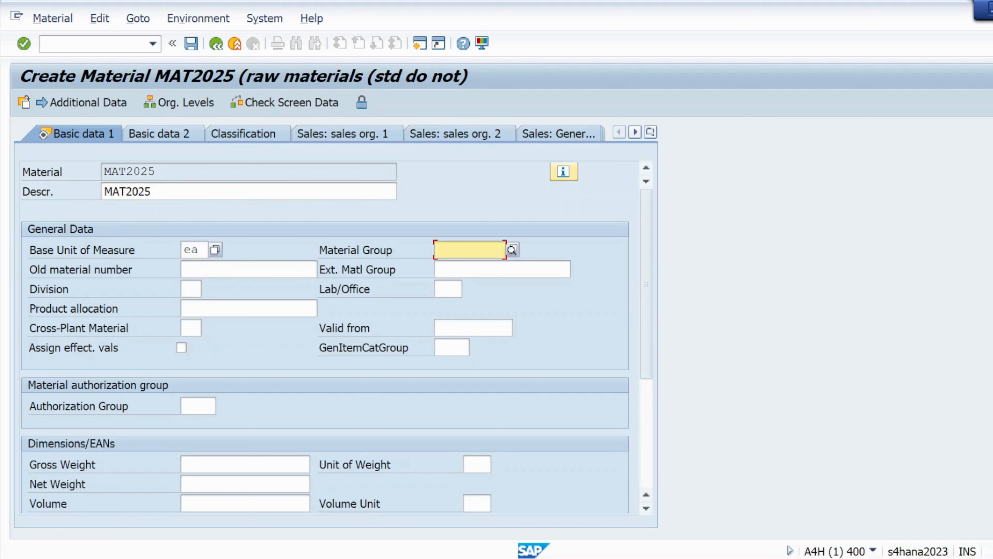
pyautogui.write('01')
pyautogui.click(24, 43)
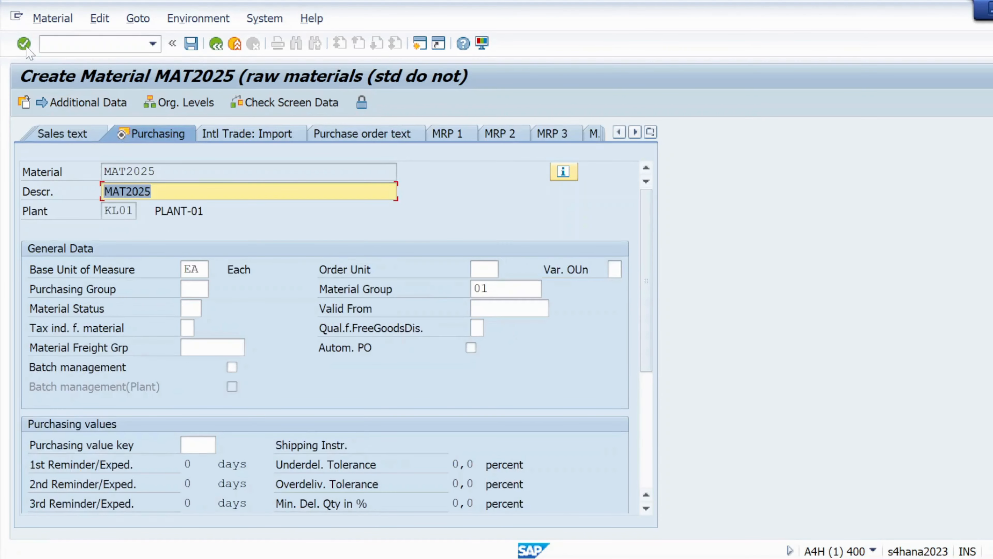
# Accept the purchasing and plant storage data without entries, and set valuation class 3000 in the Accounting 1 view
pyautogui.click(24, 43)
pyautogui.click(23, 43)
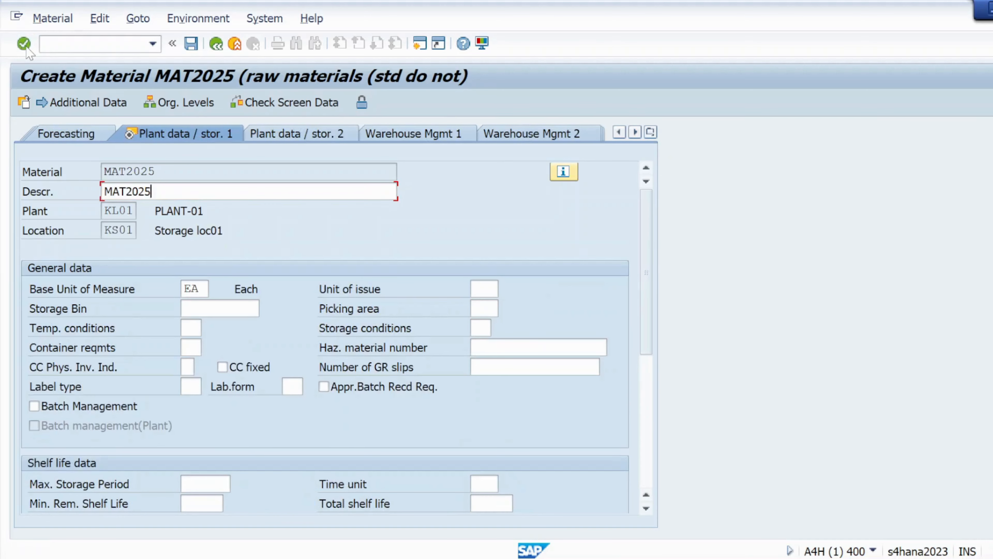
pyautogui.click(23, 43)
pyautogui.click(23, 43)
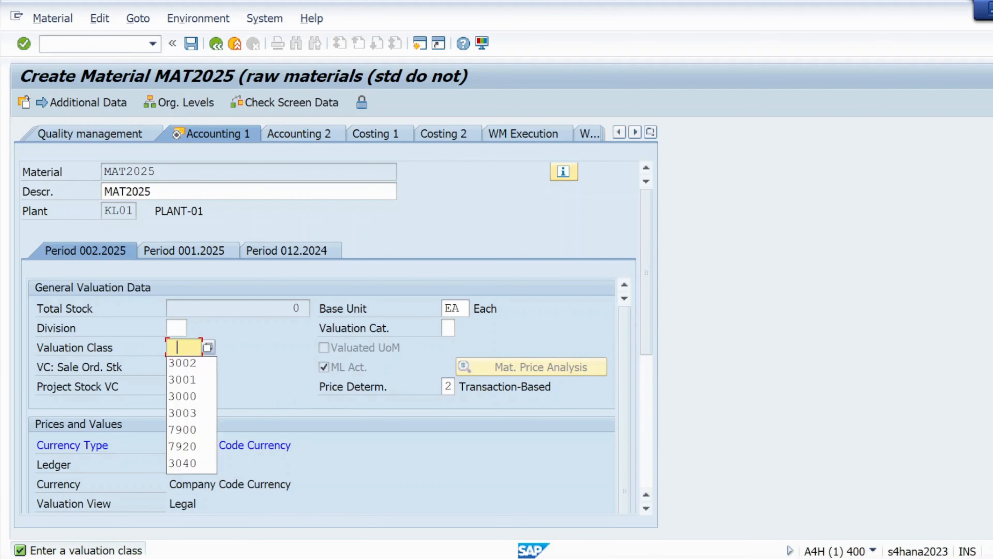
pyautogui.click(190, 398)
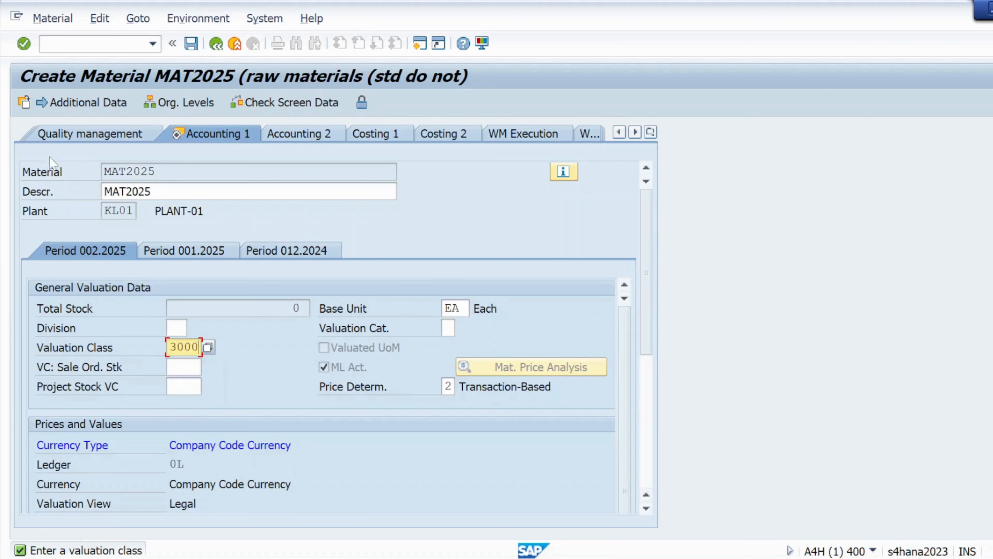
pyautogui.click(24, 43)
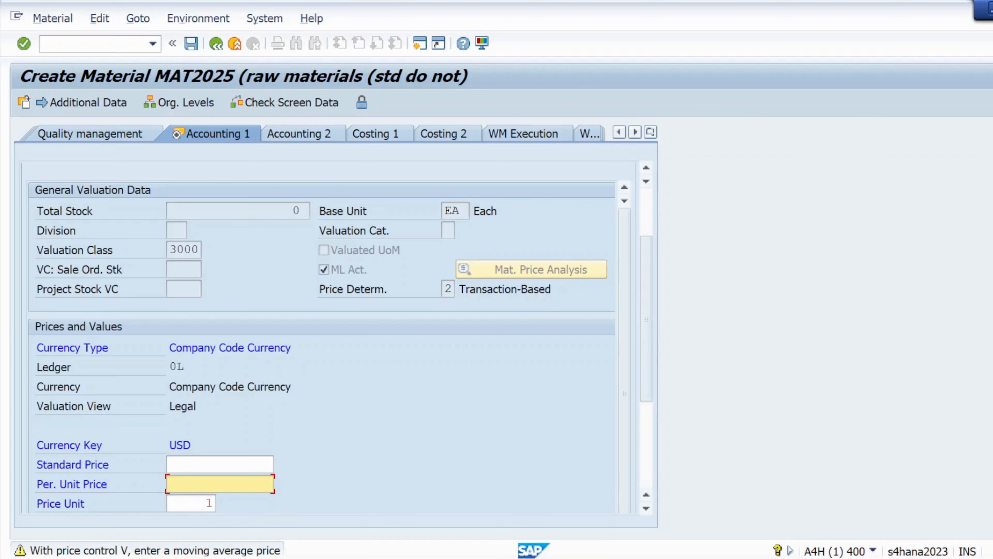
# Enter a per unit price of 10 USD for the material and review the remaining price fields
pyautogui.write('10')
pyautogui.click(384, 475)
pyautogui.scroll(-1, 654, 391)
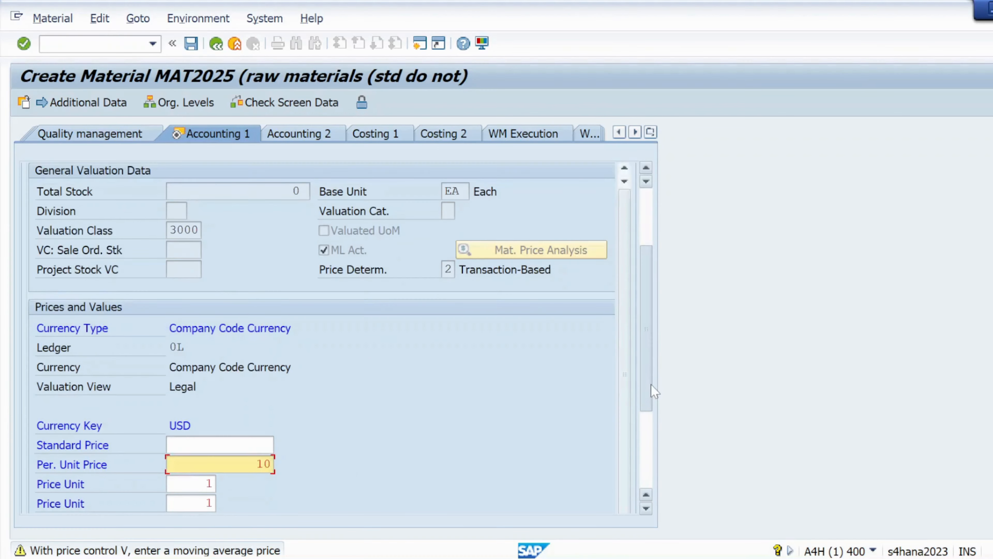
pyautogui.scroll(-3, 654, 391)
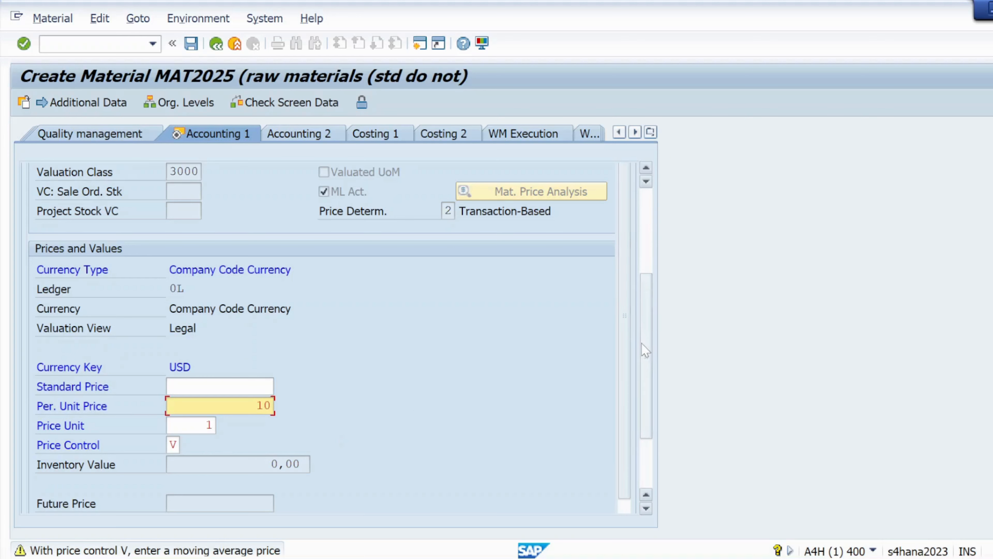
pyautogui.moveTo(642, 344); pyautogui.dragTo(627, 404)
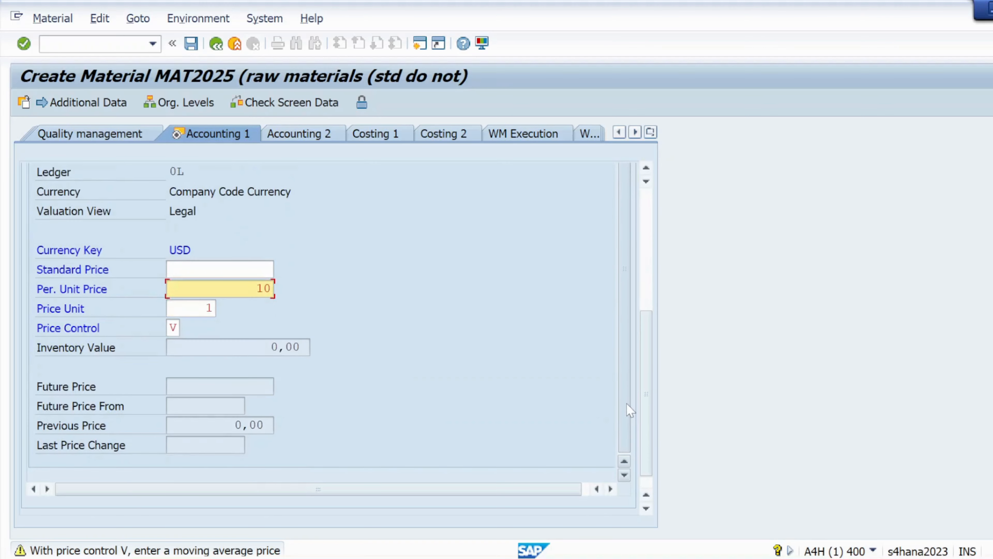
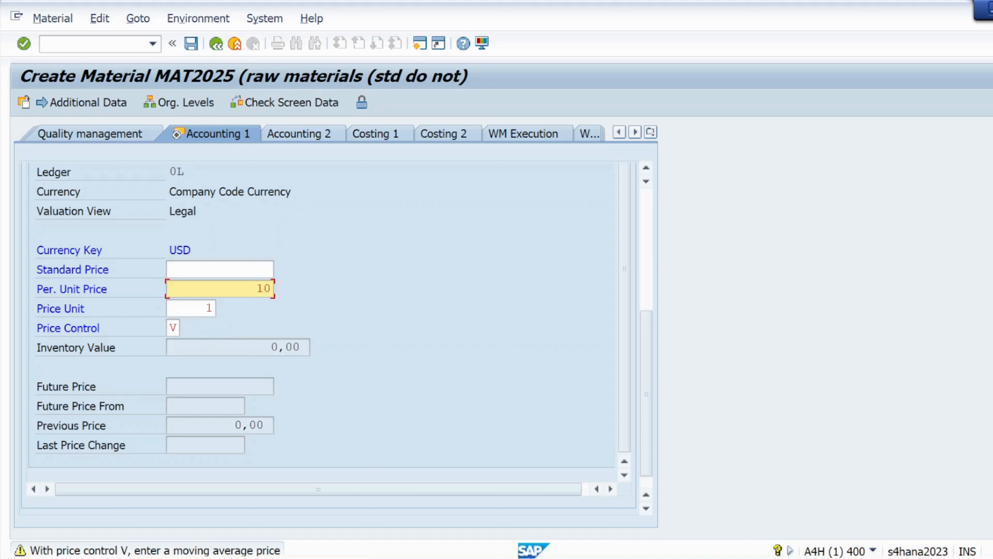
# Examine the available price control indicators for the material and close the list without changing the selection
pyautogui.click(173, 328)
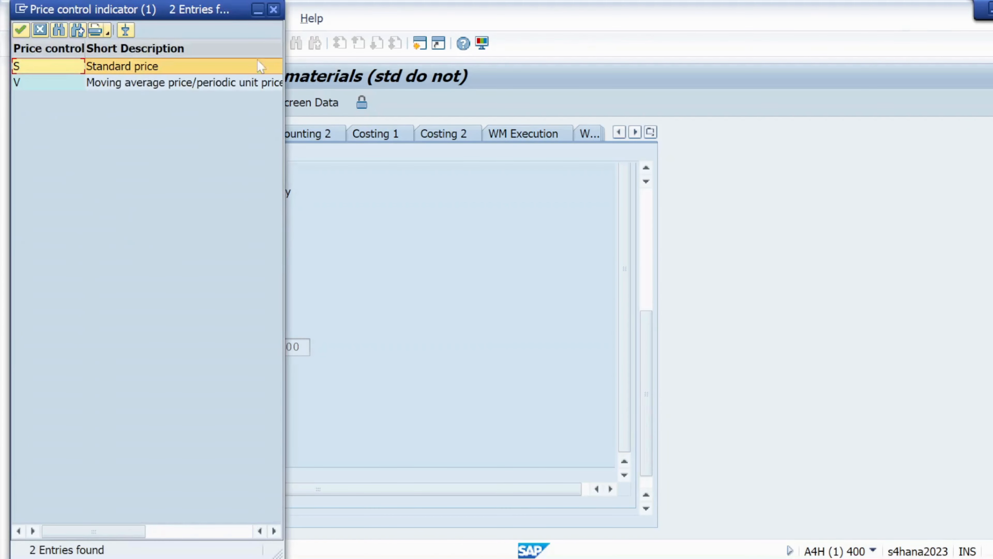
pyautogui.click(273, 10)
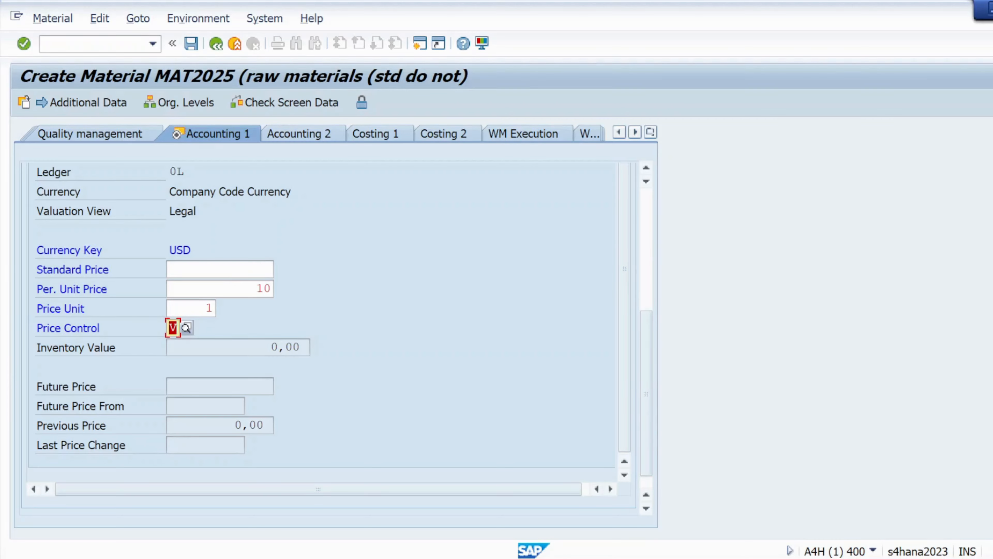
pyautogui.press('Tab')
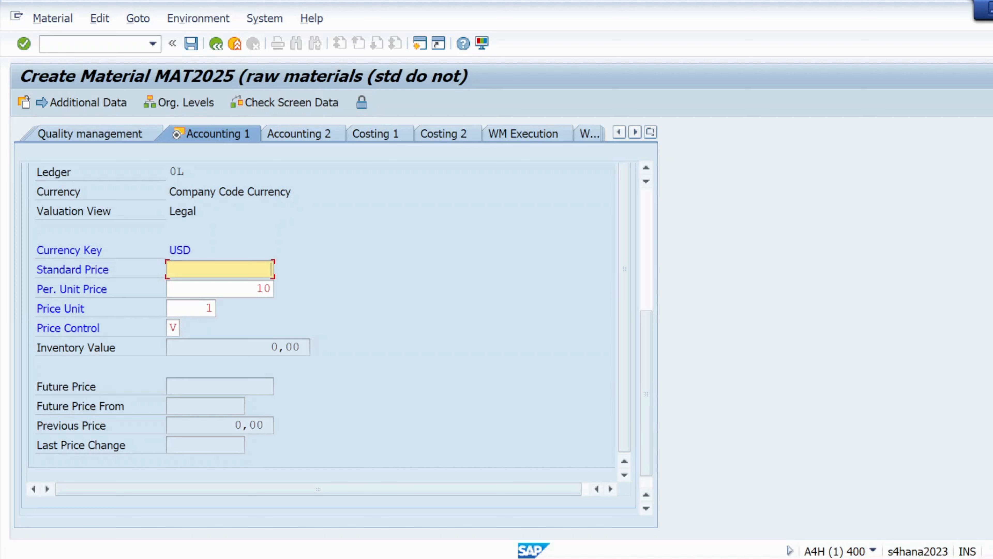
pyautogui.click(256, 289)
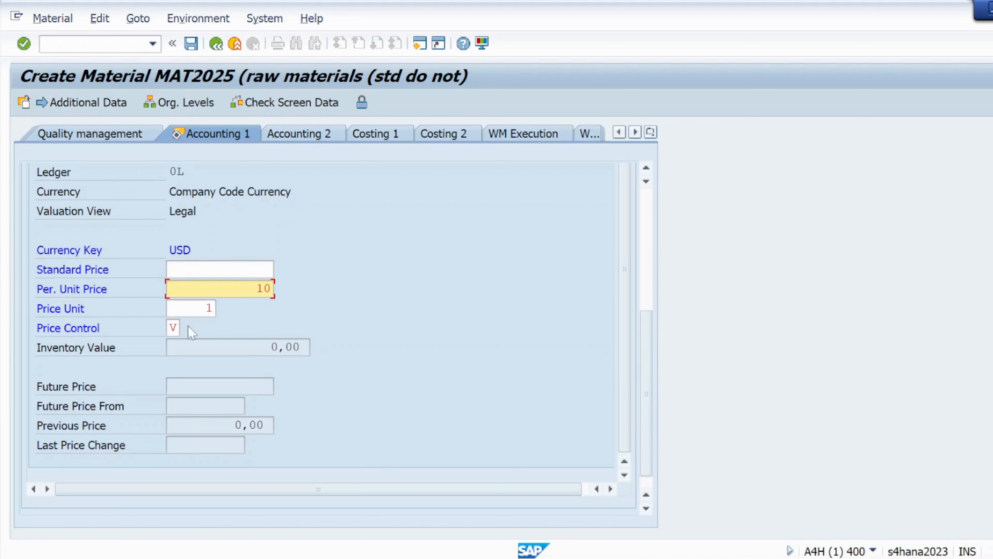
pyautogui.click(174, 328)
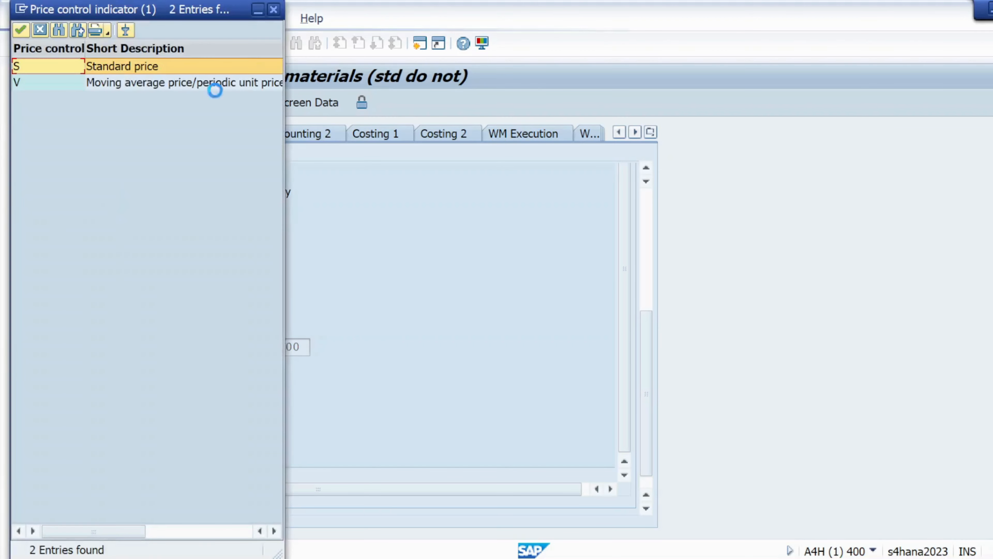
pyautogui.click(273, 9)
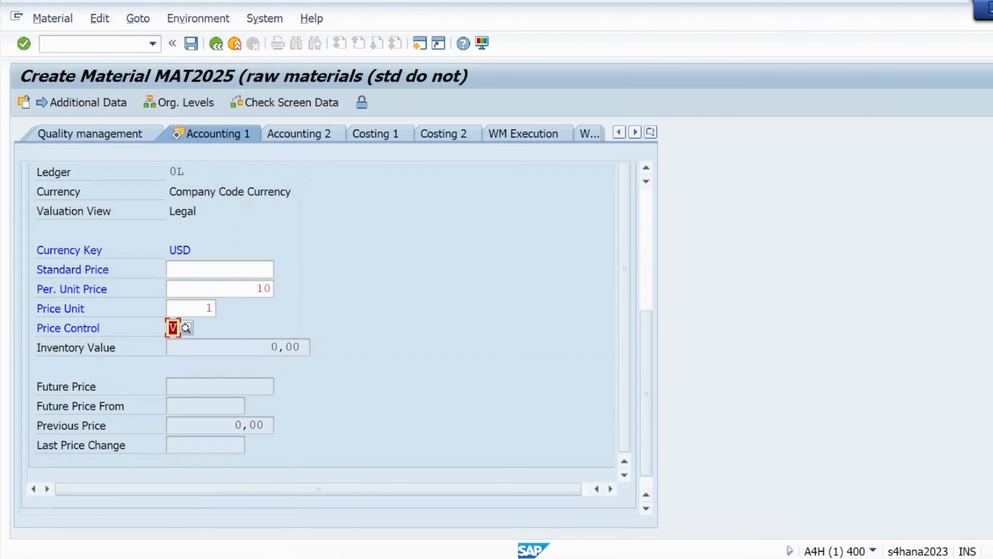
# Confirm the accounting data, save material MAT2025, and copy the creation message text from its detail view
pyautogui.click(23, 43)
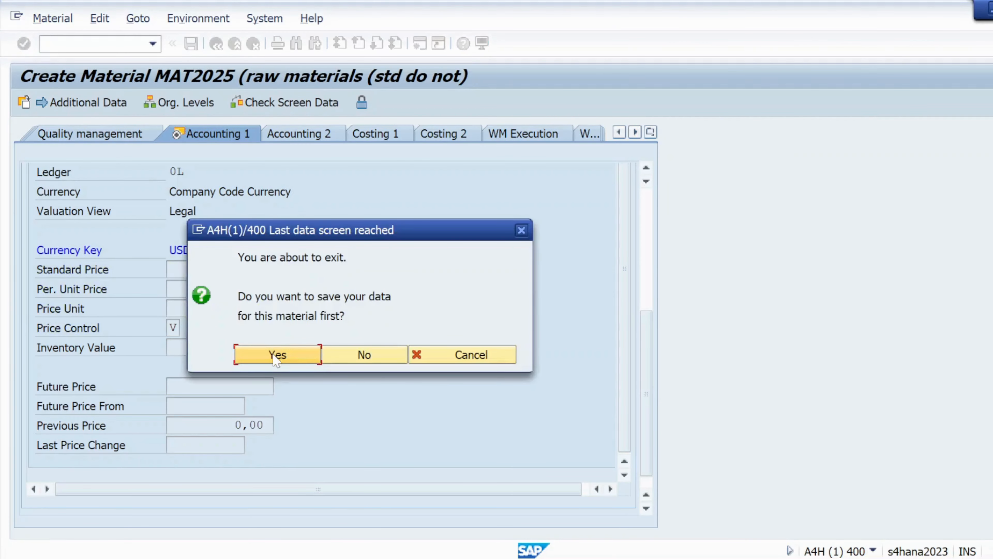
pyautogui.click(276, 355)
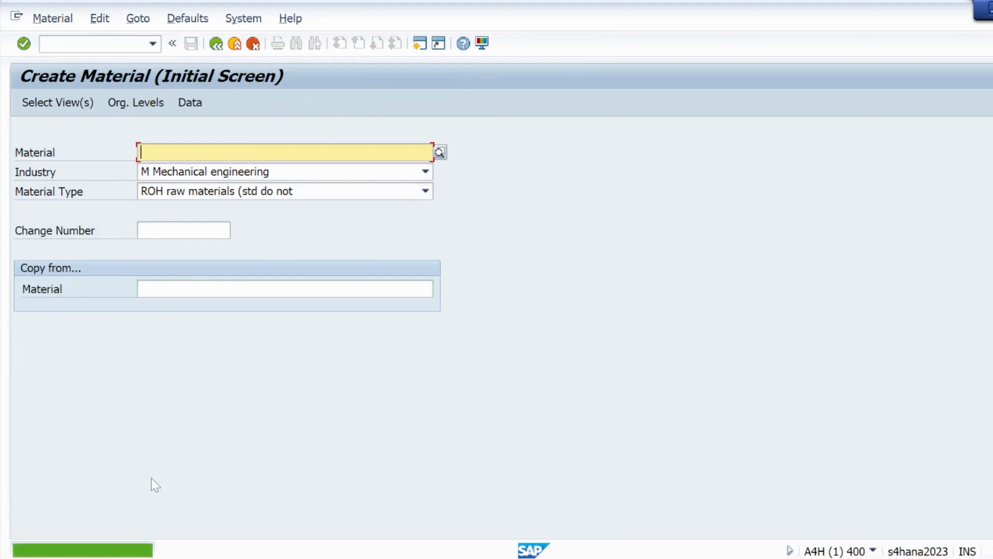
pyautogui.doubleClick(125, 549)
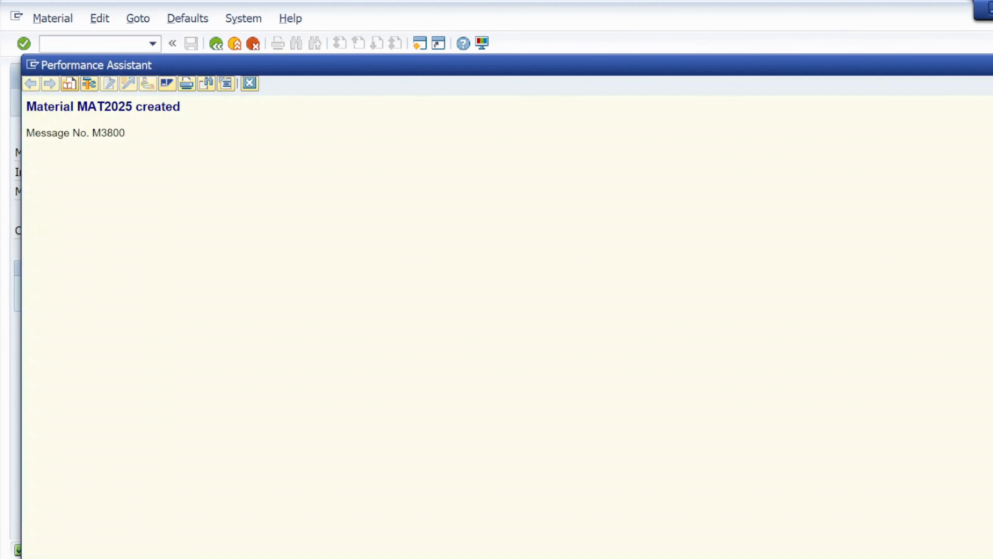
pyautogui.moveTo(26, 106); pyautogui.dragTo(180, 107)
pyautogui.hotkey('ctrl', 'c')
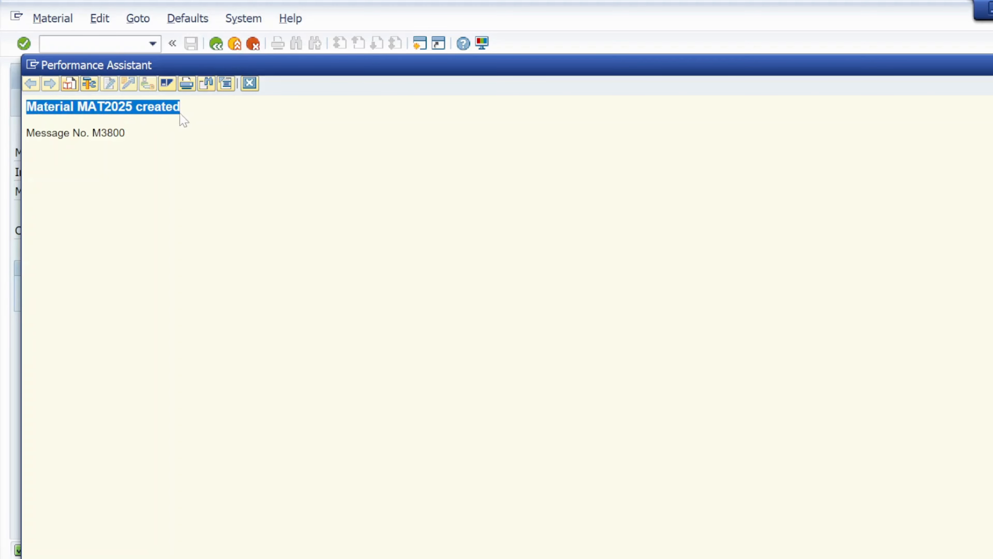
# Switch to the open Notepad note, paste the copied message below the material document entry, and minimize the note
pyautogui.hotkey('alt', 'Tab')
pyautogui.hotkey('alt', 'Tab')
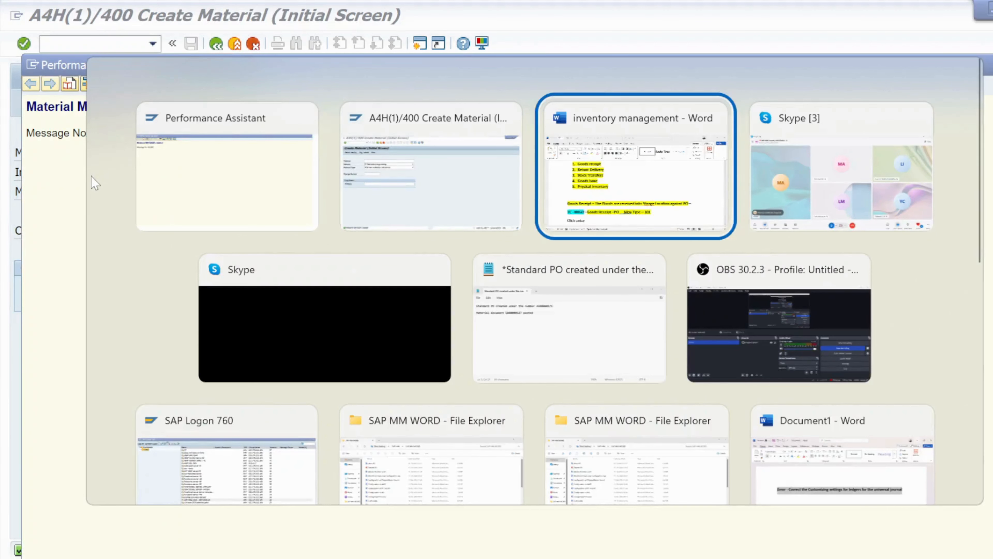
pyautogui.hotkey('alt', 'shift', 'Tab')
pyautogui.press('Down')
pyautogui.press('Right')
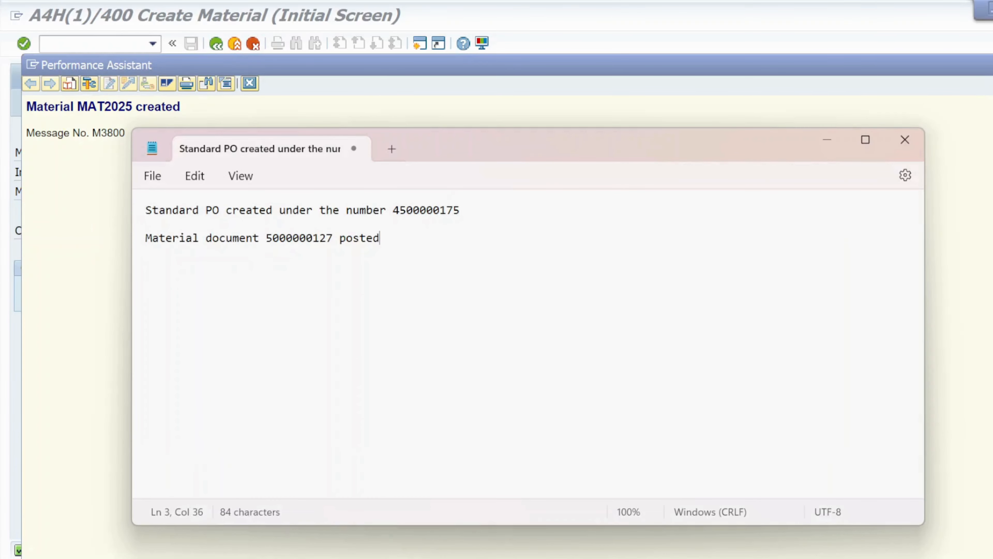
pyautogui.press('Return')
pyautogui.press('Return')
pyautogui.hotkey('ctrl', 'v')
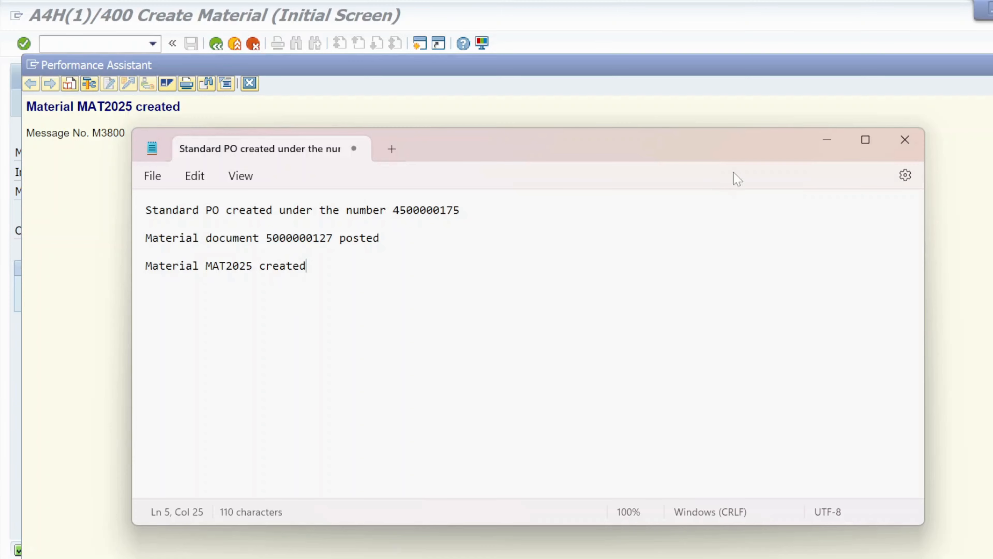
pyautogui.click(827, 140)
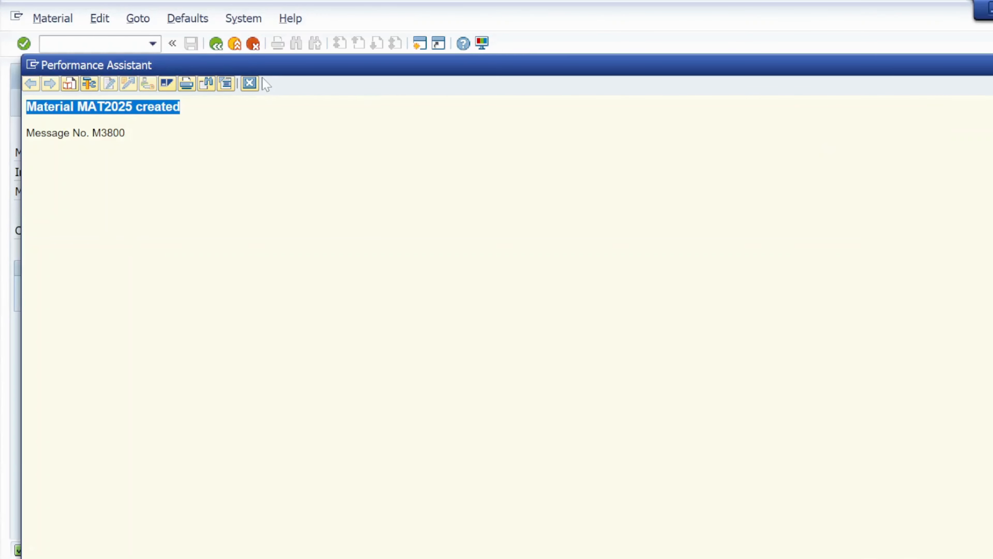
# Copy the material number MAT2025 from the message details and close them
pyautogui.click(141, 107)
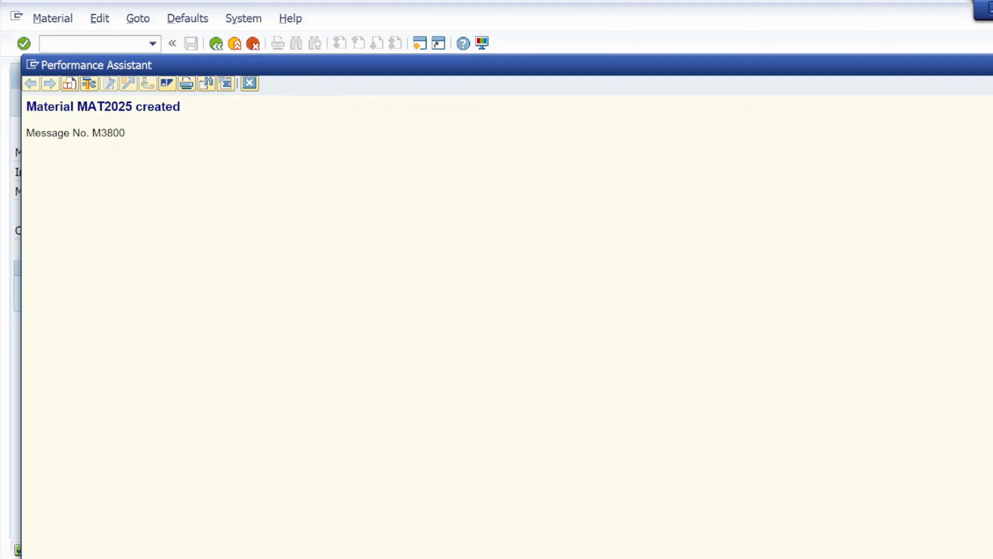
pyautogui.moveTo(77, 106); pyautogui.dragTo(133, 106)
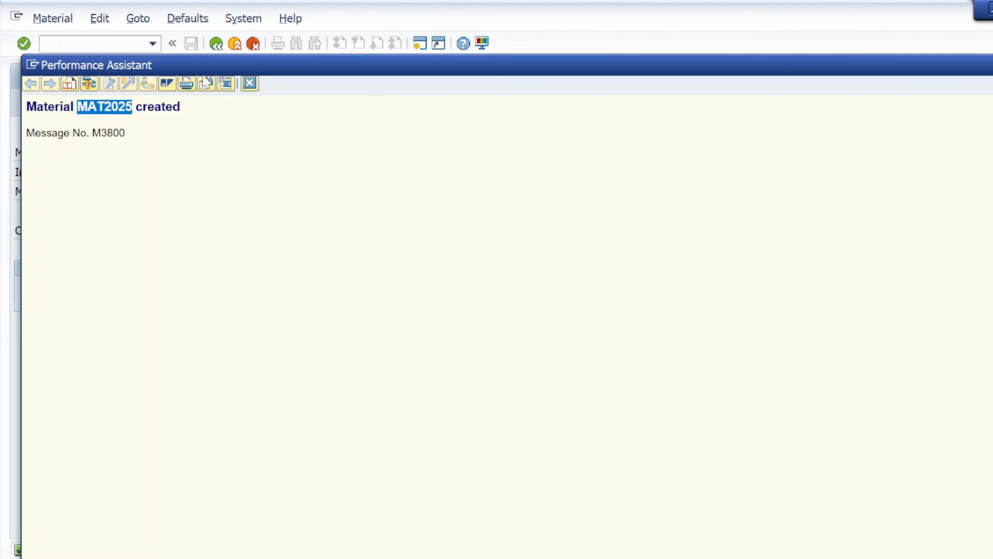
pyautogui.click(250, 83)
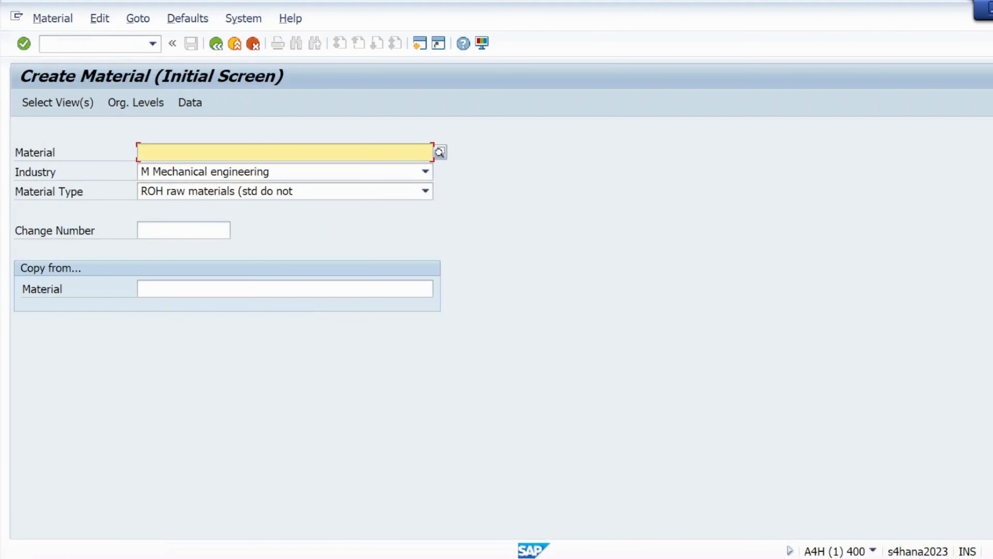
# Run transaction /nme21n to start a standard purchase order and choose supplier10 as the supplier
pyautogui.click(109, 46)
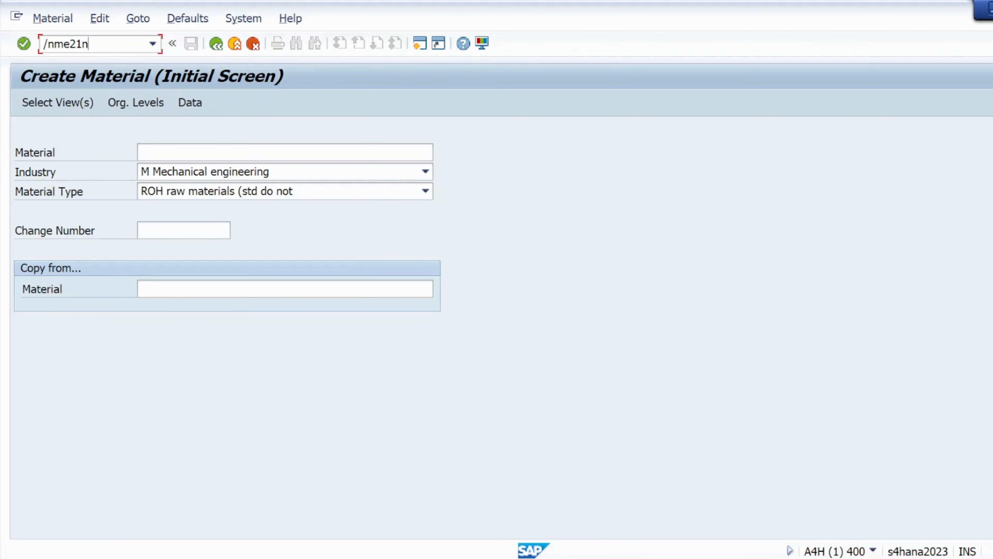
pyautogui.press('Return')
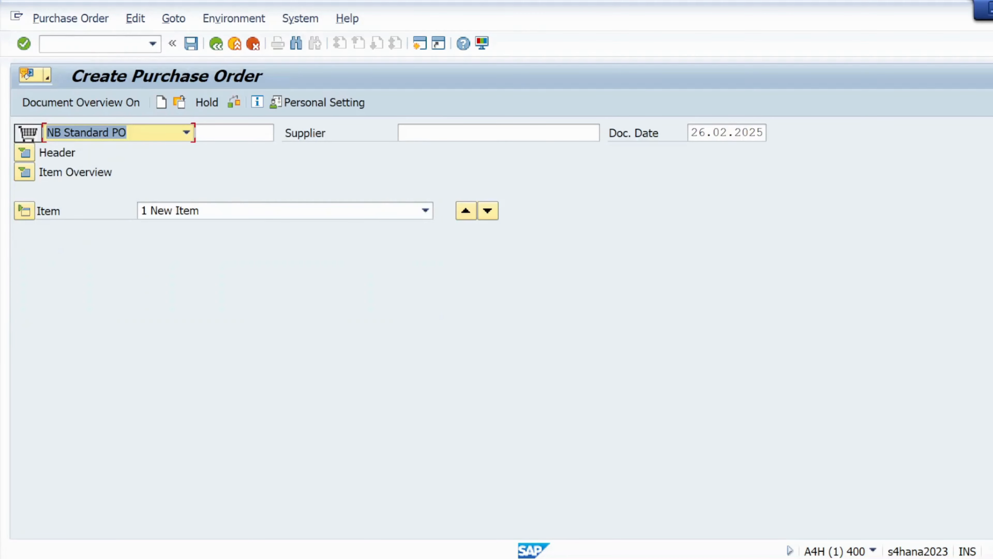
pyautogui.click(499, 133)
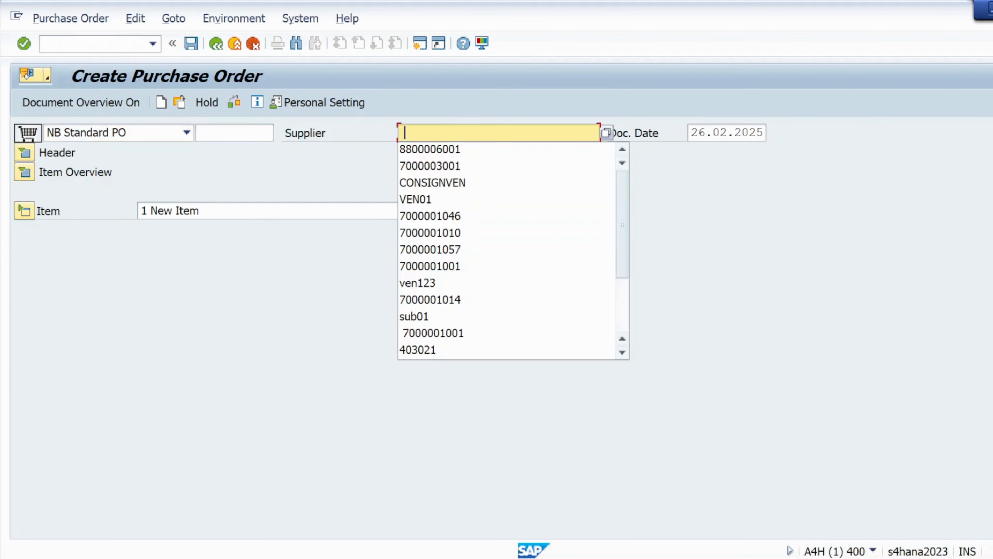
pyautogui.click(440, 152)
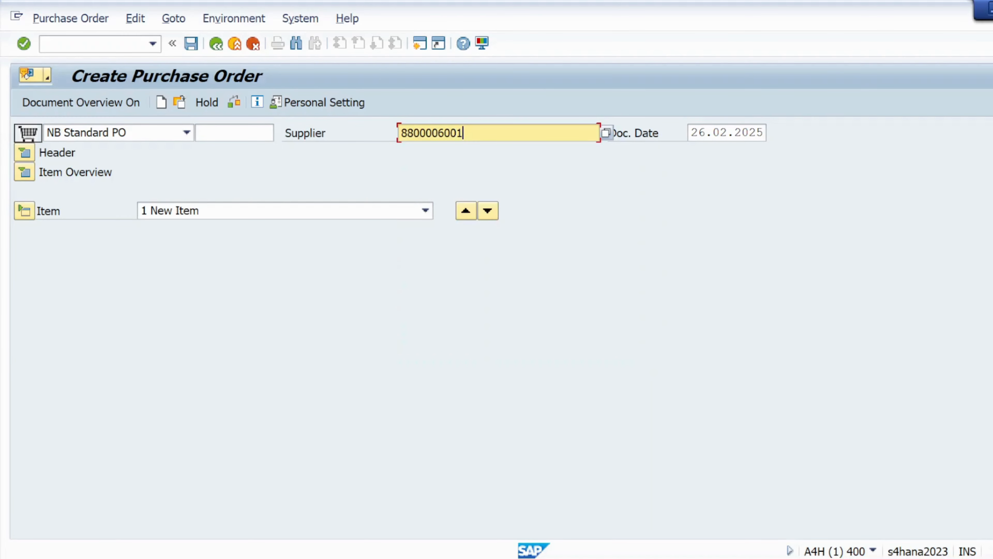
# Set purchasing organization krp1, purchasing group 001 and company code krip in the purchase order header
pyautogui.click(25, 155)
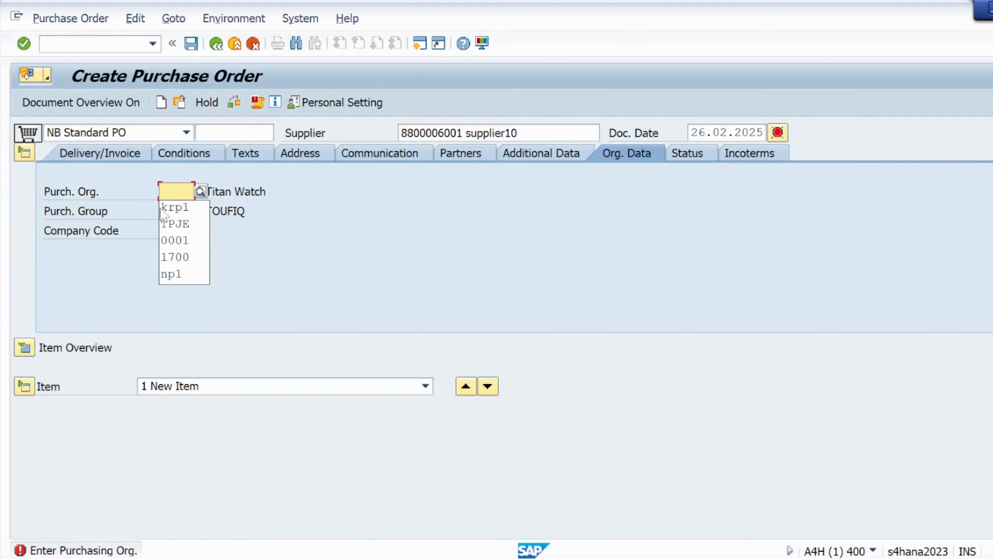
pyautogui.click(170, 209)
pyautogui.click(171, 211)
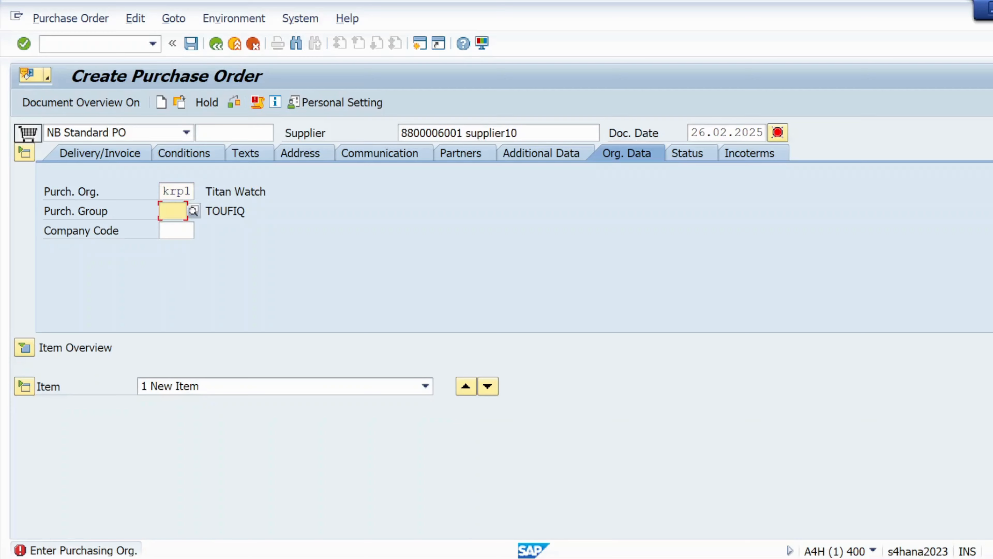
pyautogui.click(175, 231)
pyautogui.click(175, 231)
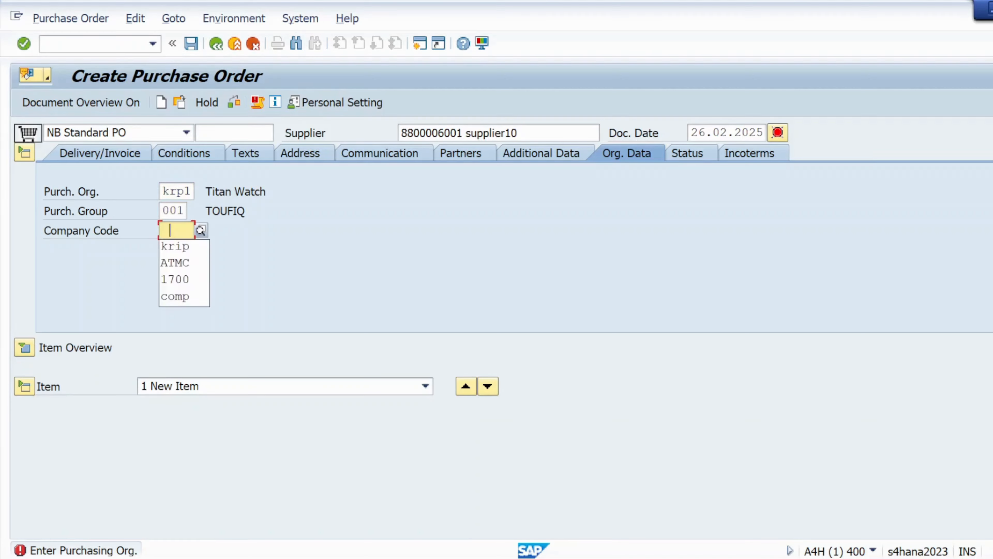
pyautogui.click(182, 249)
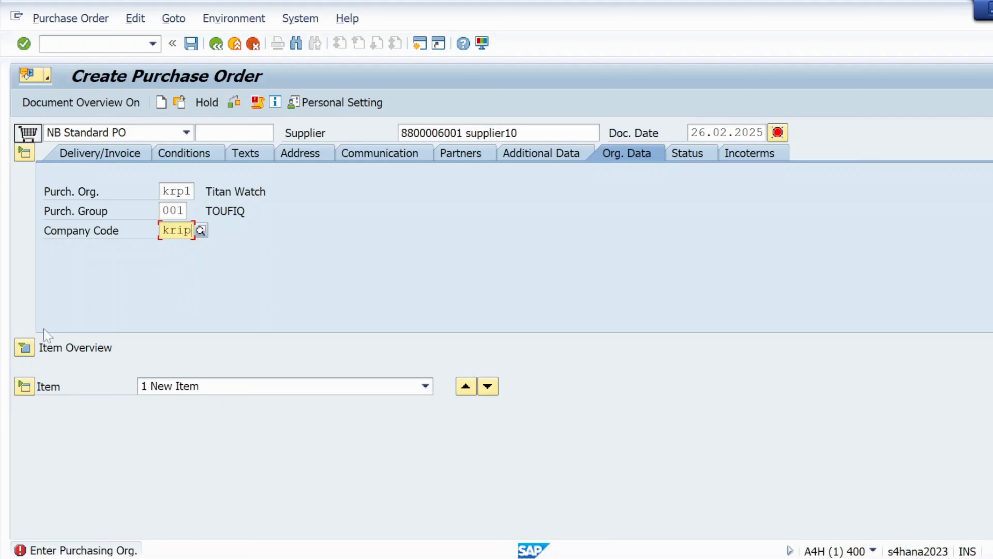
# Add a purchase order item for material MAT2025 with quantity 100, net price 10 USD and plant kl01, and confirm it
pyautogui.click(25, 348)
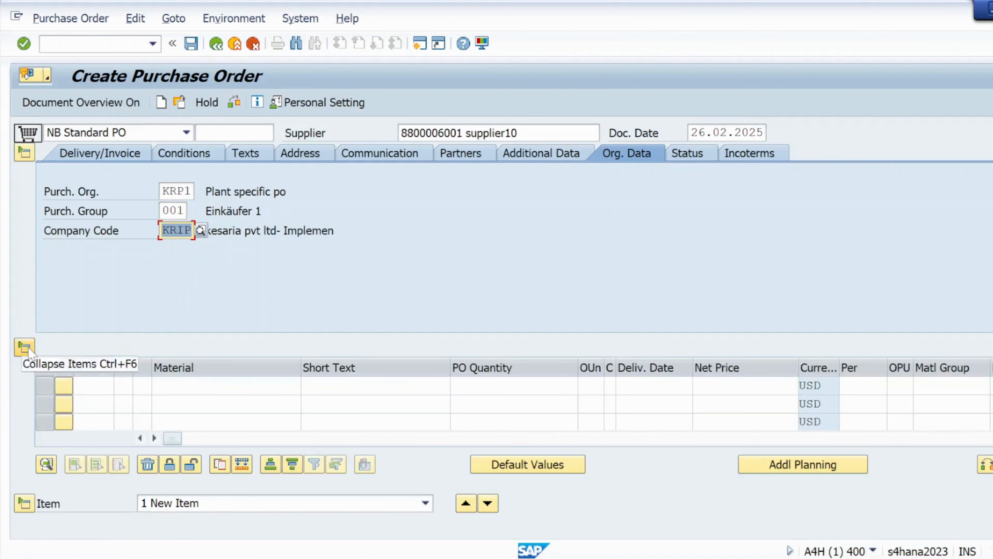
pyautogui.click(163, 386)
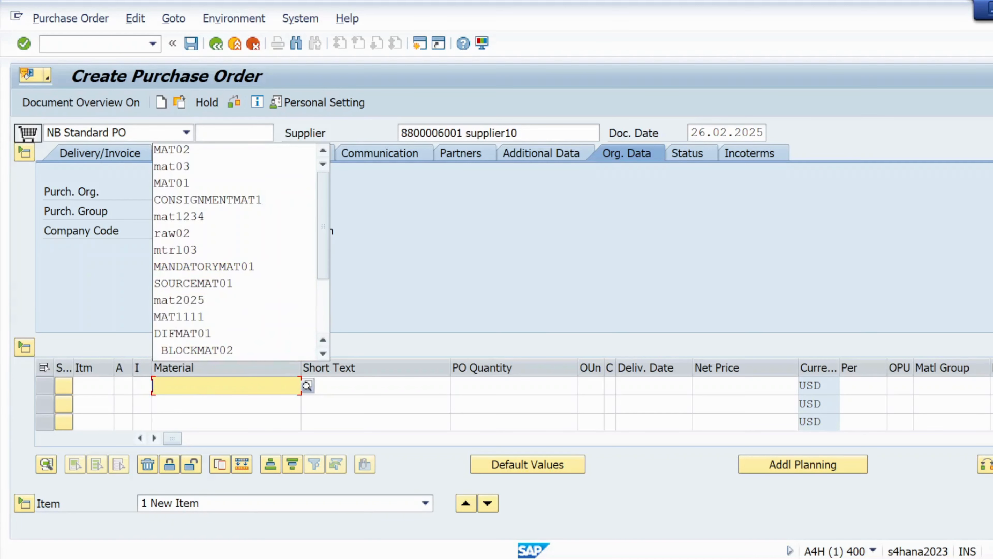
pyautogui.write('MAT2025')
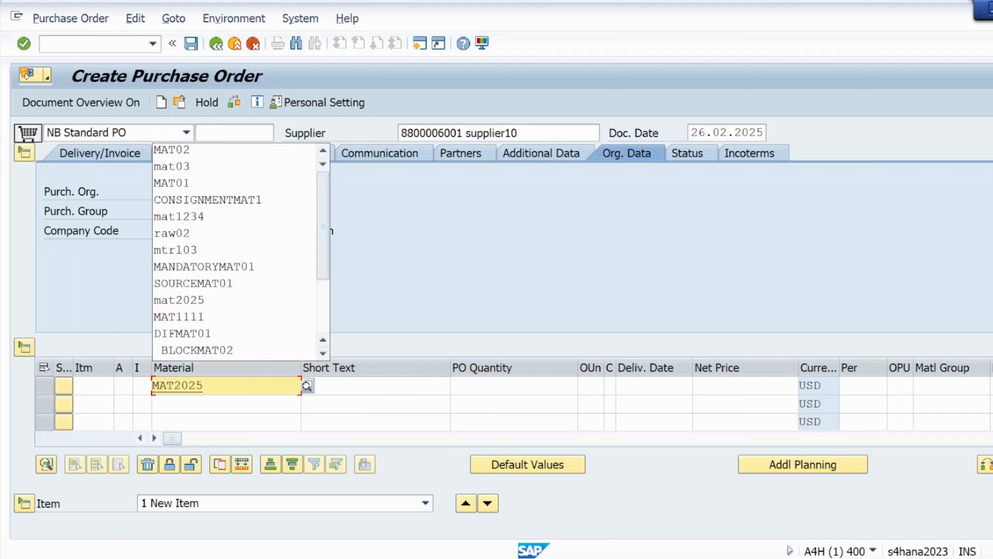
pyautogui.click(513, 385)
pyautogui.write('100')
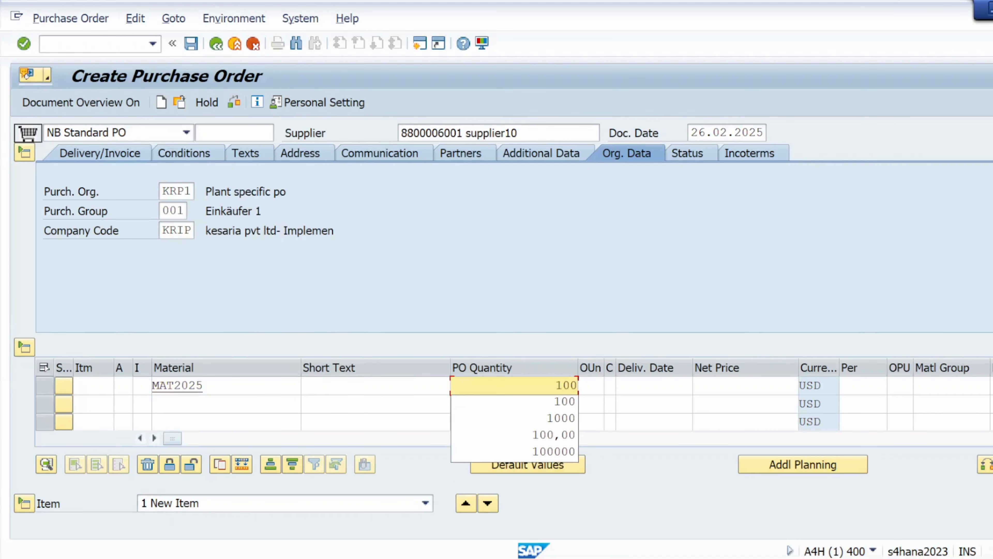
pyautogui.click(735, 386)
pyautogui.write('10')
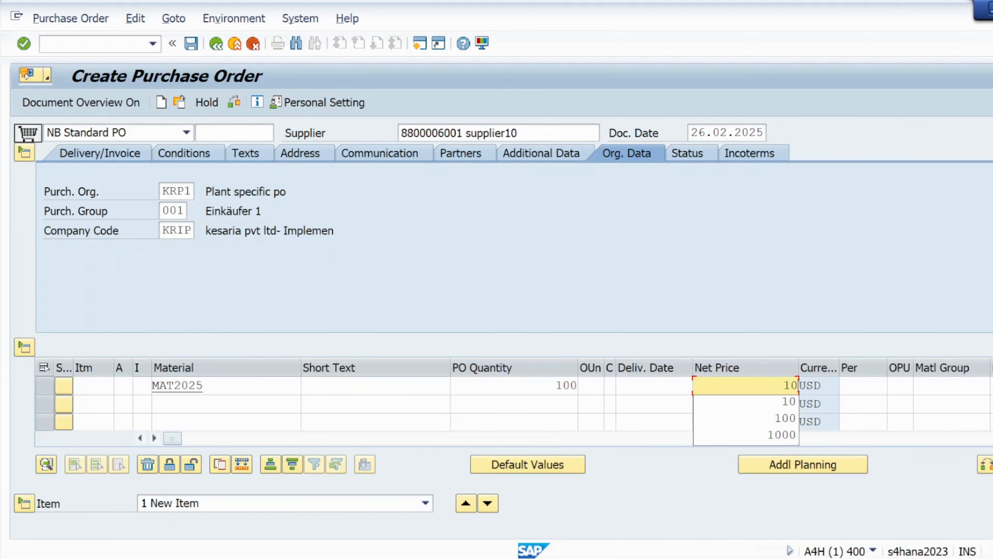
pyautogui.click(992, 387)
pyautogui.write('k')
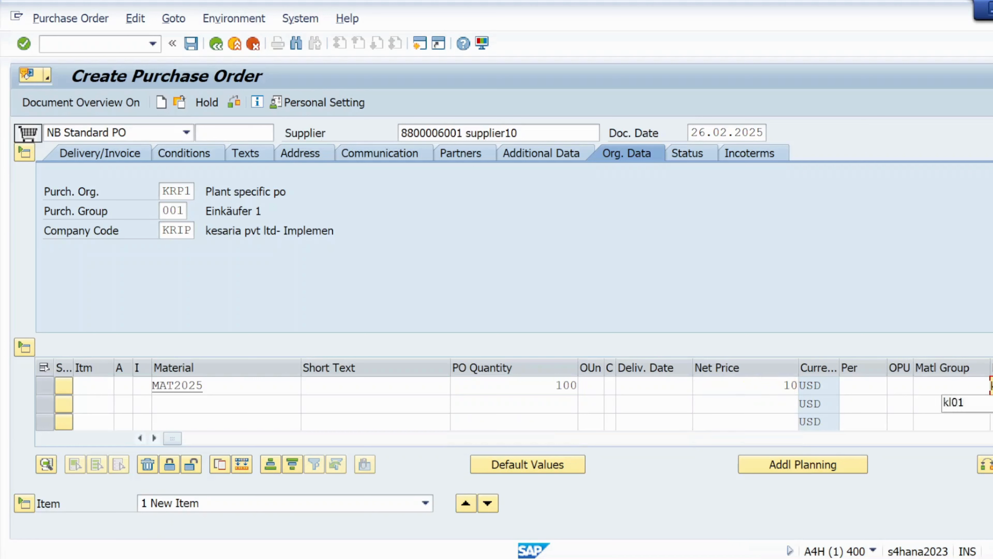
pyautogui.write('r')
pyautogui.press('Return')
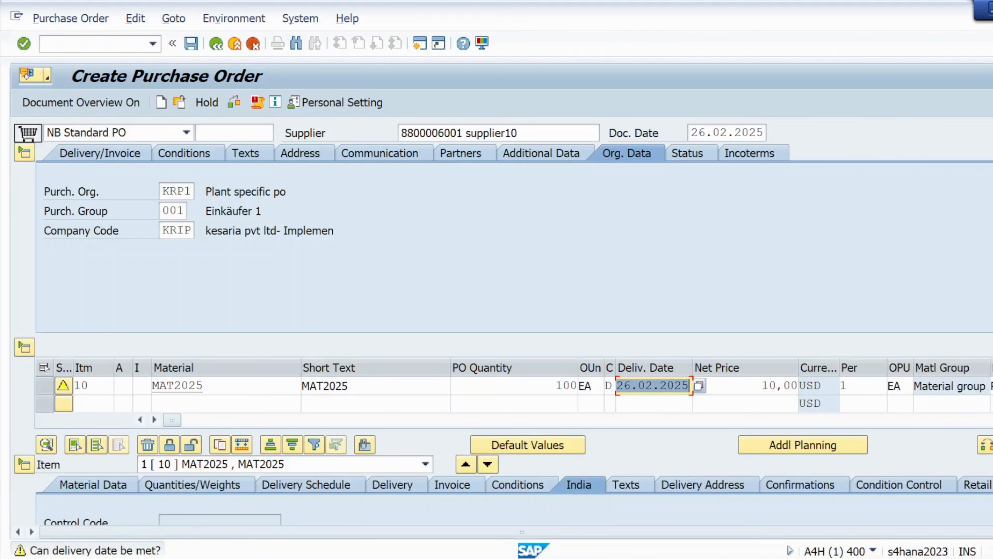
pyautogui.scroll(-4, 502, 321)
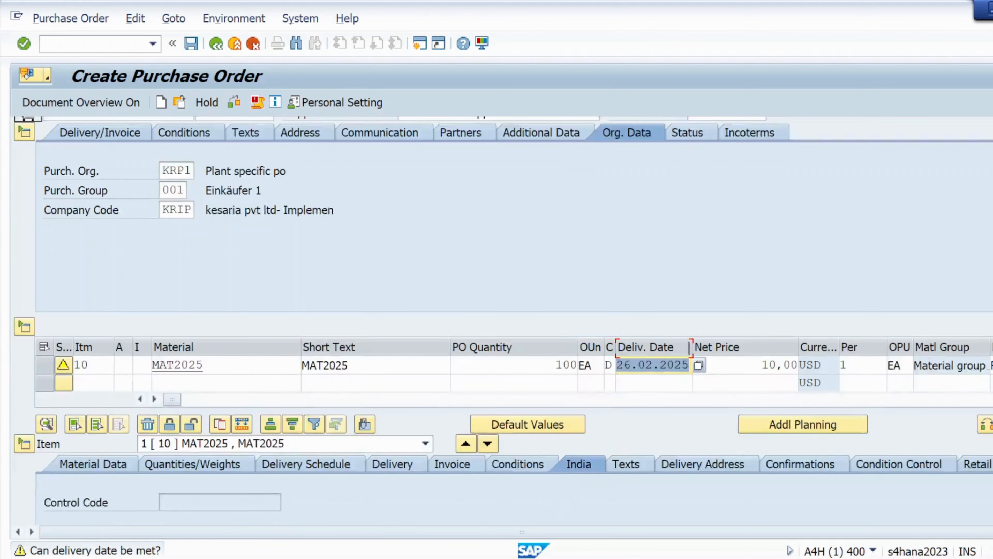
pyautogui.scroll(2, 502, 320)
pyautogui.scroll(2, 502, 321)
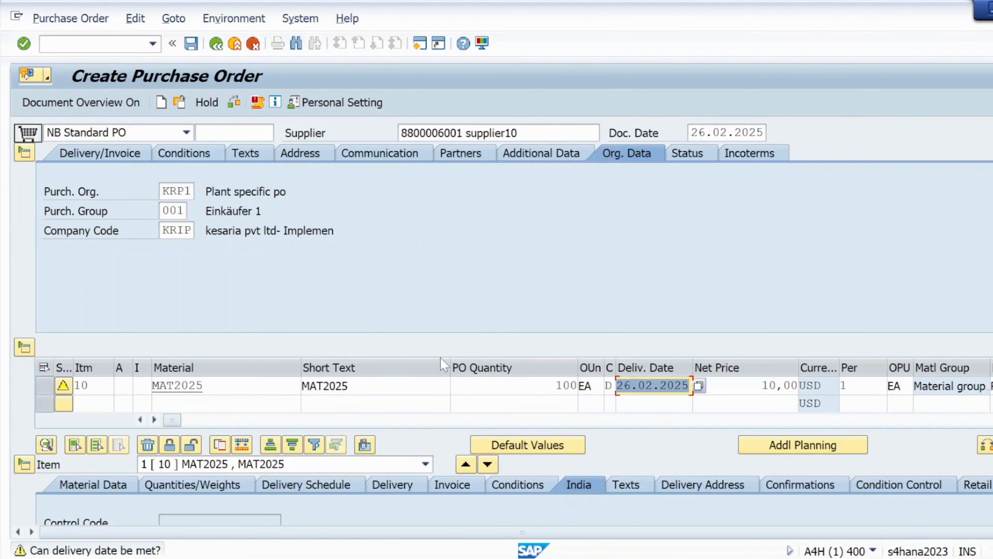
# Set the MAT2025 item's delivery date to 28.03.2025, and check and save the purchase order
pyautogui.click(702, 393)
pyautogui.press('F4')
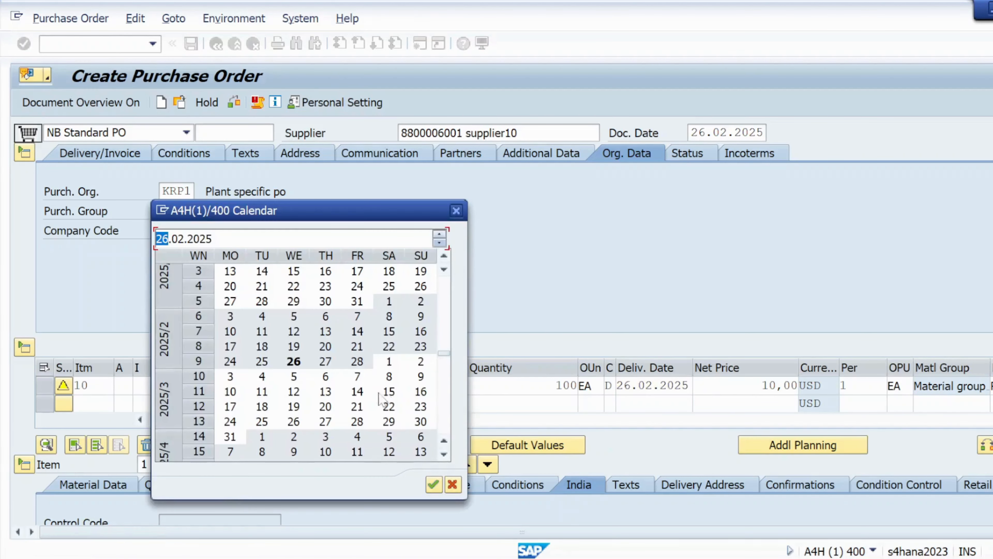
pyautogui.doubleClick(356, 422)
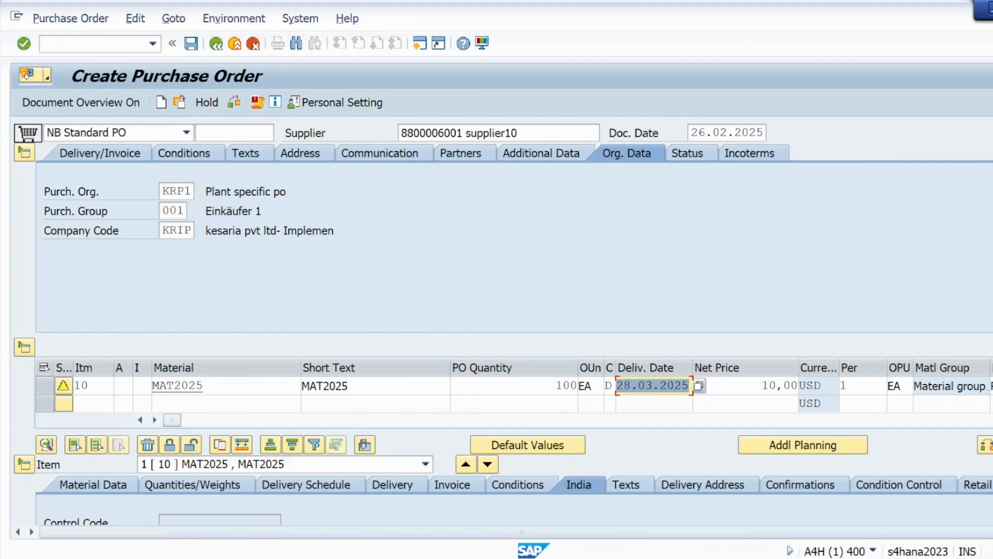
pyautogui.click(235, 103)
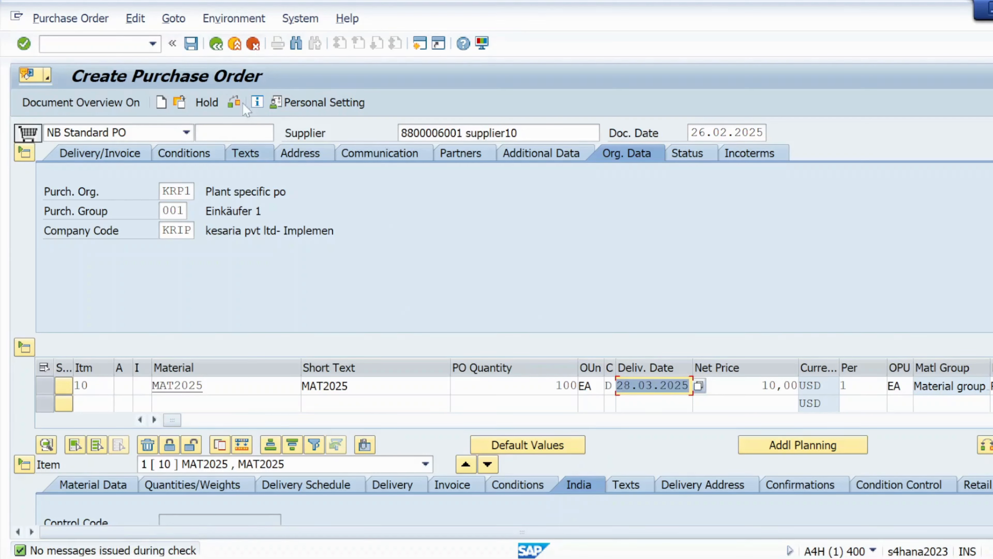
pyautogui.click(191, 44)
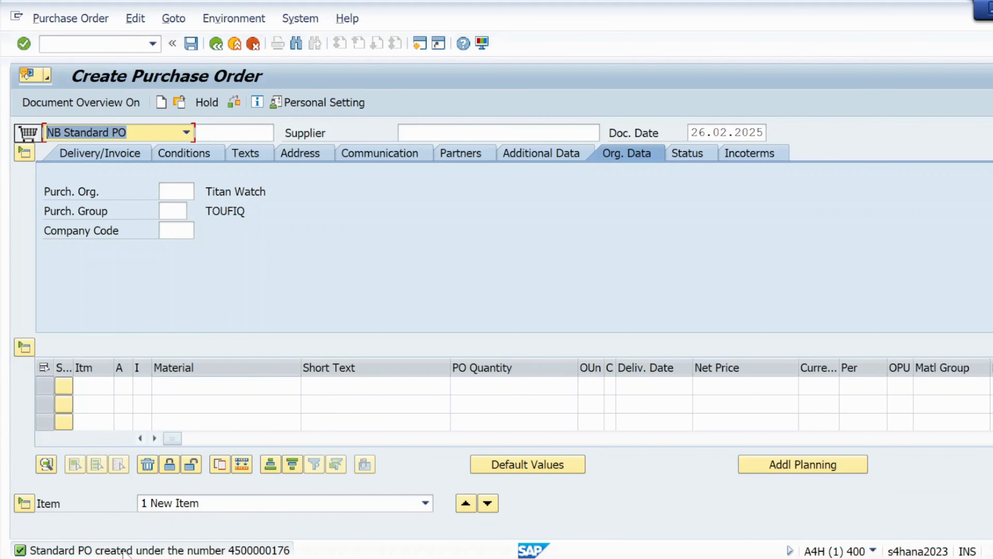
# Copy the new purchase order number from the creation message's details and close them
pyautogui.doubleClick(125, 550)
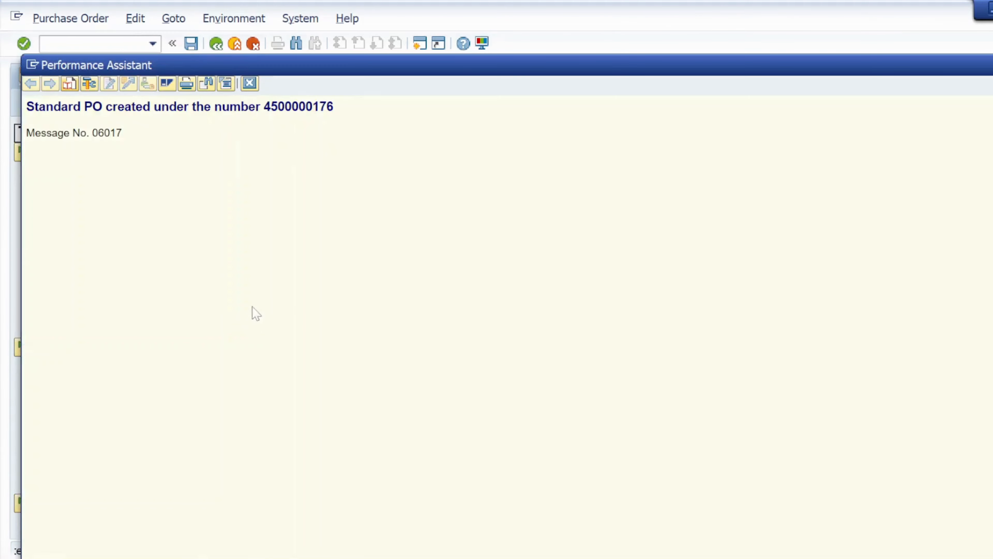
pyautogui.moveTo(263, 106); pyautogui.dragTo(335, 108)
pyautogui.hotkey('ctrl', 'c')
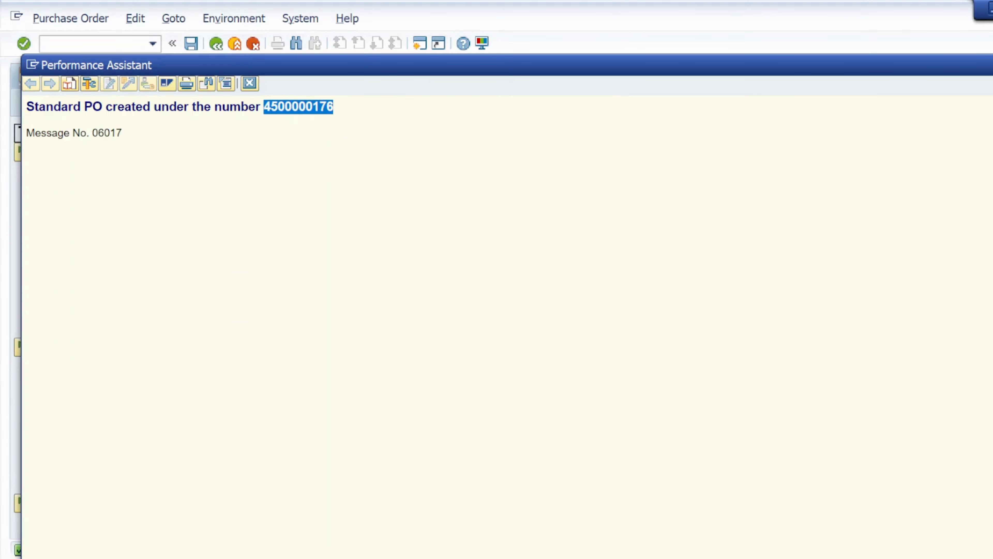
pyautogui.click(249, 83)
# Switch to Notepad, add the copied purchase order number below the MAT2025 creation note with a blank line between, and minimize Notepad
pyautogui.hotkey('alt', 'Tab')
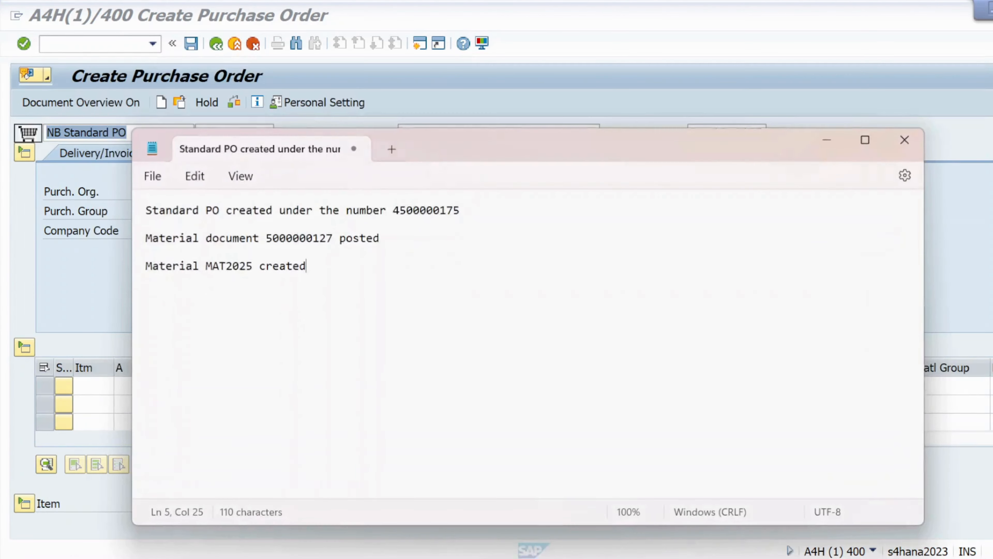
pyautogui.click(186, 266)
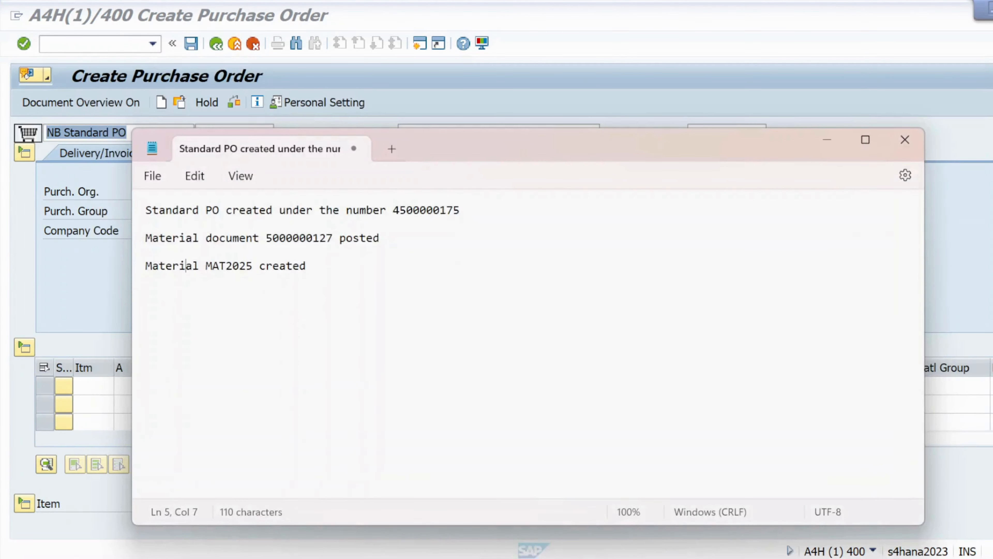
pyautogui.press('End')
pyautogui.press('Return')
pyautogui.press('Return')
pyautogui.hotkey('ctrl', 'v')
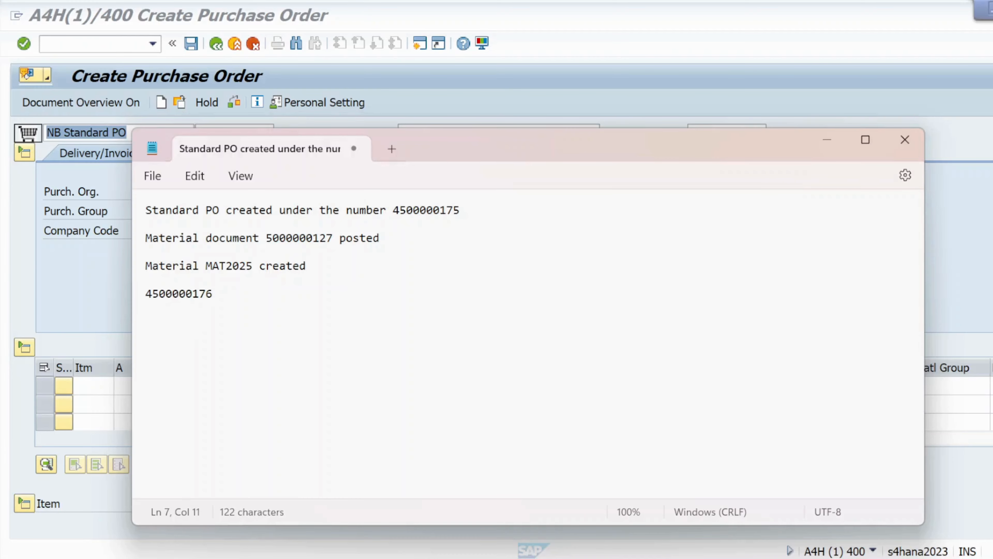
pyautogui.click(825, 141)
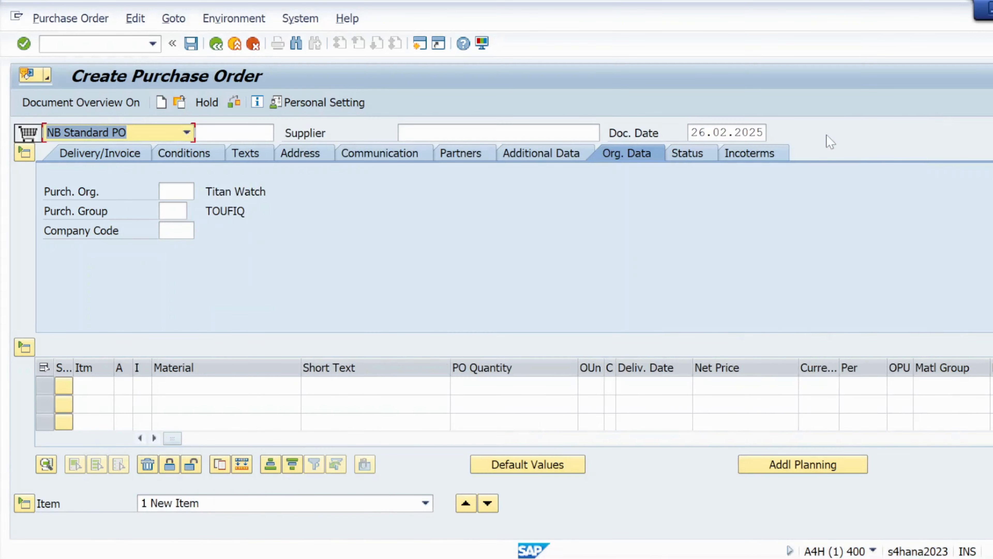
# Run transaction /nme23n to display the new purchase order and review its item's quantity and net price
pyautogui.click(91, 44)
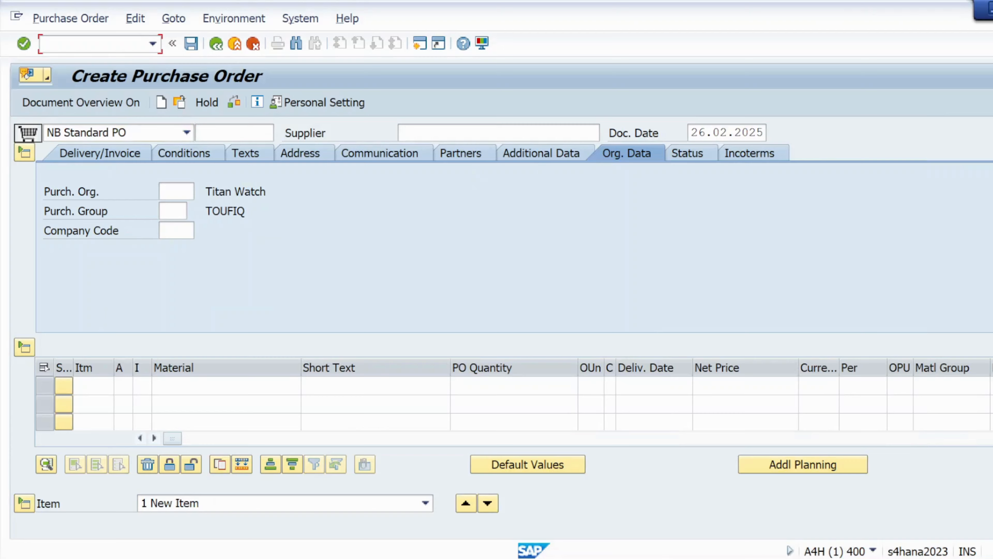
pyautogui.write('/nme23n')
pyautogui.press('Return')
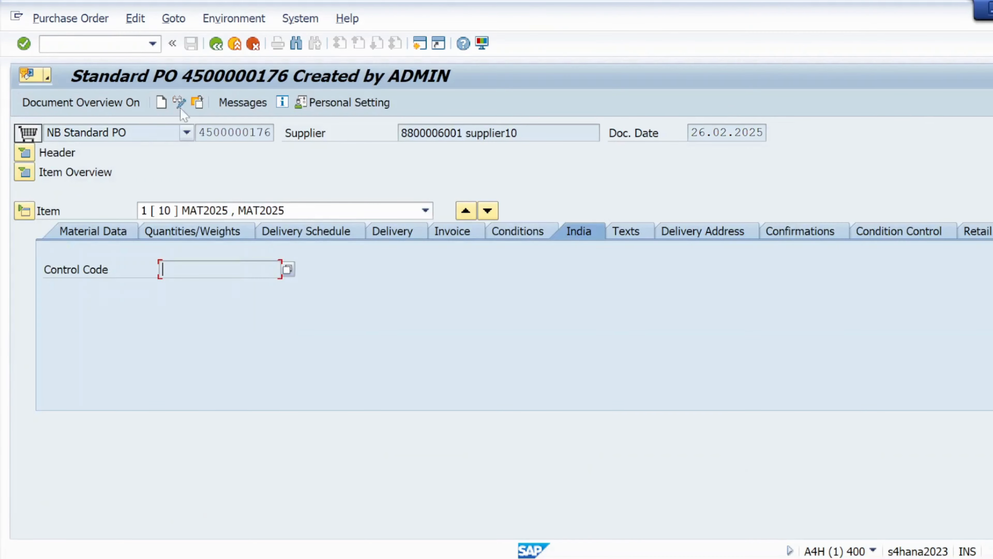
pyautogui.click(199, 106)
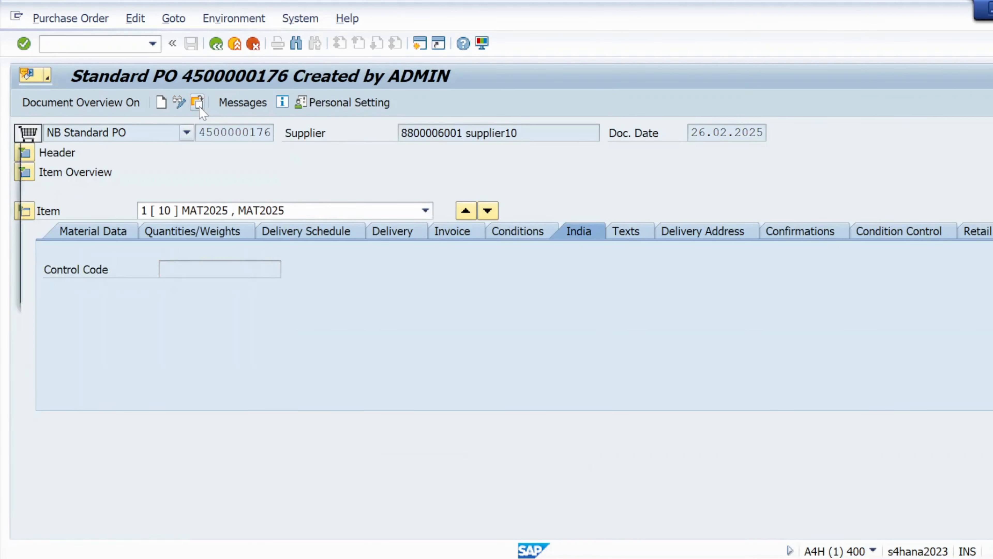
pyautogui.click(220, 290)
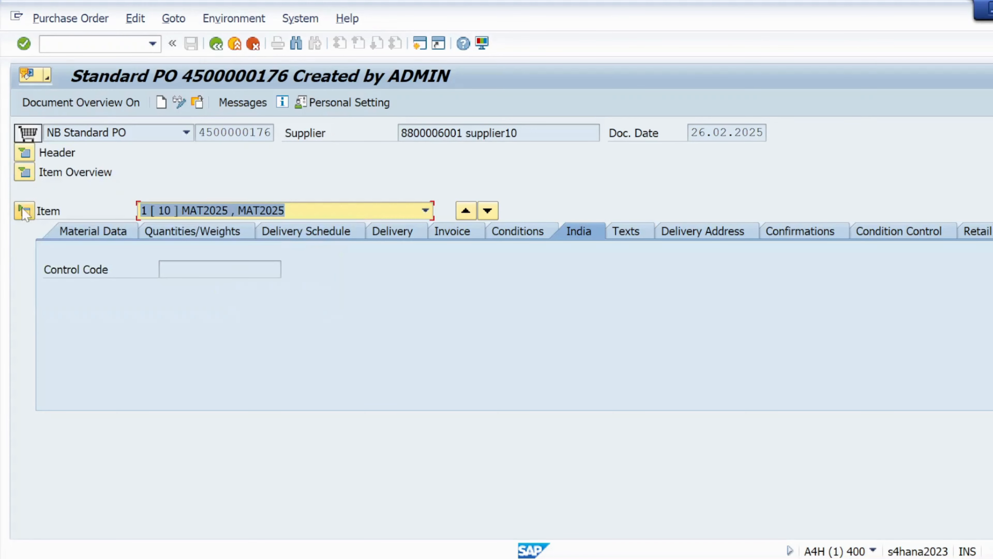
pyautogui.click(24, 171)
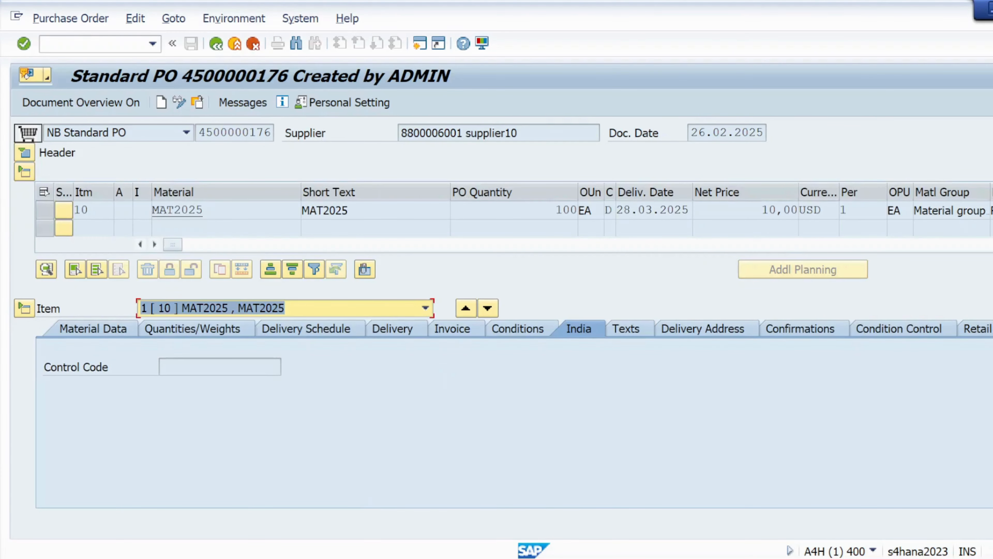
pyautogui.moveTo(555, 210); pyautogui.dragTo(577, 210)
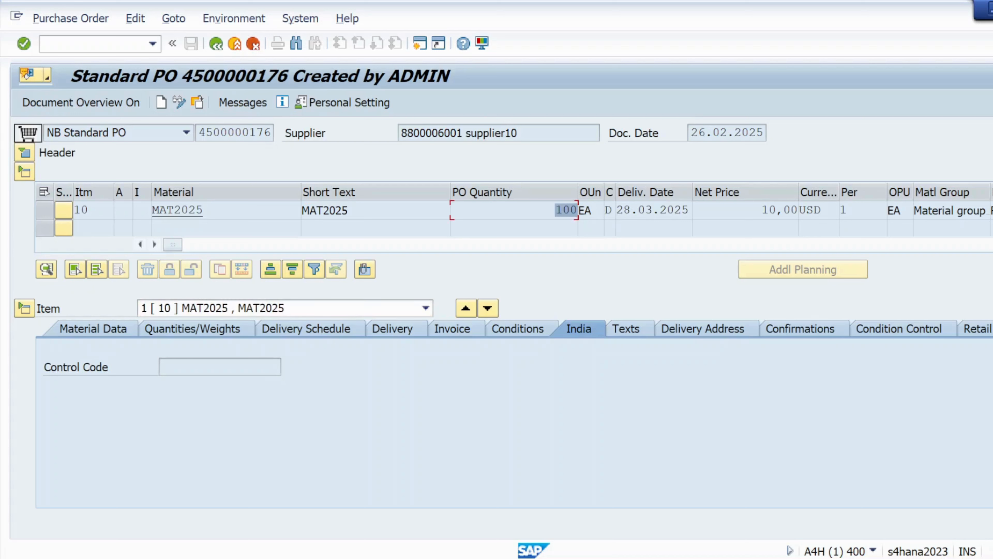
pyautogui.moveTo(761, 210); pyautogui.dragTo(777, 210)
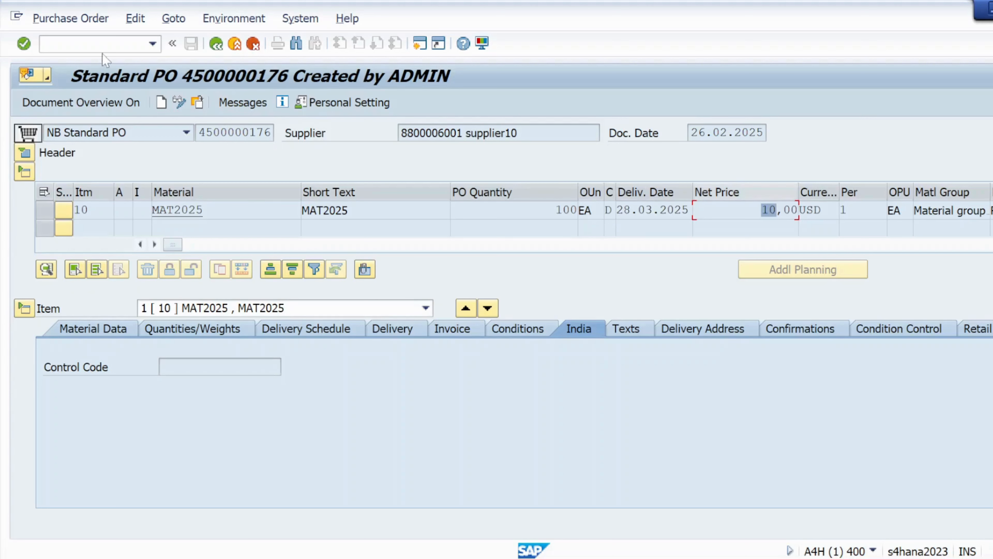
# Run transaction /nmigo and load the copied purchase order number for an A01 Goods Receipt against R01 Purchase Order
pyautogui.click(89, 44)
pyautogui.write('/nmigo')
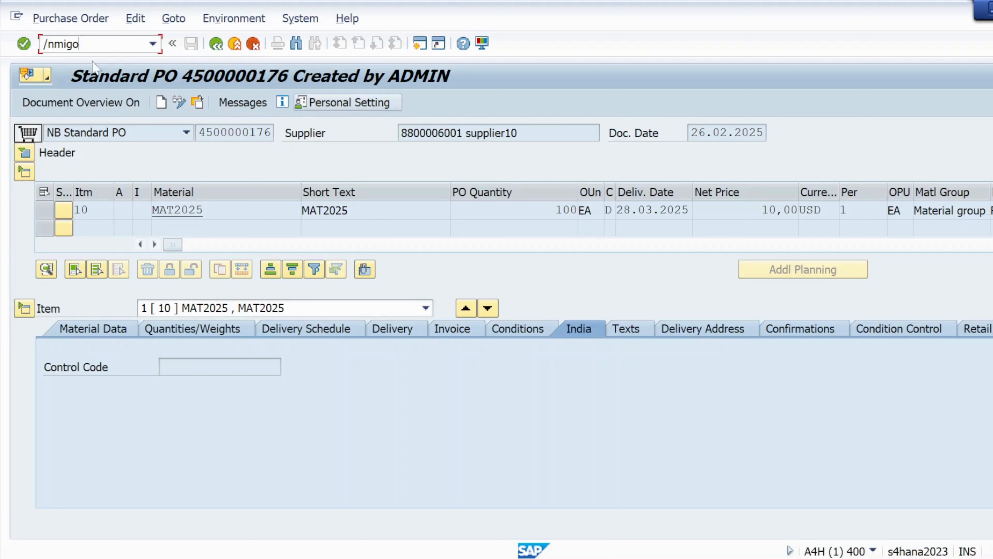
pyautogui.press('Return')
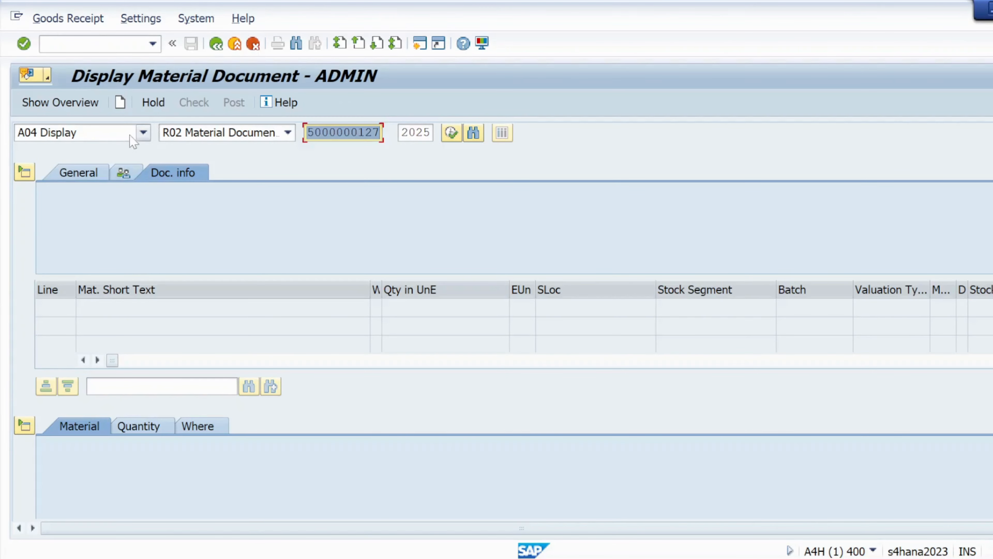
pyautogui.click(143, 133)
pyautogui.click(69, 152)
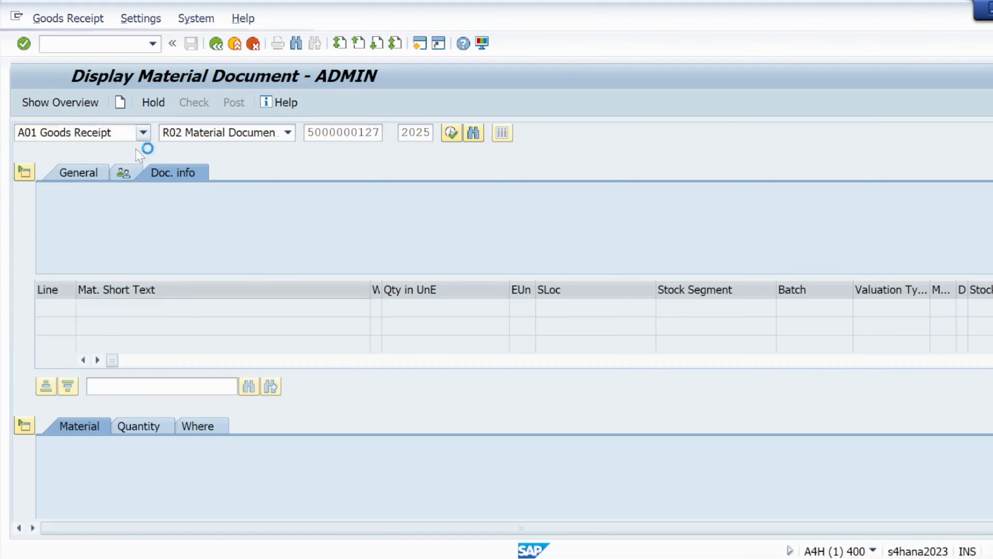
pyautogui.click(308, 134)
pyautogui.hotkey('ctrl', 'v')
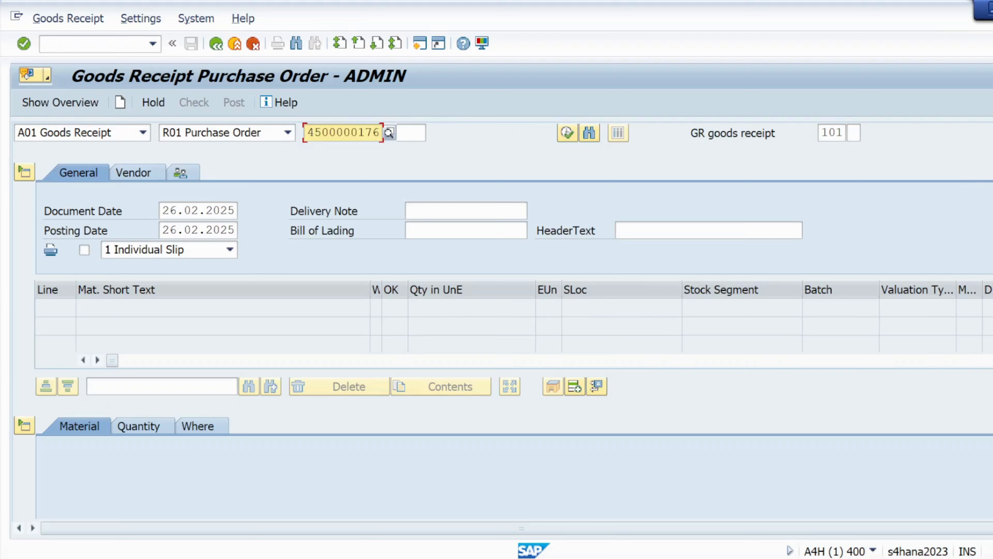
pyautogui.click(24, 43)
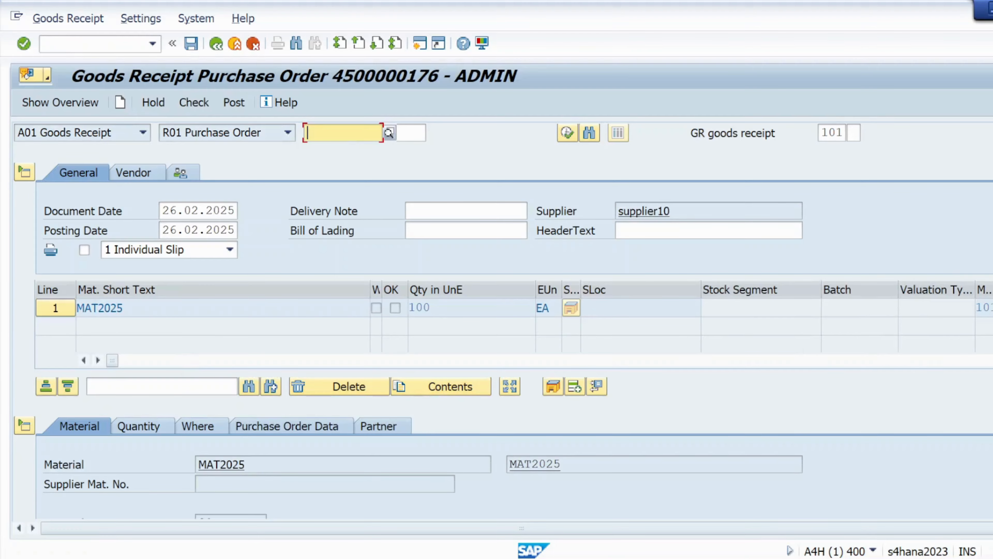
# Set the MAT2025 item's quantity in unit of entry to 70 EA
pyautogui.scroll(-3, 502, 310)
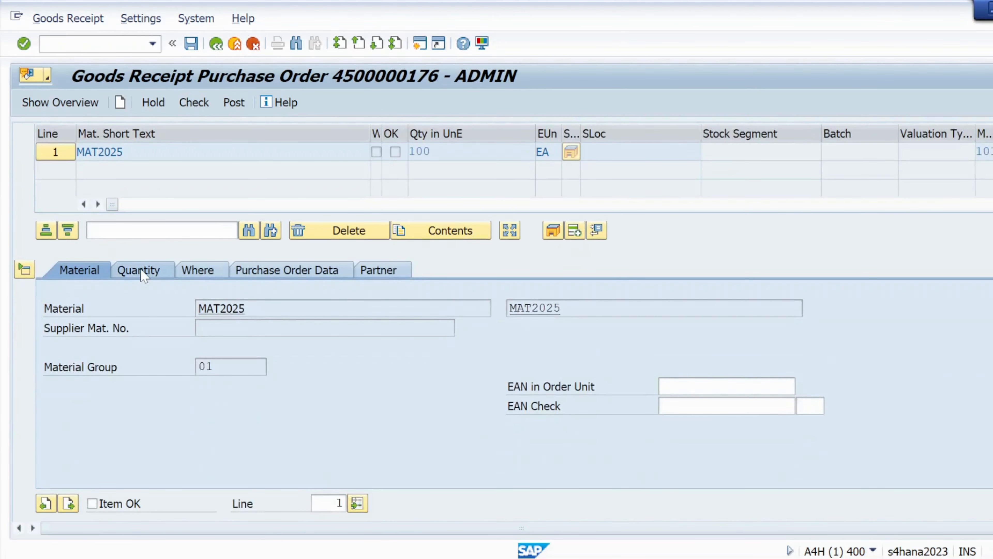
pyautogui.click(144, 271)
pyautogui.click(242, 308)
pyautogui.press('BackSpace')
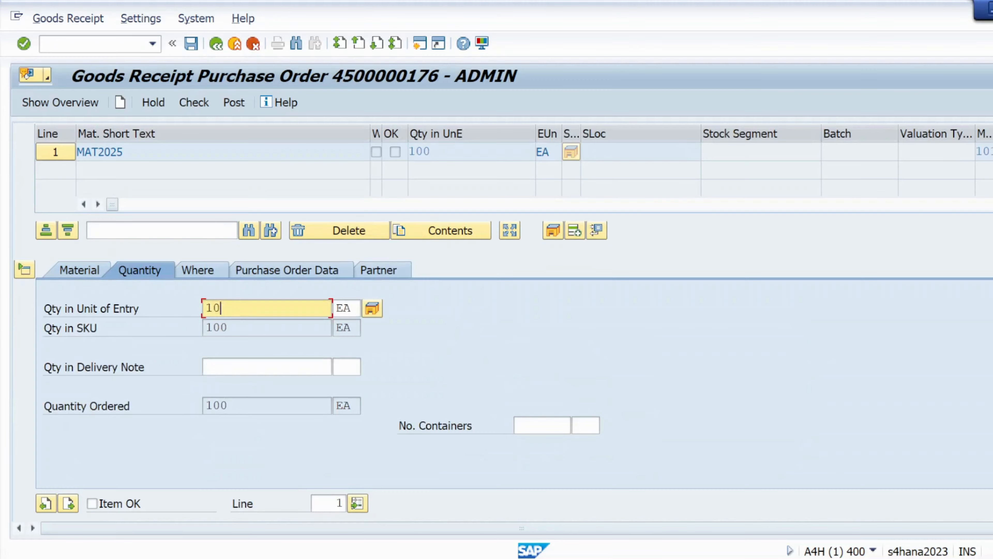
pyautogui.press('BackSpace')
pyautogui.press('BackSpace')
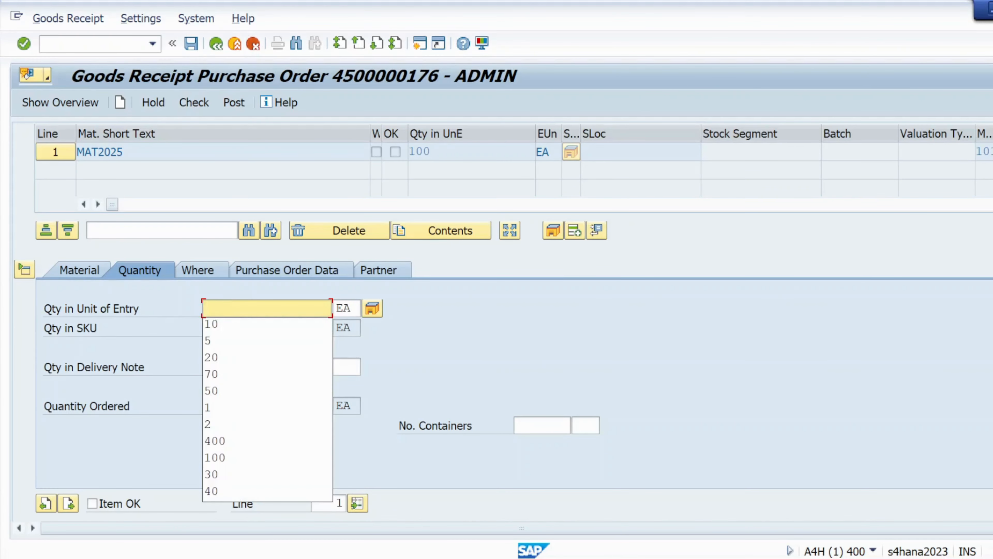
pyautogui.write('70')
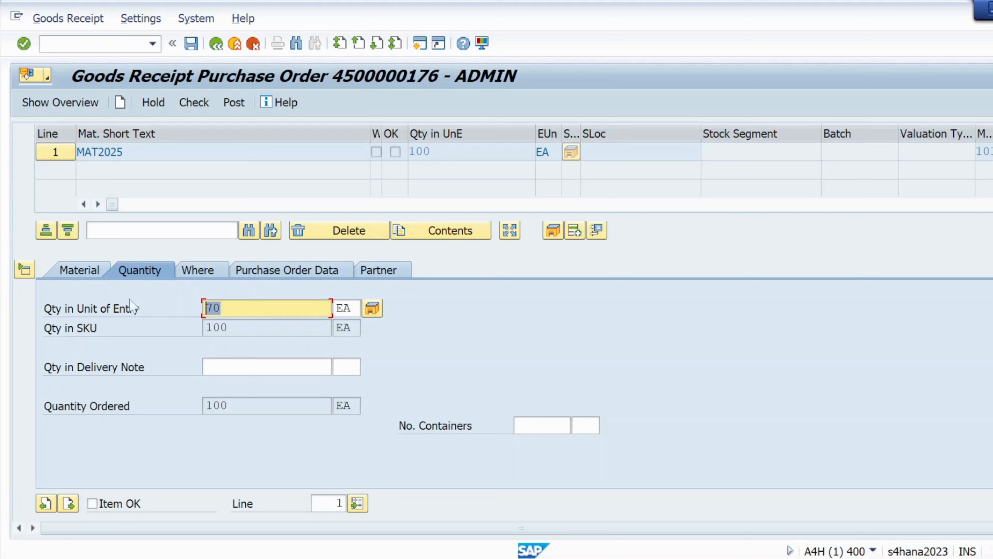
# Review the receipt item's material, purchase order and destination data, and examine the stock overview of MAT2025 in plant KL01
pyautogui.click(80, 273)
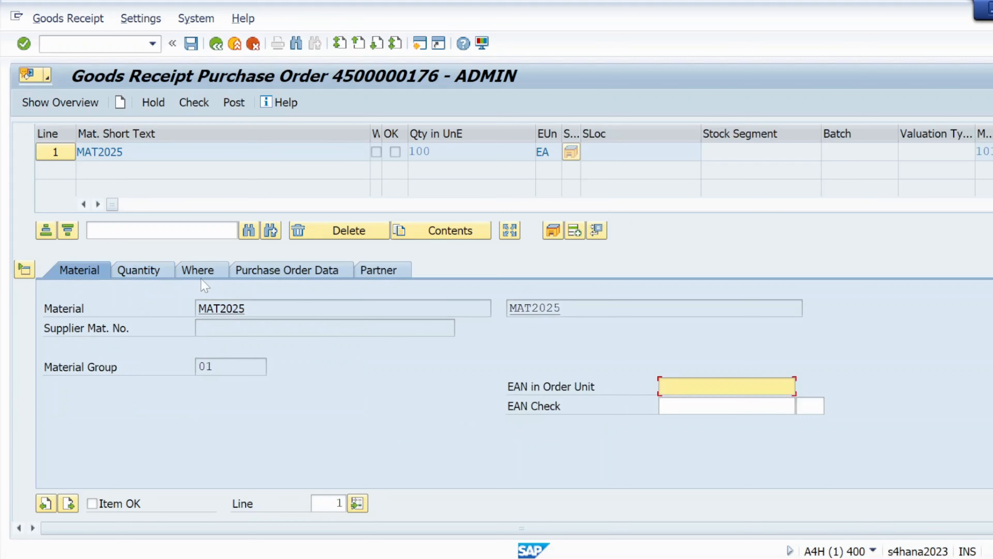
pyautogui.click(236, 275)
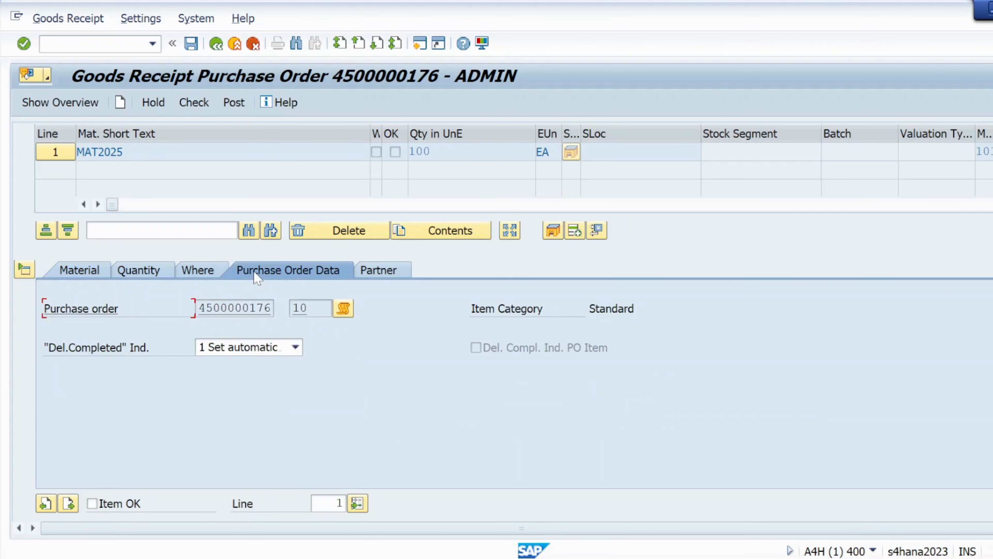
pyautogui.click(207, 276)
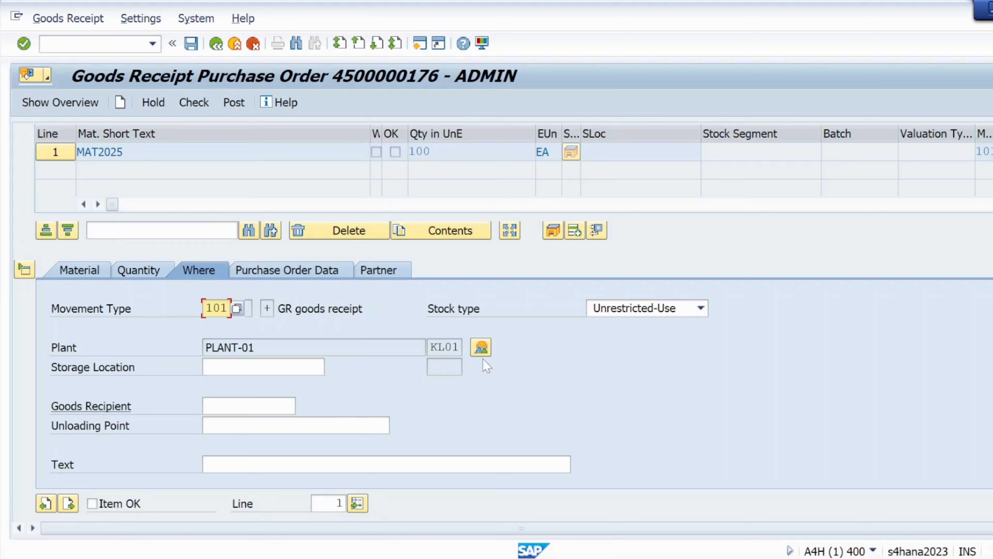
pyautogui.click(481, 348)
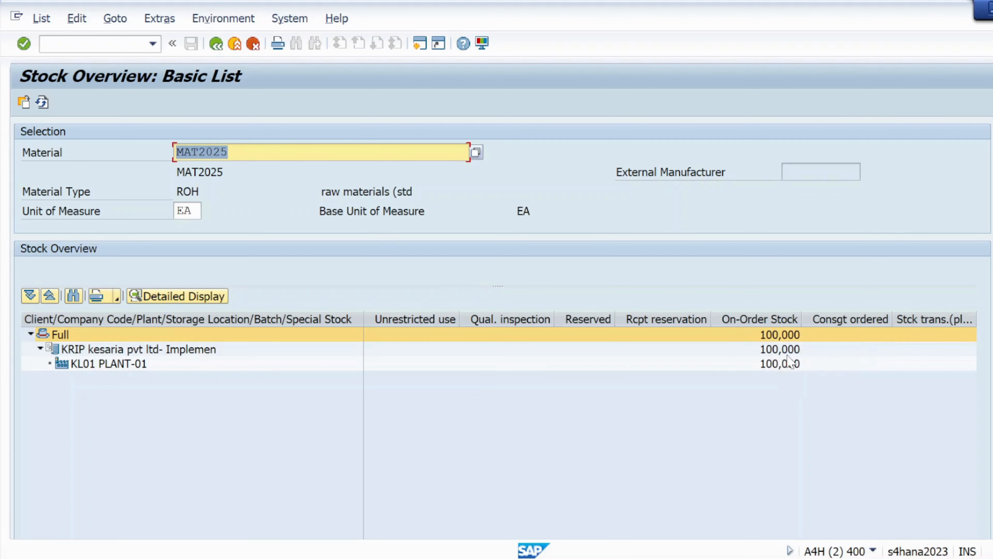
pyautogui.click(216, 44)
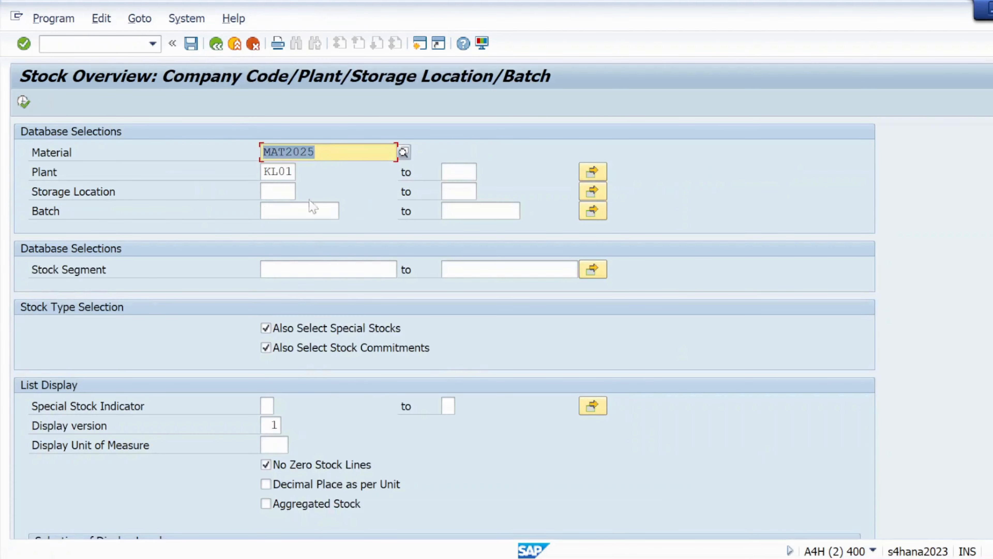
pyautogui.click(216, 44)
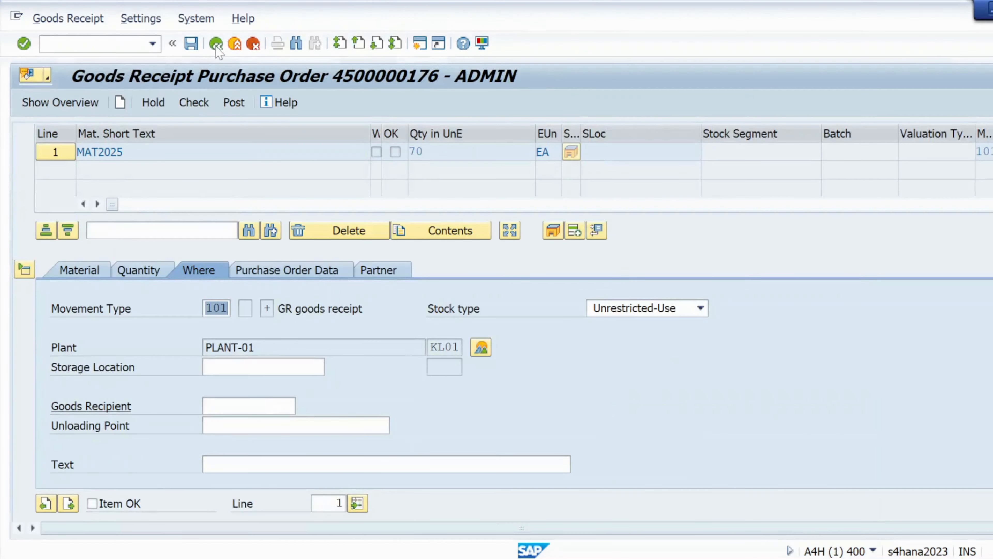
# Mark the goods receipt item as OK and enter ks01 as its storage location
pyautogui.click(93, 504)
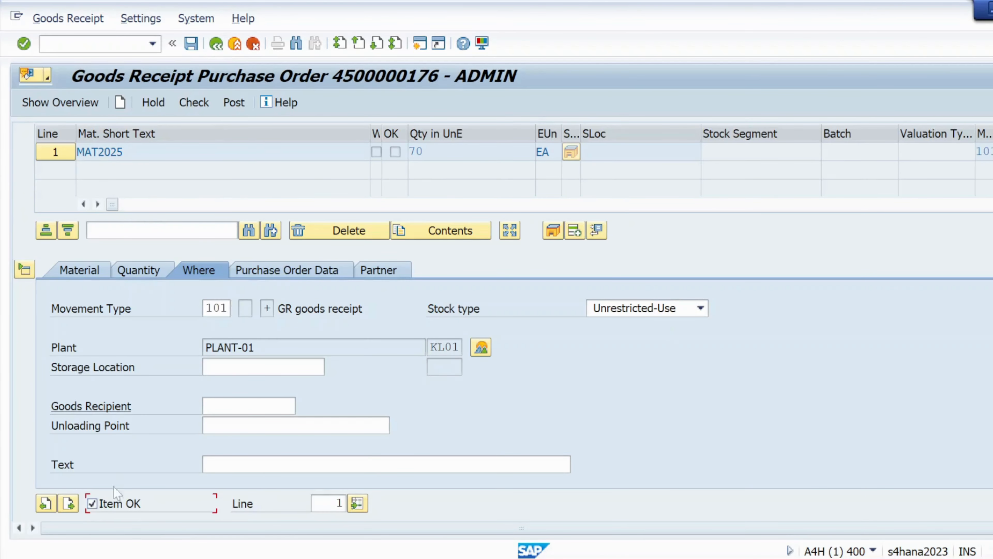
pyautogui.click(219, 367)
pyautogui.write('ks')
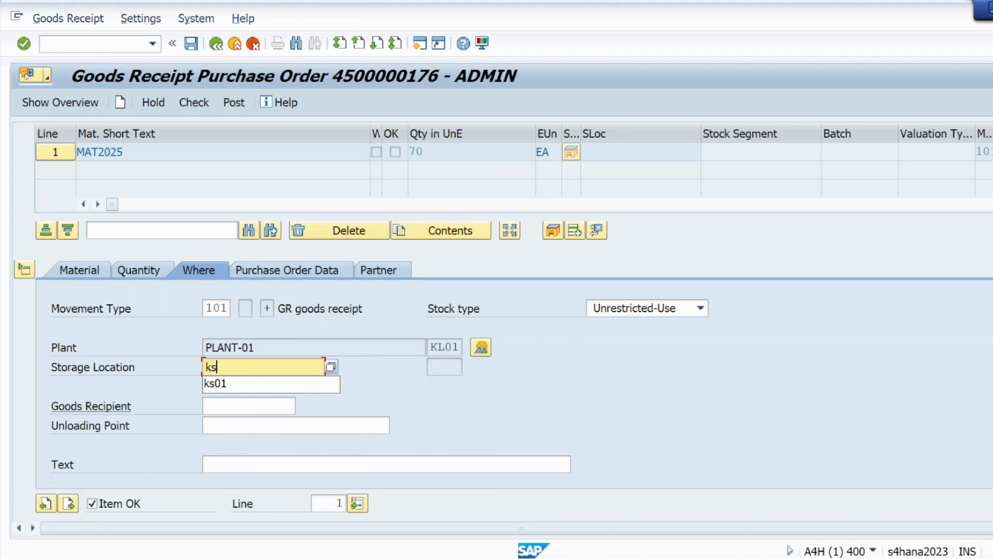
pyautogui.write('01')
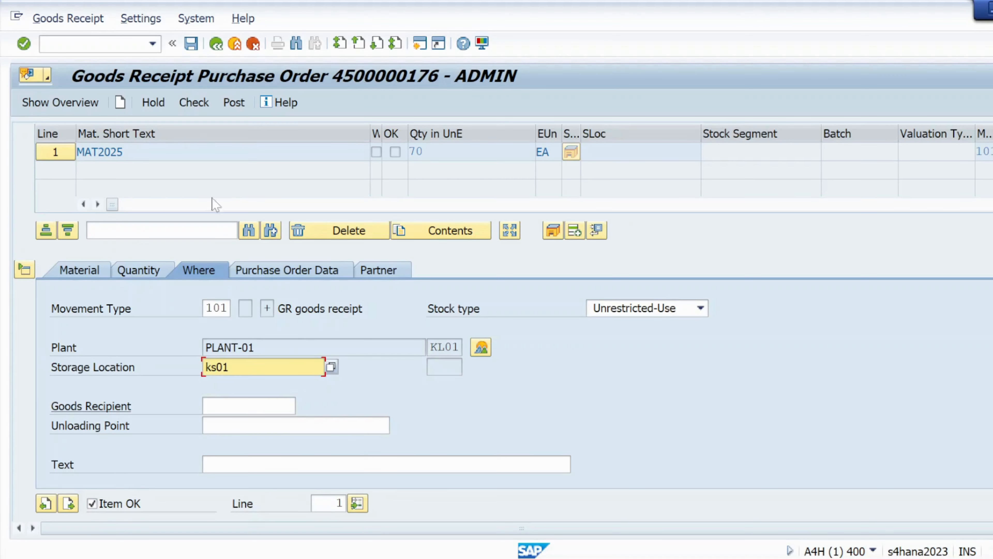
# Check the 70 EA goods receipt, including the long text of the logged message, and post it
pyautogui.click(151, 273)
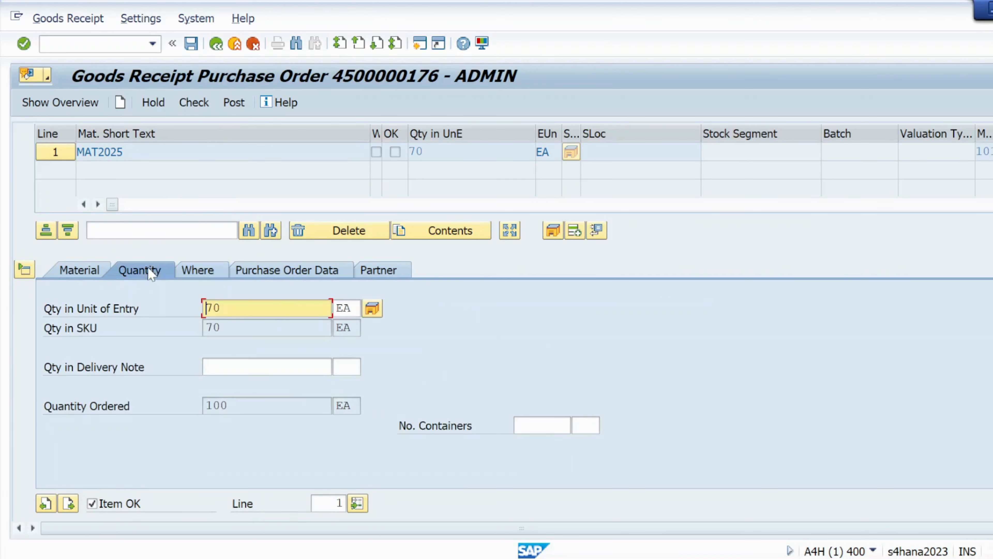
pyautogui.click(193, 103)
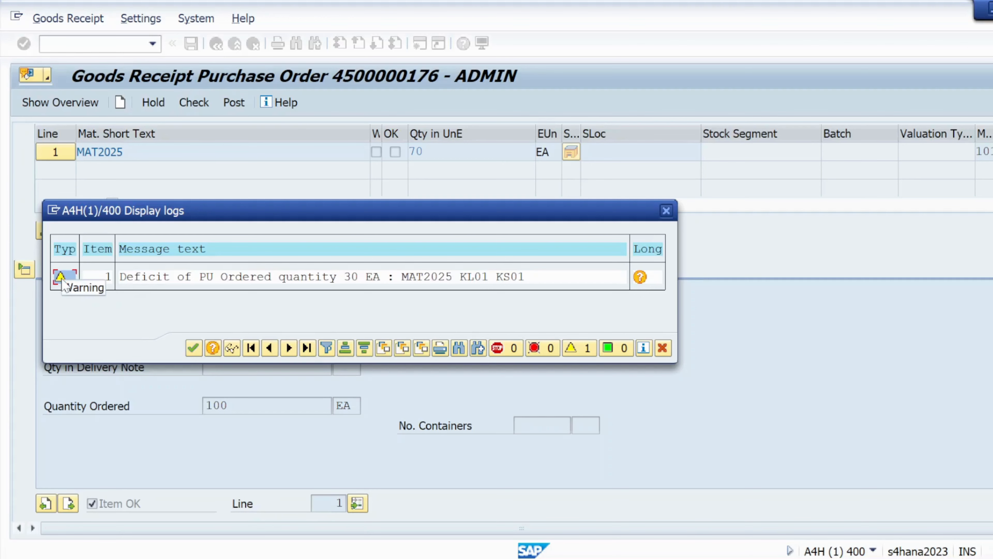
pyautogui.doubleClick(80, 278)
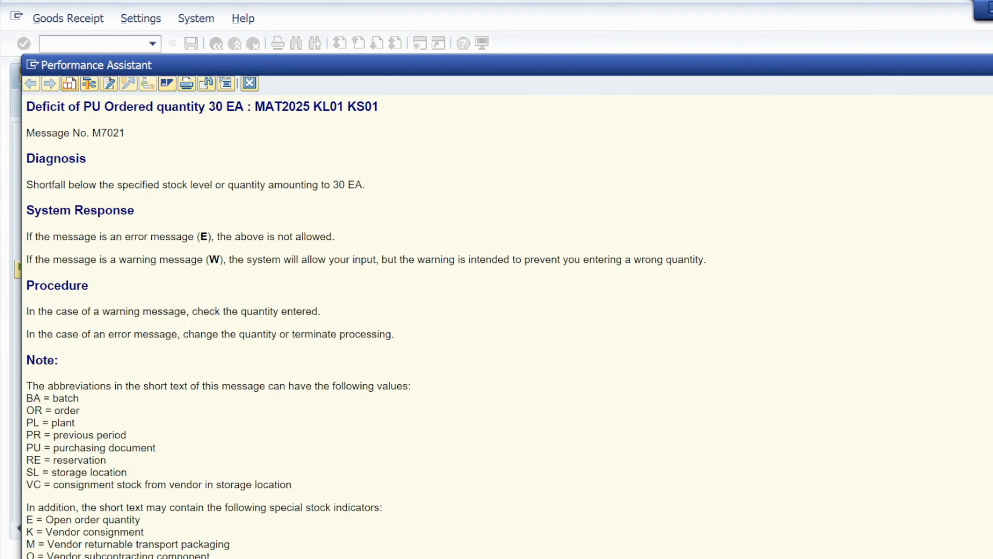
pyautogui.click(249, 82)
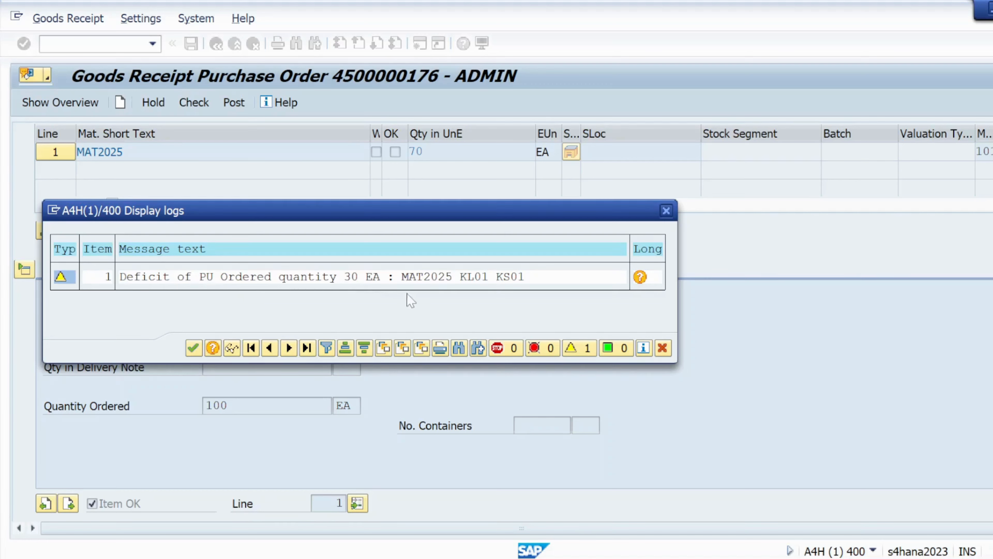
pyautogui.click(416, 281)
pyautogui.click(478, 277)
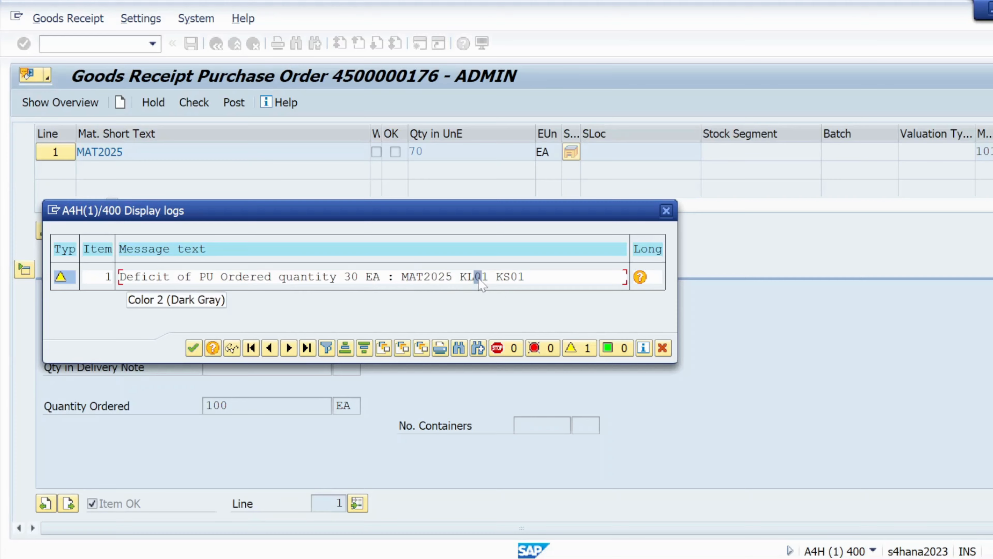
pyautogui.click(508, 276)
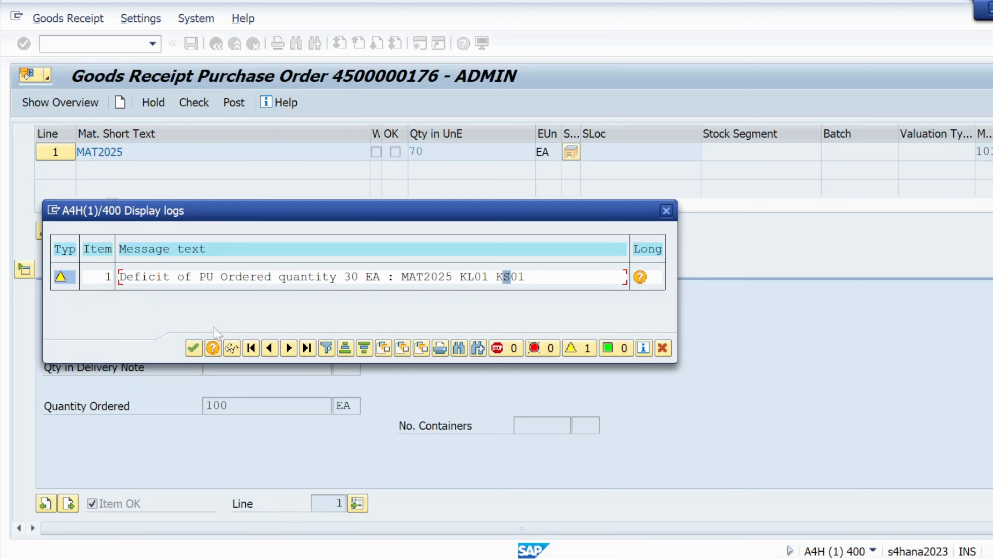
pyautogui.click(193, 347)
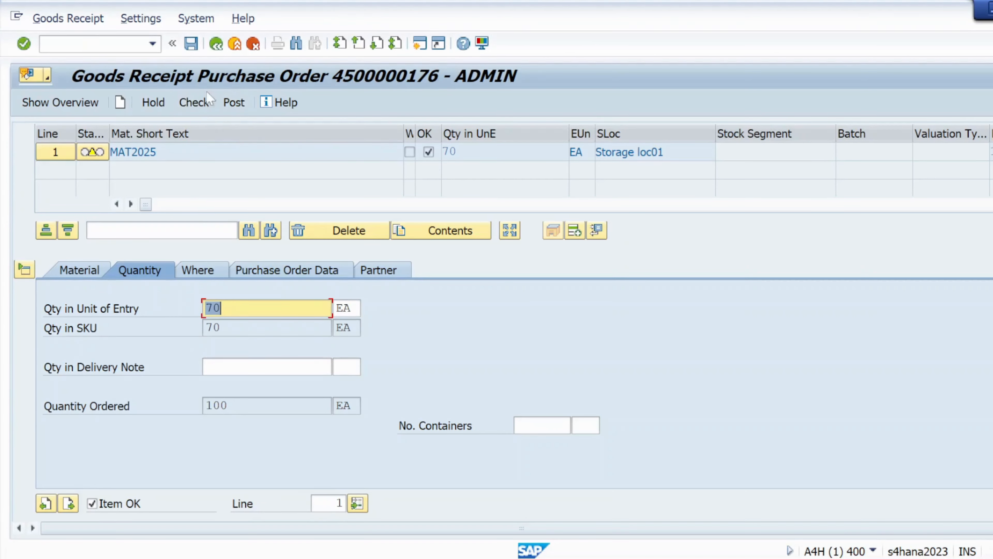
pyautogui.click(235, 103)
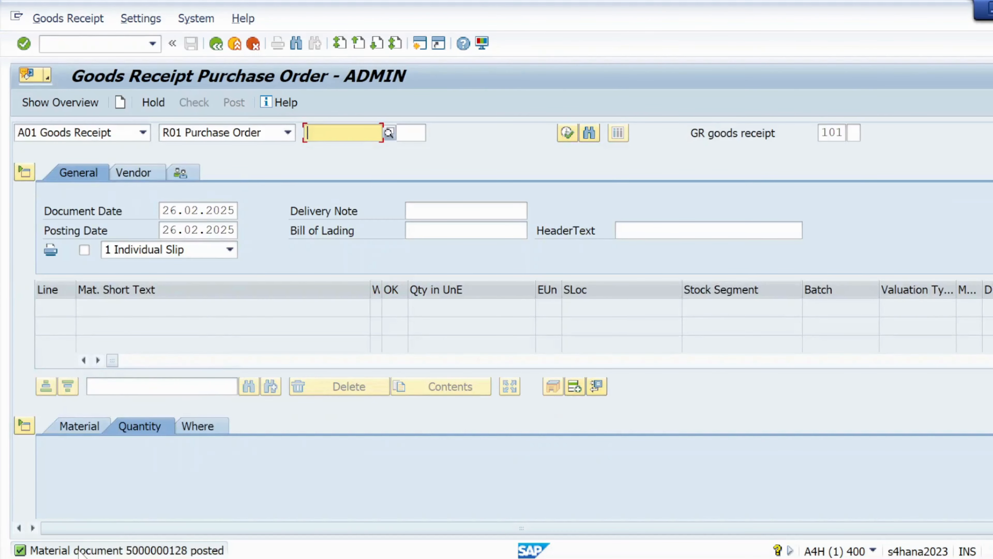
# Copy the material document posting message into a new line of the Notepad notes and close the message's long text
pyautogui.doubleClick(83, 550)
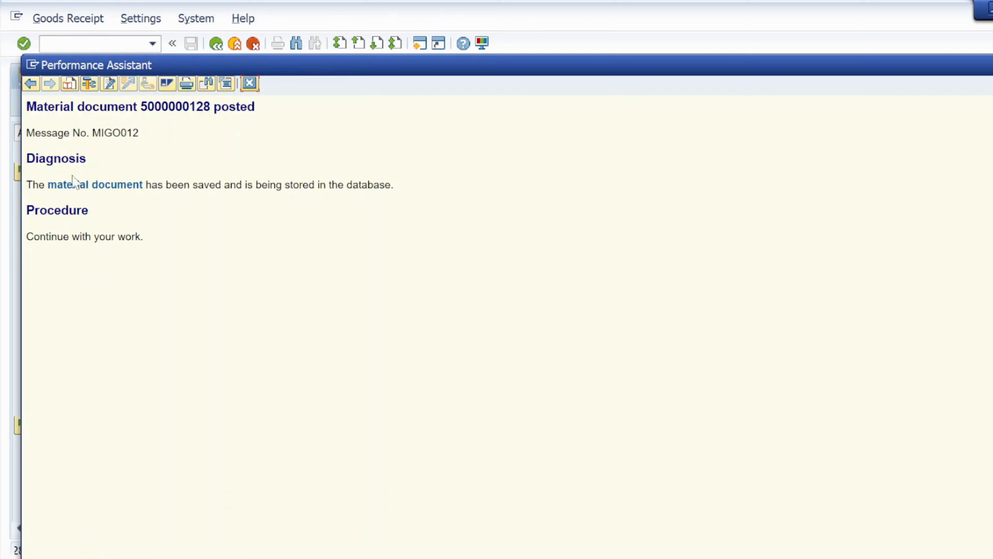
pyautogui.moveTo(26, 106); pyautogui.dragTo(255, 106)
pyautogui.hotkey('ctrl', 'c')
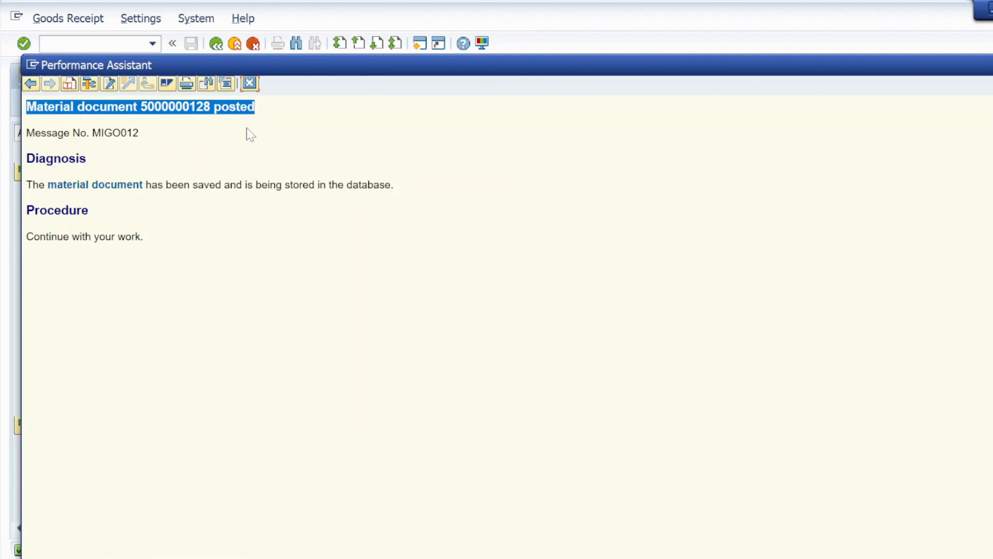
pyautogui.hotkey('alt', 'Tab')
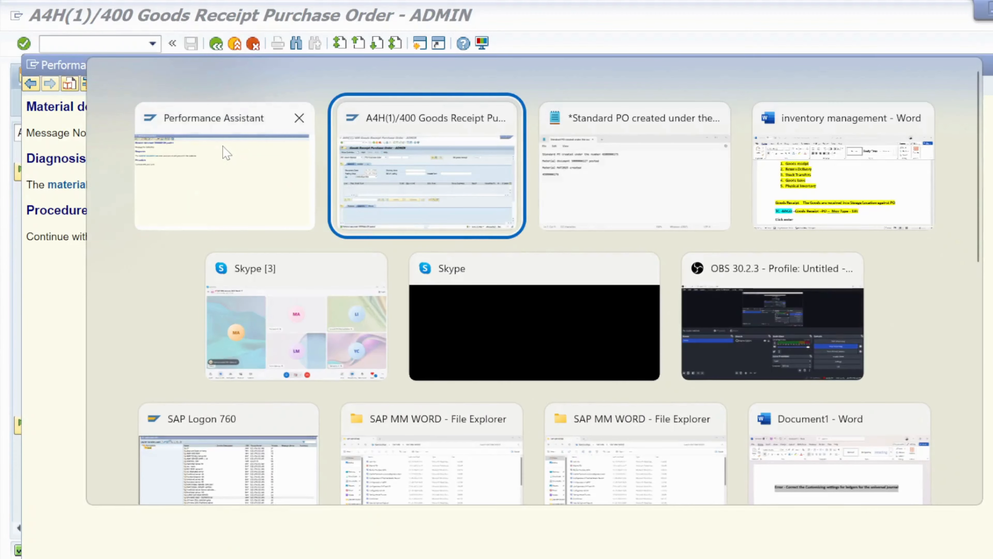
pyautogui.hotkey('alt', 'Tab')
pyautogui.press('Return')
pyautogui.press('Return')
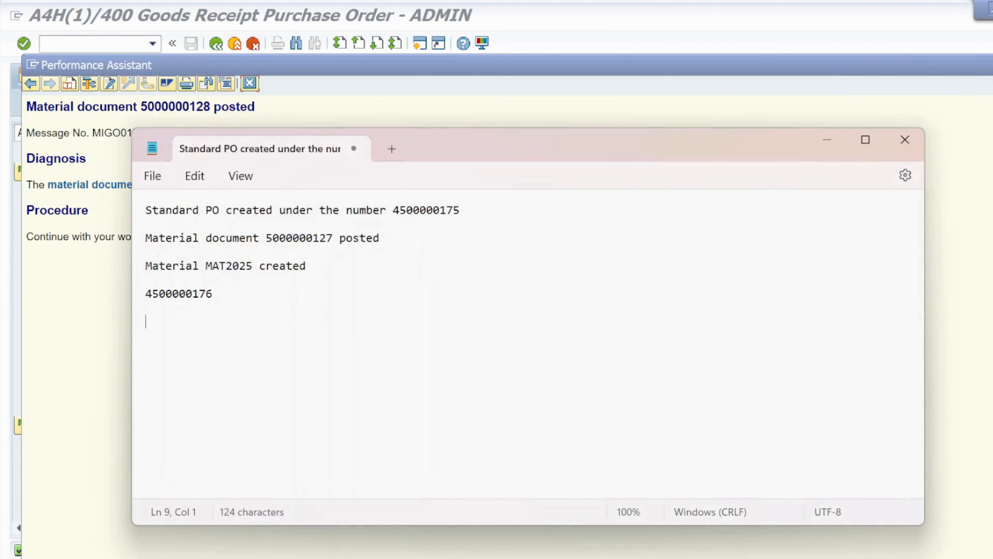
pyautogui.hotkey('ctrl', 'v')
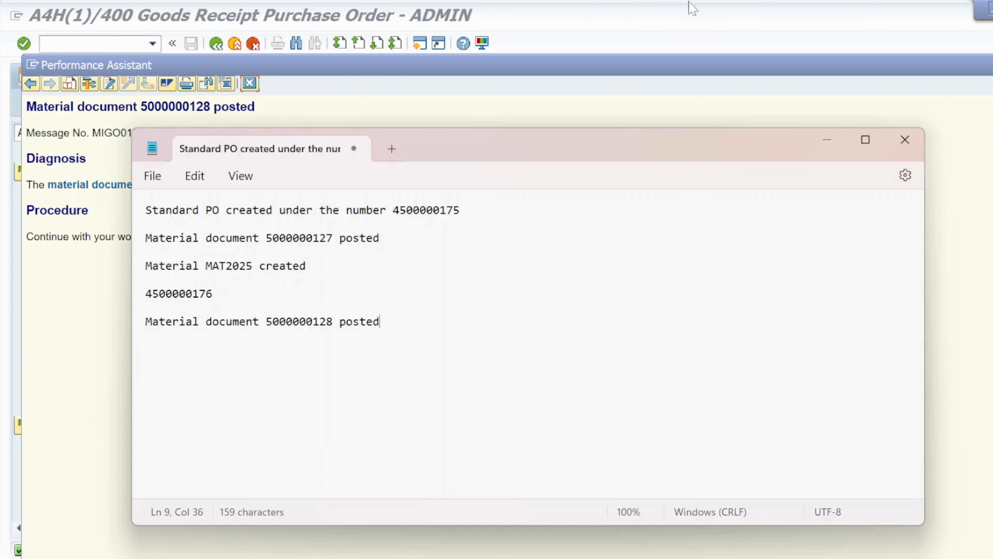
pyautogui.click(821, 144)
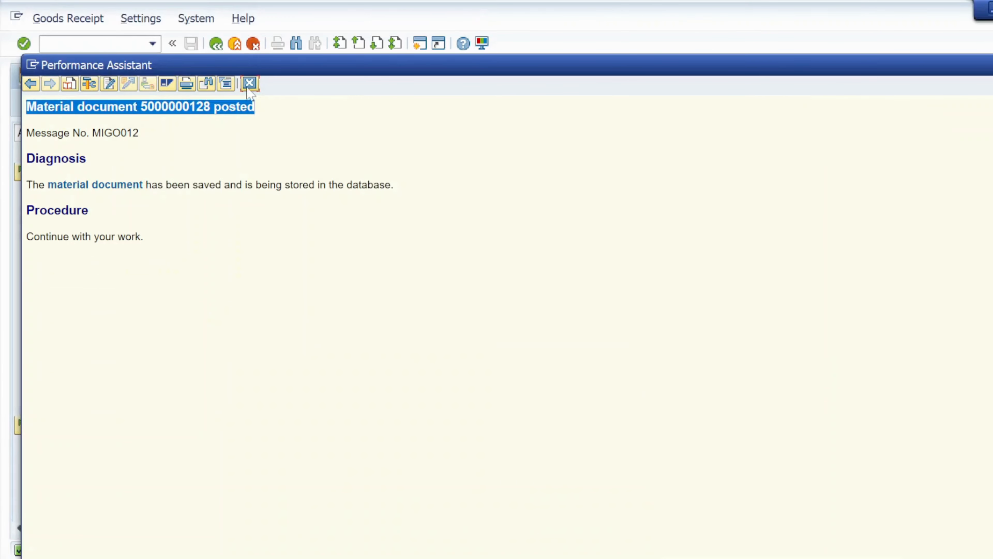
pyautogui.click(249, 84)
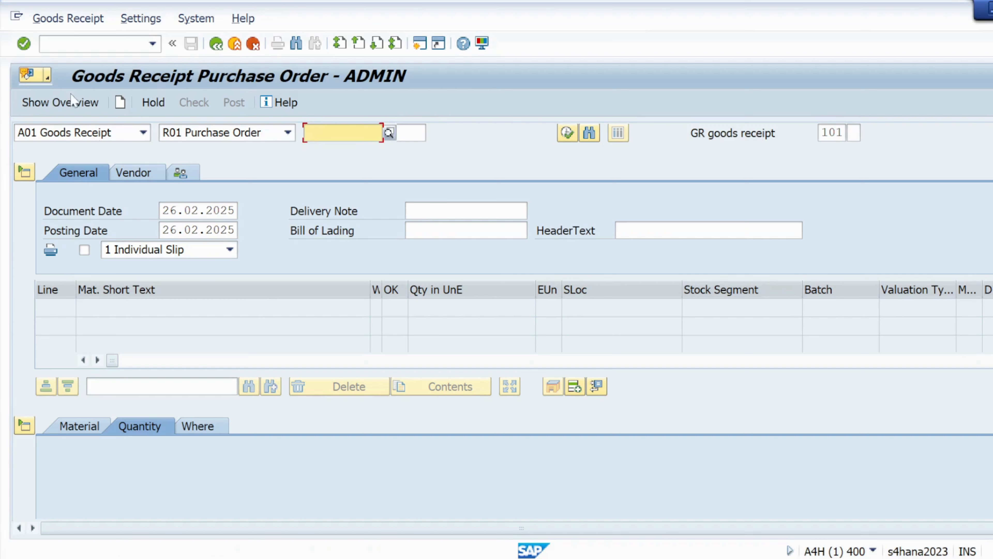
# Switch the goods movement transaction to A04 Display and load the material document just posted
pyautogui.click(74, 44)
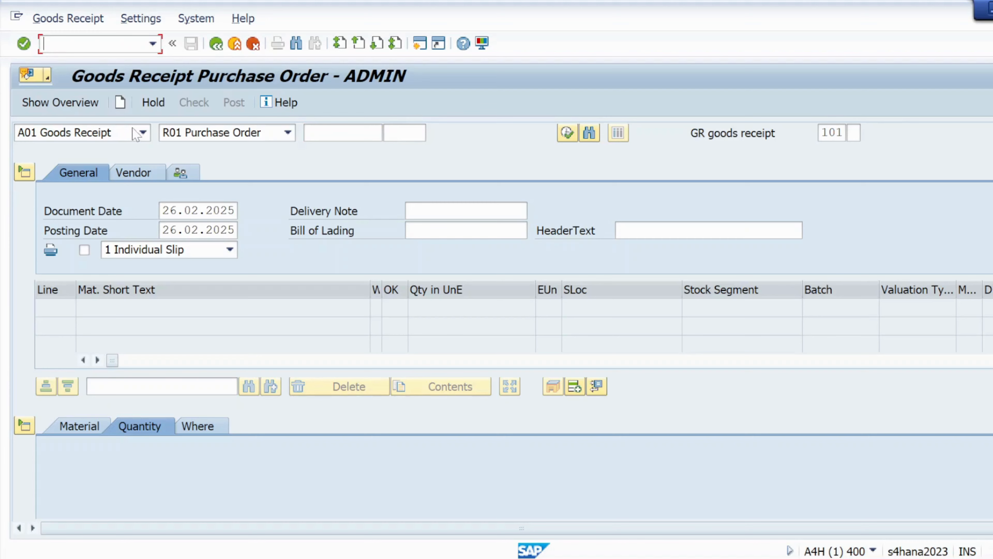
pyautogui.click(143, 132)
pyautogui.click(55, 199)
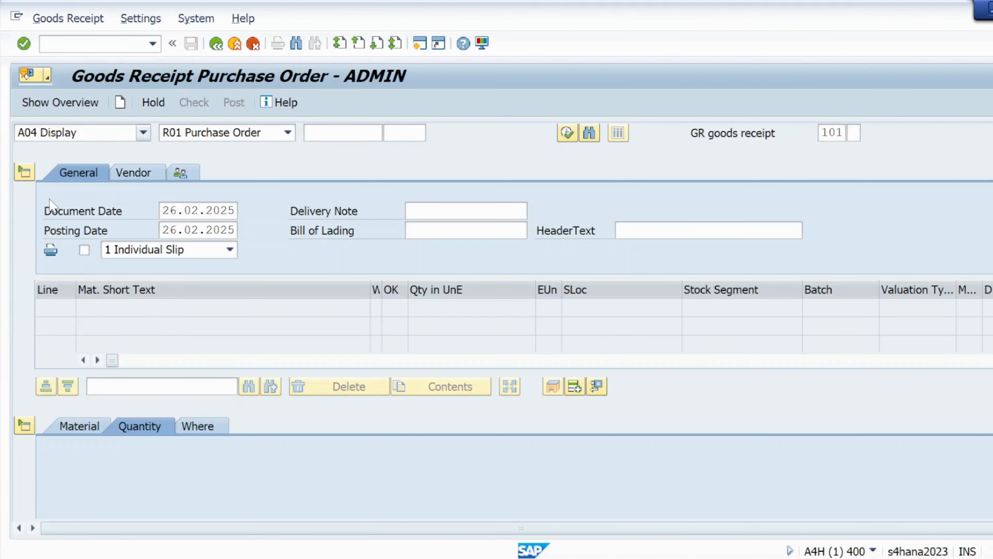
pyautogui.click(22, 46)
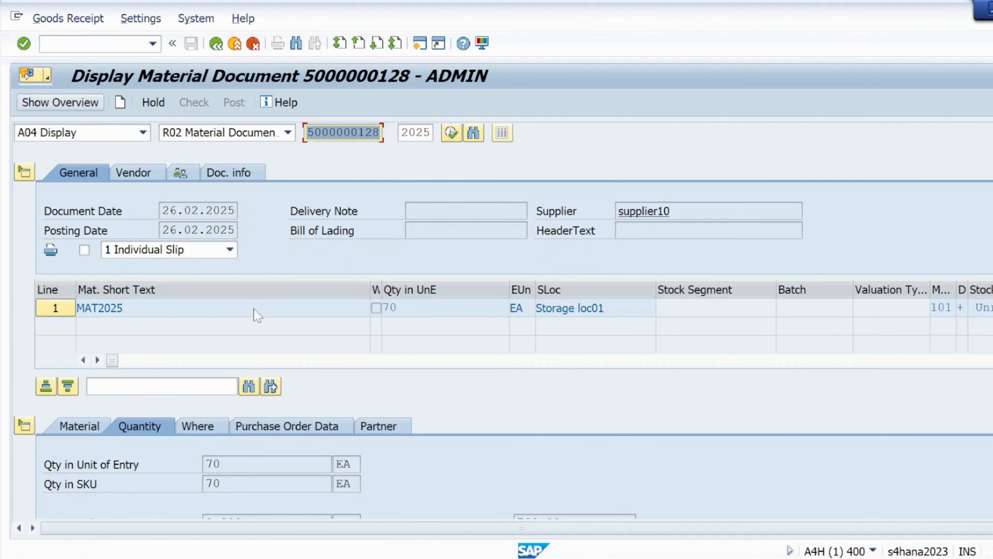
# Examine the MAT2025 item's received and ordered quantities, storage location and stock type in the material document
pyautogui.scroll(-1, 503, 320)
pyautogui.scroll(-7, 503, 320)
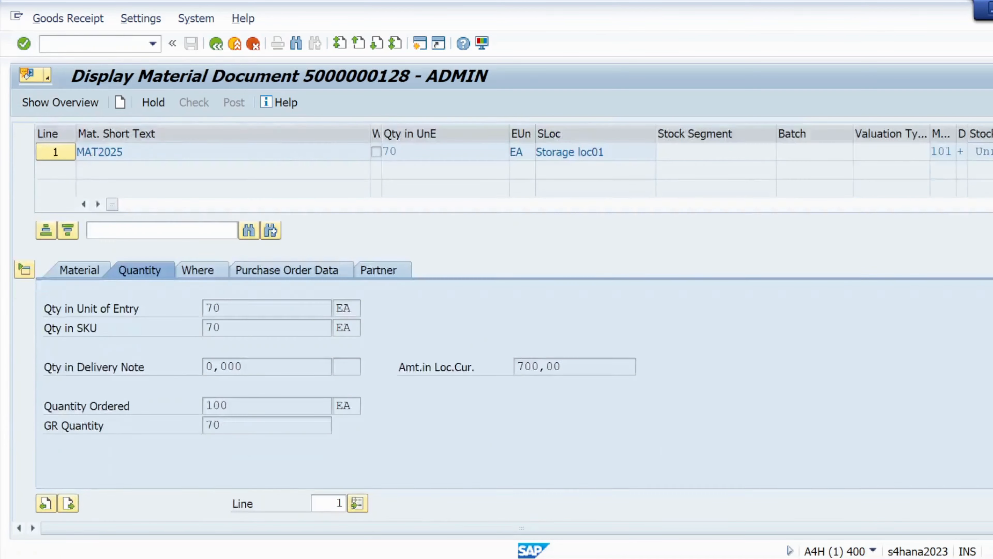
pyautogui.scroll(8, 503, 320)
pyautogui.scroll(-4, 503, 320)
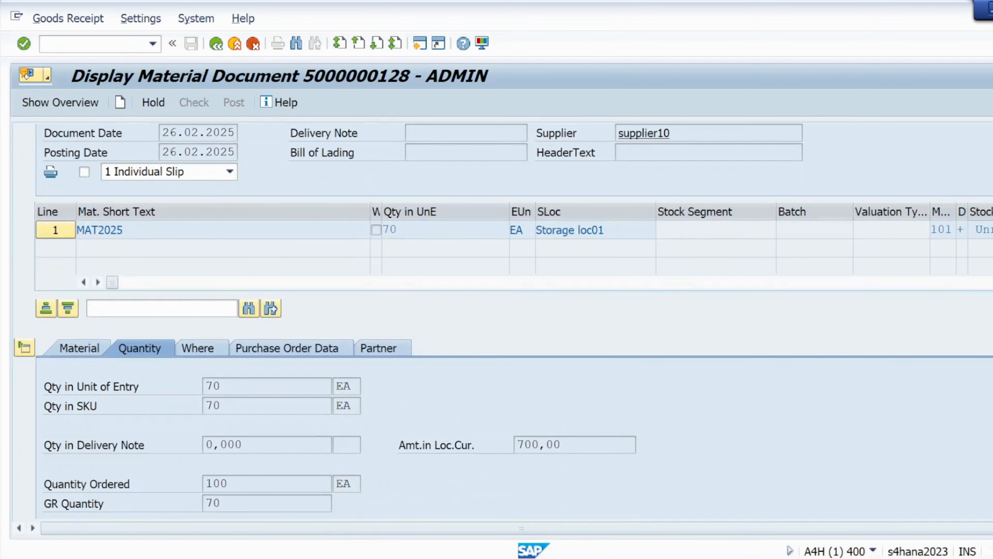
pyautogui.scroll(1, 503, 320)
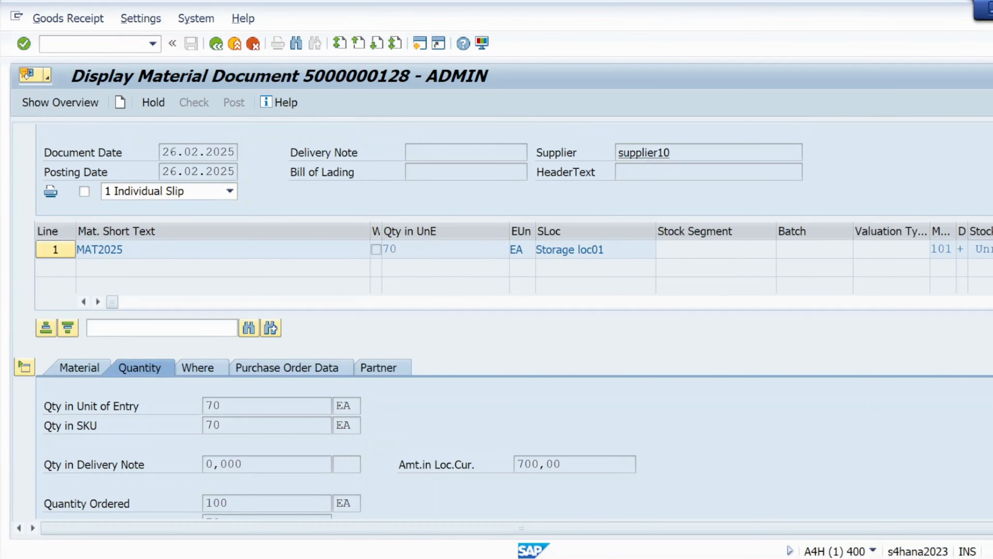
pyautogui.moveTo(397, 249); pyautogui.dragTo(382, 249)
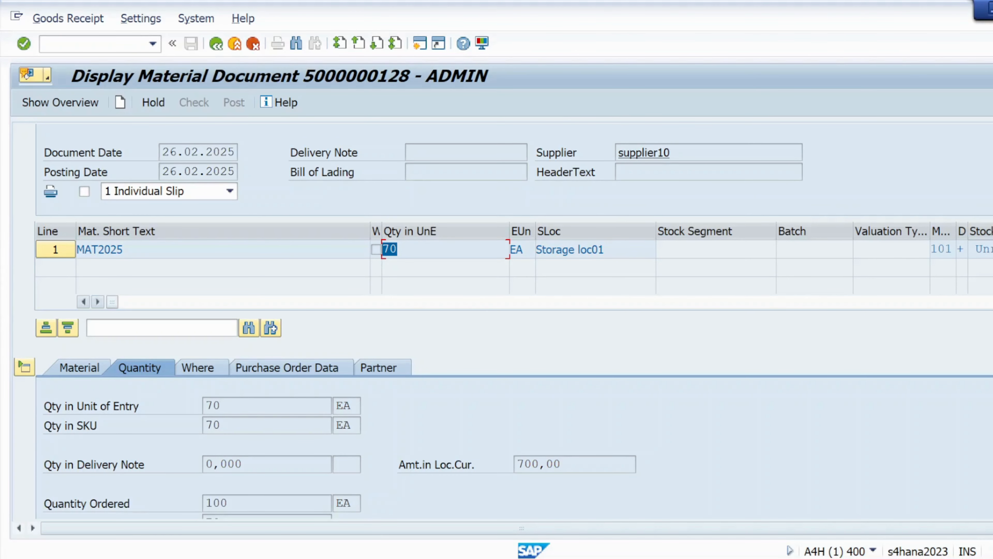
pyautogui.click(97, 302)
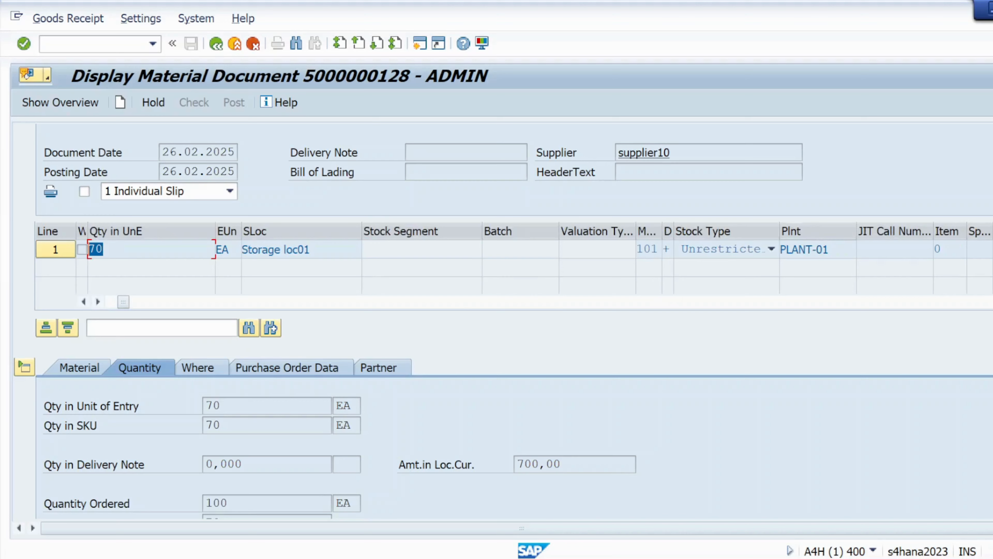
pyautogui.click(772, 250)
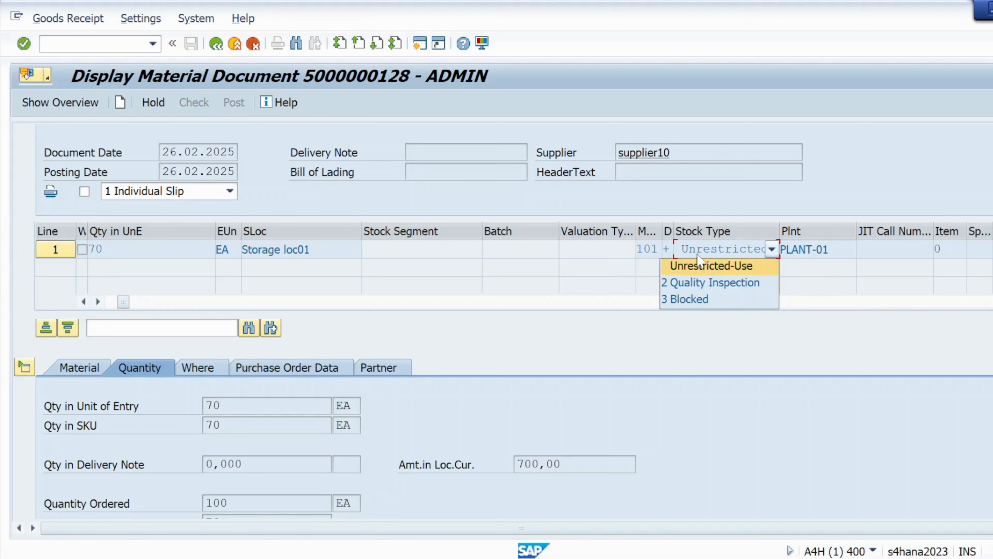
pyautogui.click(580, 331)
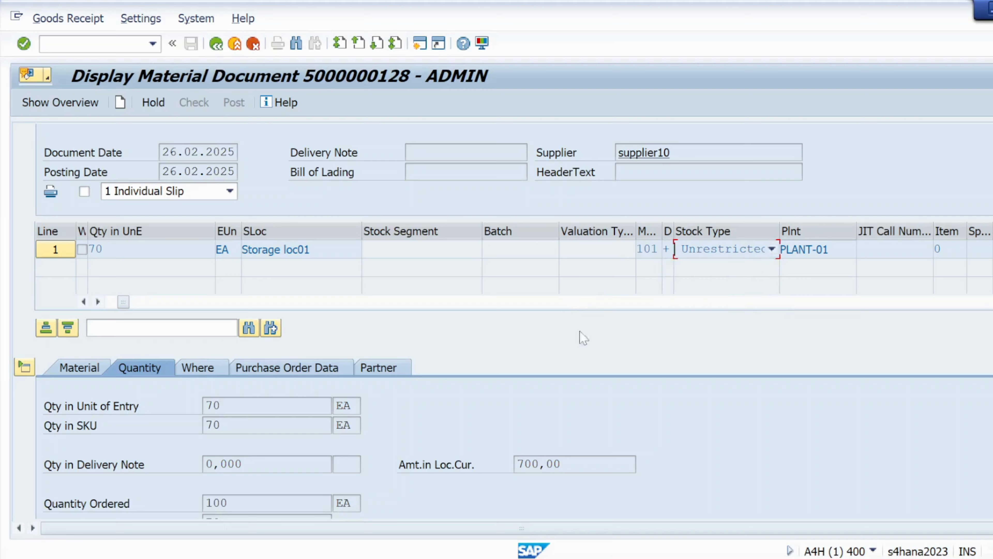
# Review the item's destination data and the stock overview of MAT2025, and return to the material document
pyautogui.click(200, 369)
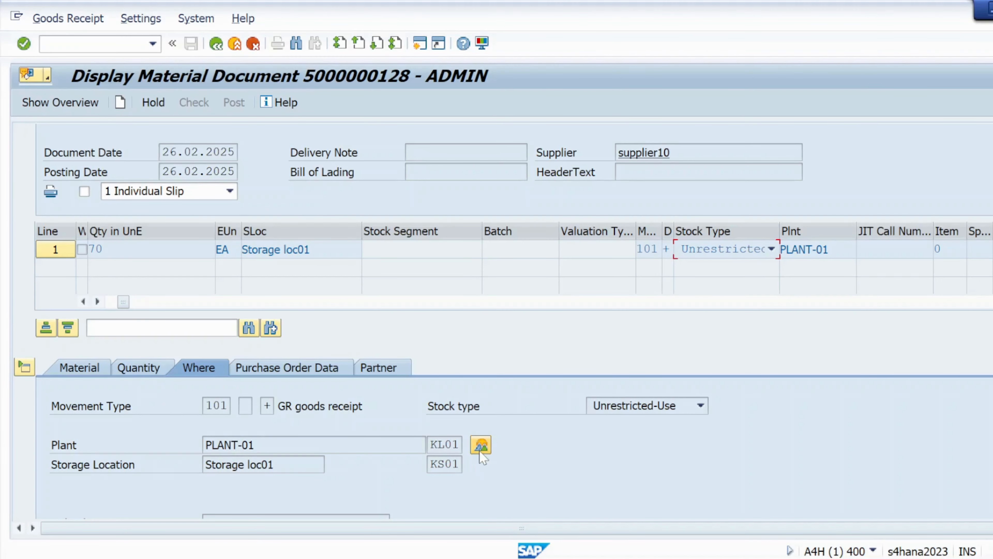
pyautogui.click(481, 445)
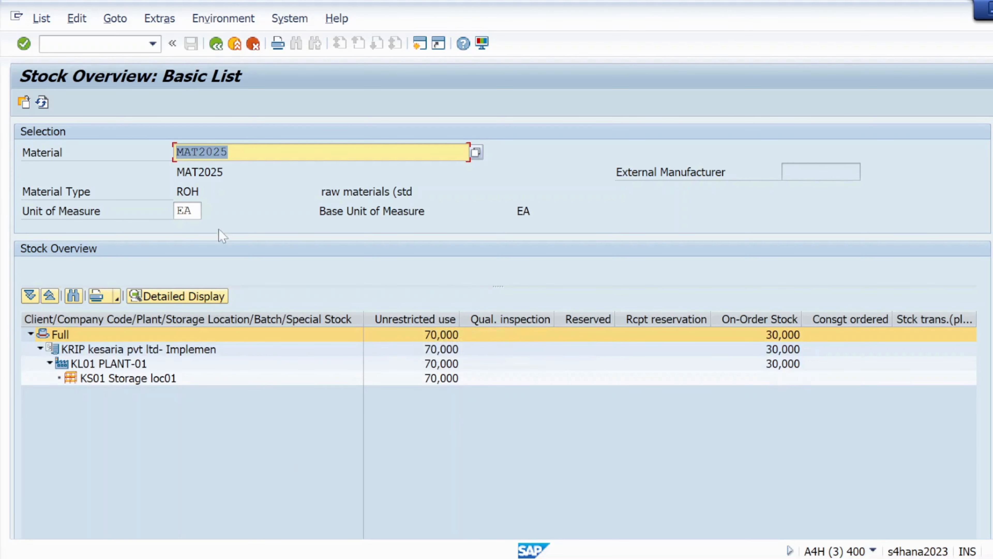
pyautogui.click(213, 47)
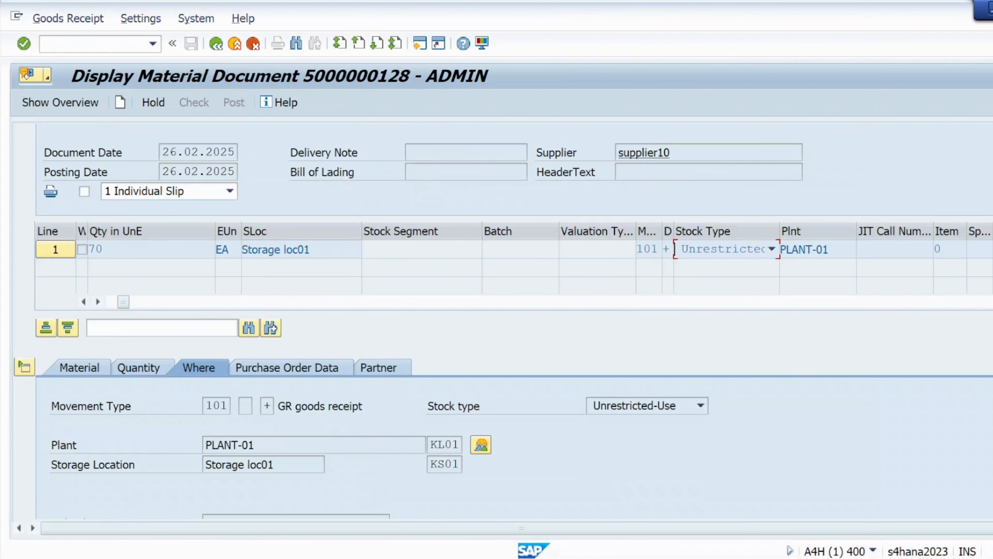
# Display the MAT2025 material master from the document item and examine the per-unit price in its Accounting 1 view
pyautogui.scroll(1, 503, 321)
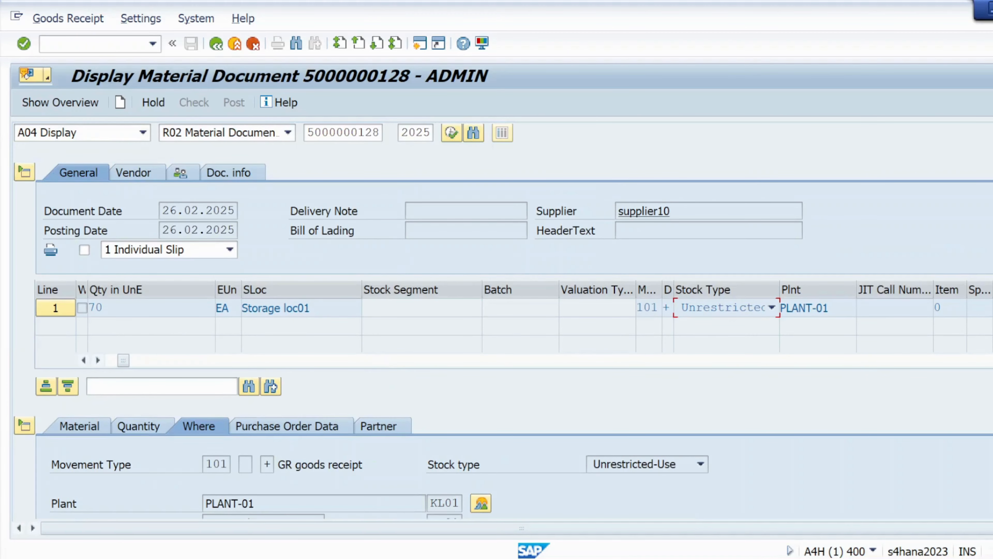
pyautogui.scroll(-1, 503, 321)
pyautogui.scroll(1, 503, 321)
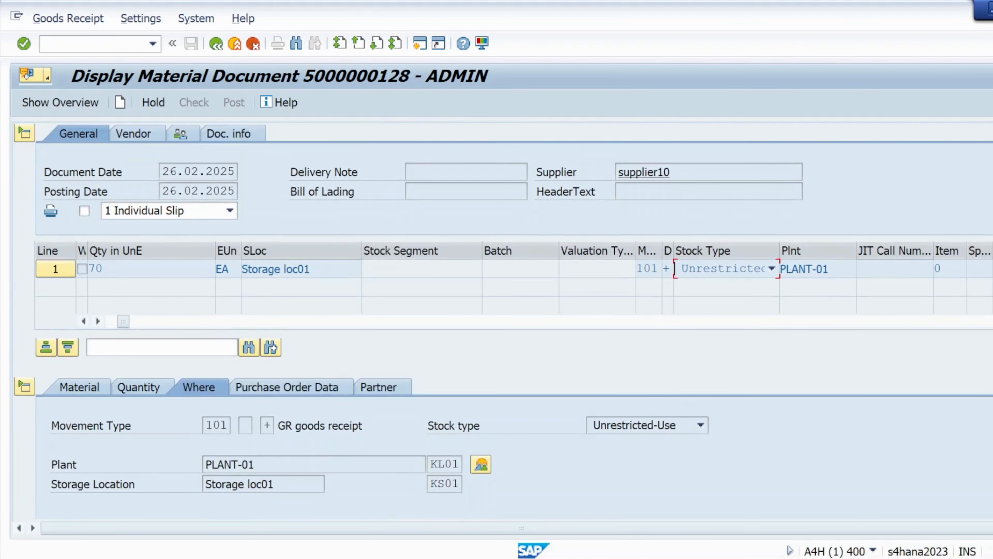
pyautogui.click(78, 408)
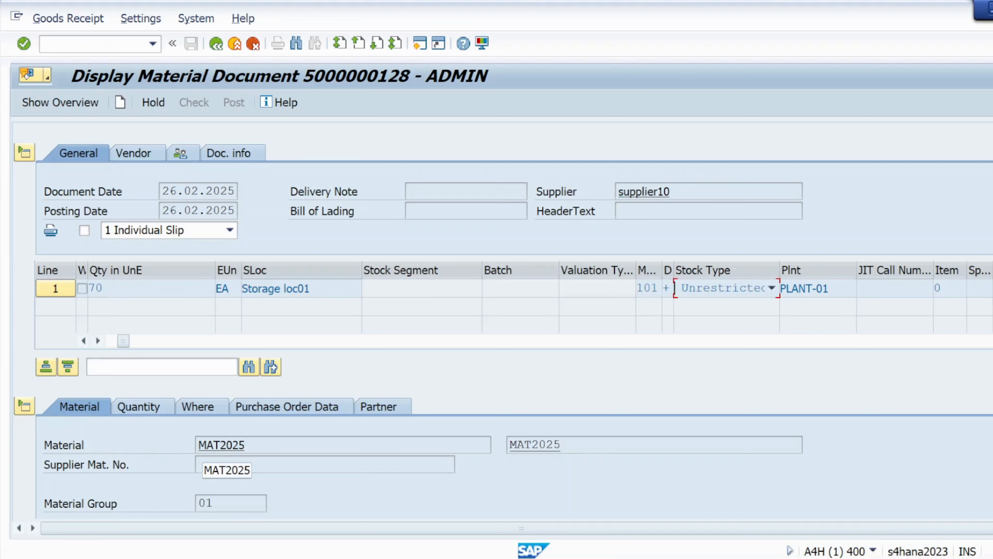
pyautogui.doubleClick(234, 445)
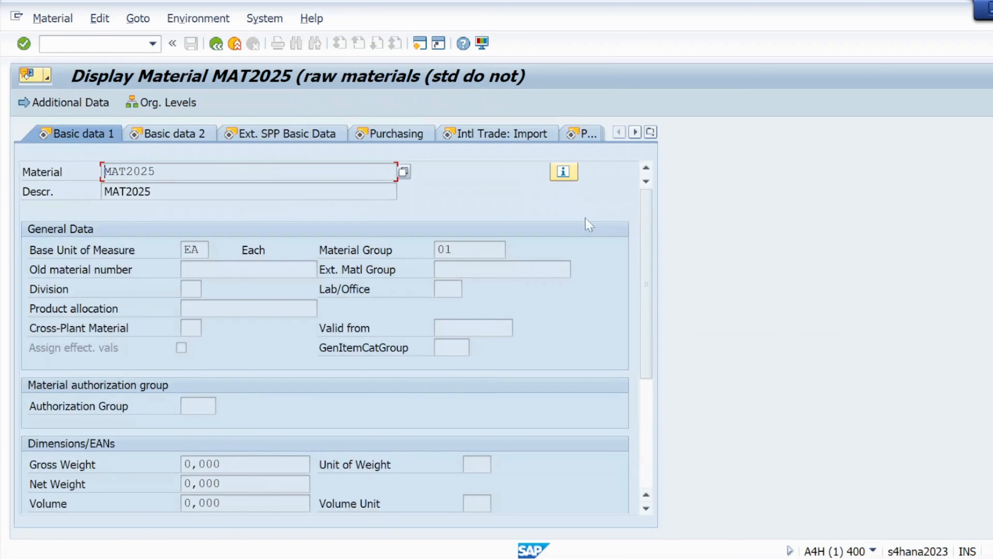
pyautogui.click(652, 132)
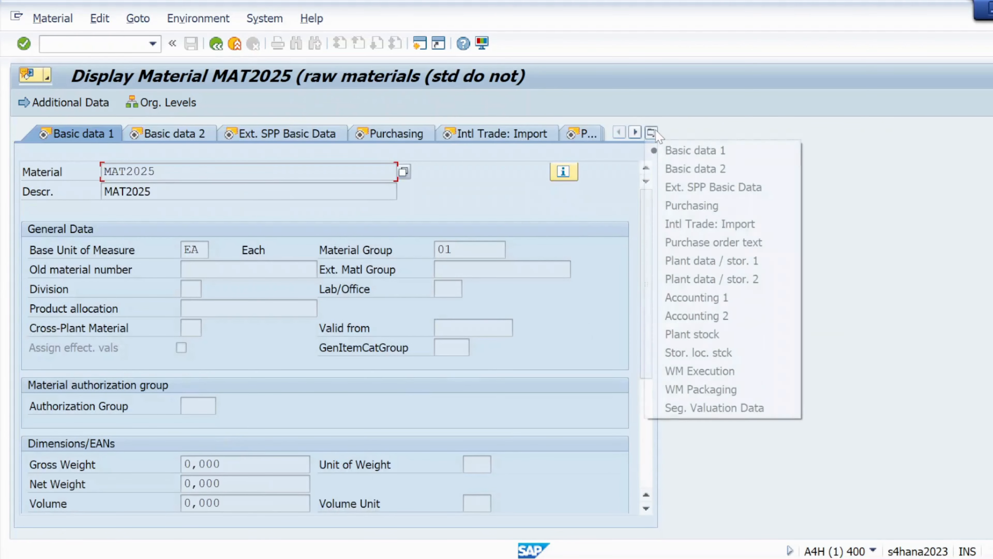
pyautogui.click(665, 298)
pyautogui.moveTo(649, 300); pyautogui.dragTo(651, 403)
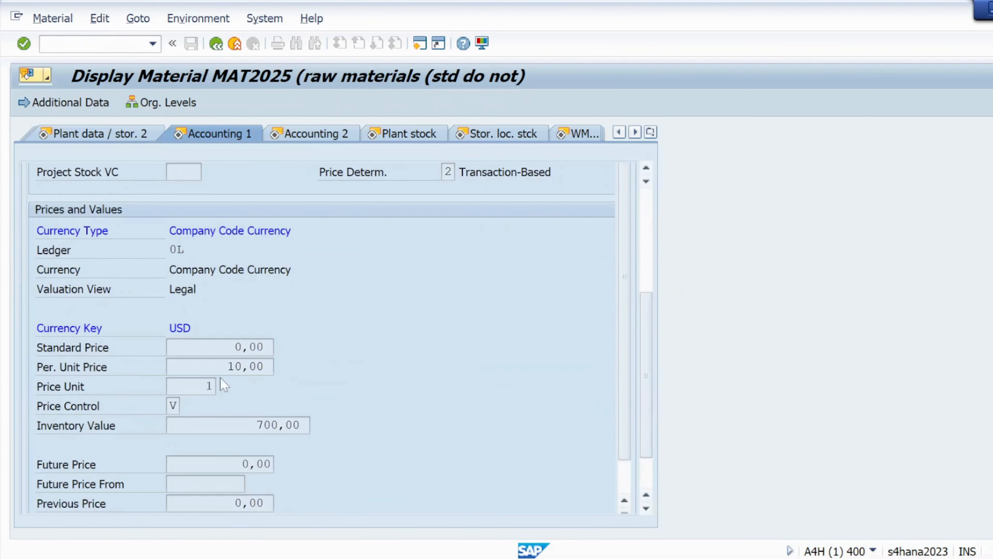
pyautogui.moveTo(226, 366); pyautogui.dragTo(264, 366)
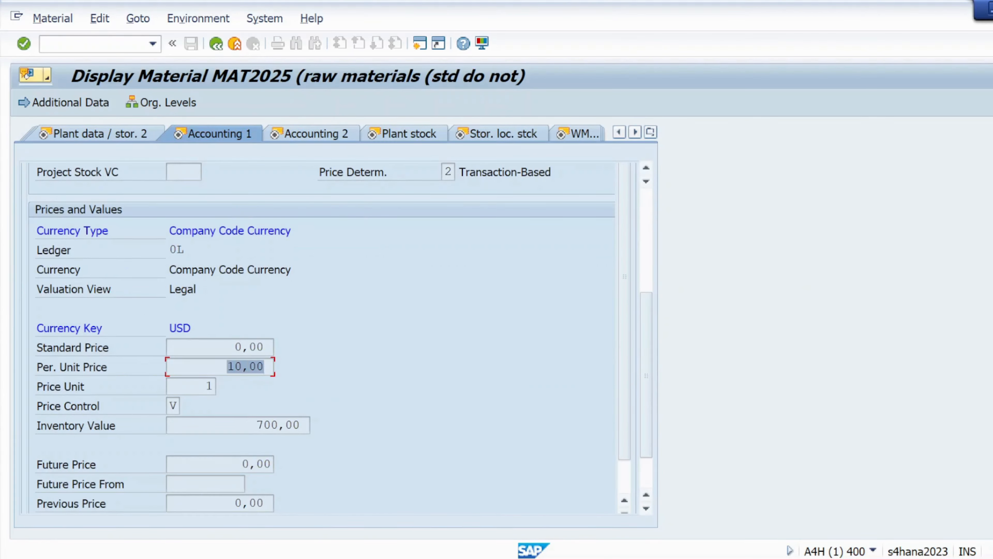
# Examine the inventory value and per-unit price of MAT2025 in the accounting data, and return to the material document
pyautogui.moveTo(256, 425); pyautogui.dragTo(293, 425)
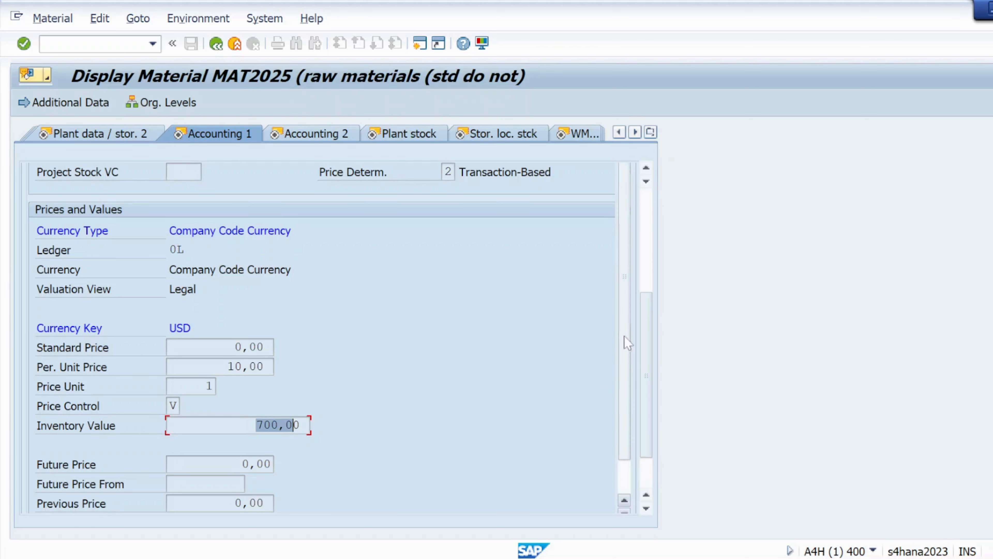
pyautogui.moveTo(624, 355); pyautogui.dragTo(624, 395)
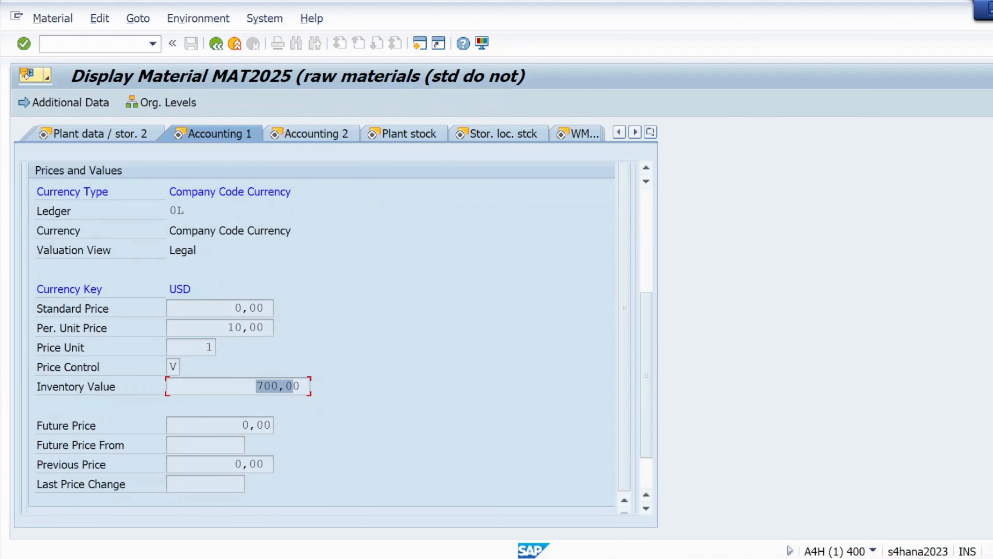
pyautogui.moveTo(249, 327); pyautogui.dragTo(228, 327)
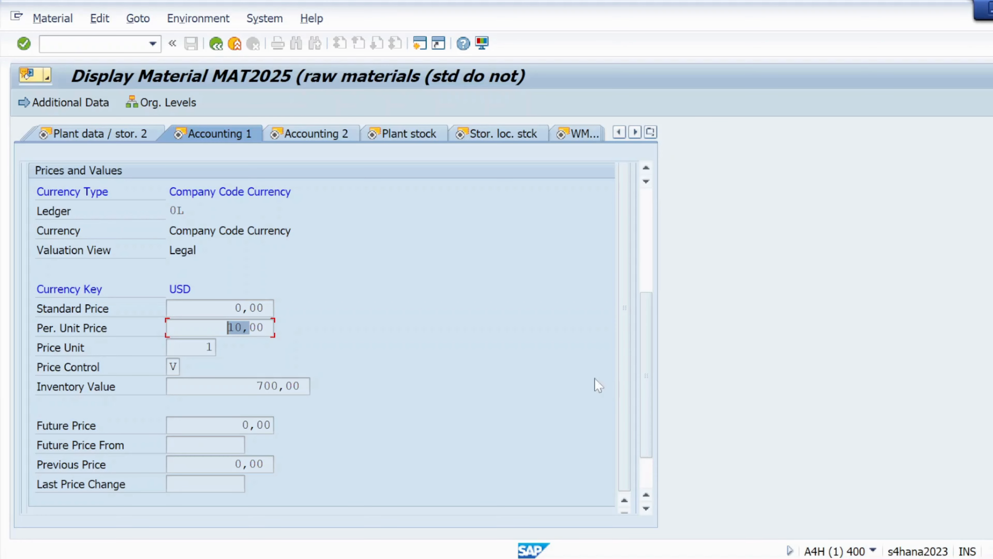
pyautogui.click(219, 46)
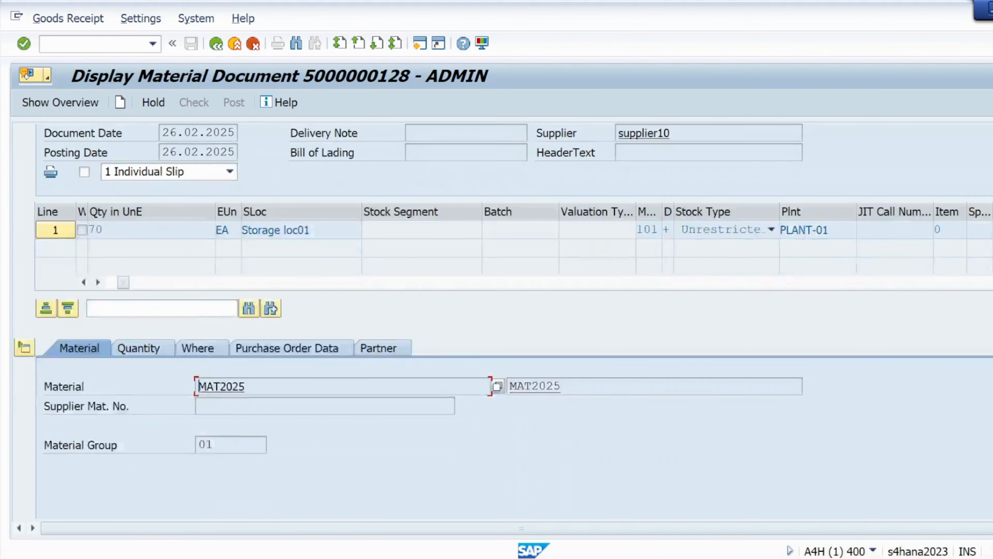
# Review the item's quantity data in the material document and display the purchase order it refers to
pyautogui.scroll(-3, 504, 291)
pyautogui.scroll(3, 503, 291)
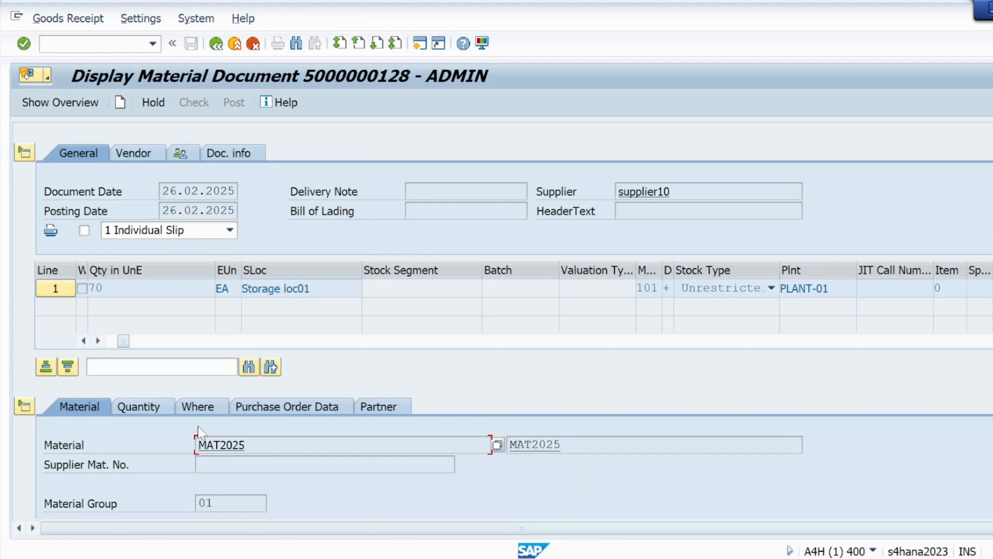
pyautogui.click(152, 410)
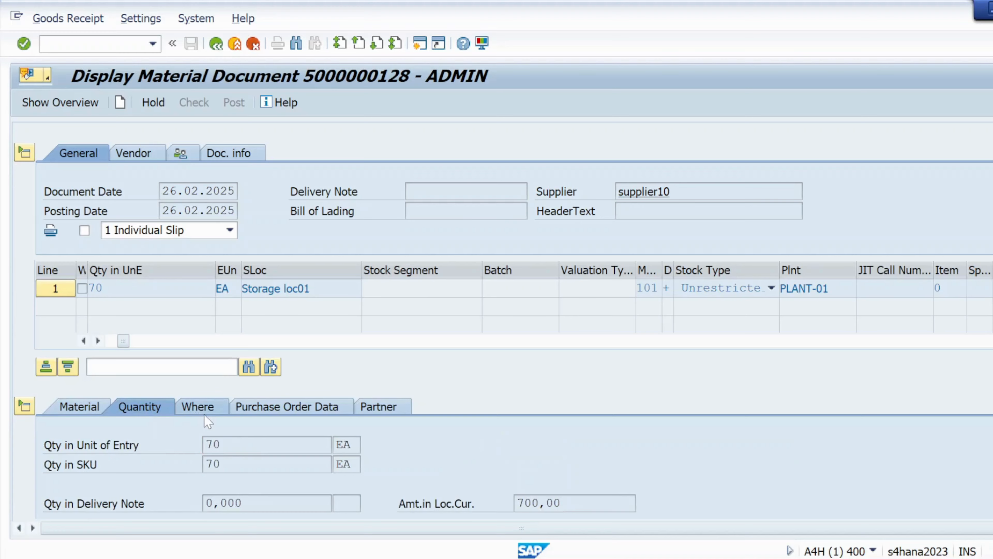
pyautogui.click(249, 414)
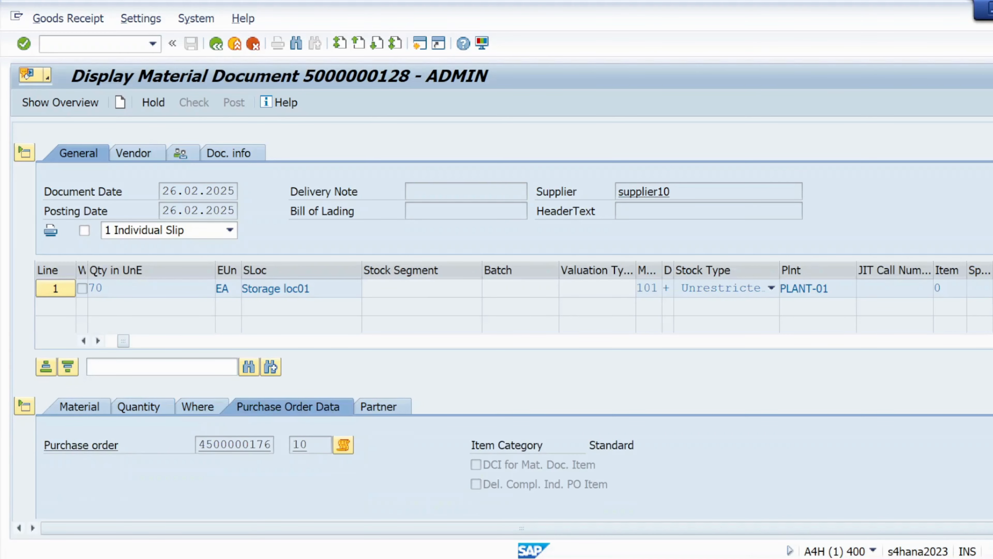
pyautogui.doubleClick(222, 447)
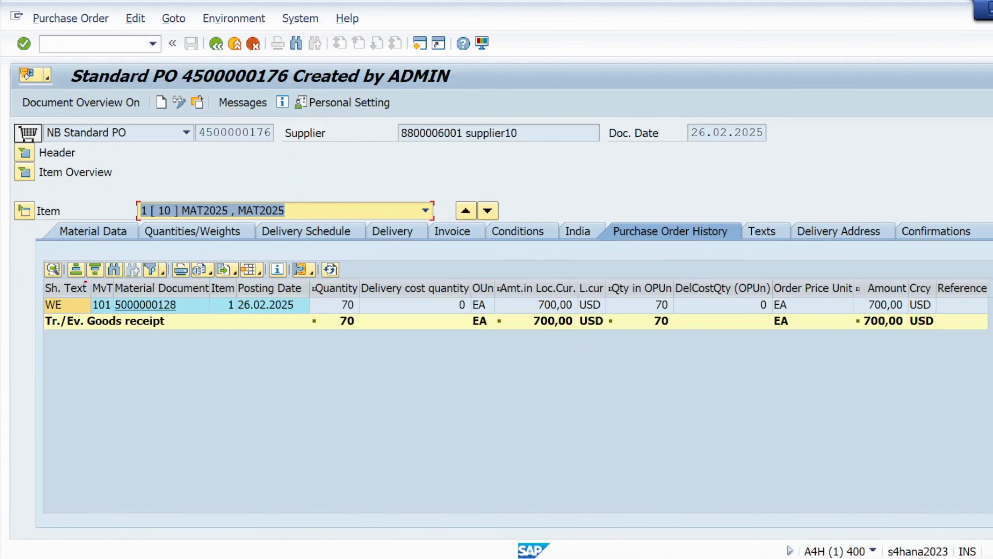
# Examine the ordered, delivered and still-to-deliver quantities in the purchase order header status, check the item's purchase order history, and return to the material document
pyautogui.click(24, 152)
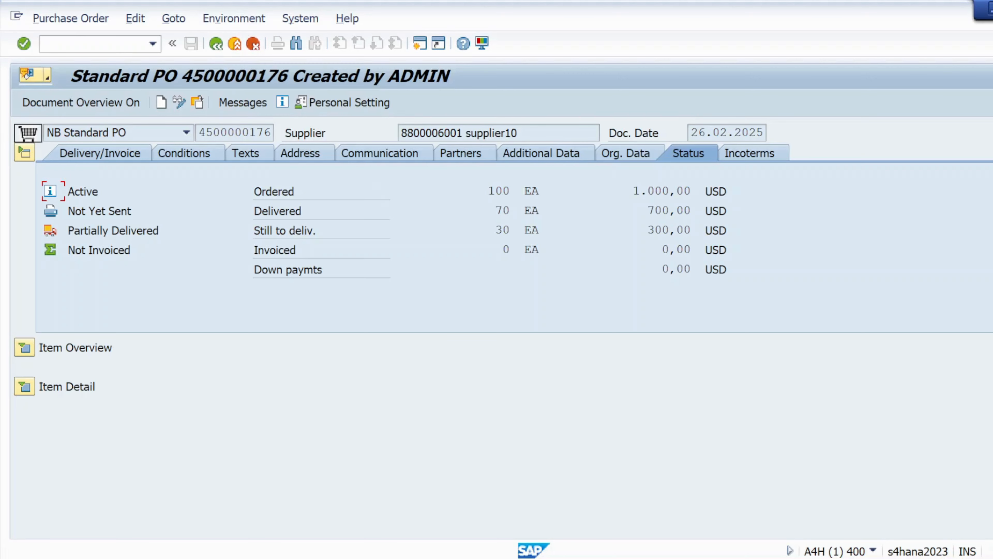
pyautogui.doubleClick(500, 191)
pyautogui.doubleClick(502, 211)
pyautogui.doubleClick(502, 230)
pyautogui.click(23, 154)
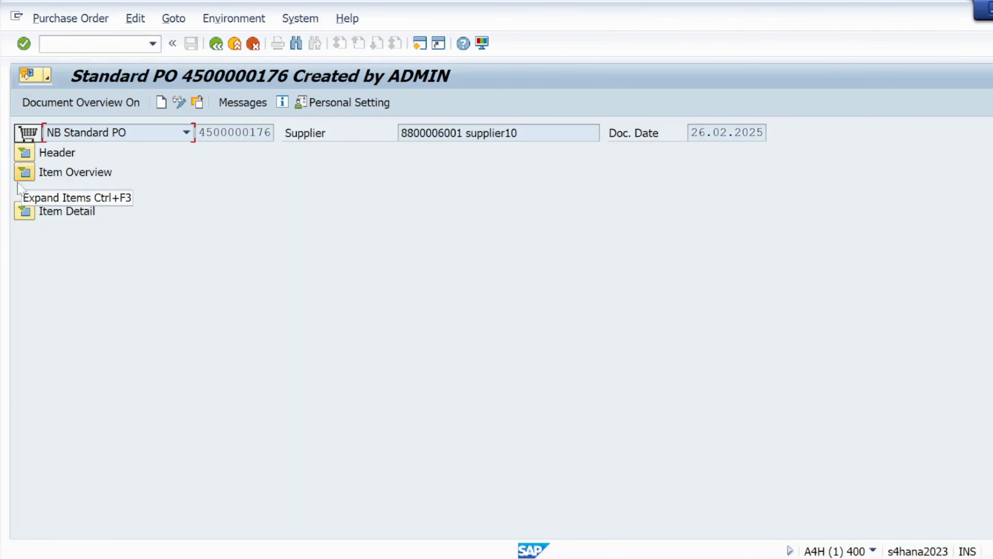
pyautogui.click(21, 208)
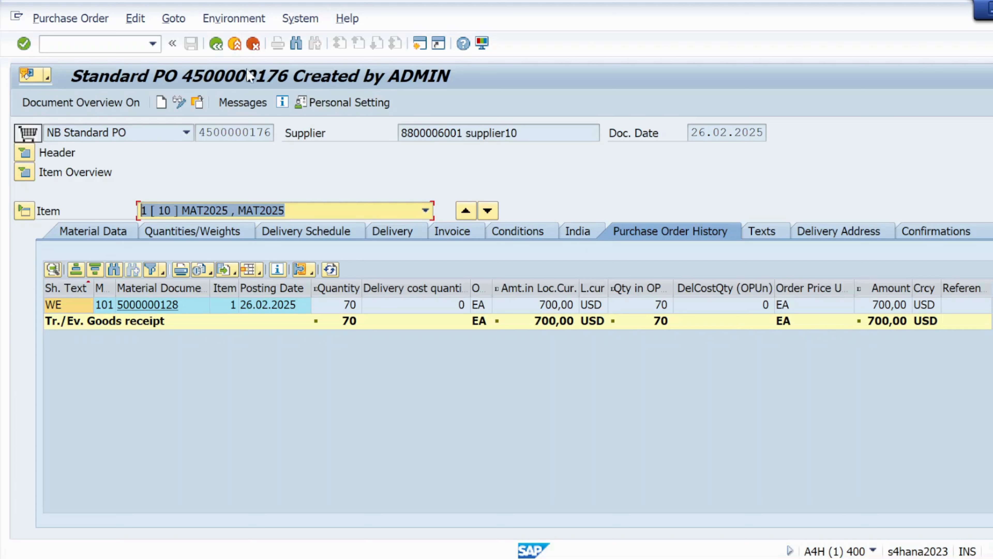
pyautogui.click(216, 44)
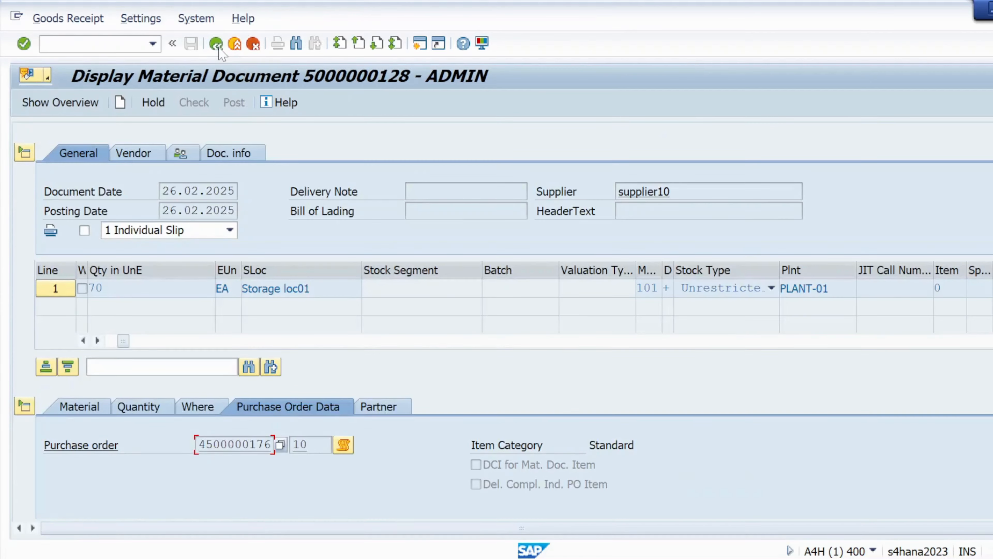
# Leave the material document, restart the migo transaction, and show the purchase order data of the MAT2025 item
pyautogui.click(218, 45)
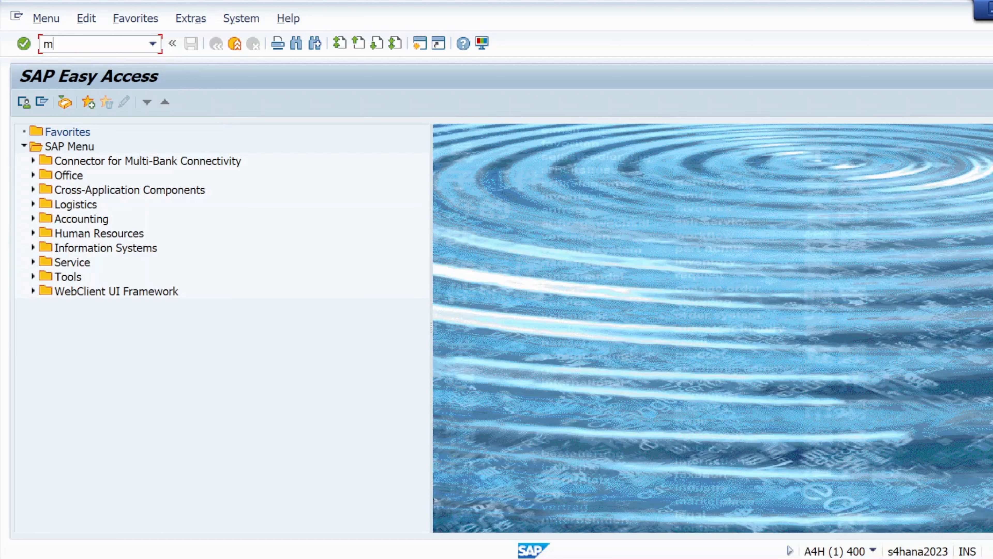
pyautogui.write('migo')
pyautogui.press('Return')
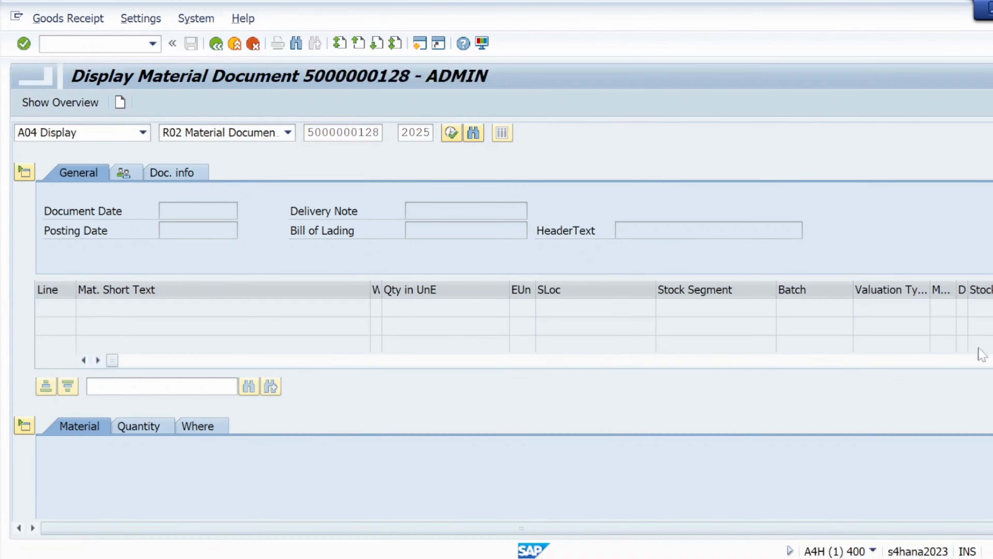
pyautogui.scroll(-2, 502, 321)
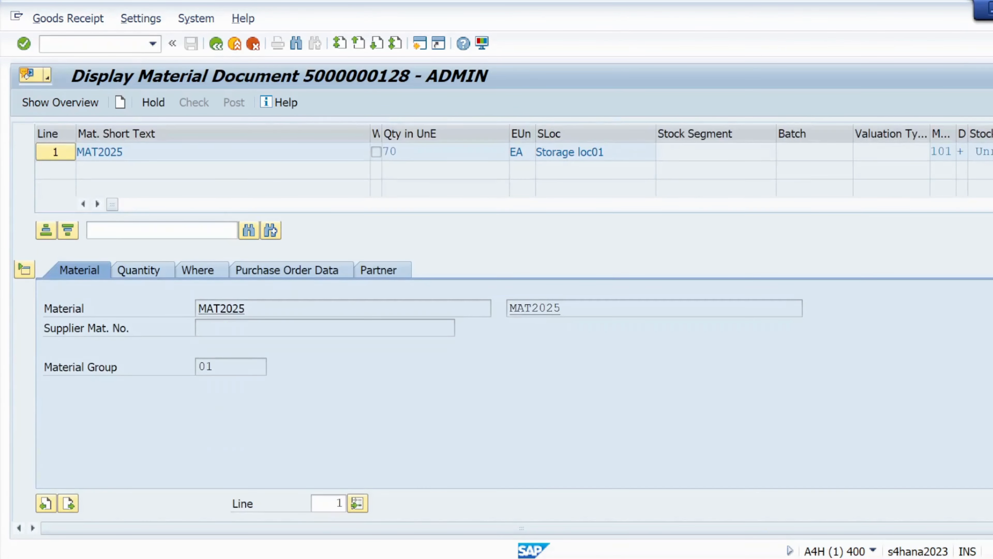
pyautogui.click(259, 278)
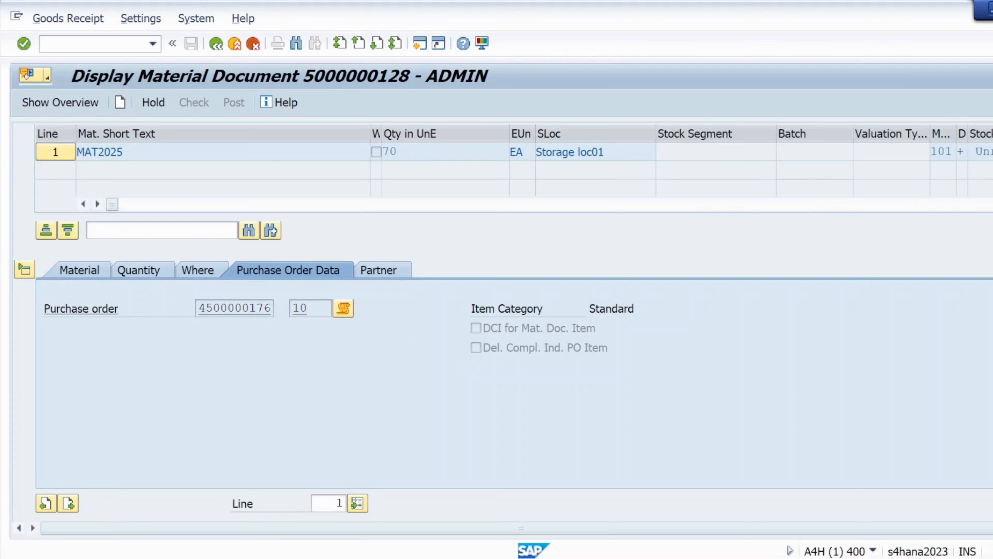
# List the FI documents of the goods receipt from its document information and display the accounting document
pyautogui.scroll(4, 225, 203)
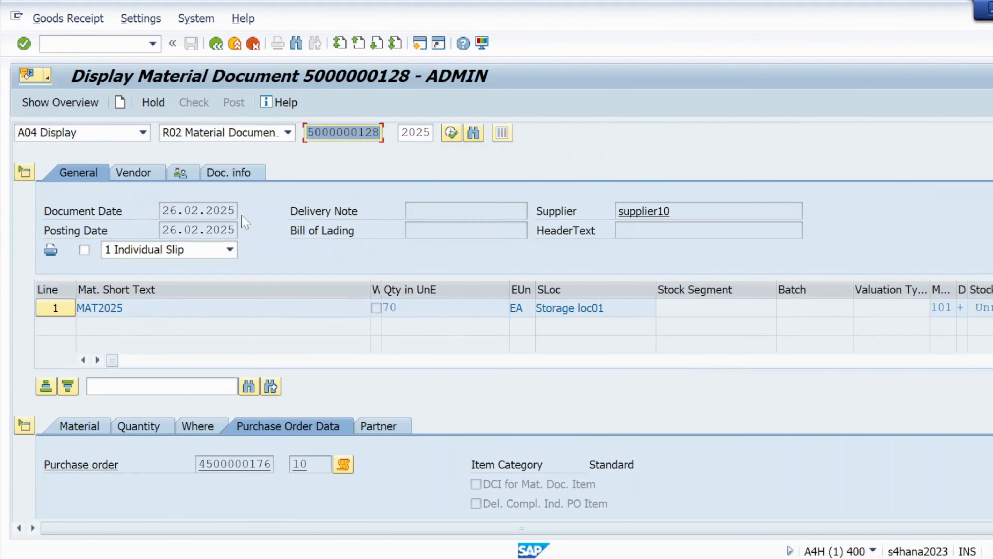
pyautogui.click(221, 176)
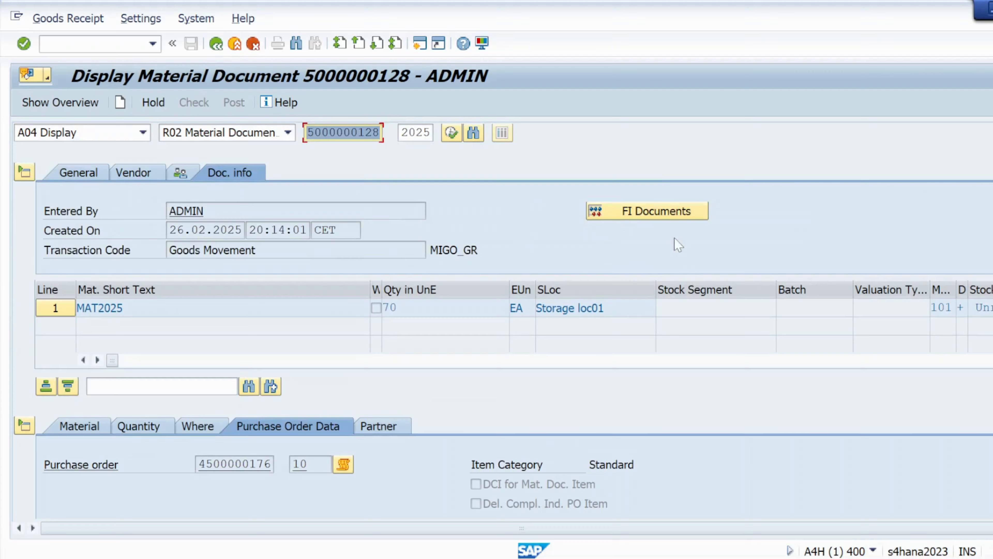
pyautogui.click(663, 215)
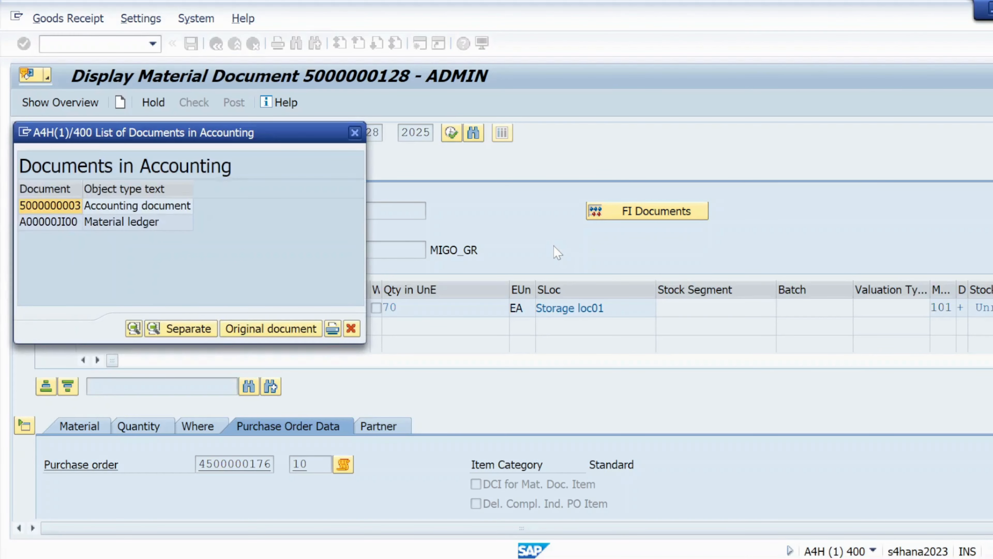
pyautogui.click(47, 210)
pyautogui.doubleClick(47, 210)
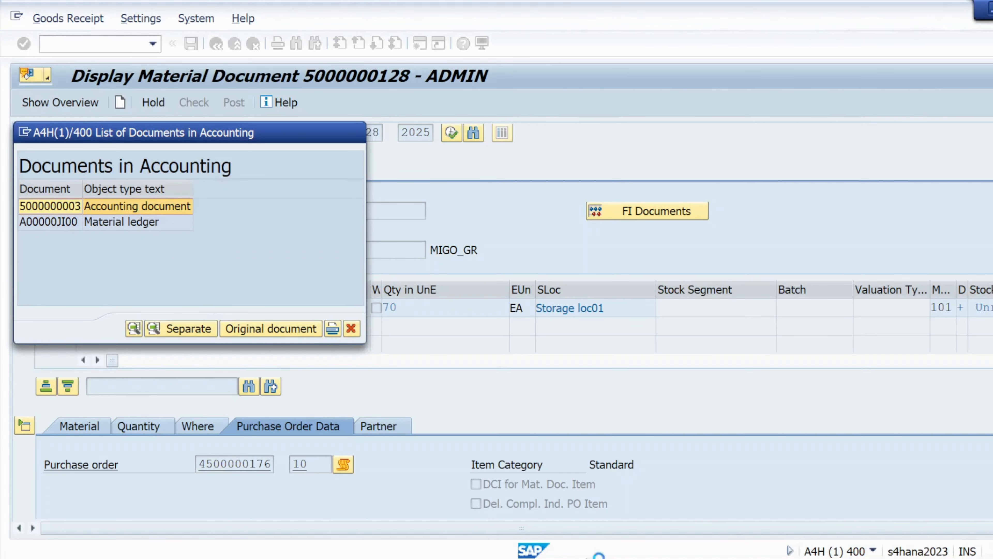
pyautogui.moveTo(653, 558)
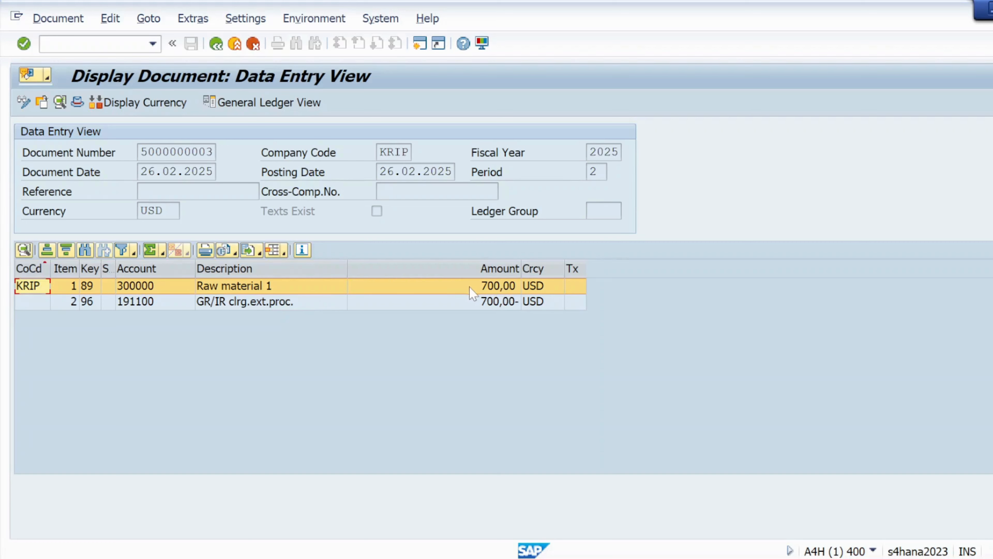
# Compare the Raw material 1 and GR/IR clearing line amounts in the accounting document, and return to the material document
pyautogui.click(491, 293)
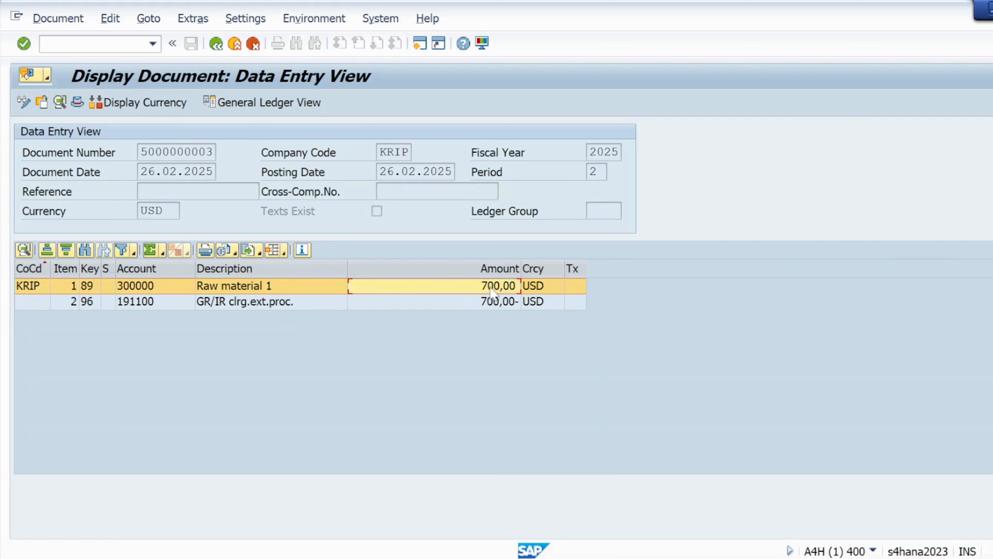
pyautogui.click(498, 304)
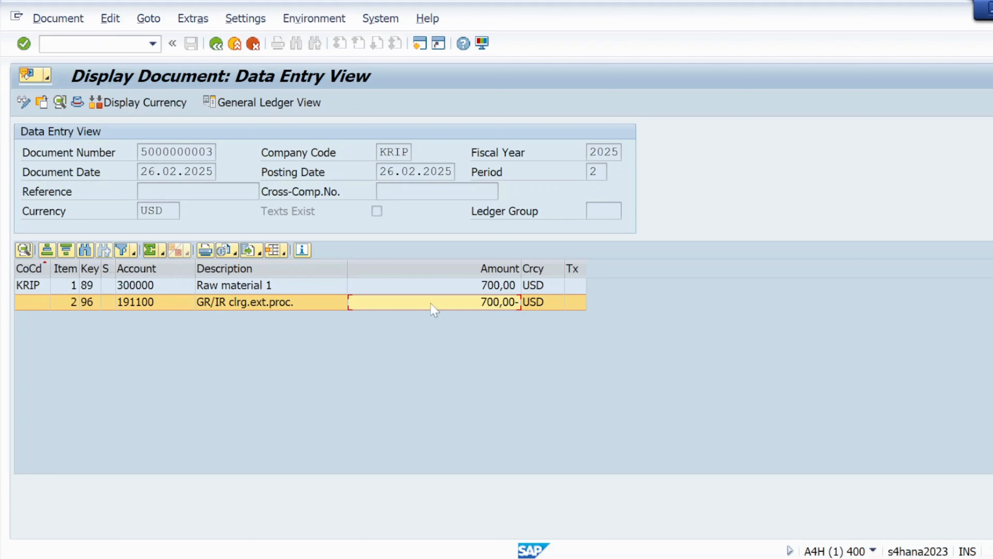
pyautogui.click(505, 290)
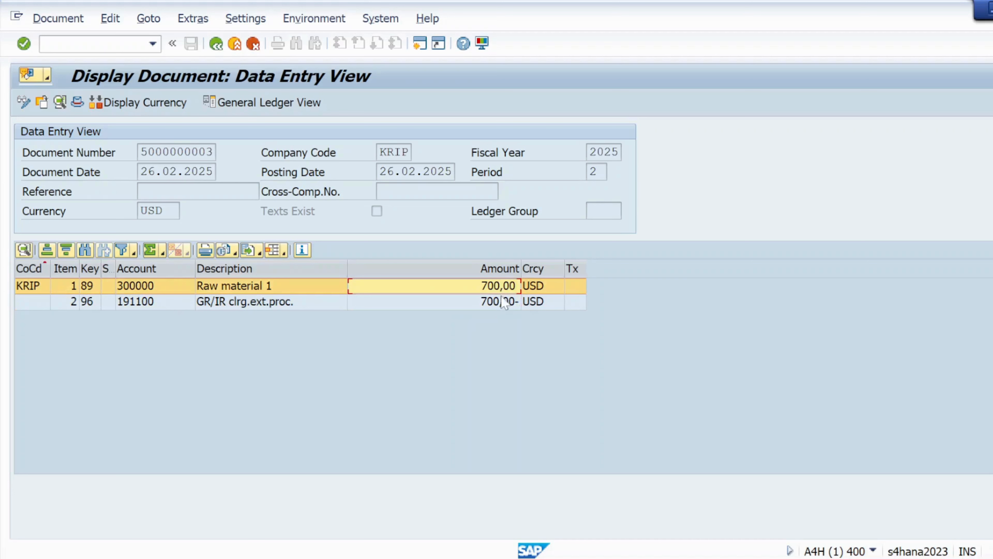
pyautogui.click(487, 308)
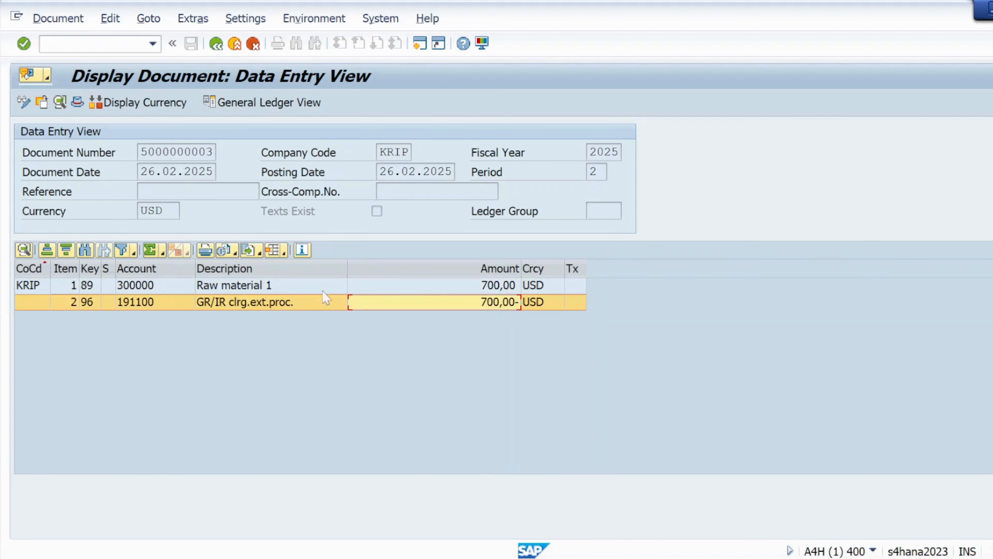
pyautogui.click(222, 47)
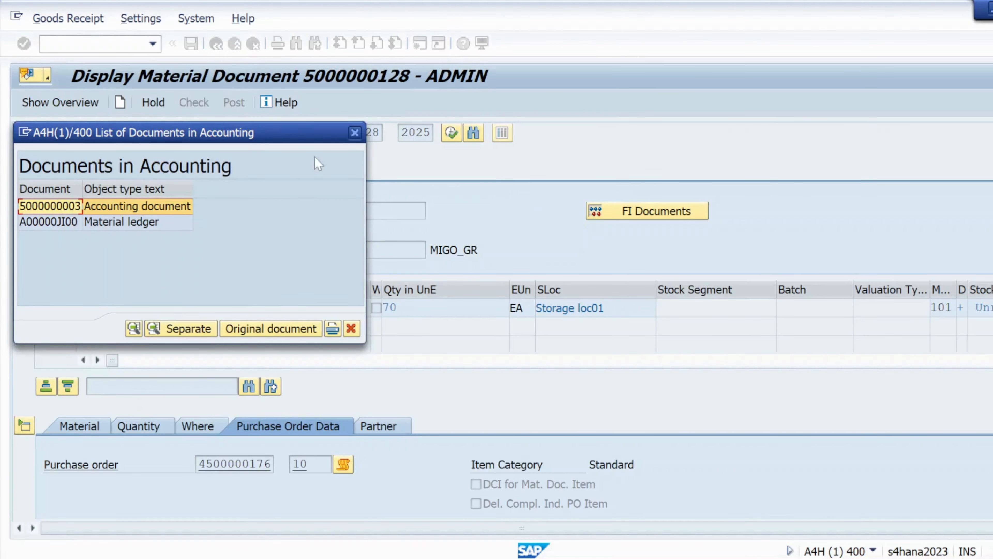
pyautogui.click(354, 132)
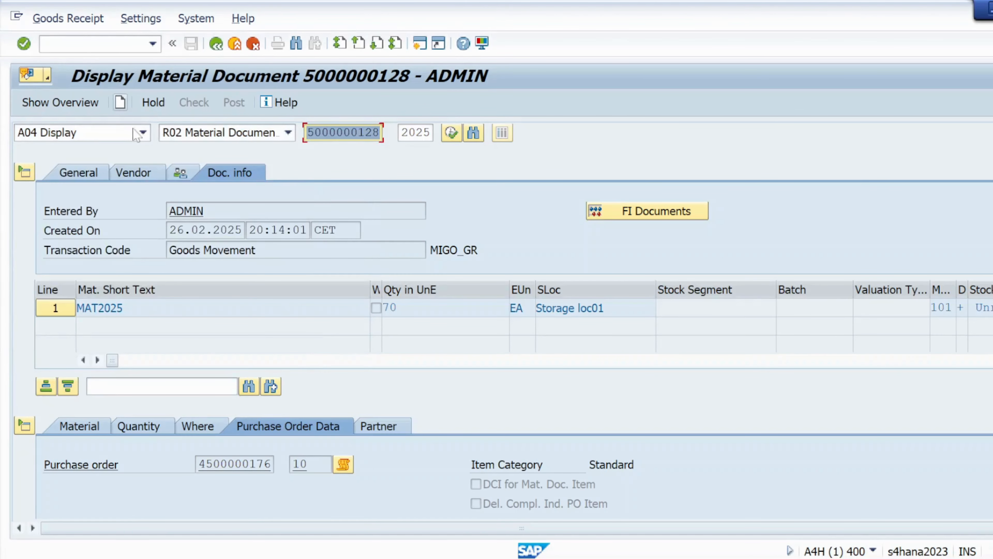
# Switch the transaction to A01 Goods Receipt against R01 Purchase Order and load the same MAT2025 purchase order again
pyautogui.click(143, 133)
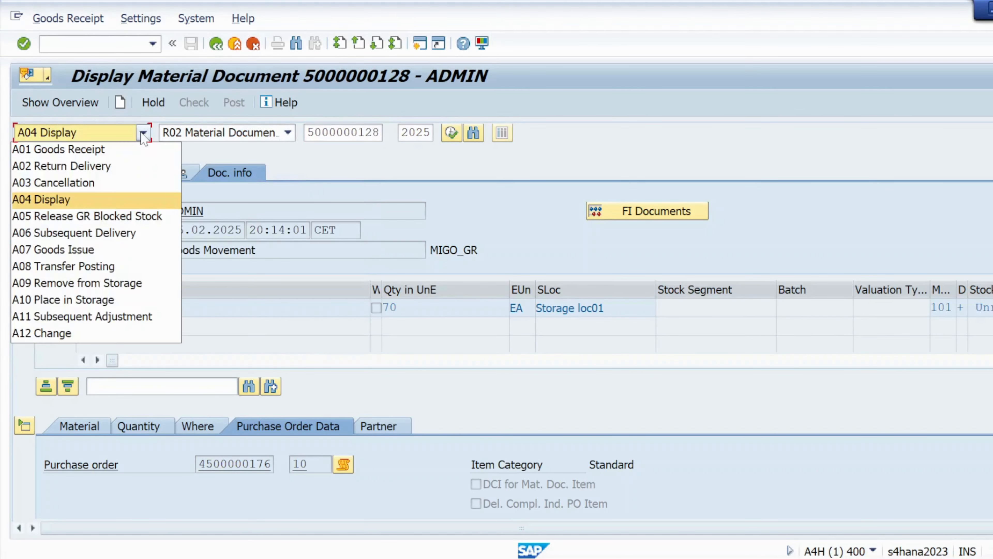
pyautogui.click(70, 149)
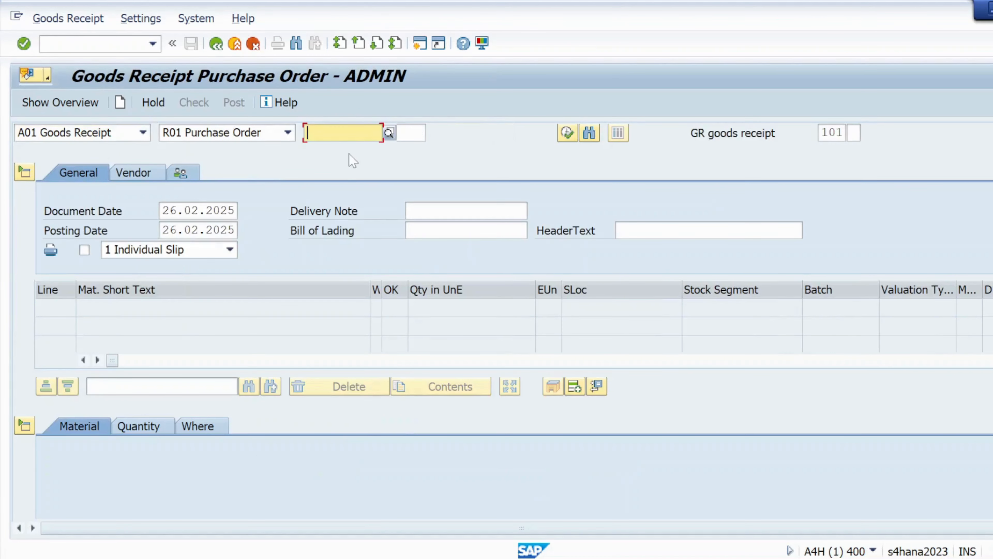
pyautogui.write('Material d')
pyautogui.press('BackSpace')
pyautogui.press('BackSpace')
pyautogui.press('BackSpace')
pyautogui.press('BackSpace')
pyautogui.press('BackSpace')
pyautogui.press('BackSpace')
pyautogui.press('BackSpace')
pyautogui.press('BackSpace')
pyautogui.press('BackSpace')
pyautogui.press('BackSpace')
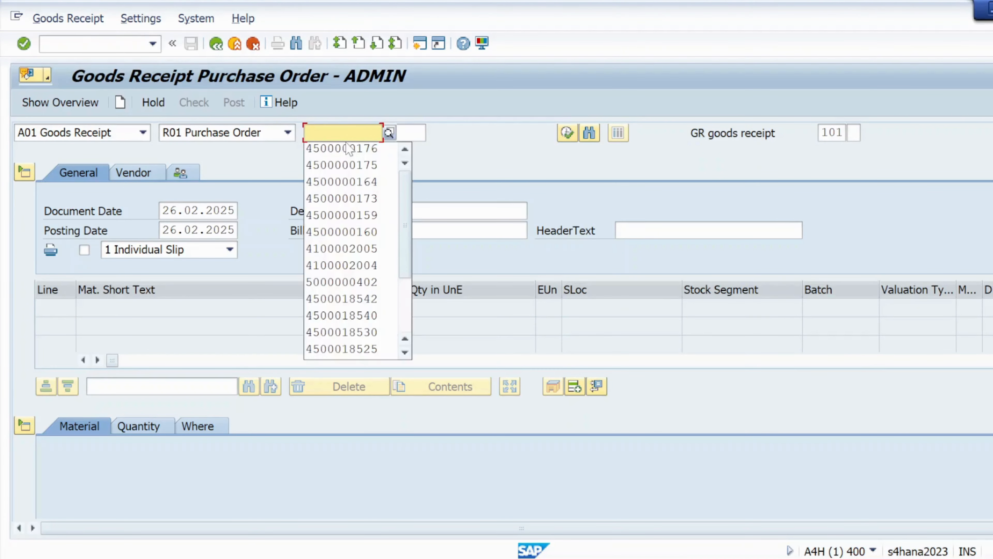
pyautogui.click(349, 148)
pyautogui.press('Return')
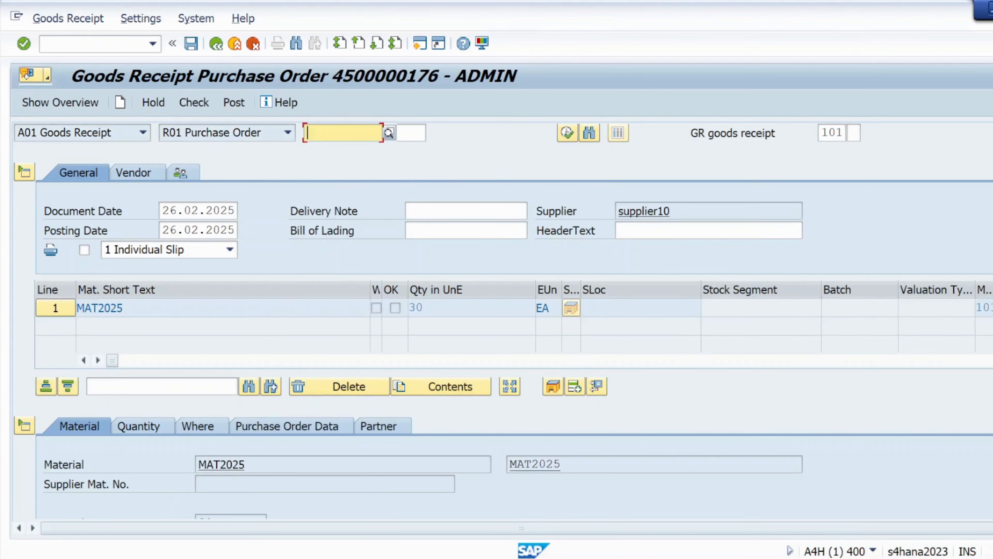
# Mark the MAT2025 item as OK and check its 30 EA quantity in unit of entry
pyautogui.scroll(-5, 503, 321)
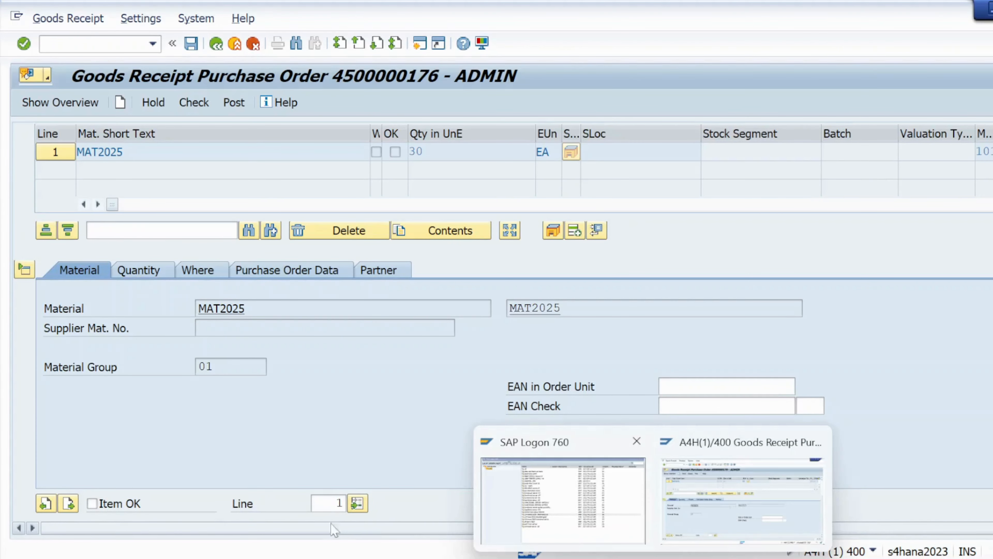
pyautogui.click(91, 504)
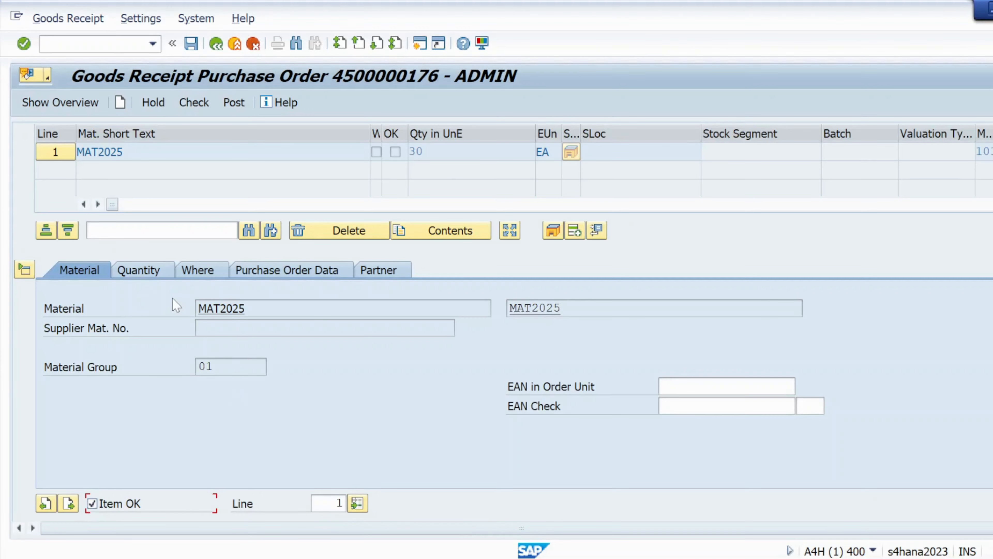
pyautogui.click(150, 275)
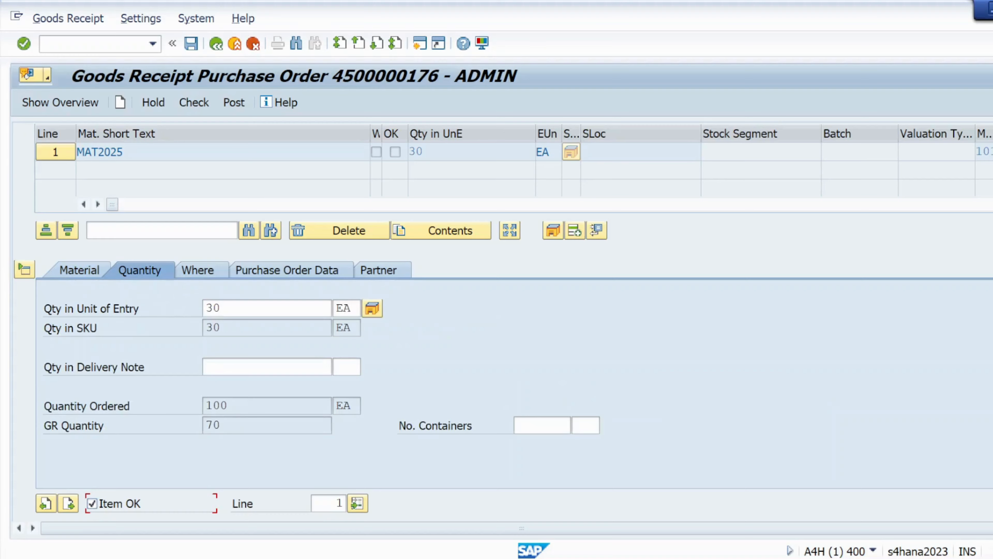
pyautogui.moveTo(228, 309); pyautogui.dragTo(205, 308)
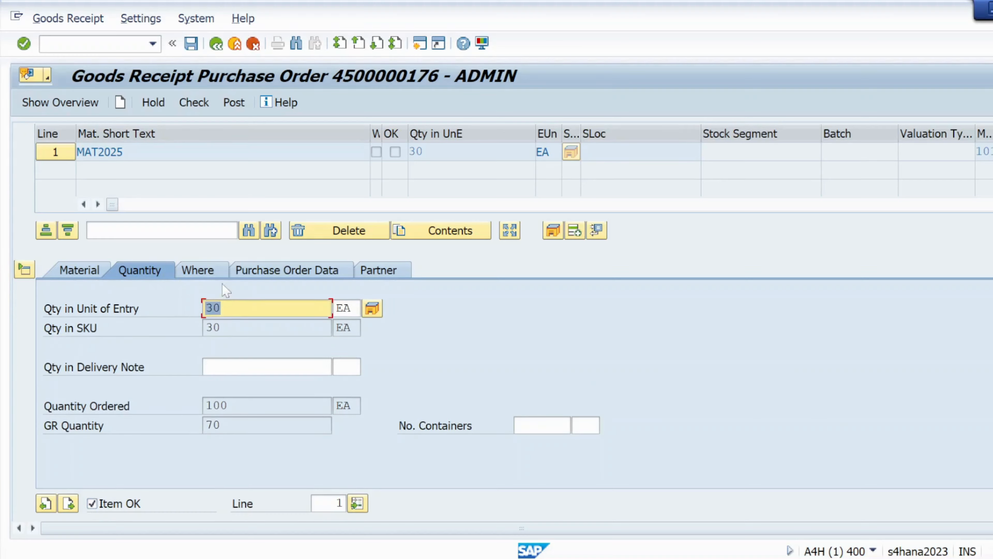
# Enter storage location ks02 for the MAT2025 item in plant KL01
pyautogui.click(206, 273)
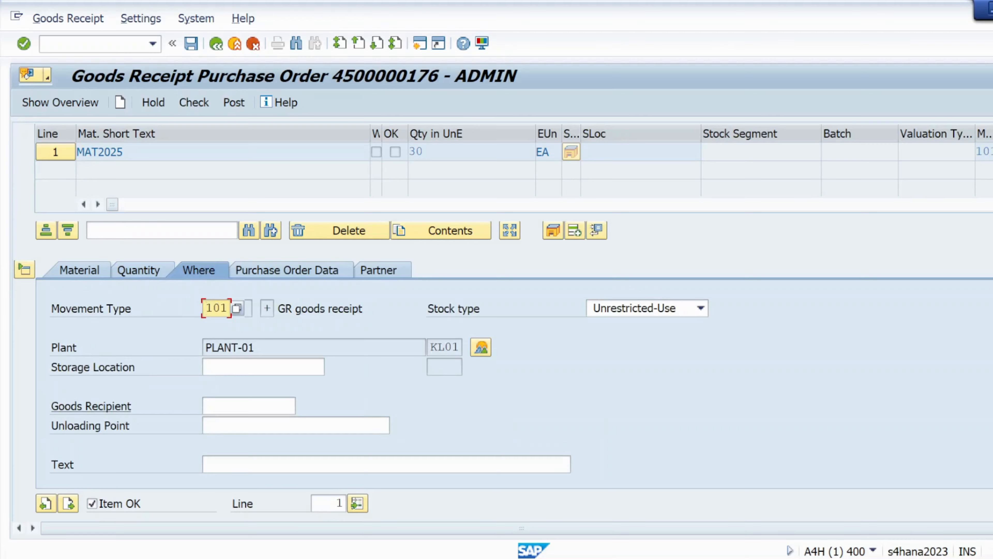
pyautogui.click(251, 367)
pyautogui.write('ks')
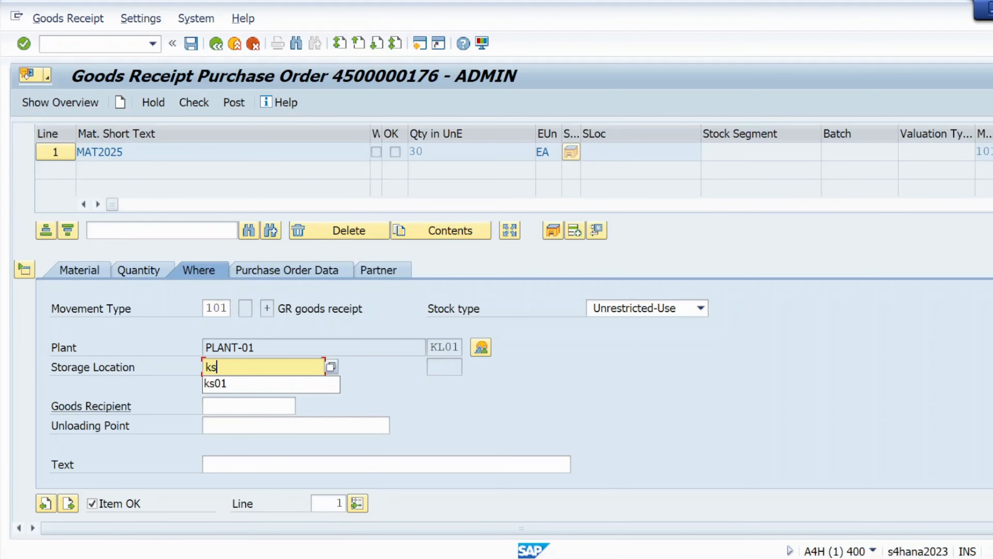
pyautogui.write('01')
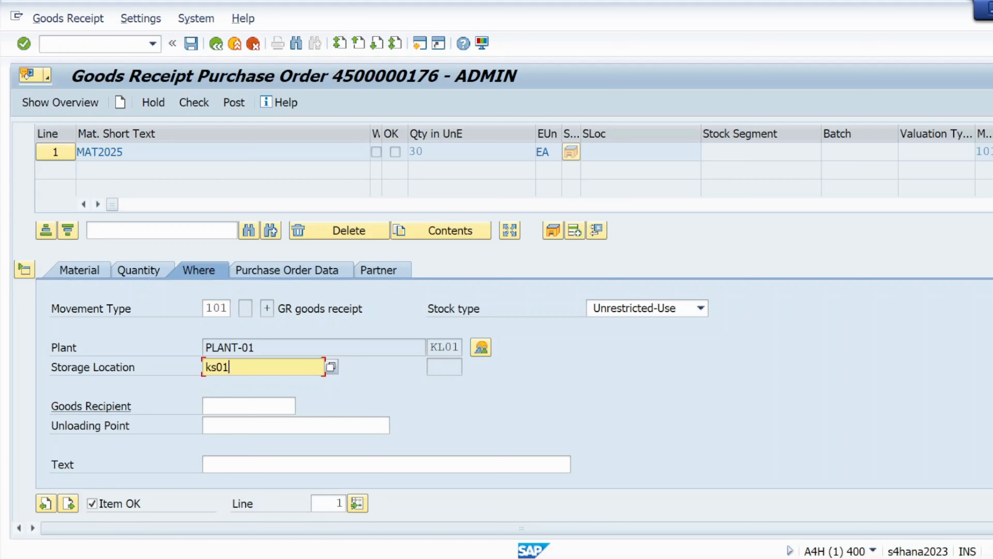
pyautogui.press('BackSpace')
pyautogui.write('2')
# Try the 2 Quality Inspection stock type for the item, and switch it back to Unrestricted-Use
pyautogui.click(701, 307)
pyautogui.click(662, 341)
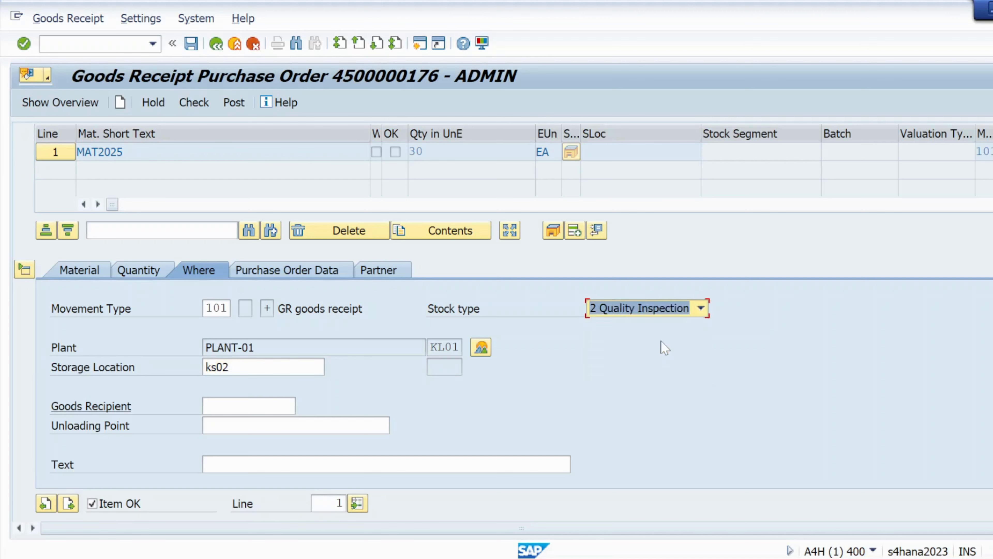
pyautogui.click(700, 308)
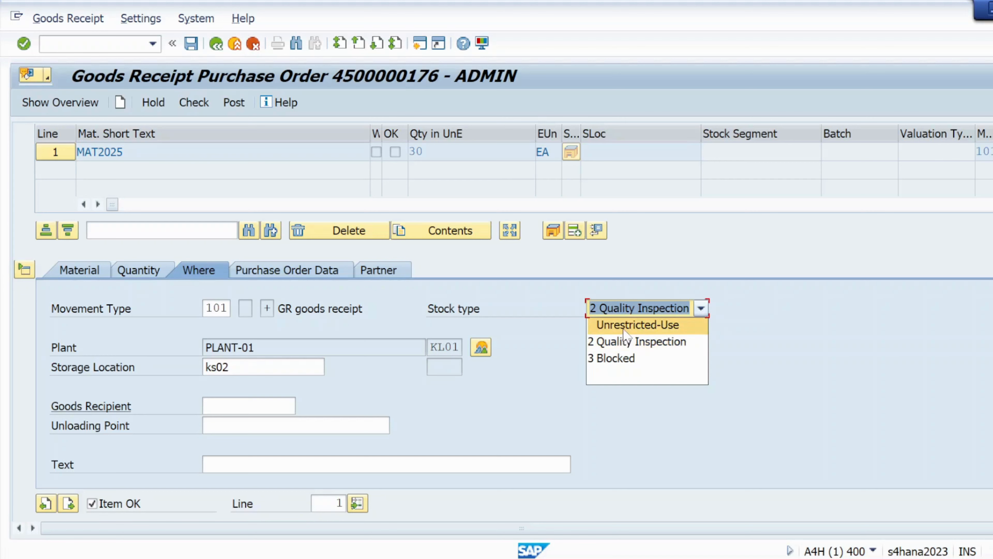
pyautogui.click(641, 325)
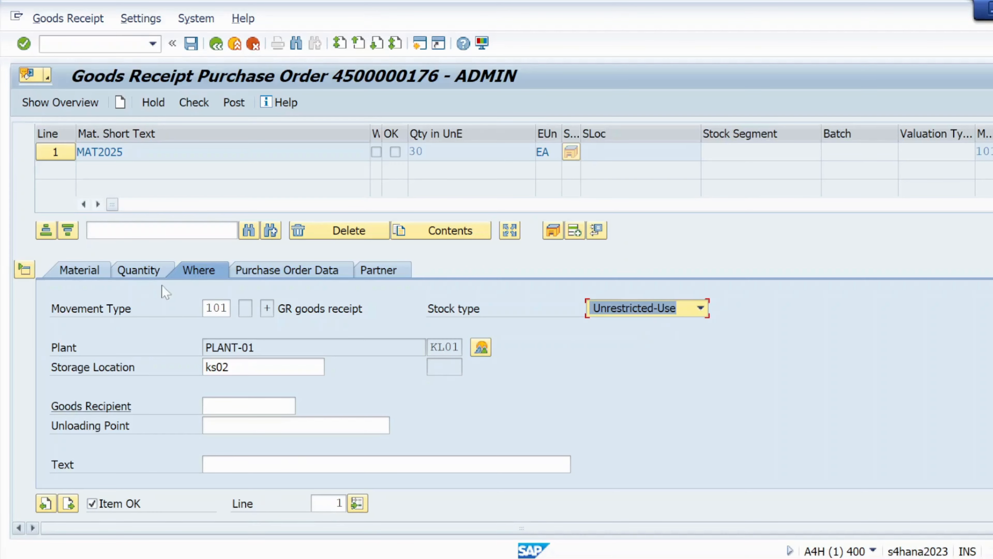
# Check and post the 30 EA goods receipt, and load its material document with A04 Display
pyautogui.click(195, 103)
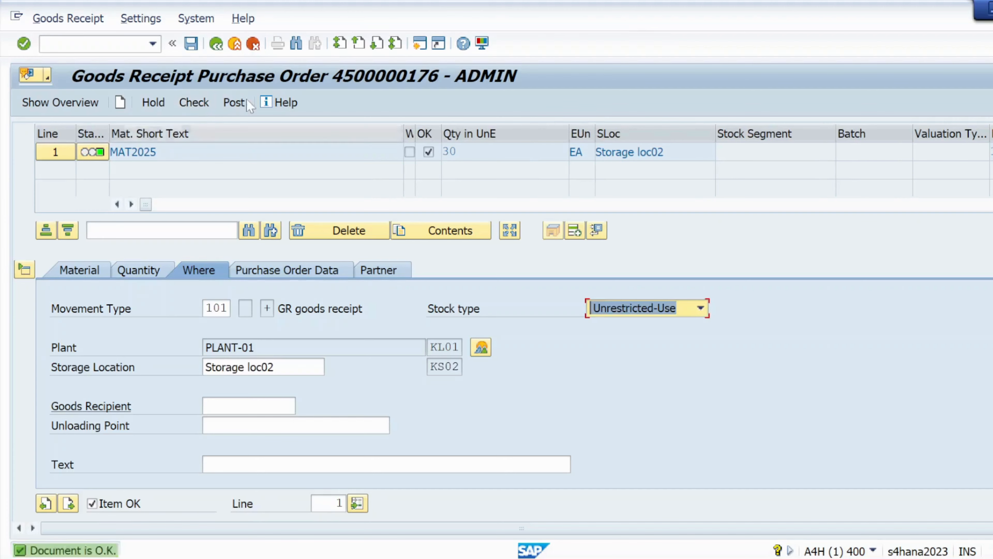
pyautogui.click(234, 103)
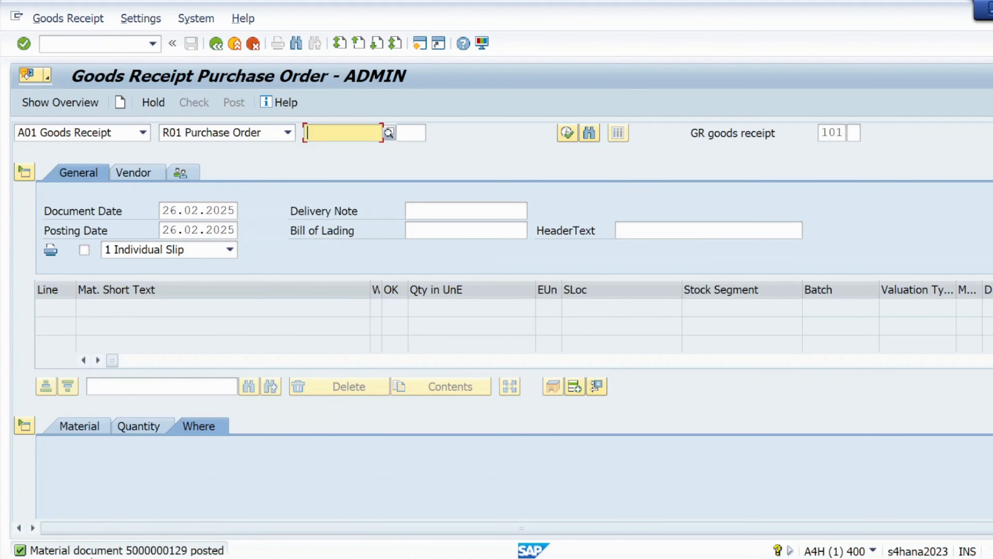
pyautogui.click(143, 133)
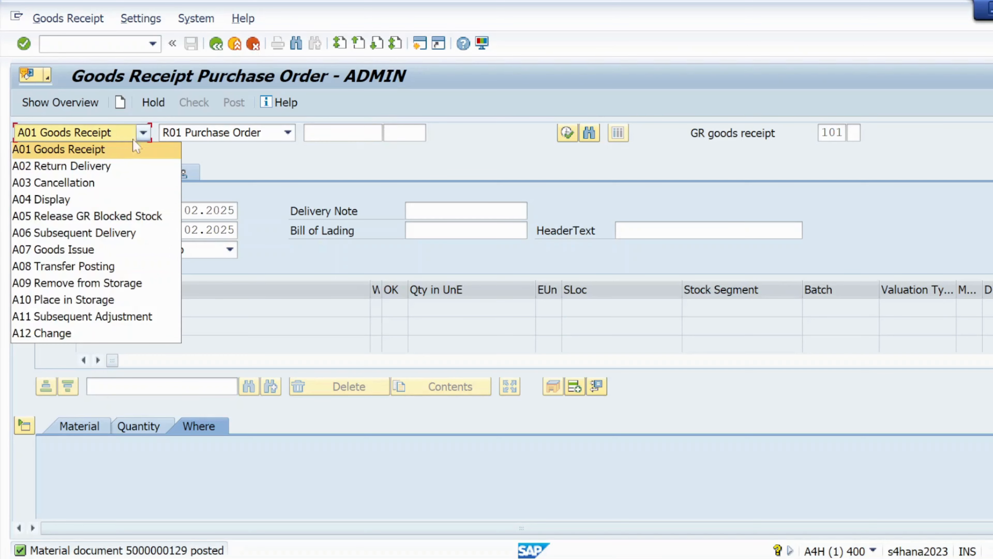
pyautogui.click(60, 199)
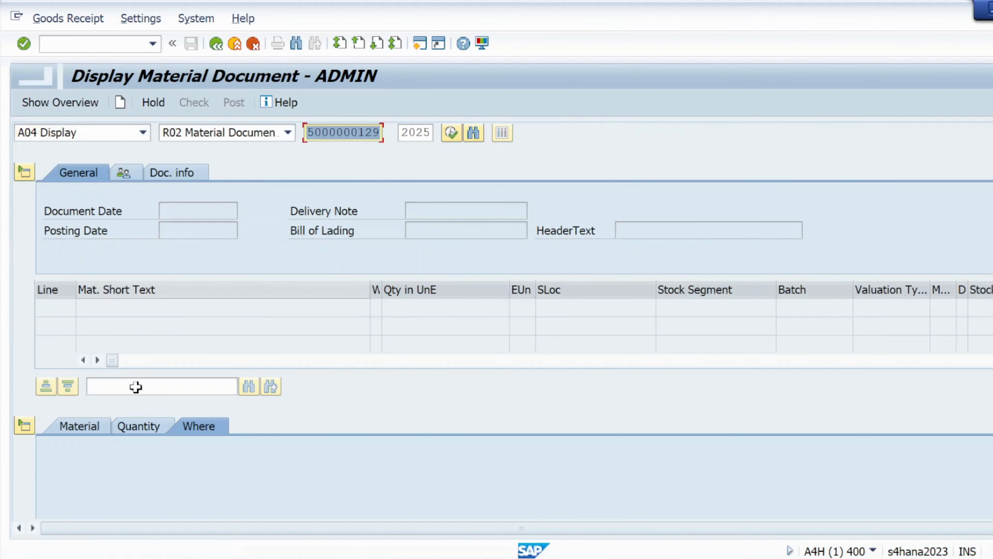
pyautogui.click(23, 45)
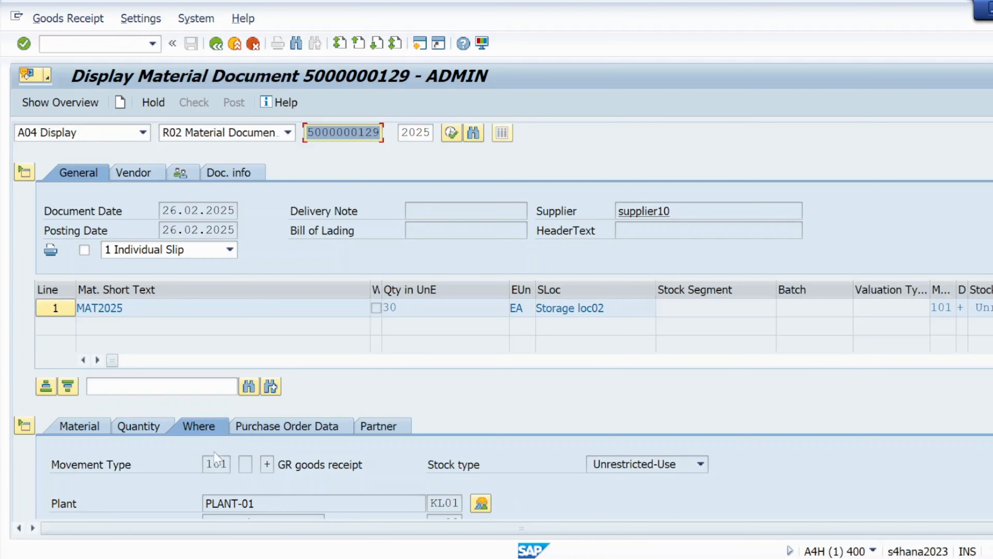
# Open the MAT2025 material master from the item and show the prices and values of the Accounting 1 view
pyautogui.click(104, 309)
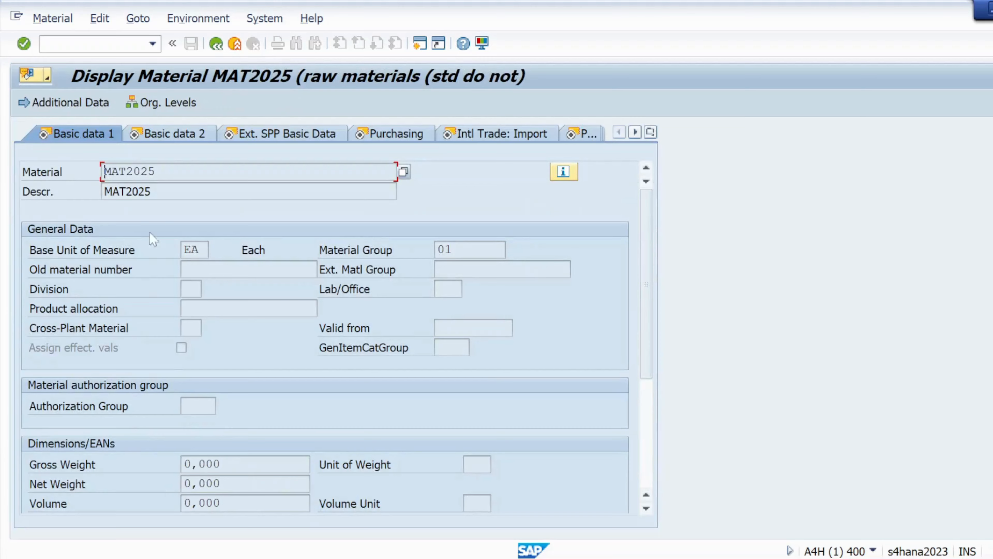
pyautogui.click(651, 132)
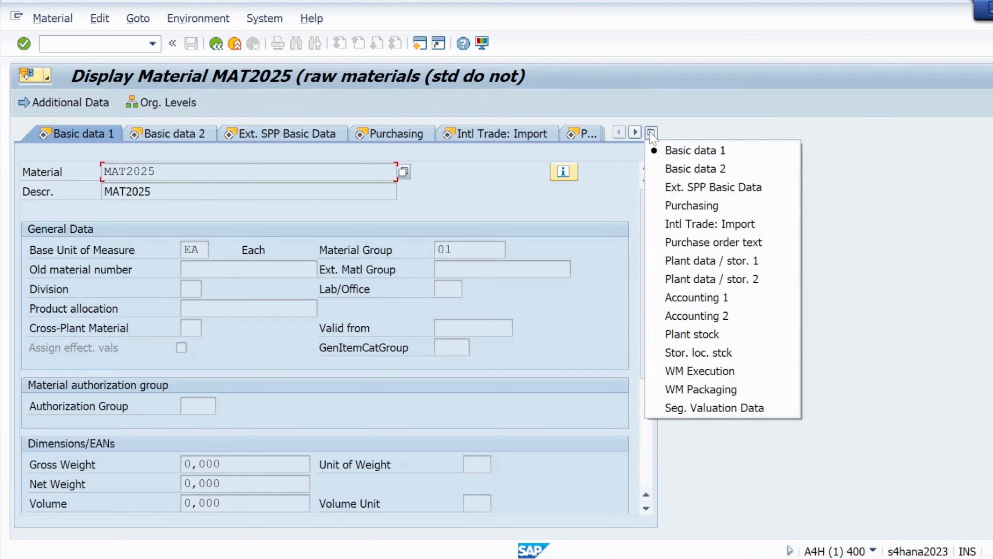
pyautogui.click(710, 298)
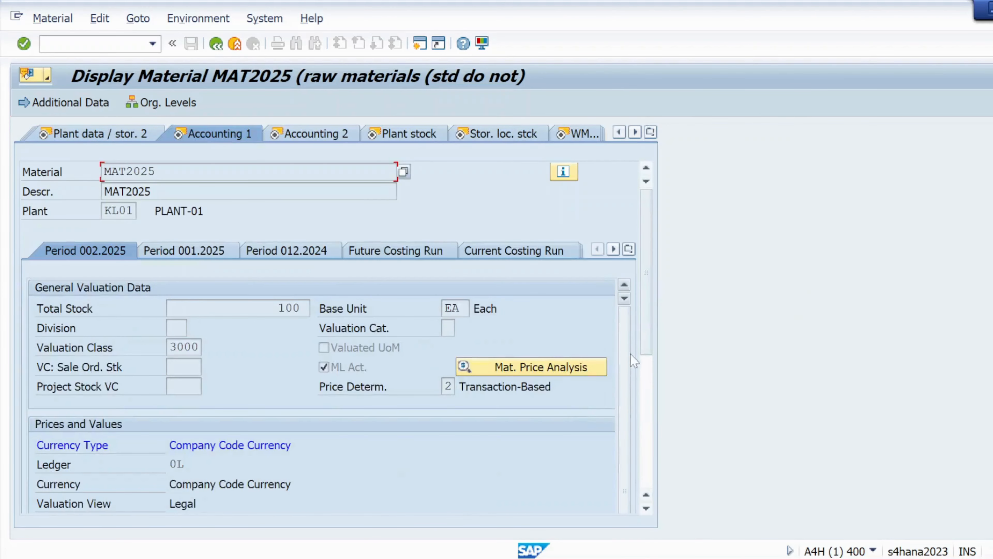
pyautogui.moveTo(650, 295); pyautogui.dragTo(661, 436)
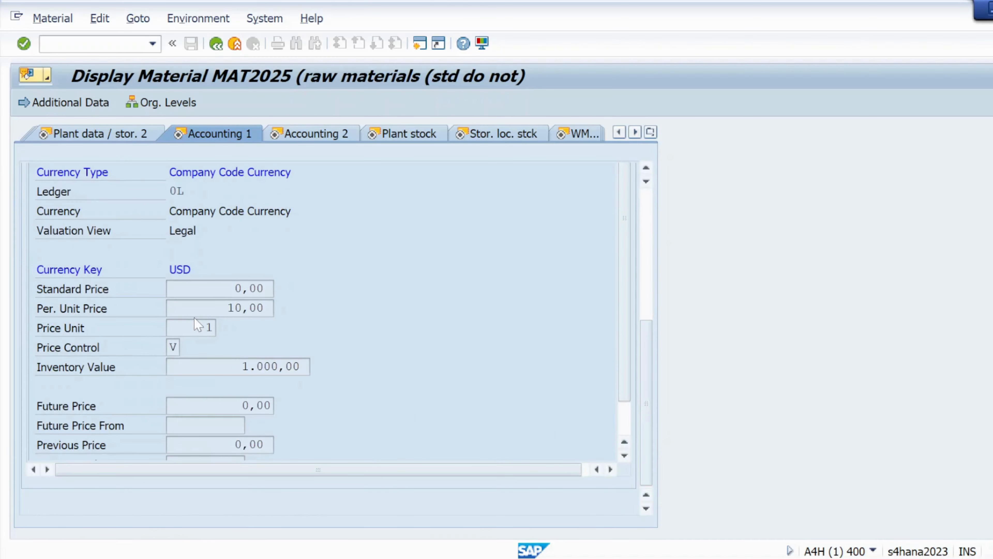
# Check the inventory value and periodic unit price of MAT2025, and return to the material document
pyautogui.moveTo(242, 366); pyautogui.dragTo(300, 366)
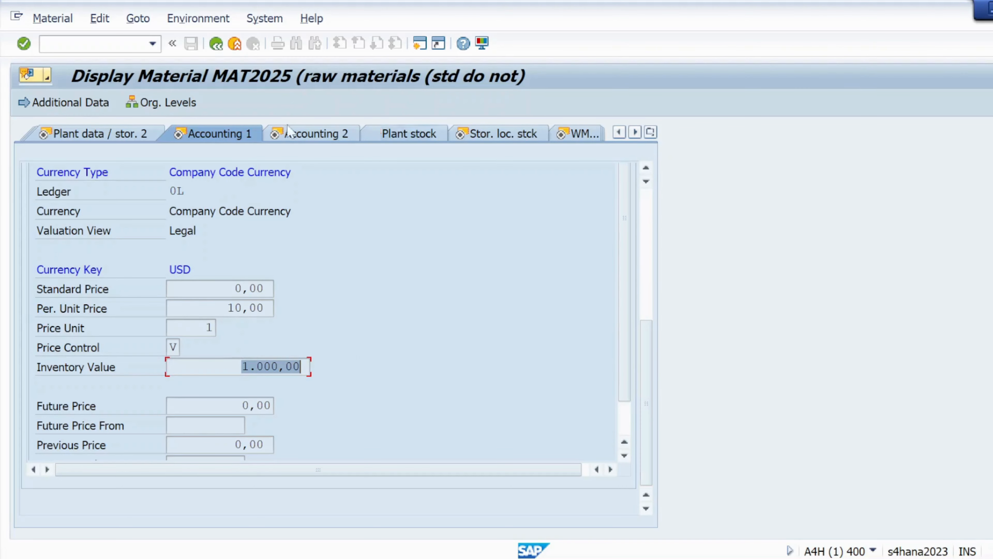
pyautogui.moveTo(227, 307); pyautogui.dragTo(257, 307)
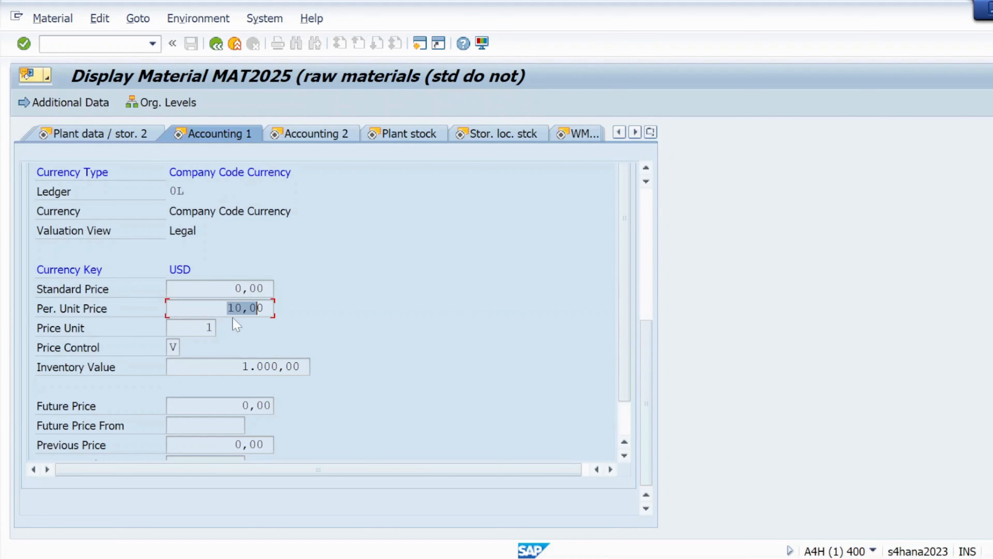
pyautogui.click(250, 308)
pyautogui.hotkey('ctrl', 'a')
pyautogui.click(264, 308)
pyautogui.click(217, 44)
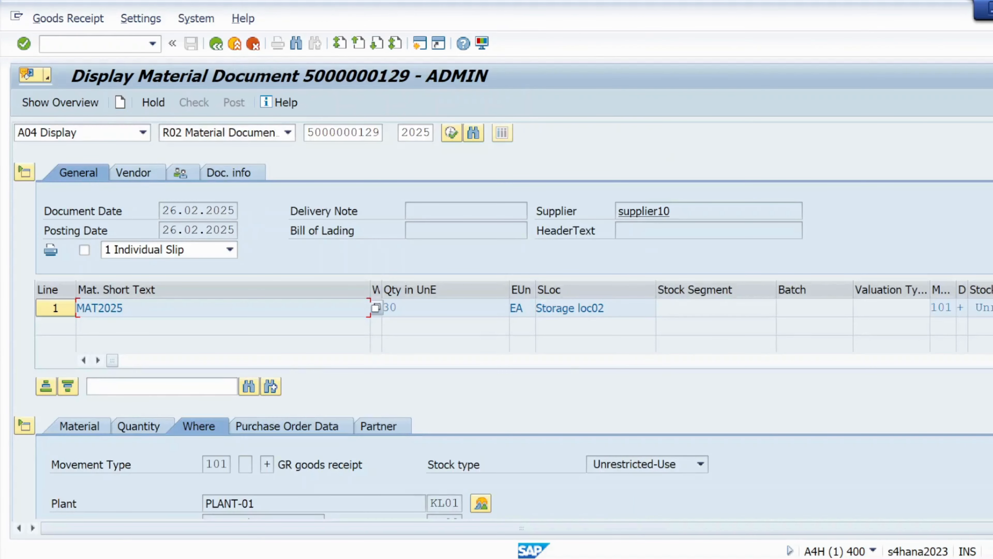
# Examine the history and header status of the item's purchase order, and return to the material document
pyautogui.scroll(-4, 972, 462)
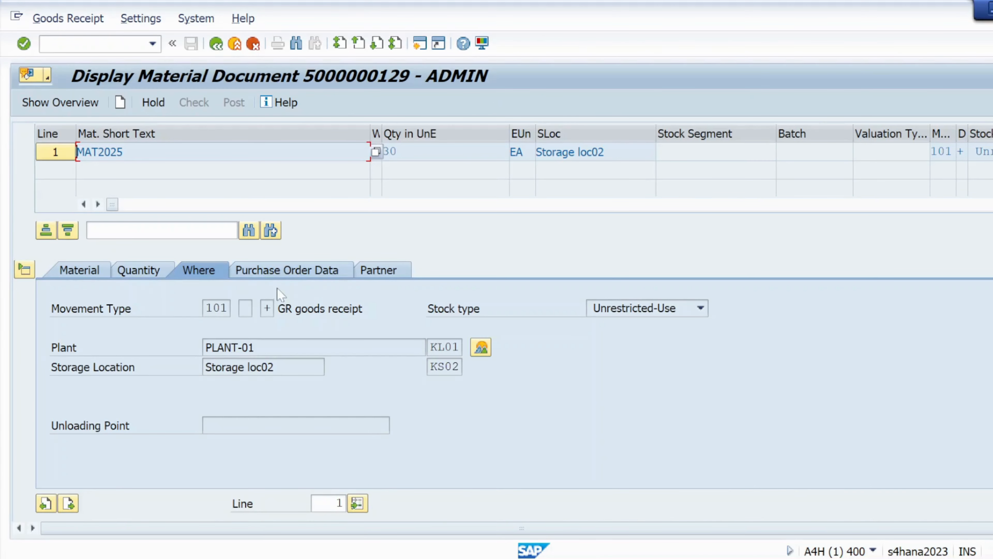
pyautogui.click(279, 278)
pyautogui.doubleClick(246, 308)
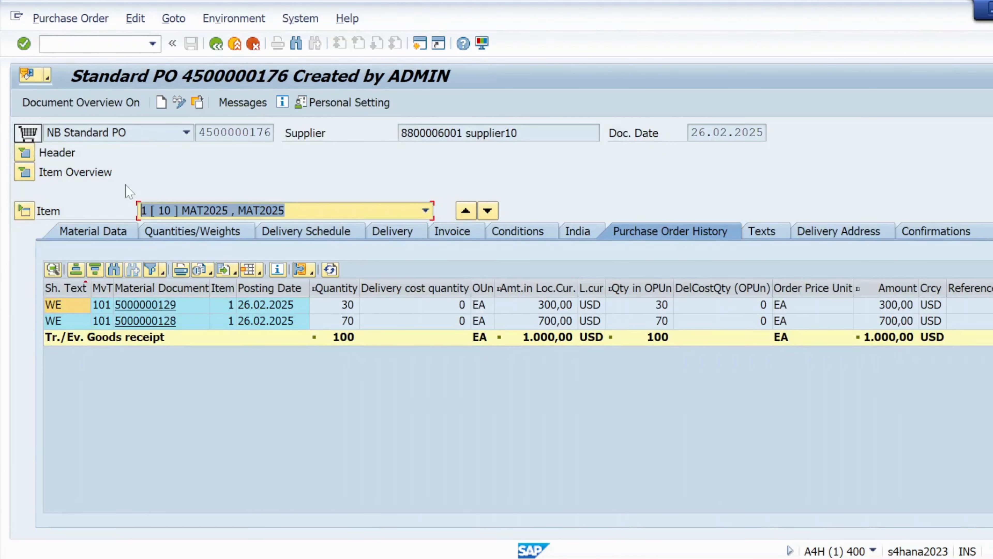
pyautogui.click(26, 155)
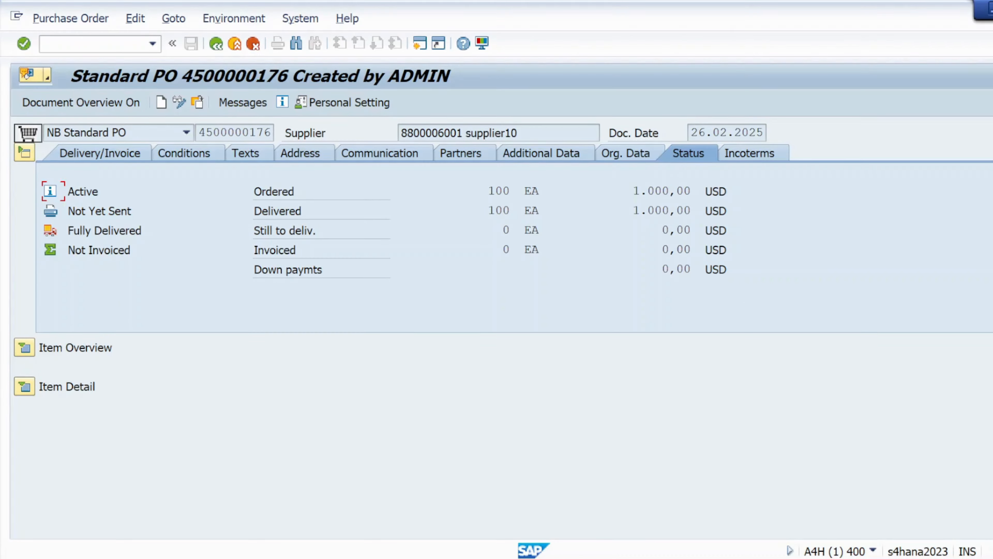
pyautogui.click(216, 44)
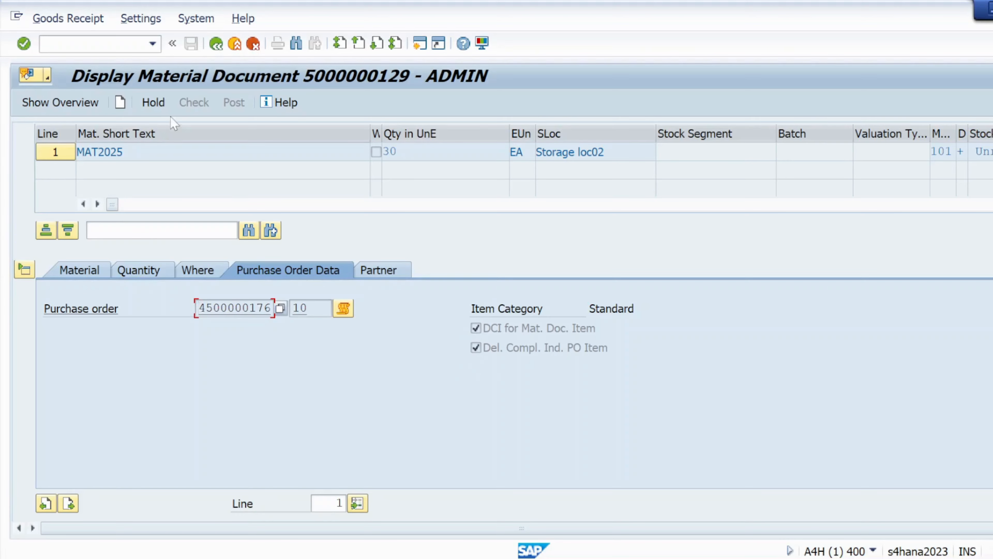
# Restart the migo transaction and display the accounting document from the FI documents of the goods receipt
pyautogui.click(216, 44)
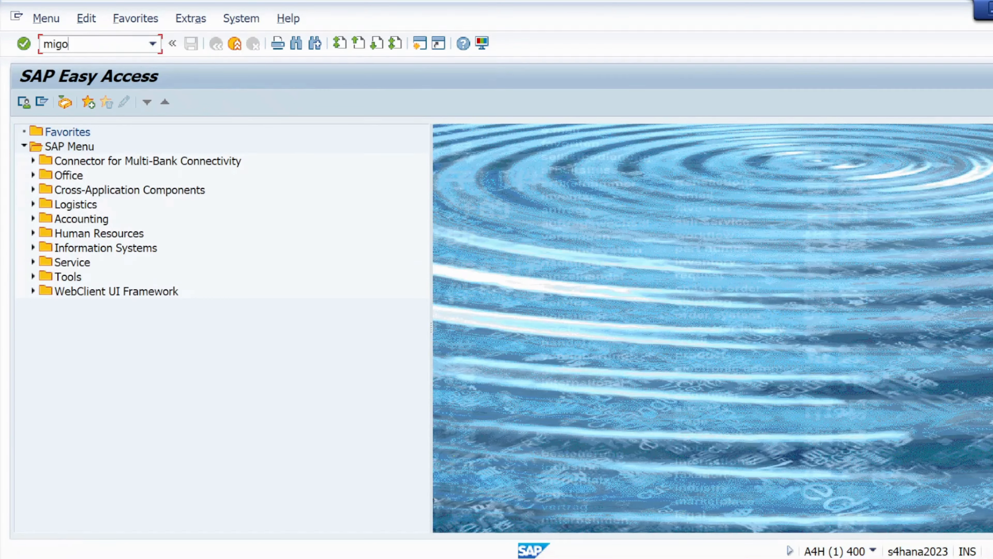
pyautogui.press('Return')
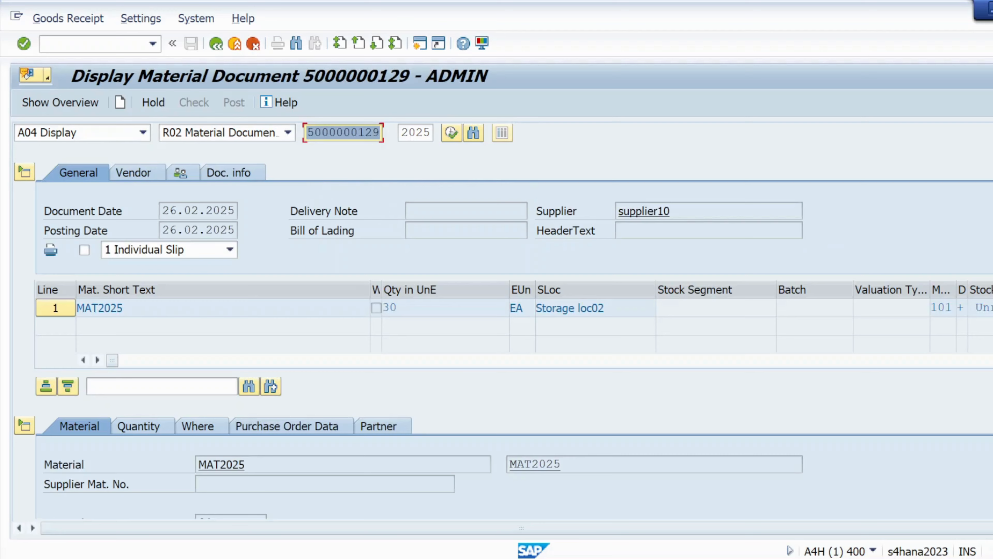
pyautogui.click(234, 174)
pyautogui.click(680, 217)
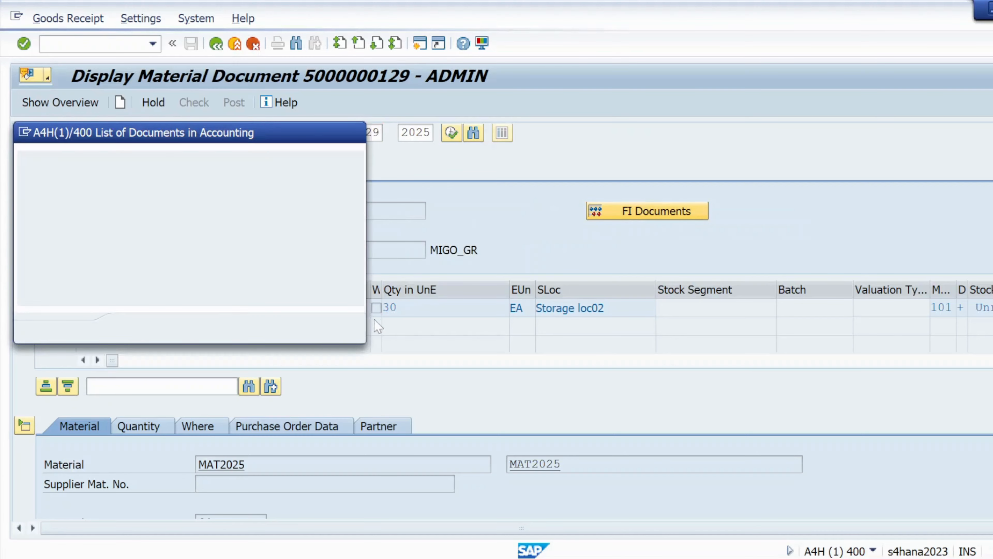
pyautogui.doubleClick(62, 206)
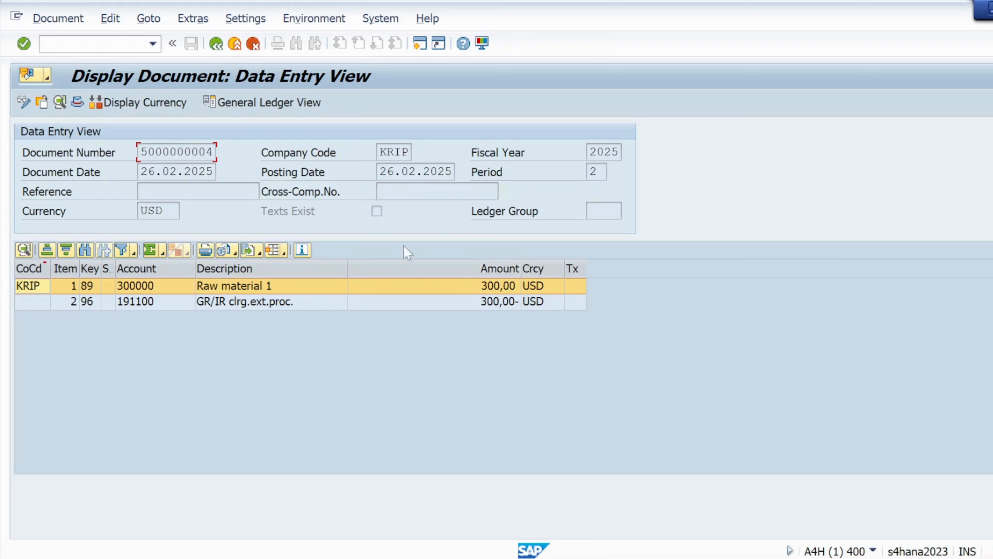
# Close the accounting document and the document list, and leave the transaction with /n
pyautogui.click(216, 44)
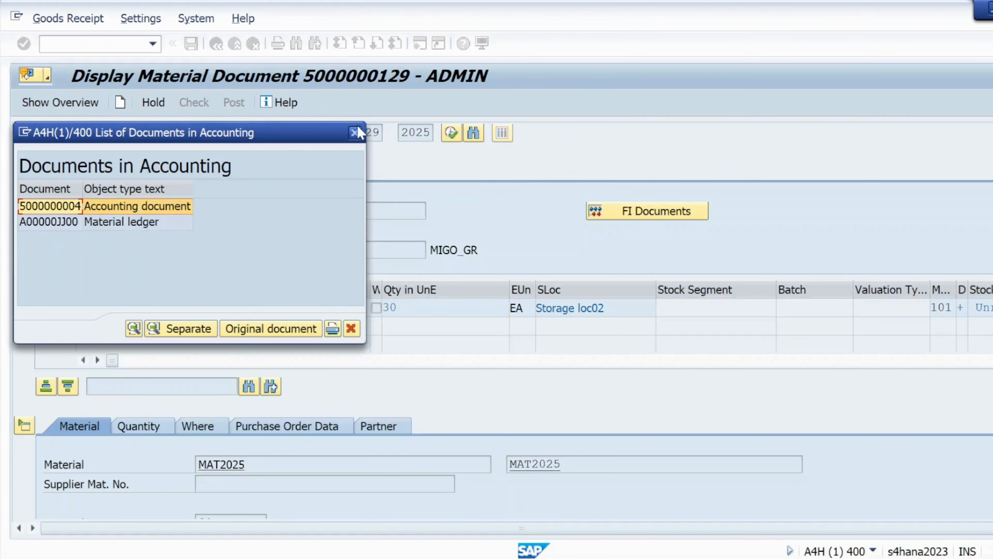
pyautogui.click(354, 133)
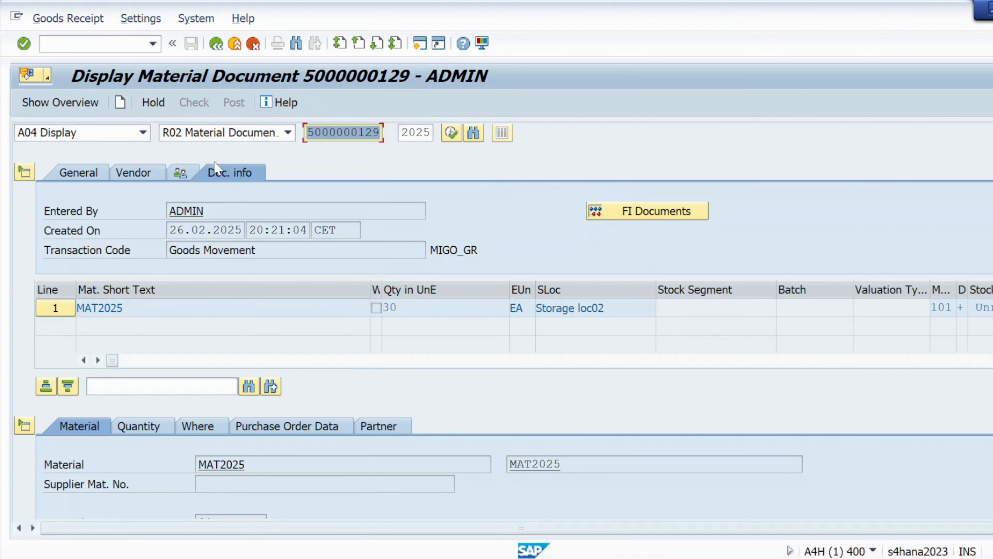
pyautogui.click(42, 43)
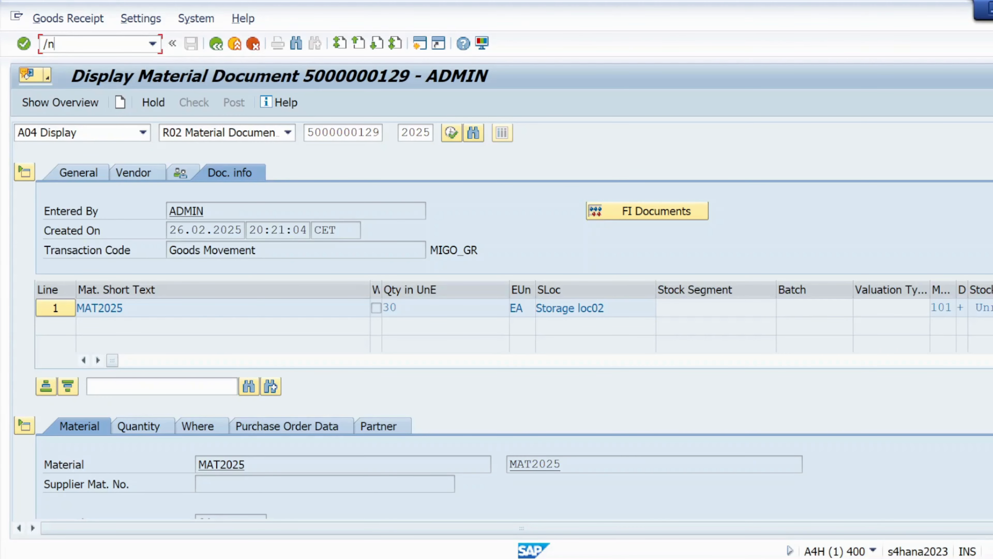
pyautogui.moveTo(66, 557)
pyautogui.press('Return')
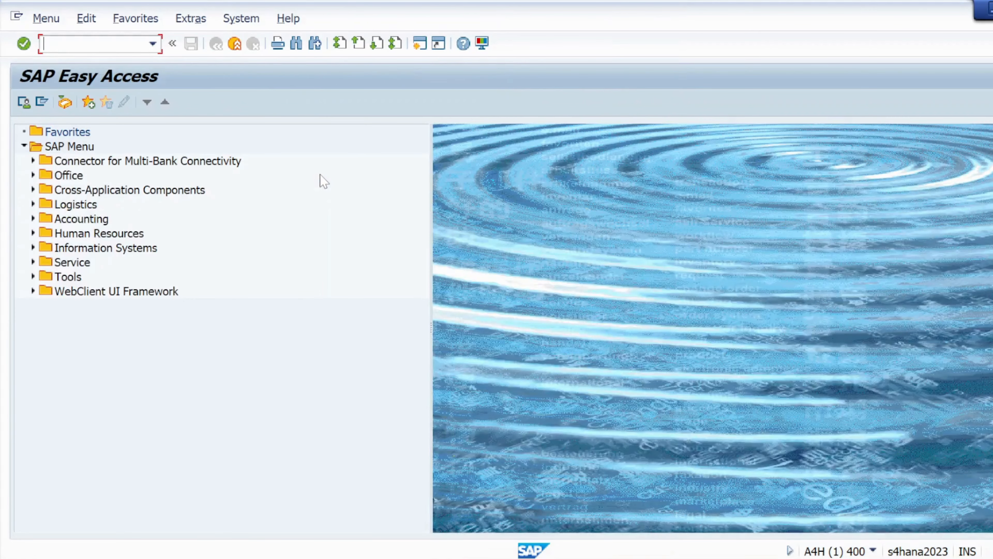